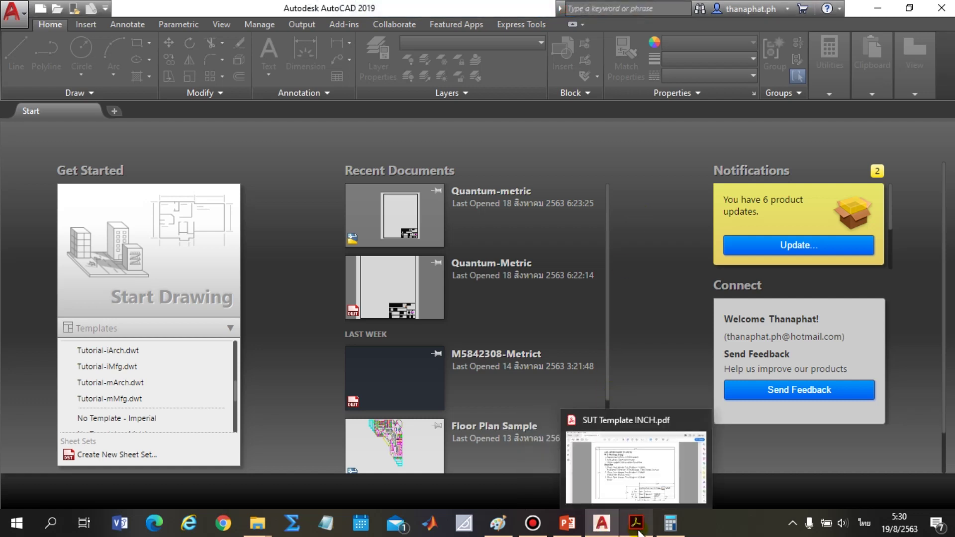
Bring up SUT Template INCH.pdf to review the 10.50 × 7.00 inch sheet and title block dimensions.
left_click(634, 462)
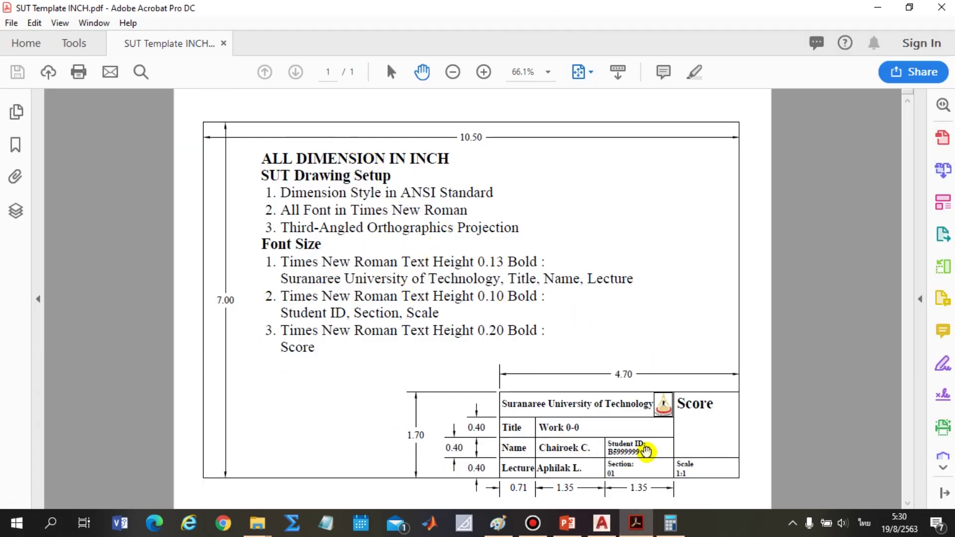
left_click(545, 260)
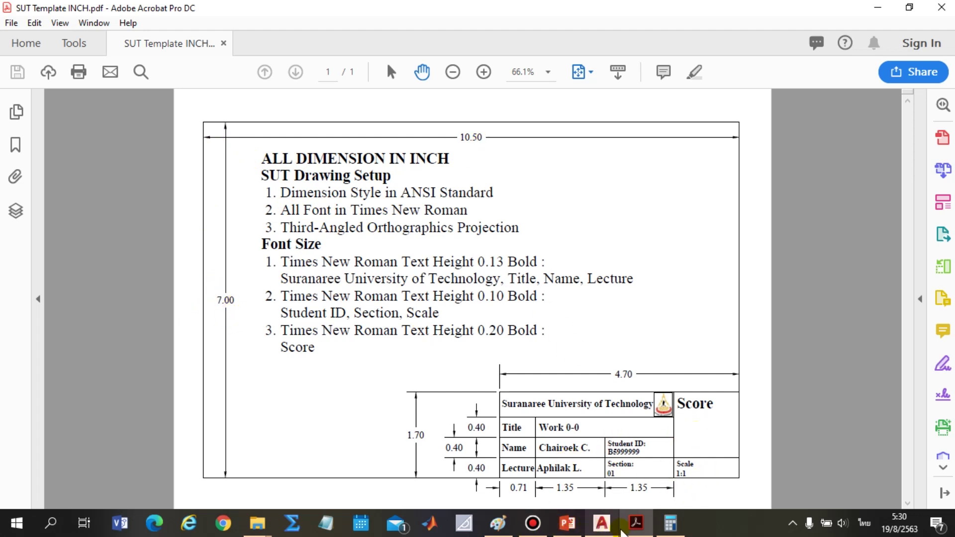
Create a blank imperial drawing, Drawing7, from No Template - Imperial on the Start tab.
left_click(601, 522)
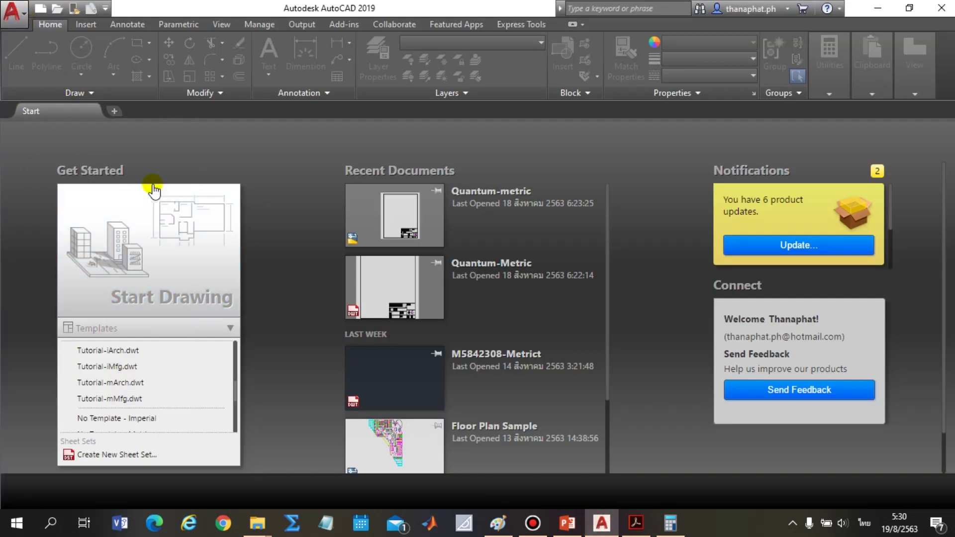
scroll(166, 393, "up", 3)
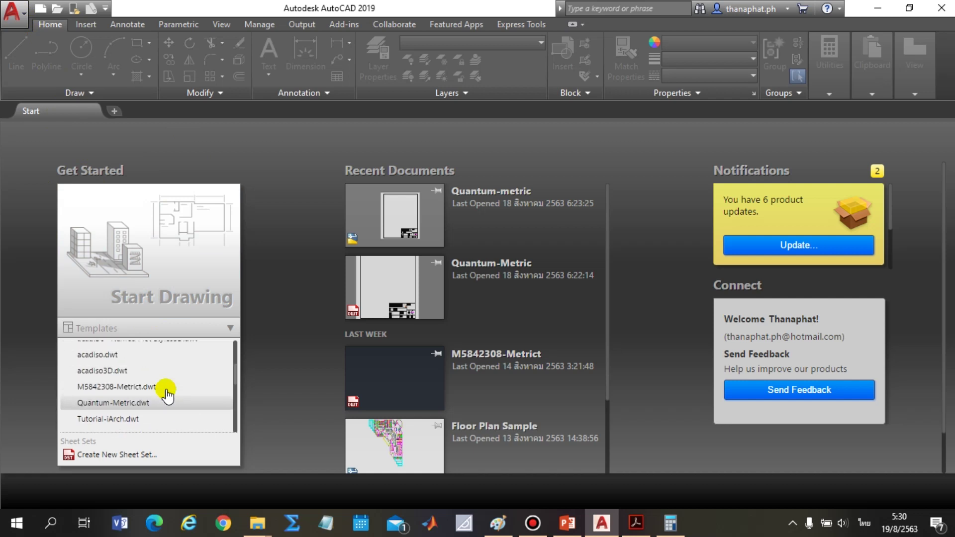
scroll(224, 393, "down", 3)
scroll(148, 422, "down", 2)
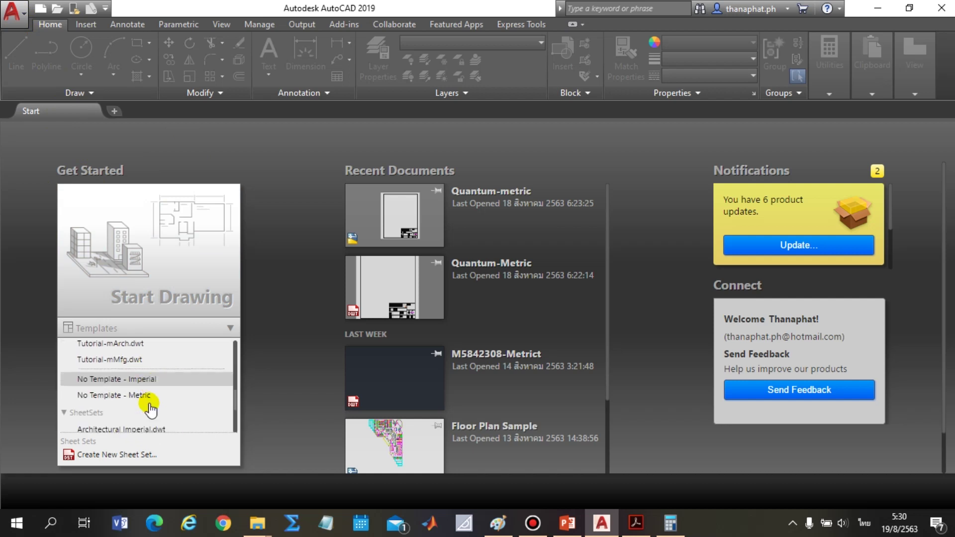
scroll(145, 395, "down", 1)
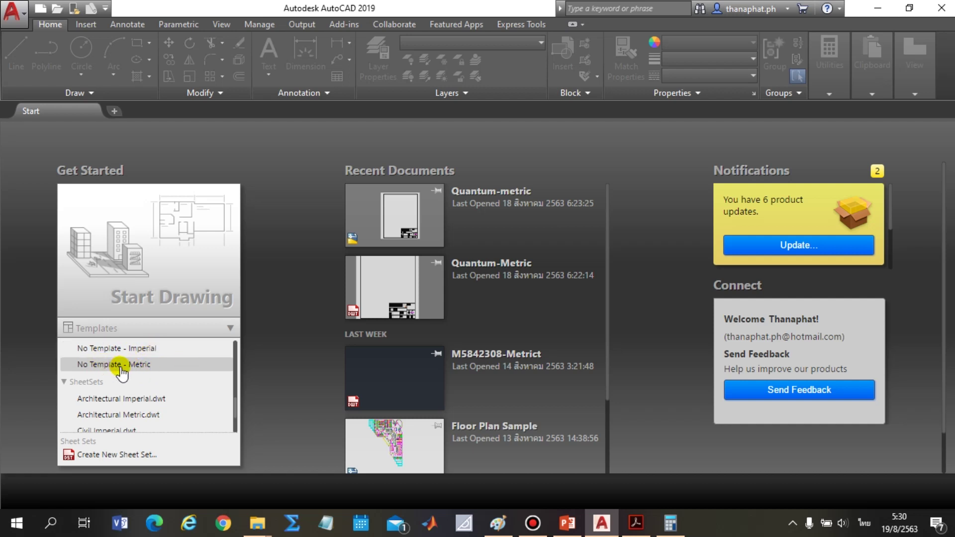
left_click(160, 351)
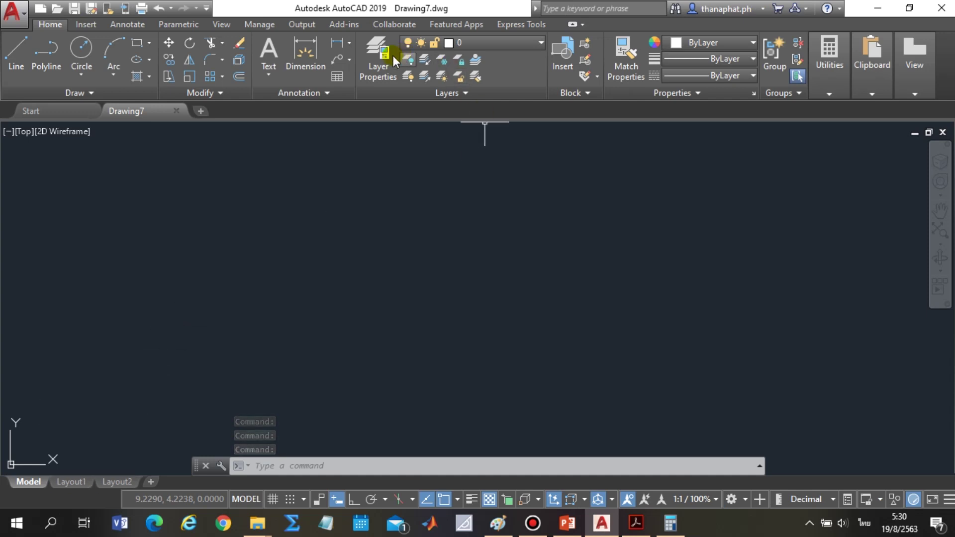
Open the Layer Properties Manager for Drawing7, showing only layer 0.
left_click(382, 63)
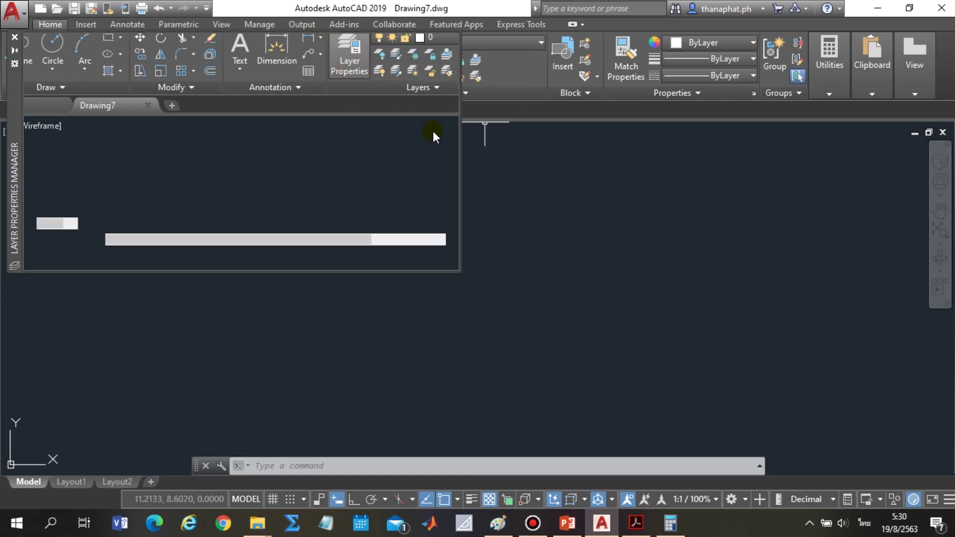
double_click(124, 91)
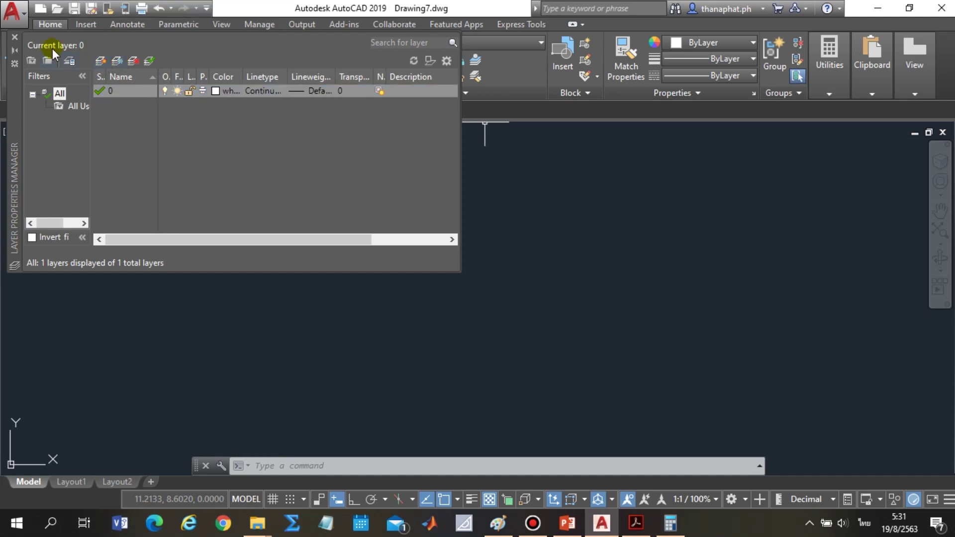
left_click(107, 45)
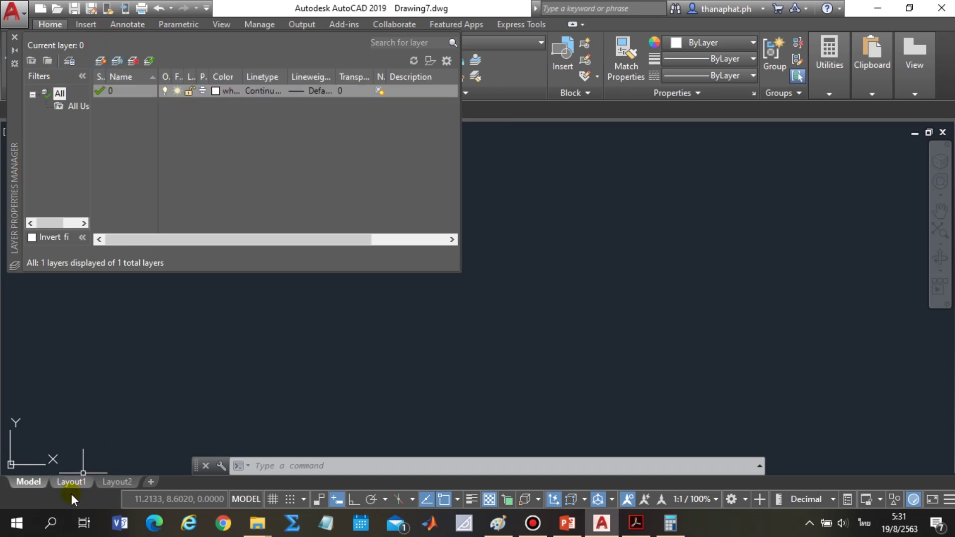
Add new layers and rename Layer1 to 'Visible line'.
left_click(101, 60)
left_click(102, 61)
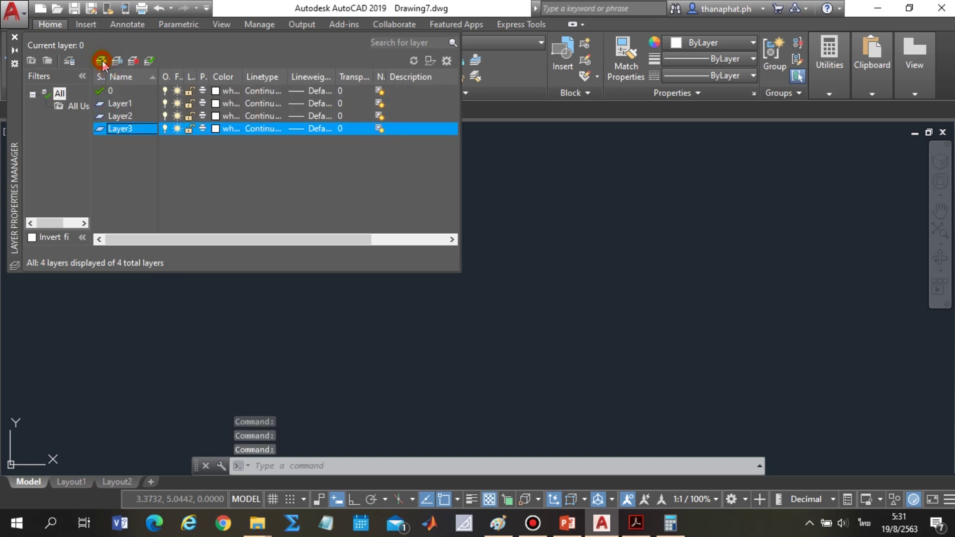
left_click(127, 103)
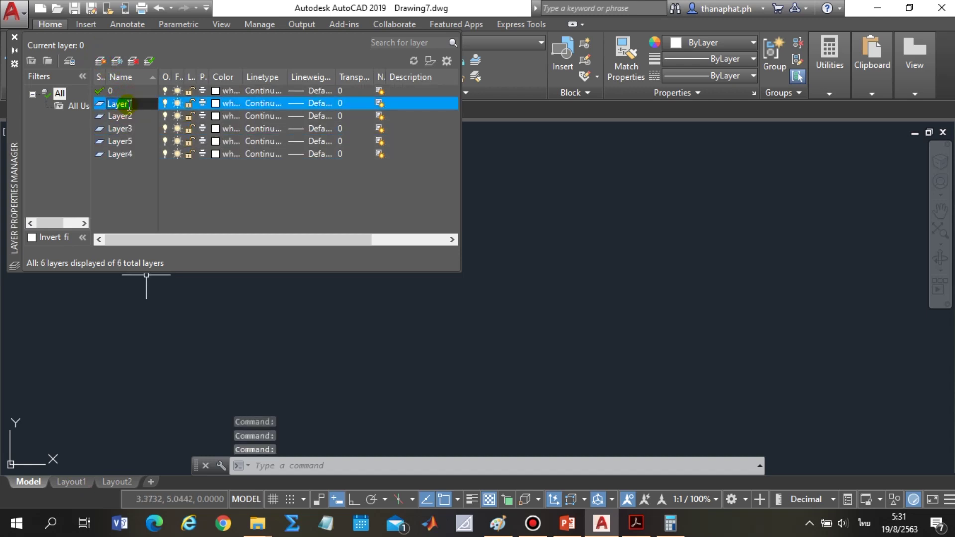
key("alt+shift")
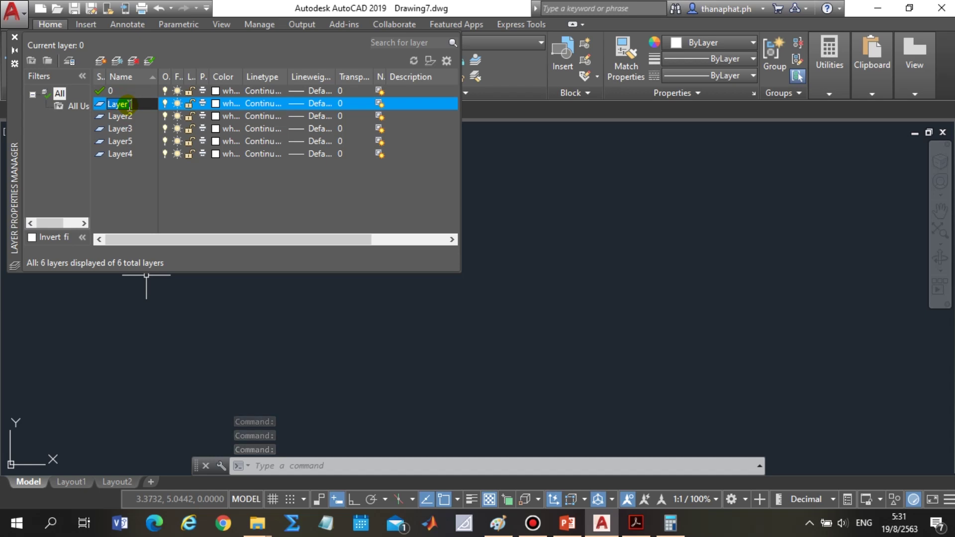
type("Visible line")
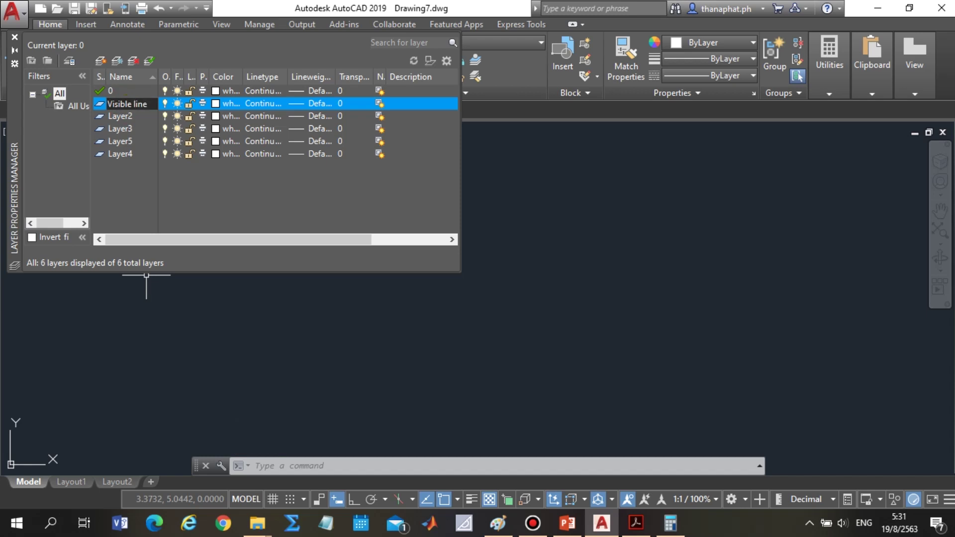
key("Return")
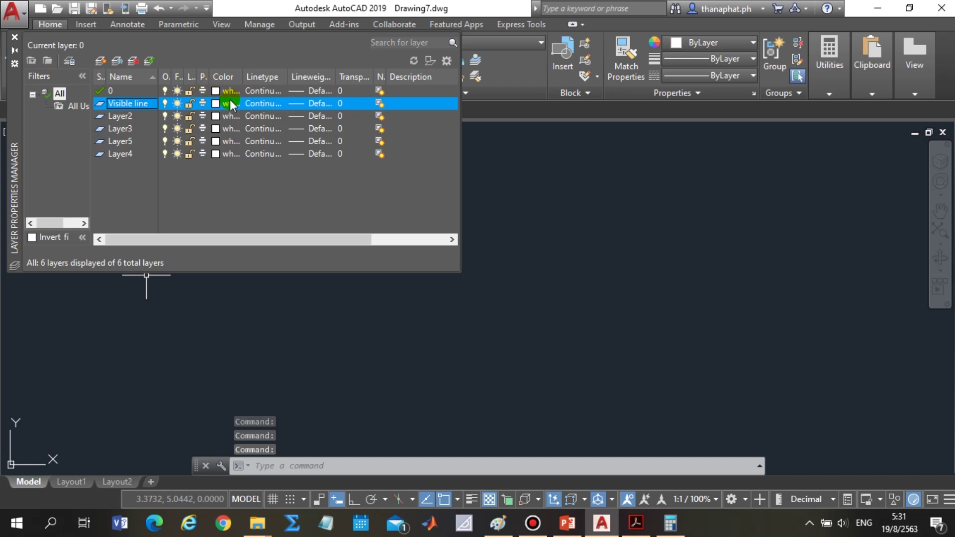
Give the Visible line layer the Continuous linetype and a 0.35 mm lineweight.
left_click(270, 104)
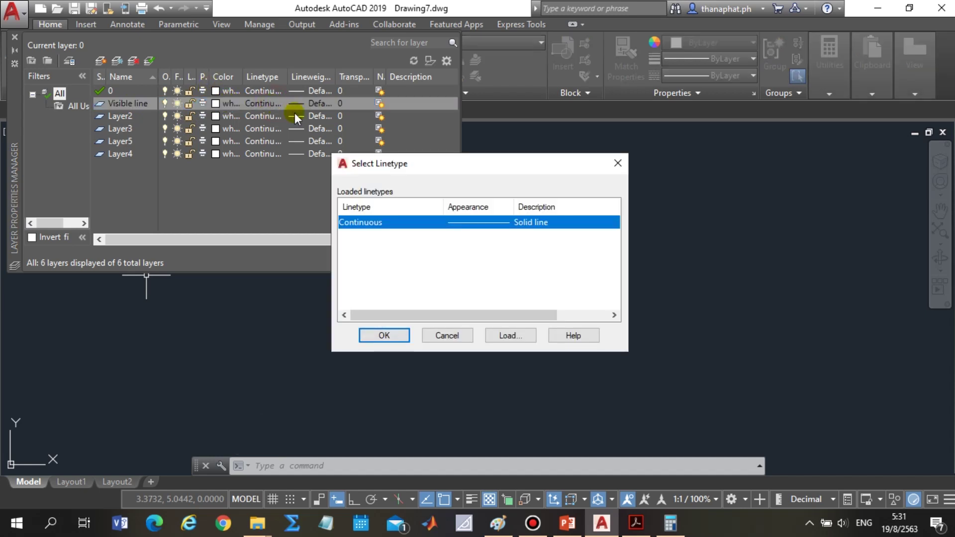
left_click(437, 334)
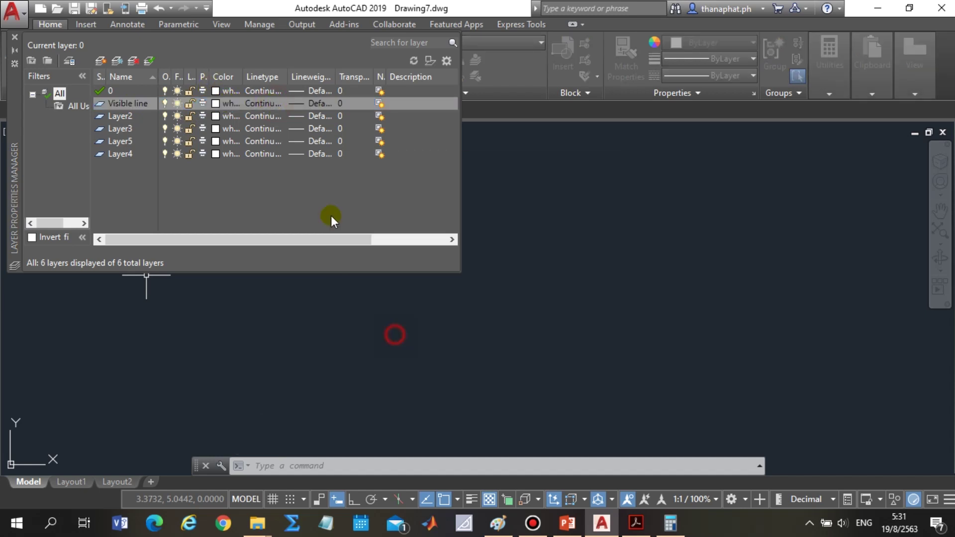
left_click(317, 104)
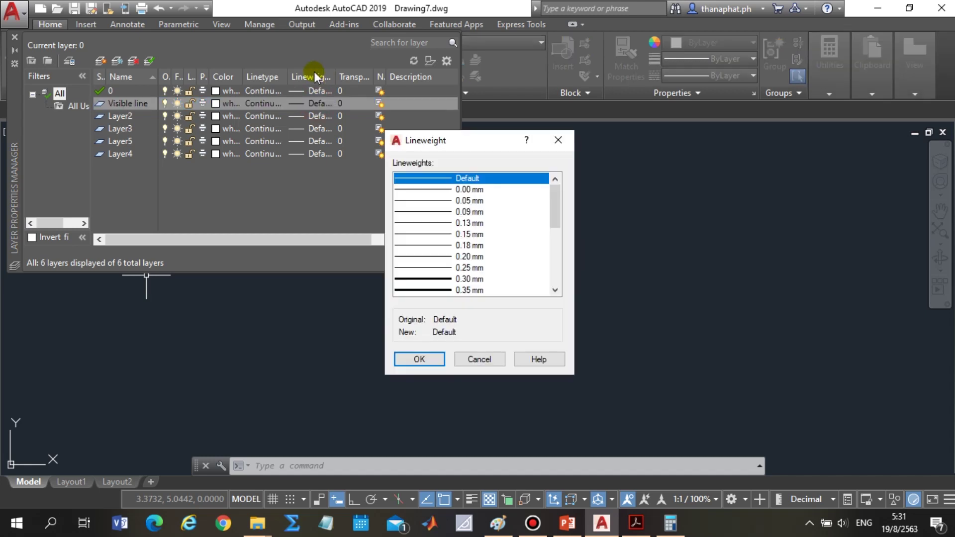
left_click(426, 290)
left_click(421, 358)
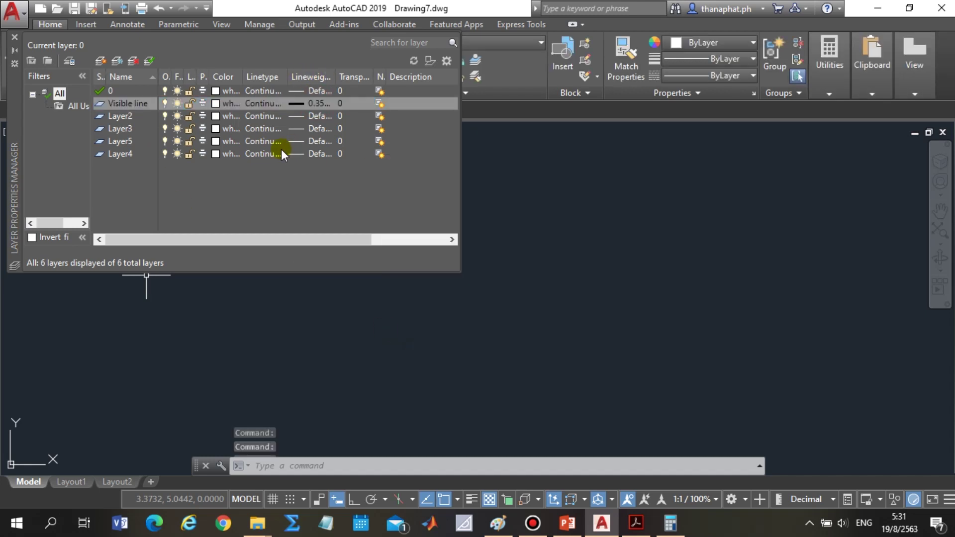
left_click(113, 117)
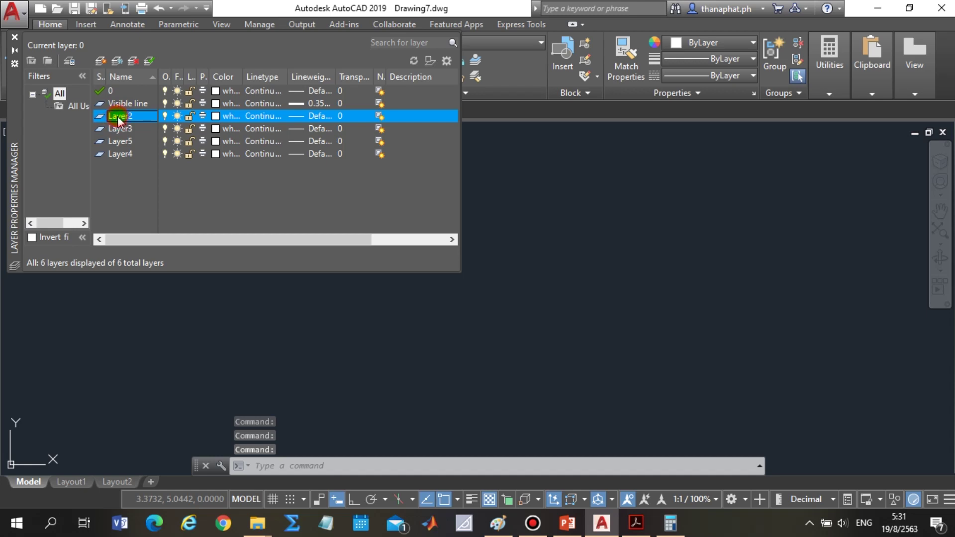
left_click(117, 115)
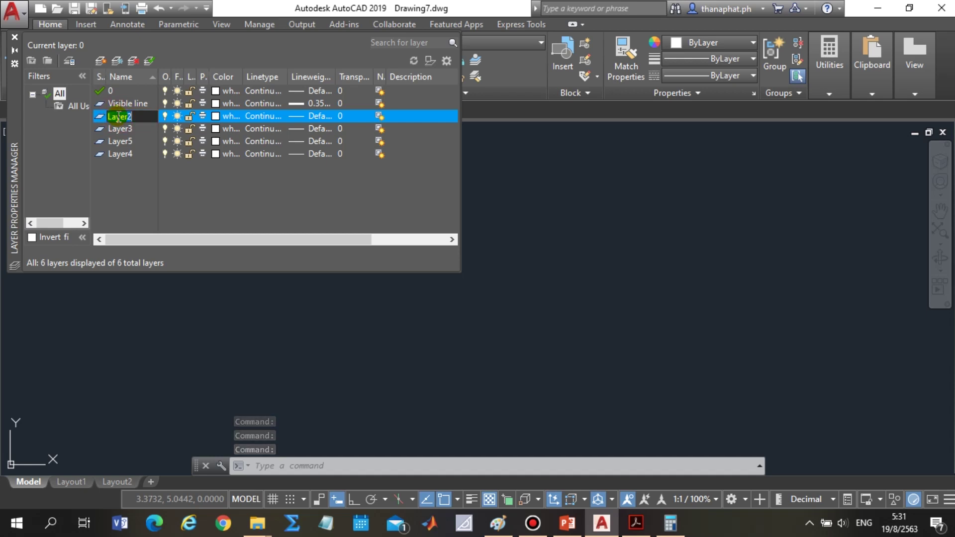
Rename Layer2 to 'Hidden line' and make its colour red.
type("Hidden line")
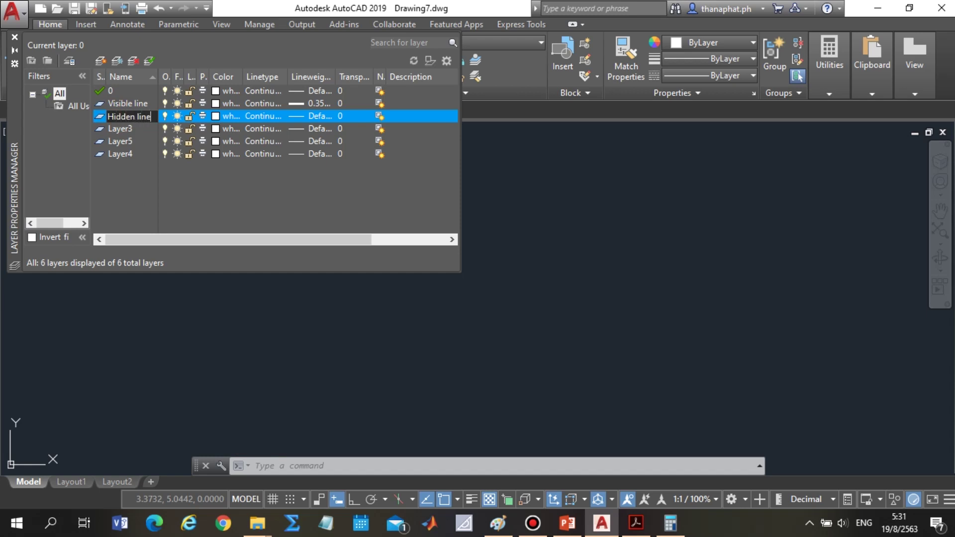
left_click(117, 116)
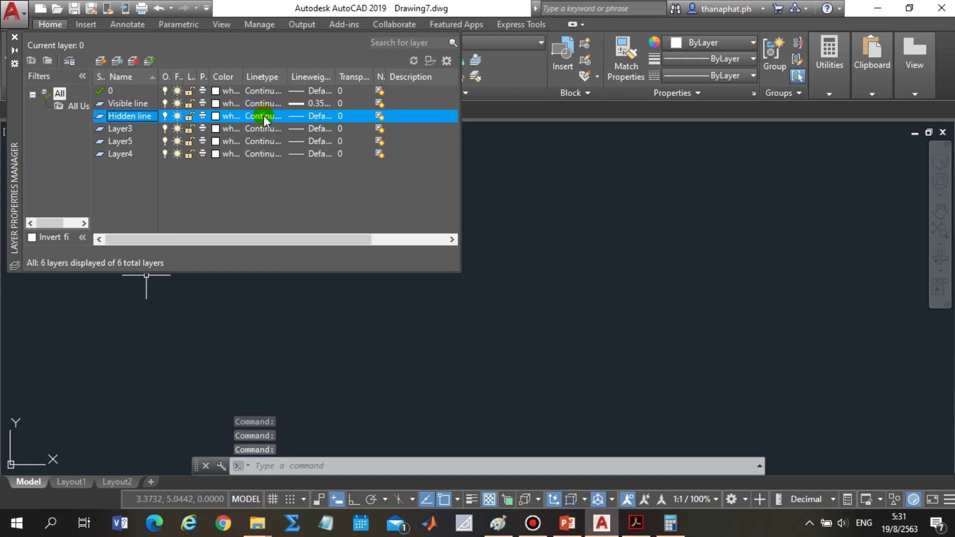
left_click(219, 119)
left_click(370, 294)
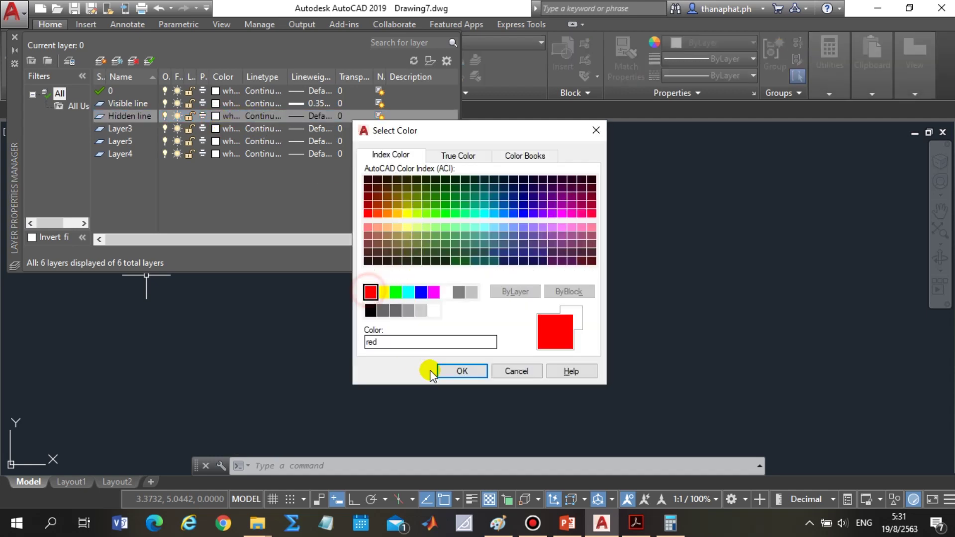
left_click(448, 370)
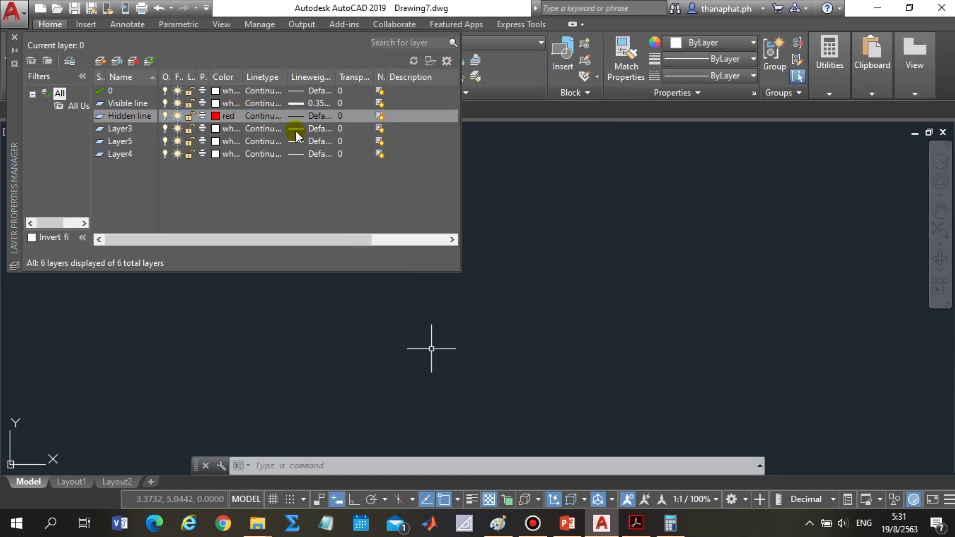
left_click(263, 115)
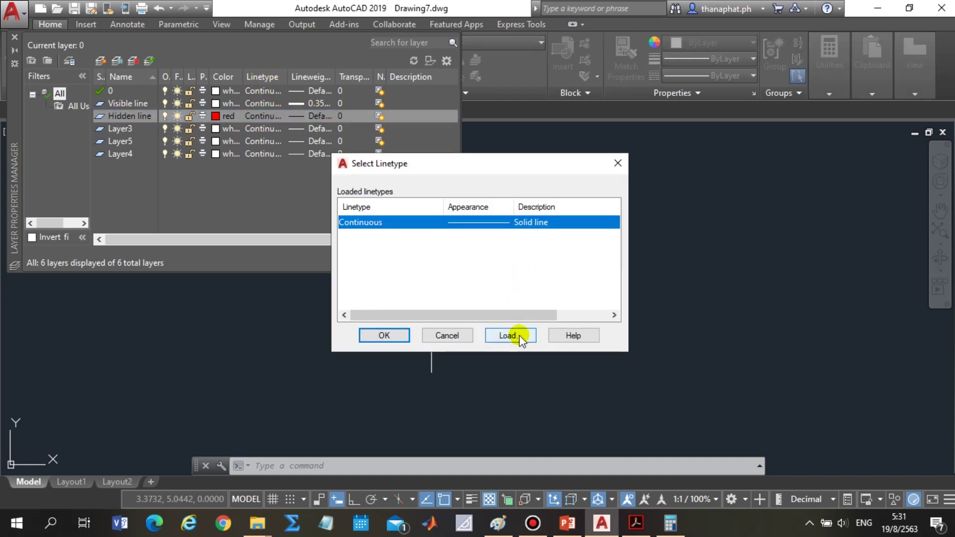
Load the HIDDEN linetype and assign it to the Hidden line layer.
left_click(513, 334)
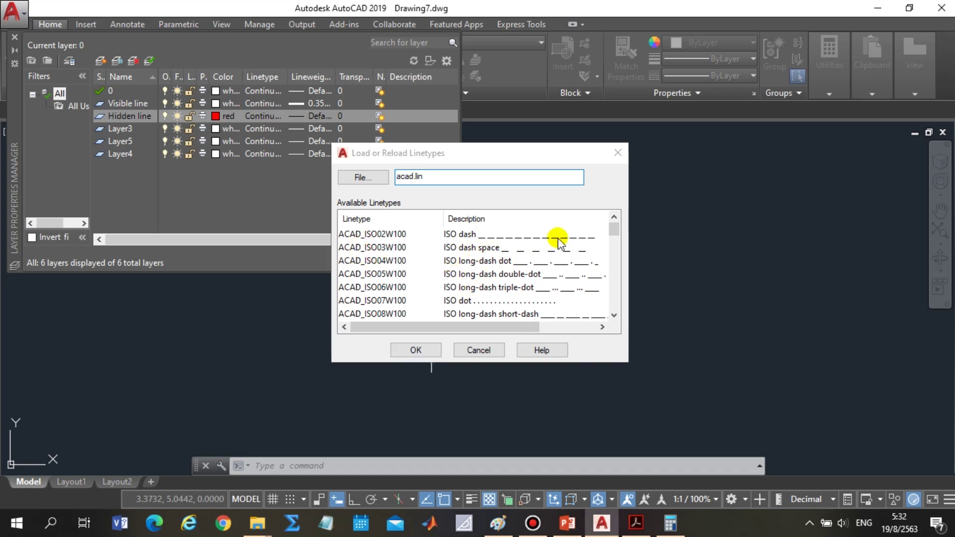
left_click_drag(612, 221, 613, 295)
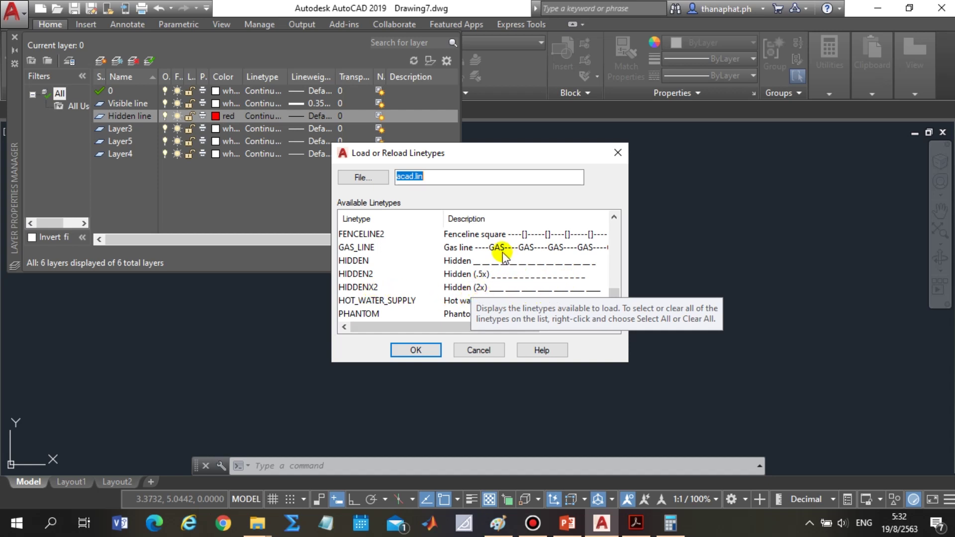
left_click(359, 261)
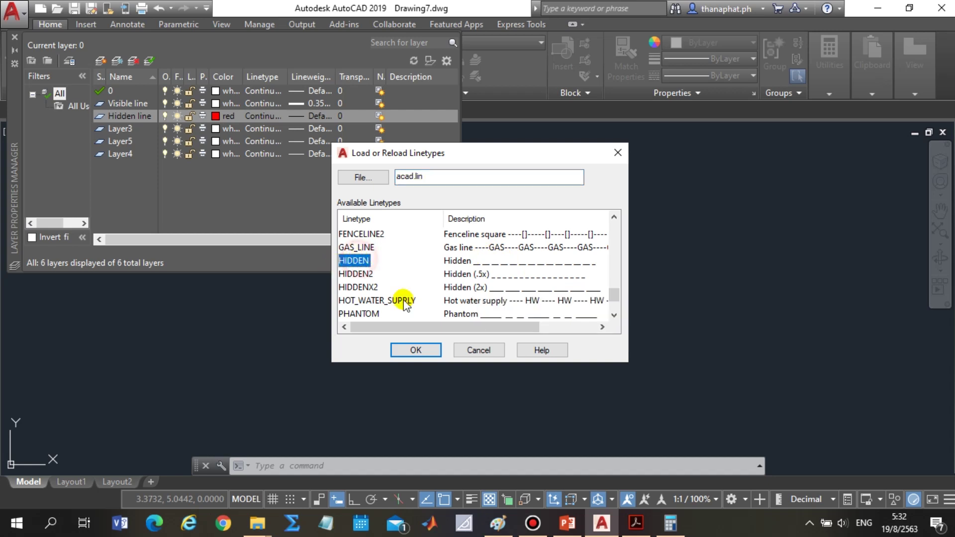
left_click(417, 350)
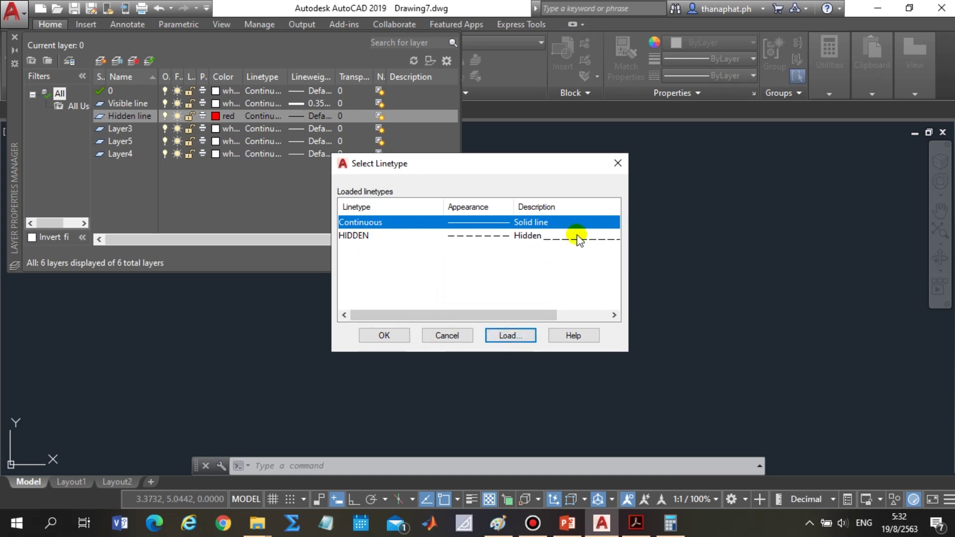
left_click(348, 235)
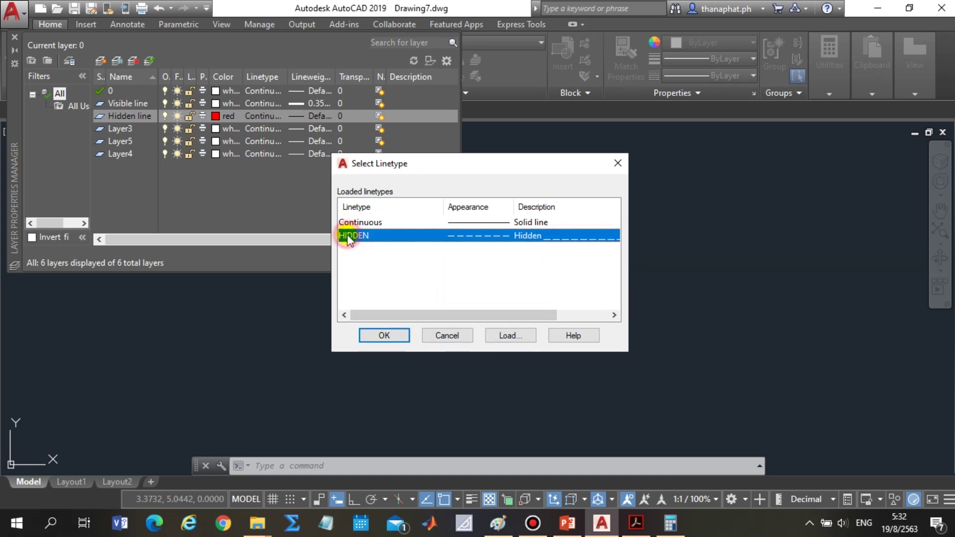
left_click(387, 336)
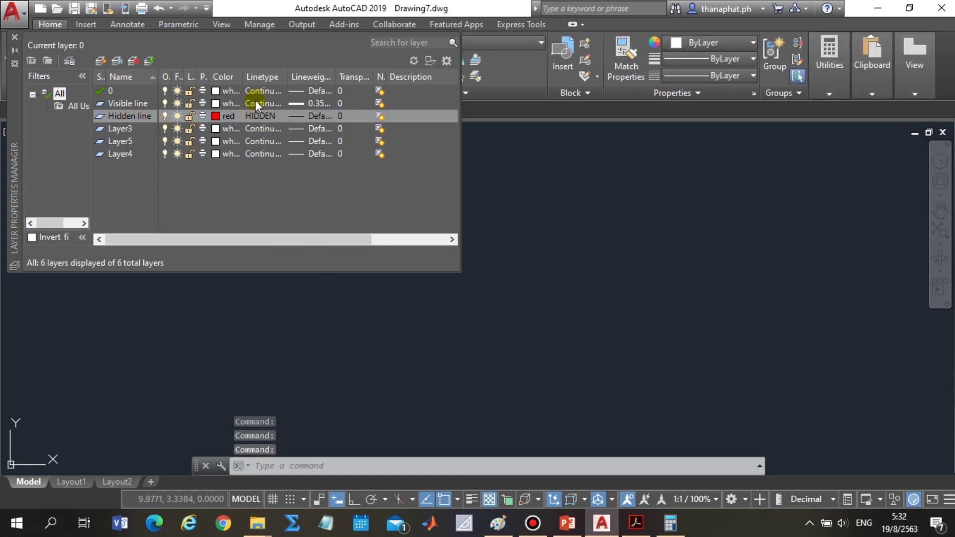
Set the Hidden line layer's lineweight to 0.25 mm.
left_click(312, 115)
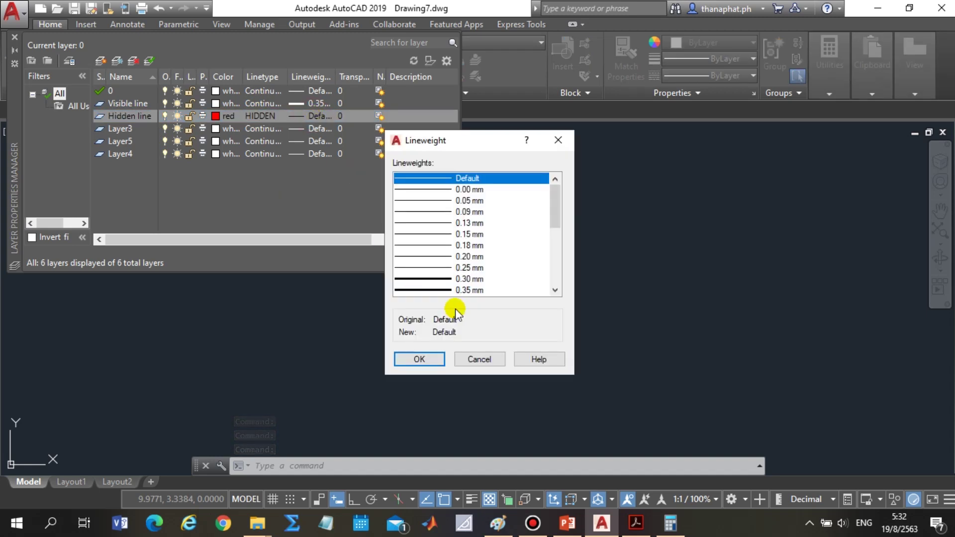
left_click(430, 268)
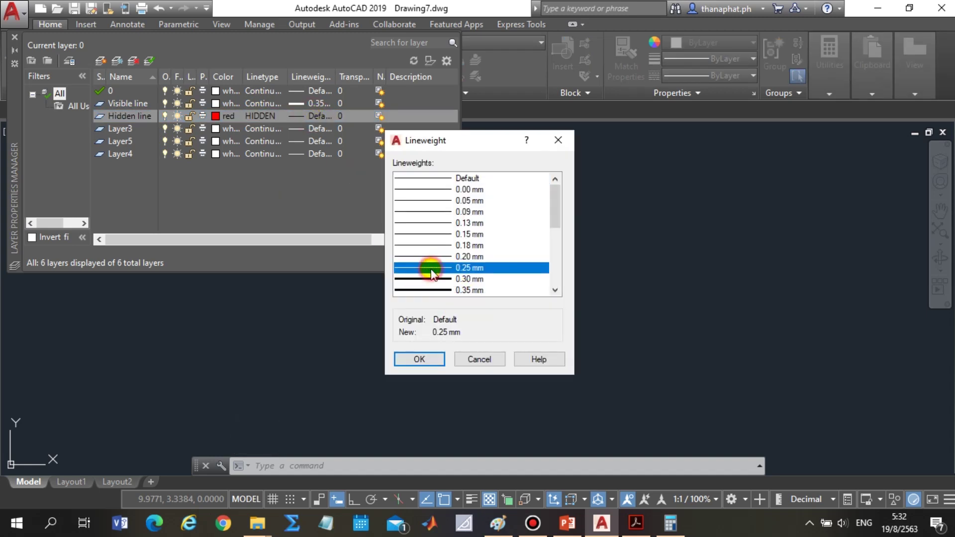
left_click(427, 360)
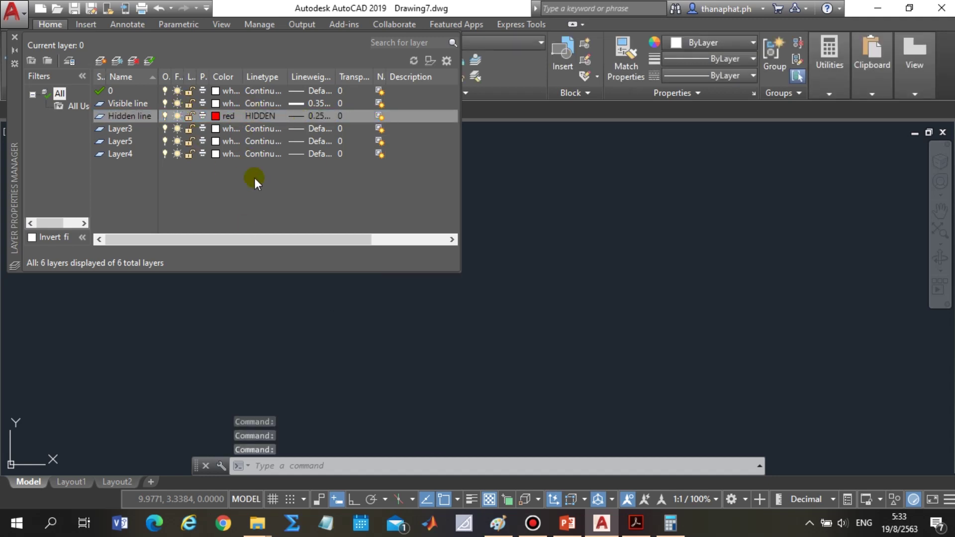
Rename Layer3 to 'Guilde line1' and colour it magenta.
left_click(122, 129)
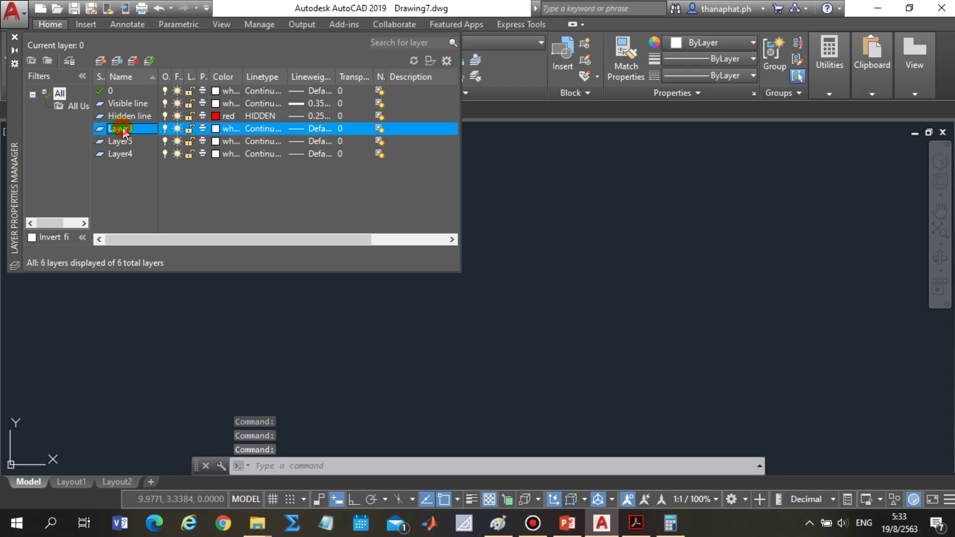
left_click(122, 129)
type("G")
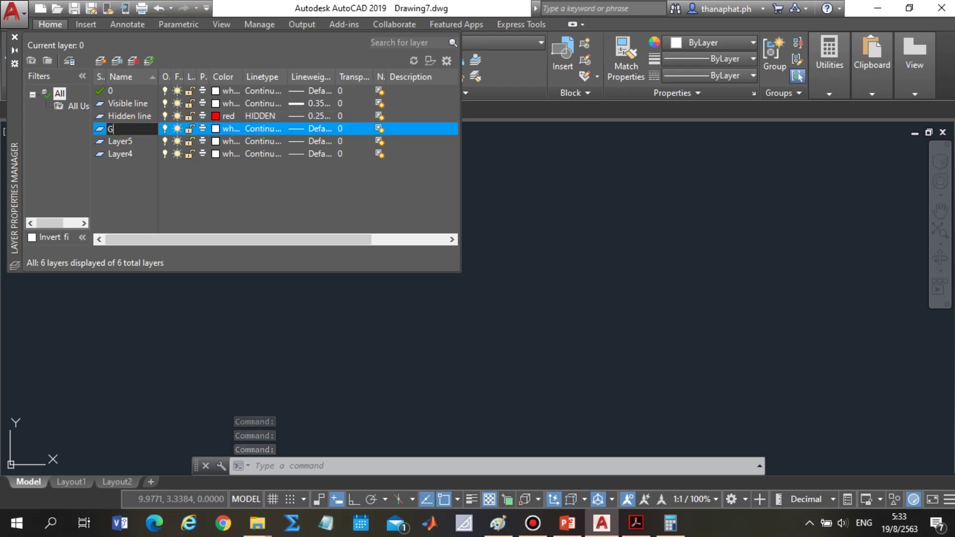
type("uilde line1")
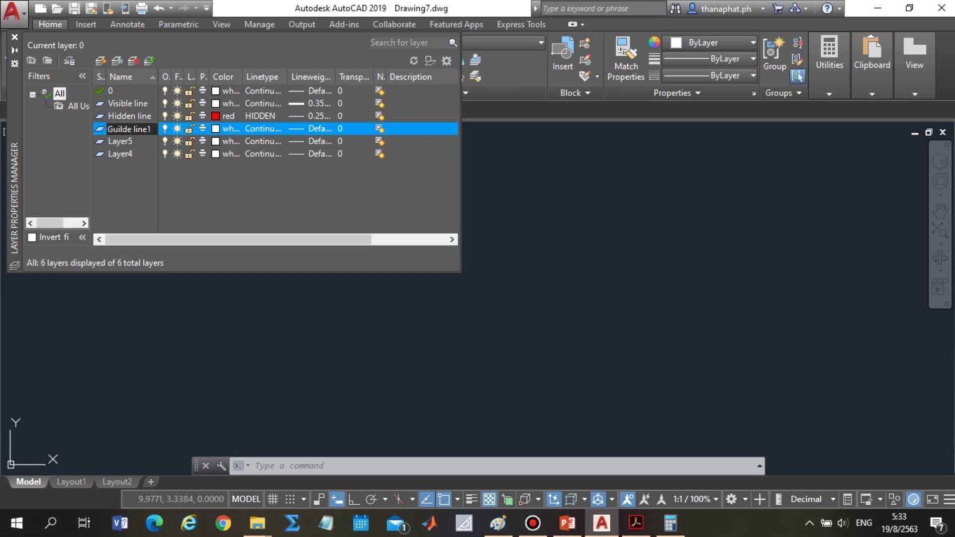
key("Return")
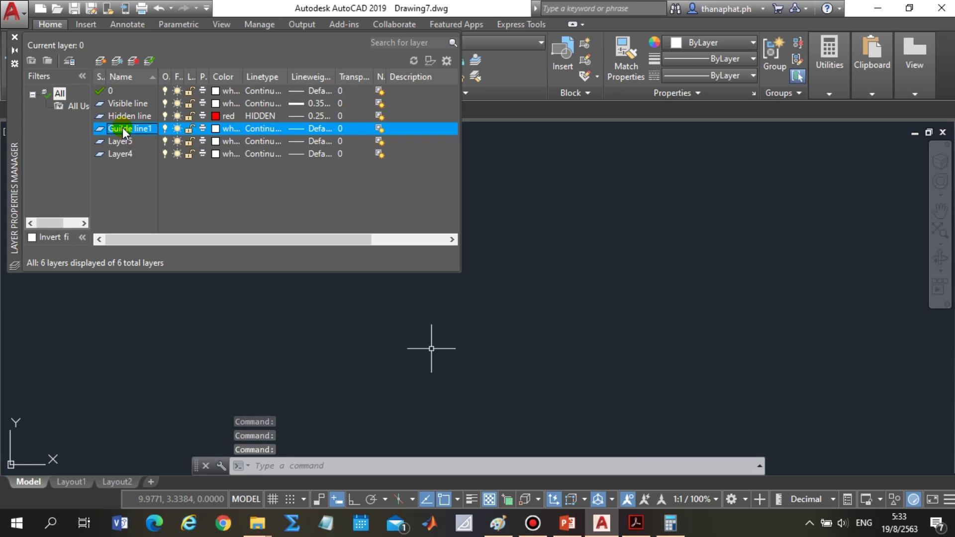
left_click(239, 130)
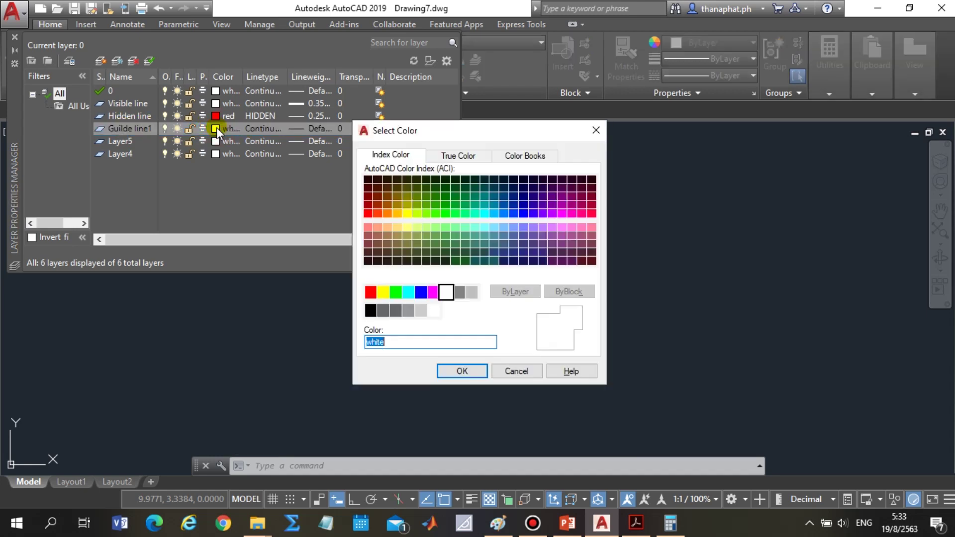
left_click(433, 291)
left_click(462, 371)
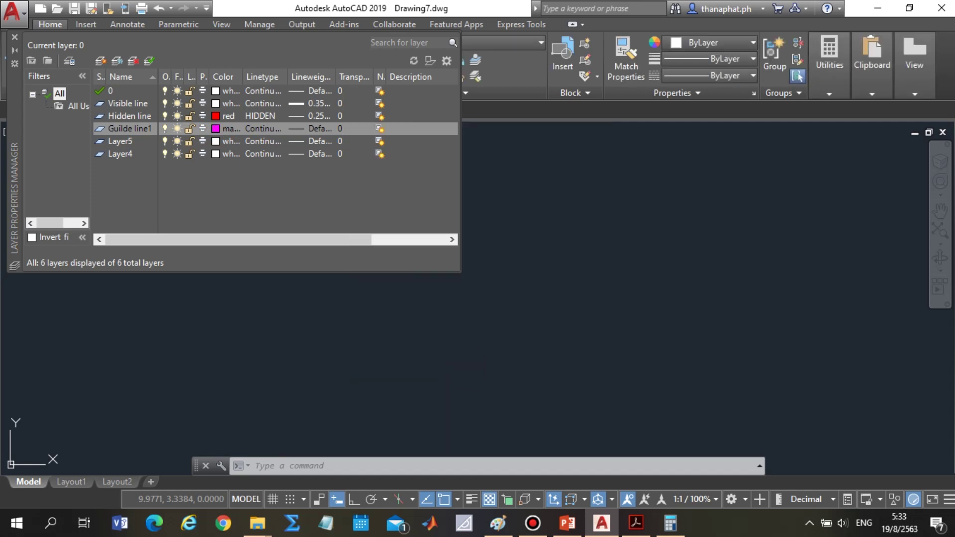
Keep Guilde line1 on the Continuous linetype and set its lineweight to 0.15 mm.
left_click(269, 129)
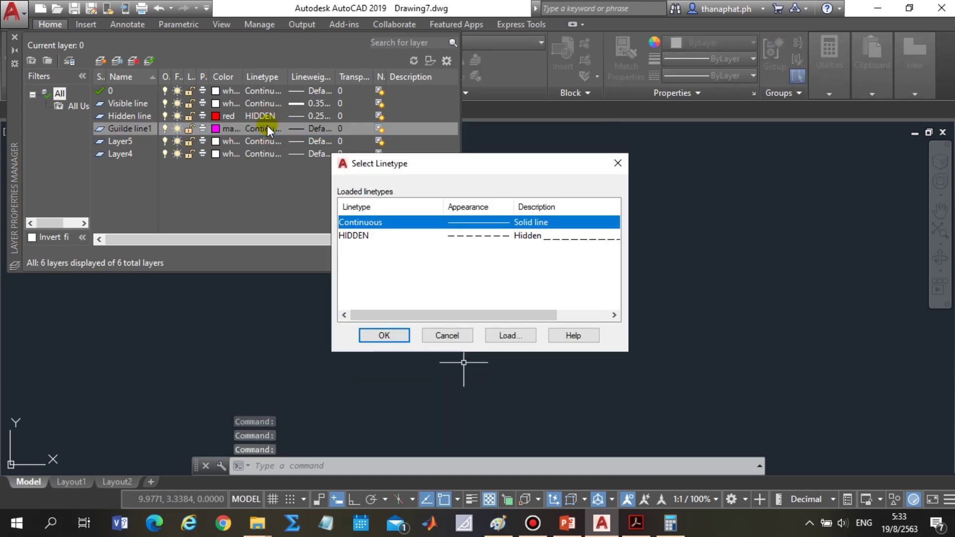
left_click(395, 341)
left_click(318, 132)
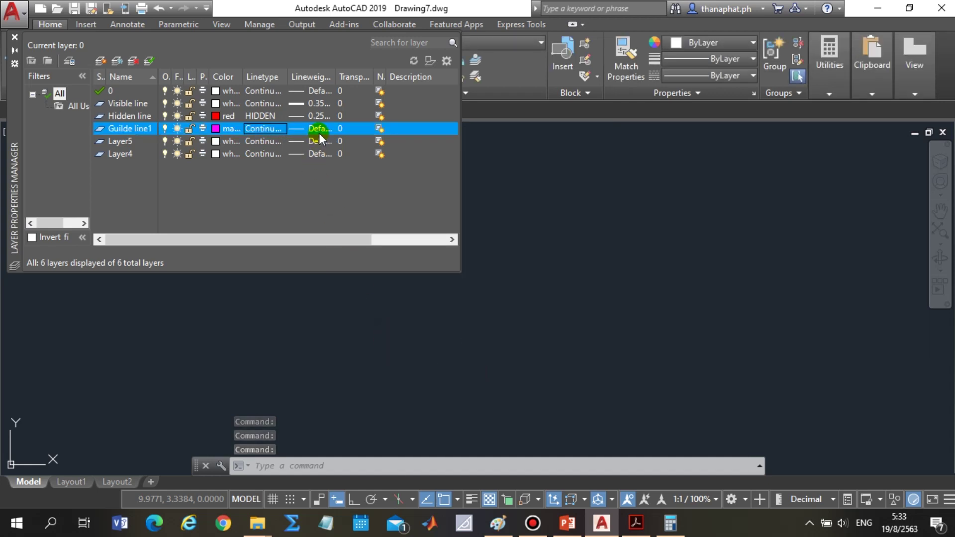
left_click(319, 130)
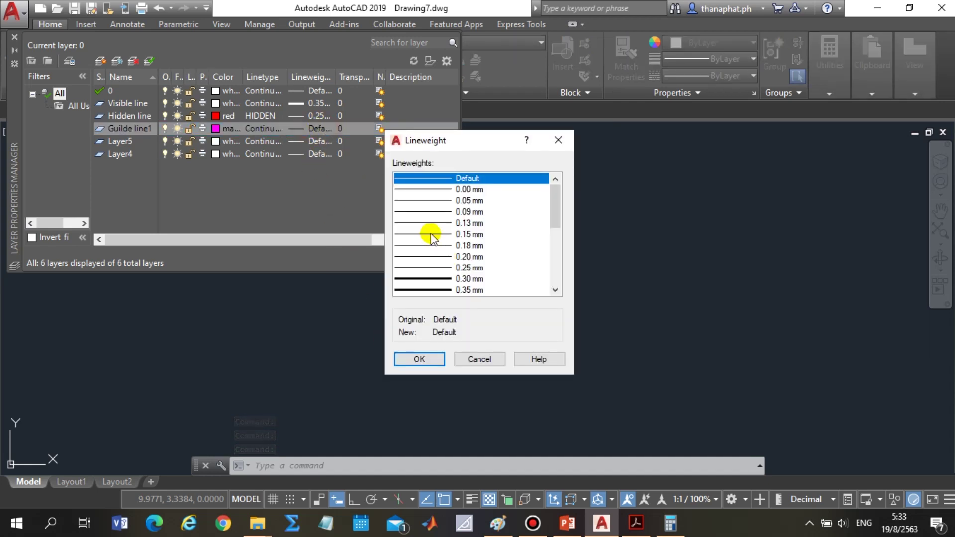
left_click(430, 233)
left_click(420, 358)
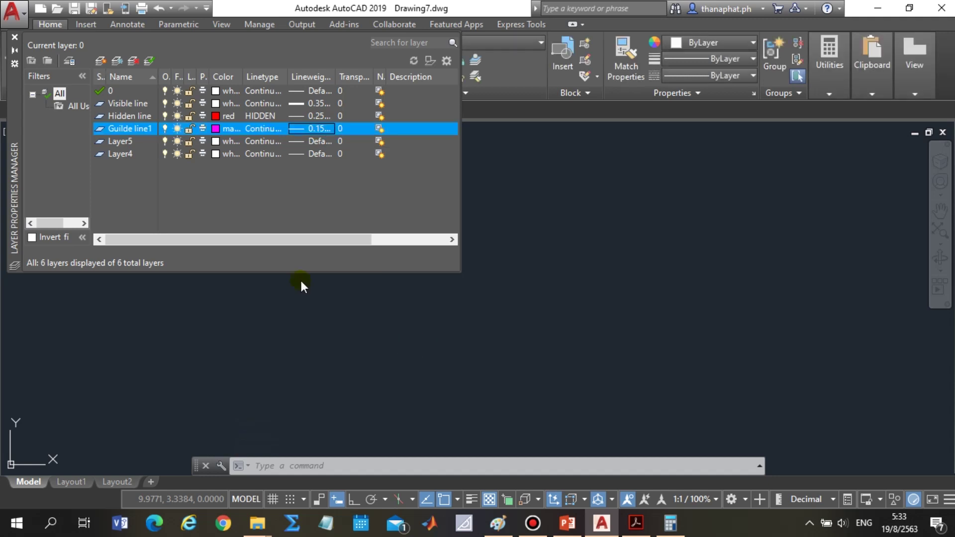
left_click(124, 141)
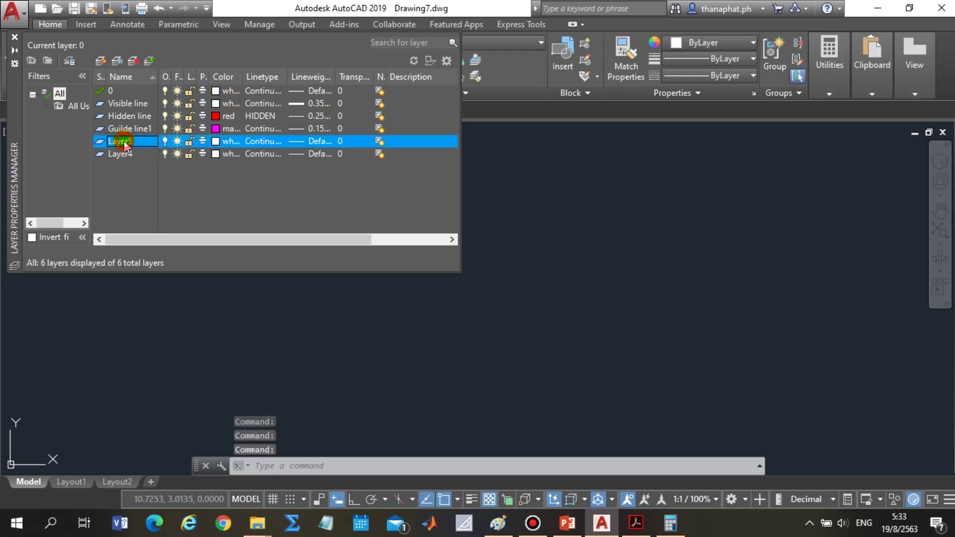
Rename Layer5 to 'Guilde line2' and set its lineweight to 0.15 mm.
left_click(124, 141)
type("Gu")
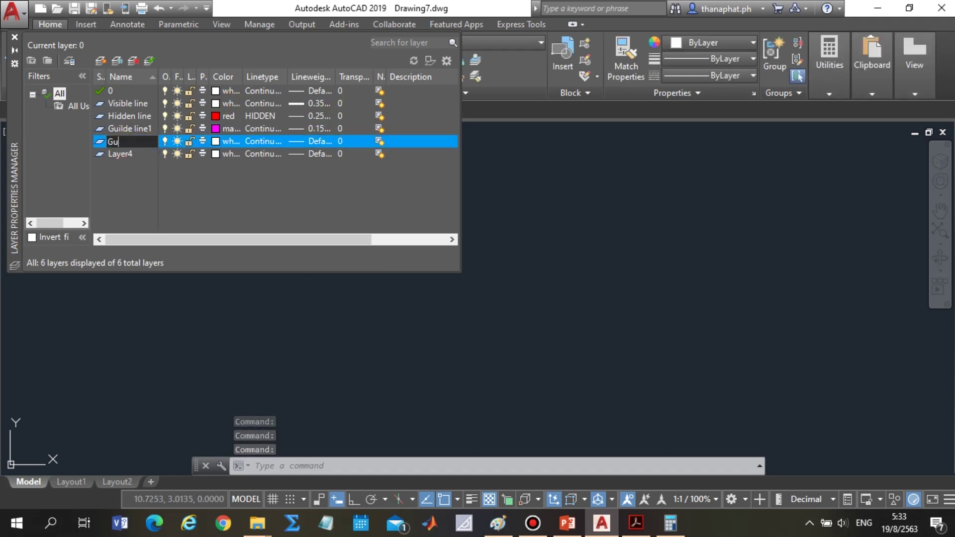
type("ilde line2")
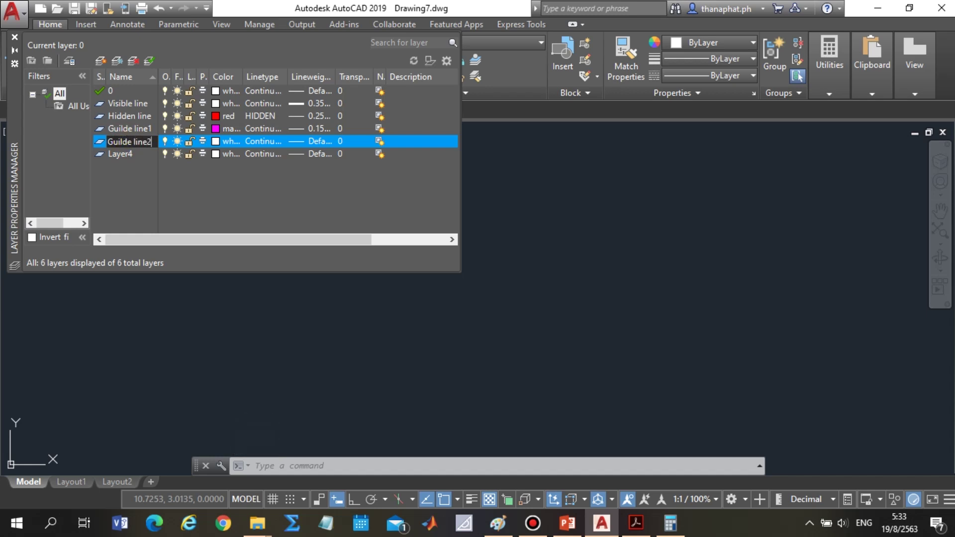
left_click(122, 142)
left_click(314, 142)
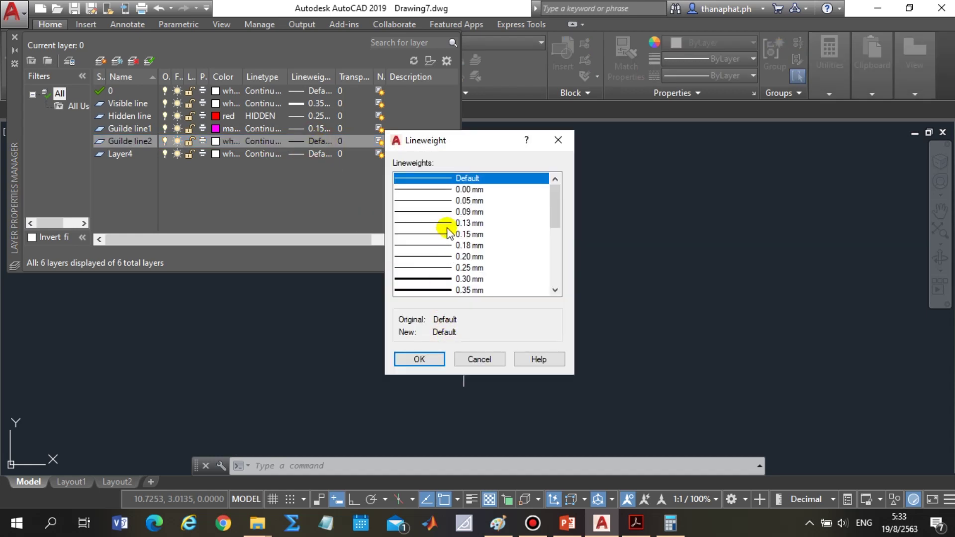
left_click(442, 233)
left_click(420, 359)
Set the Guilde line2 layer colour to green.
left_click(214, 143)
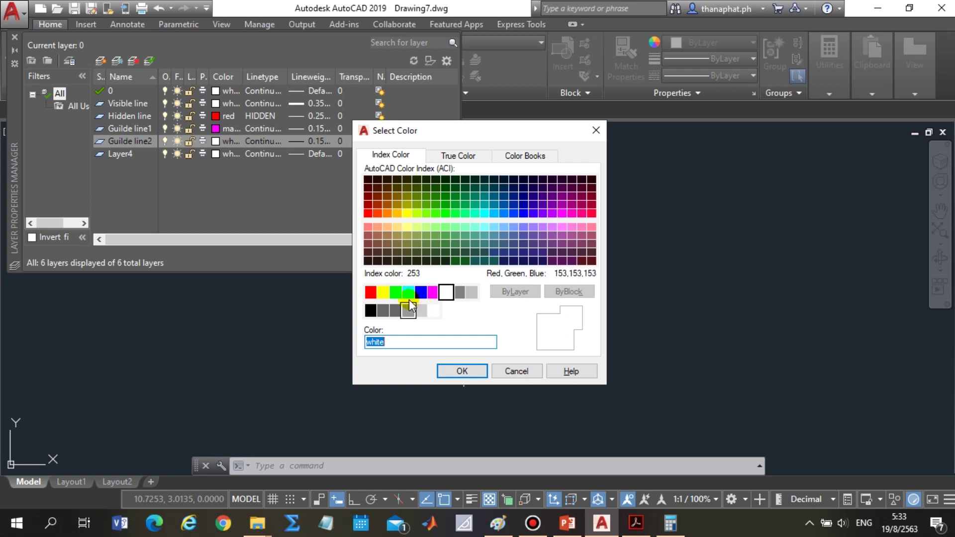
left_click(395, 294)
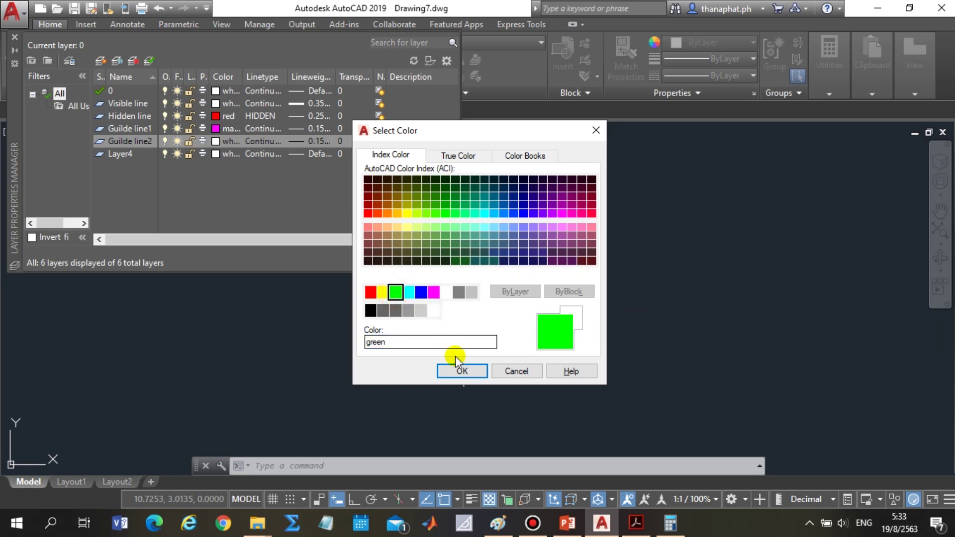
left_click(454, 369)
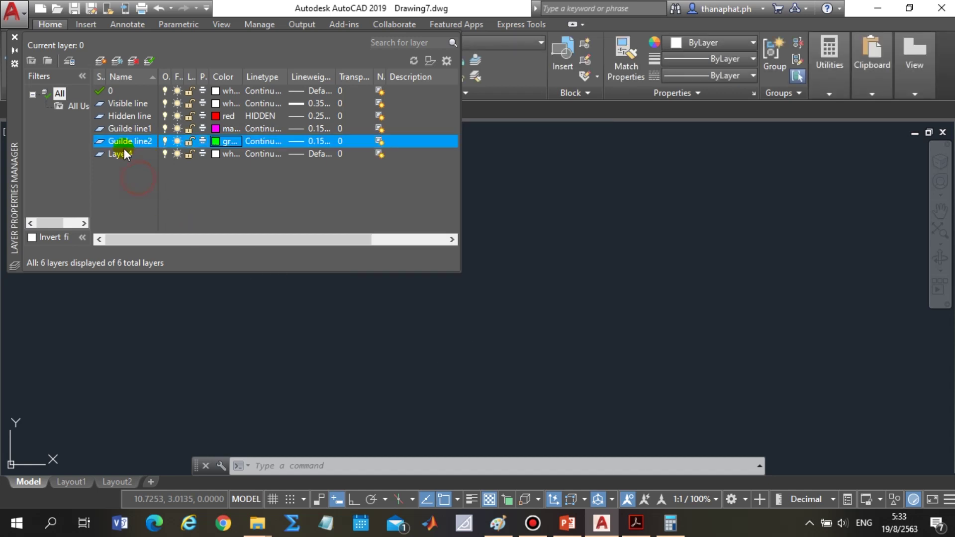
left_click(117, 155)
Rename Layer4 to 'Center line'.
left_click(118, 155)
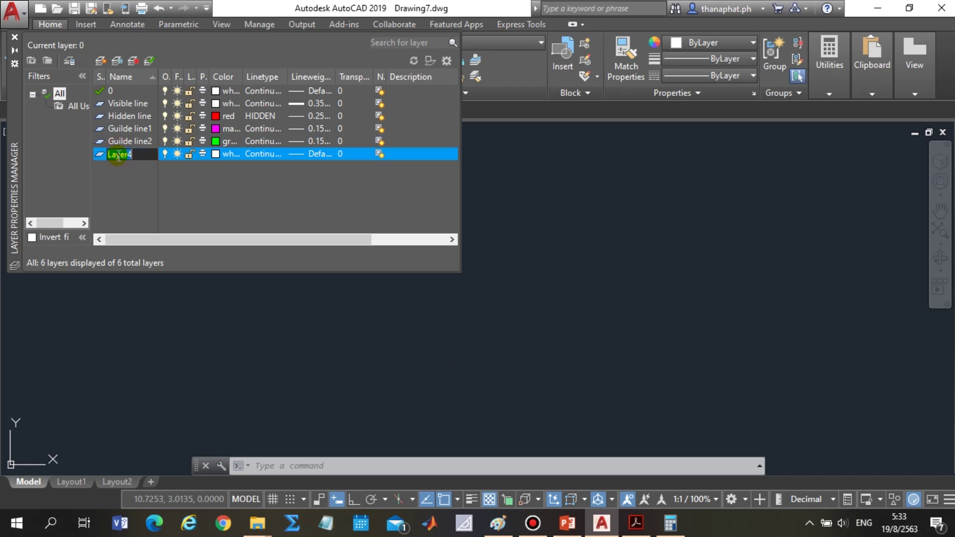
type("Center line")
left_click(117, 155)
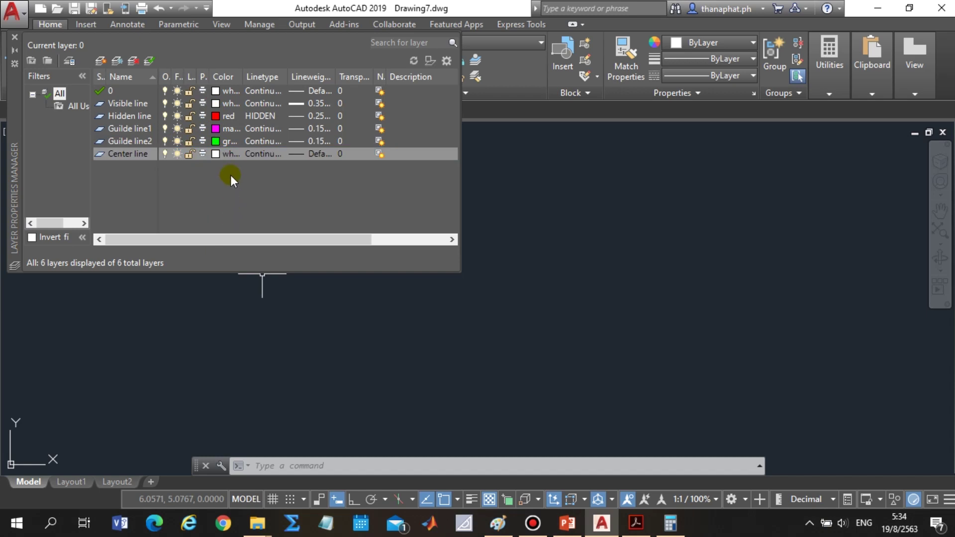
Load the CENTER2 linetype and assign it to the Center line layer.
left_click(258, 153)
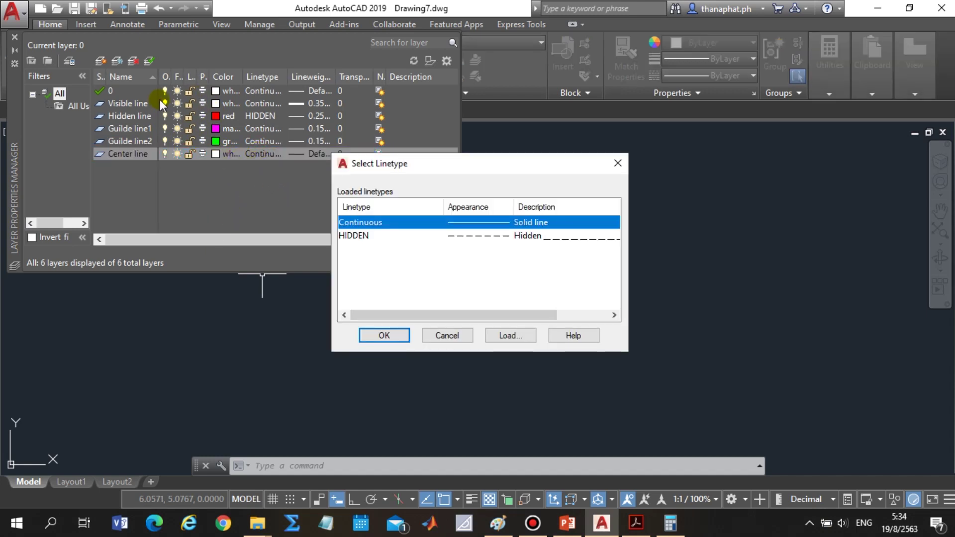
left_click(410, 228)
left_click(495, 333)
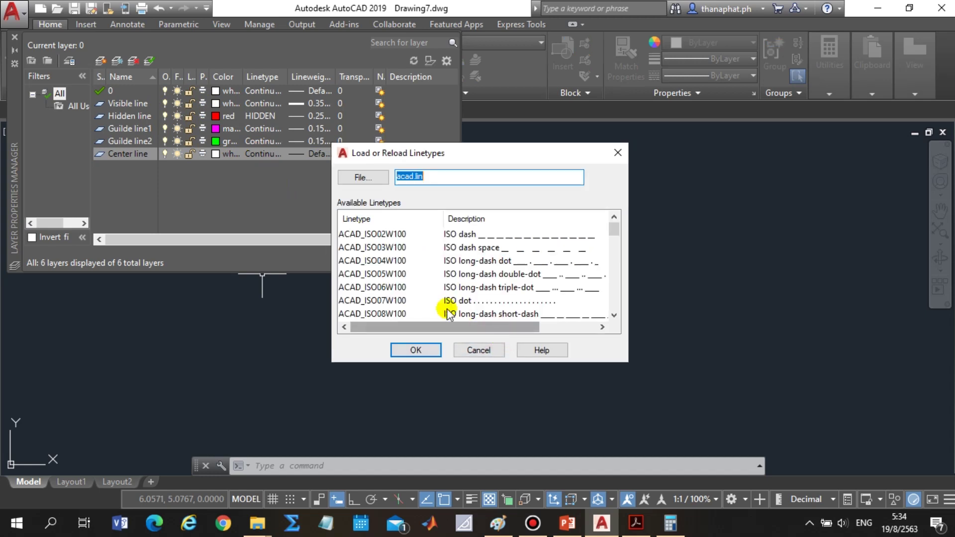
scroll(360, 281, "down", 2)
scroll(373, 261, "down", 3)
scroll(378, 256, "down", 1)
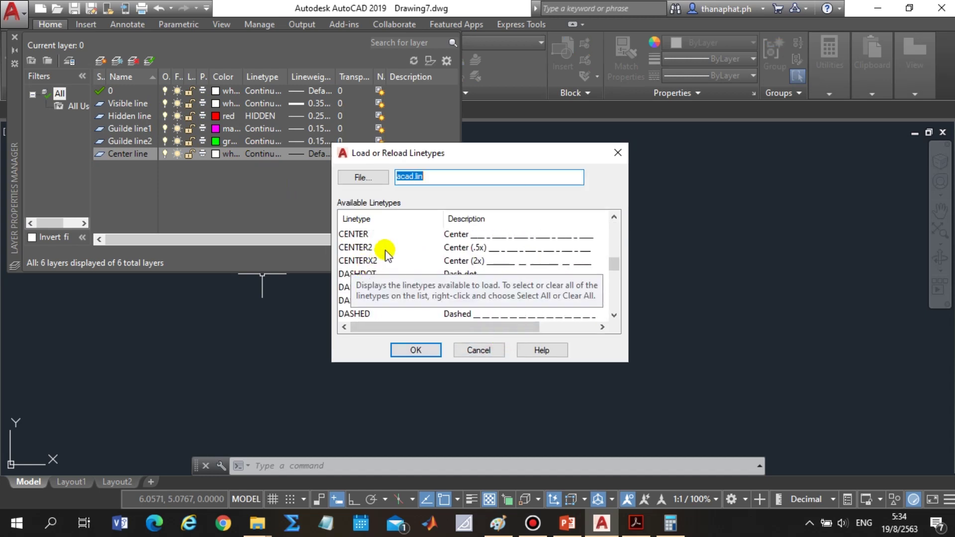
scroll(366, 249, "up", 1)
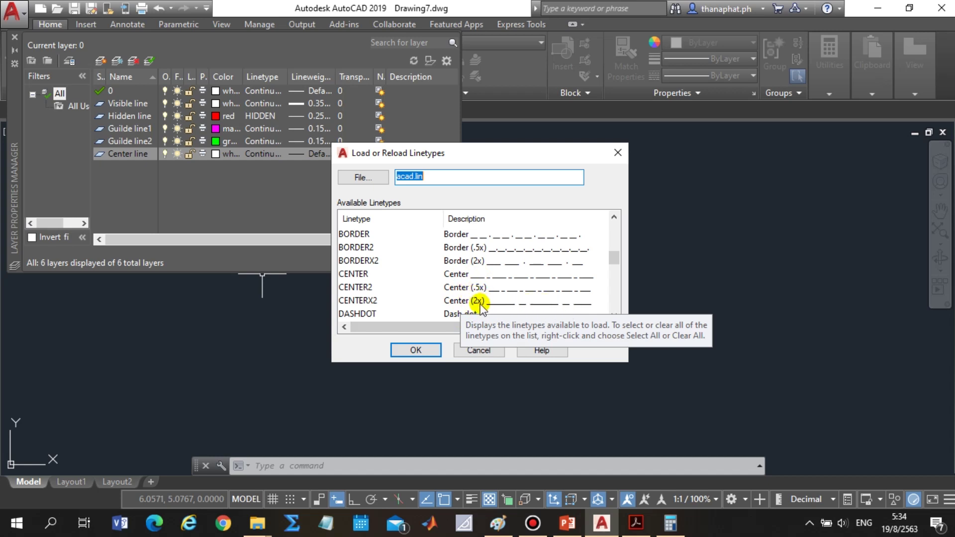
left_click(454, 273)
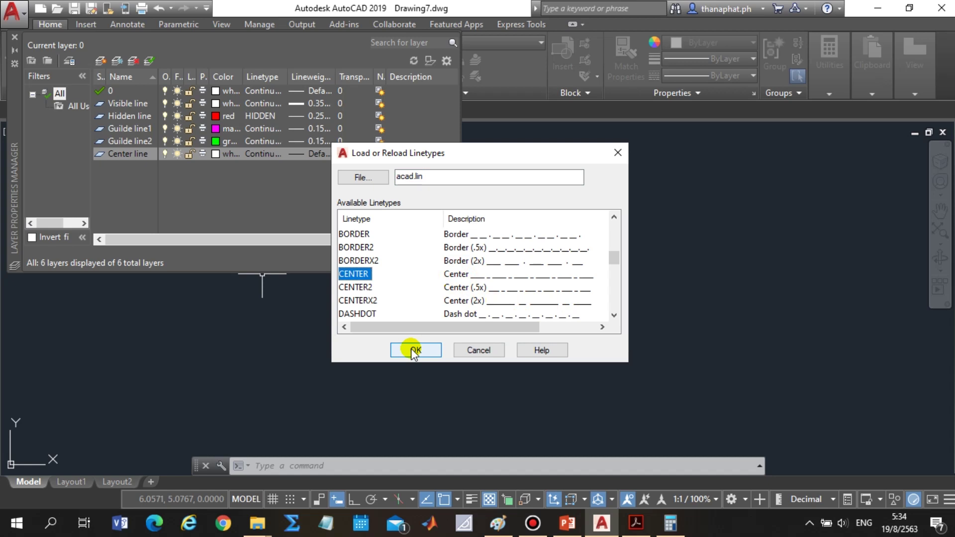
left_click(356, 287)
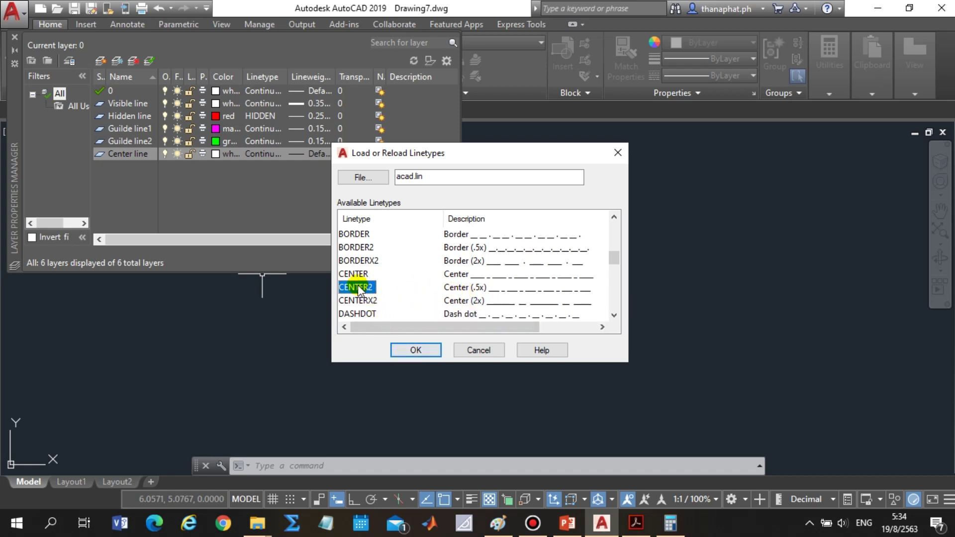
left_click(424, 348)
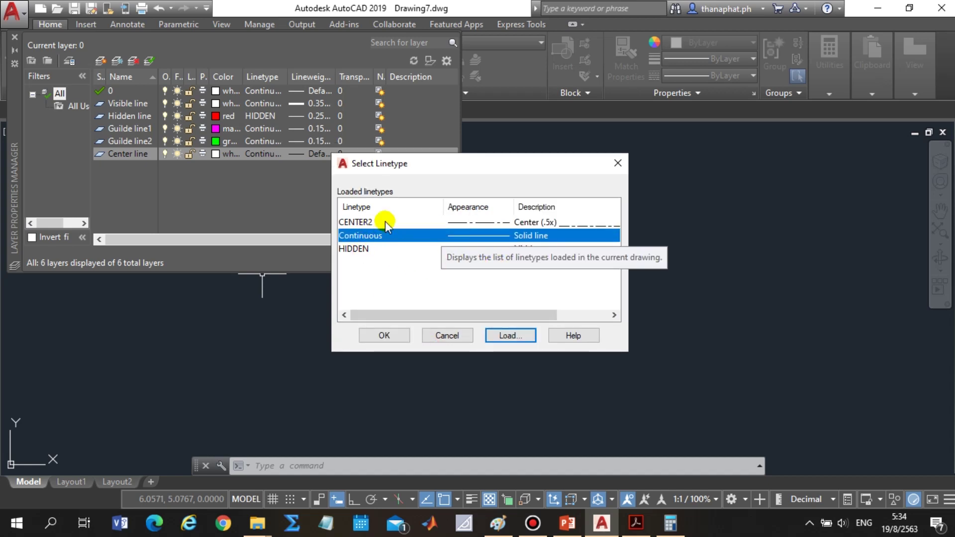
left_click(368, 239)
left_click(367, 222)
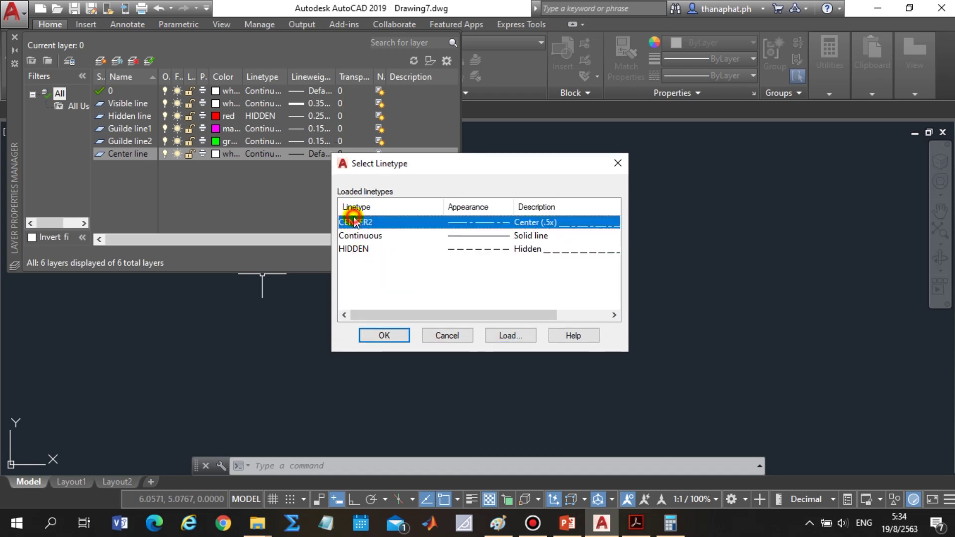
left_click(384, 335)
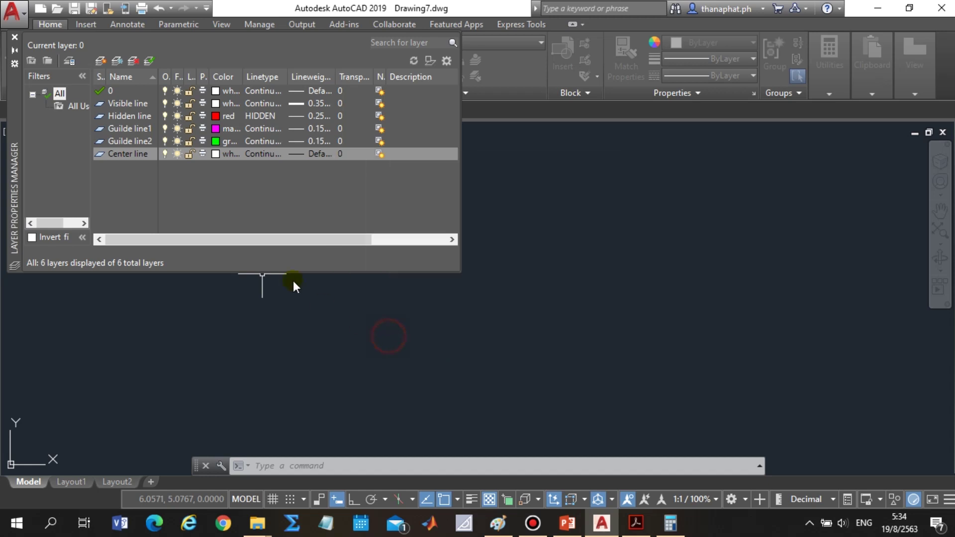
Set the Center line layer's lineweight to 0.25 mm.
left_click(320, 152)
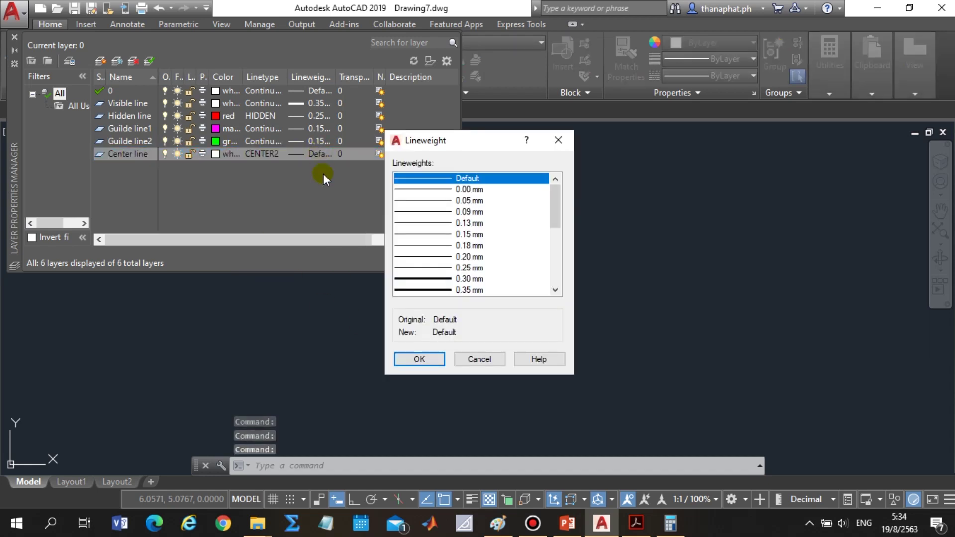
left_click(436, 257)
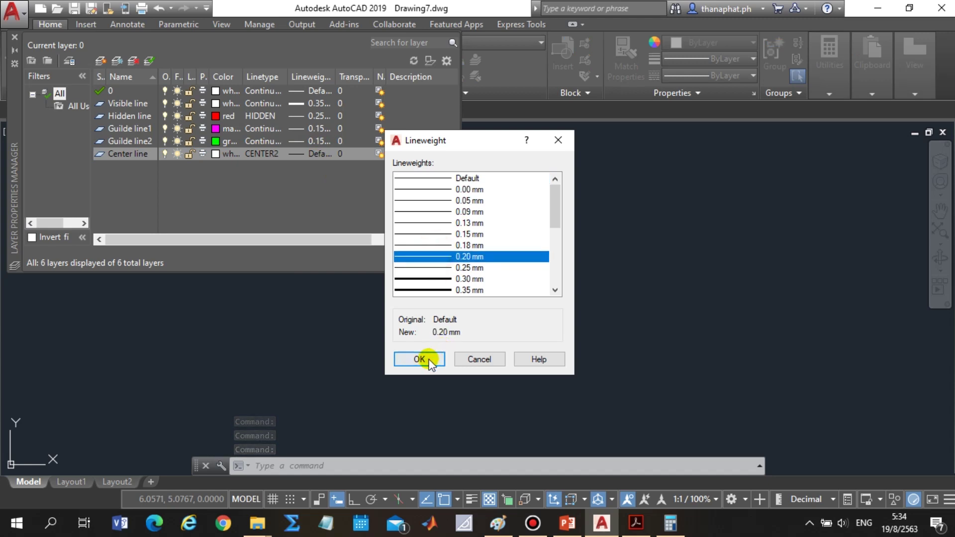
left_click(426, 267)
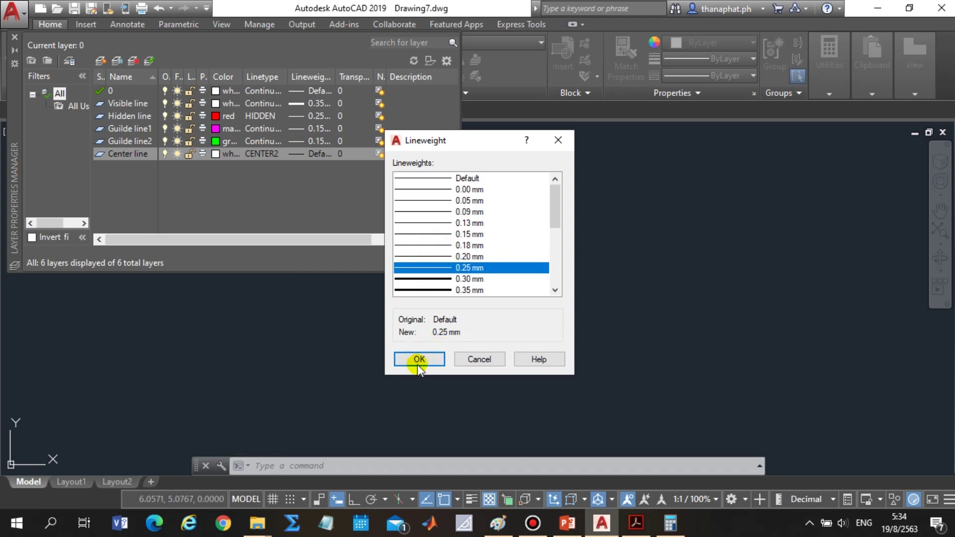
left_click(417, 359)
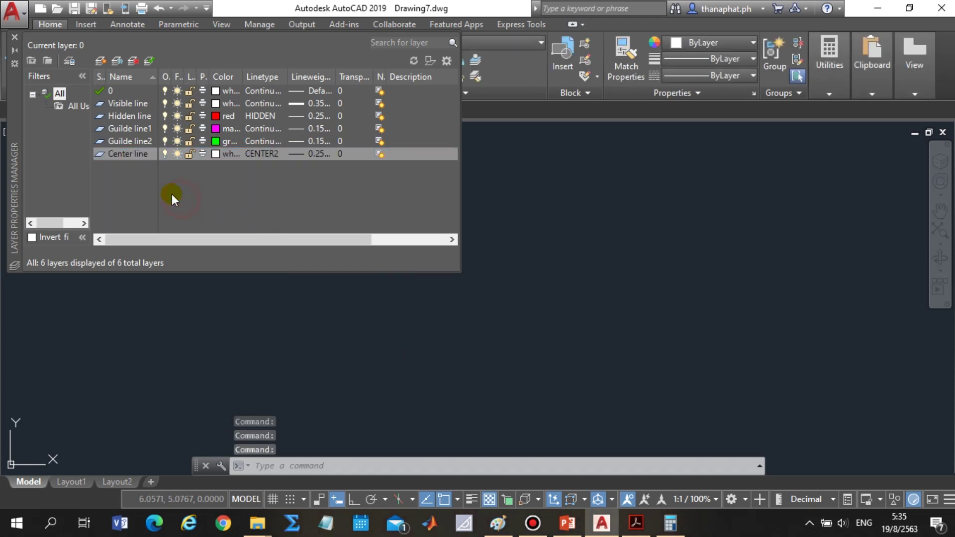
Add a new layer named 'Dimension line' and colour it blue.
left_click(100, 61)
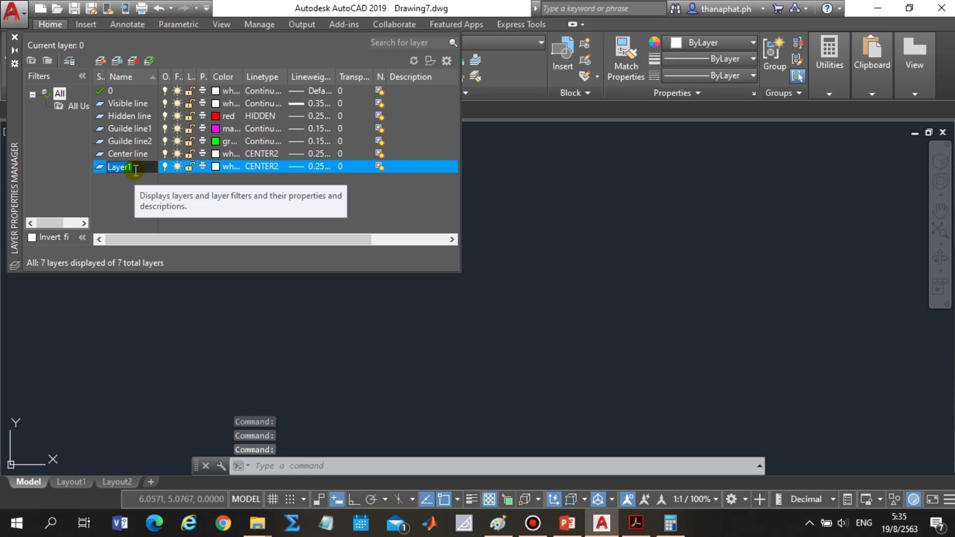
type("Din")
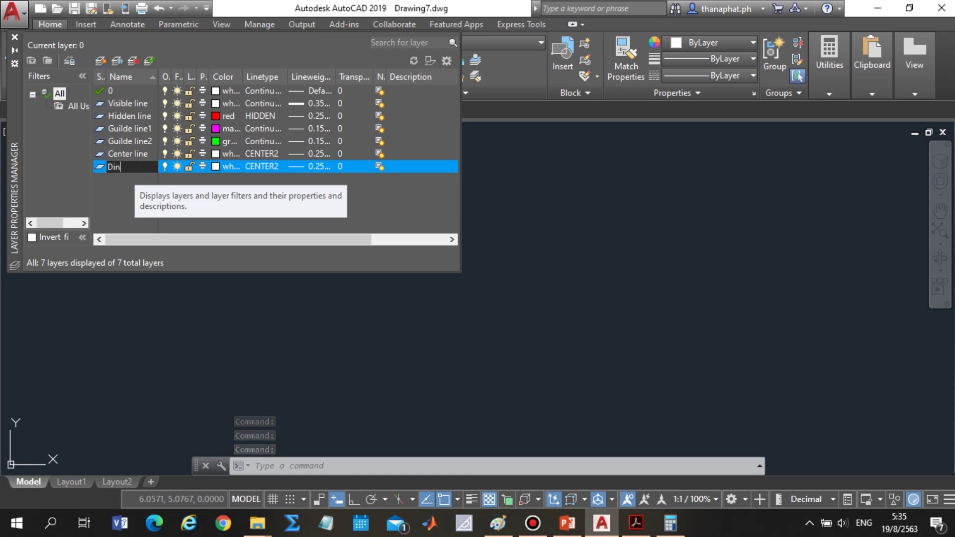
type("ension l")
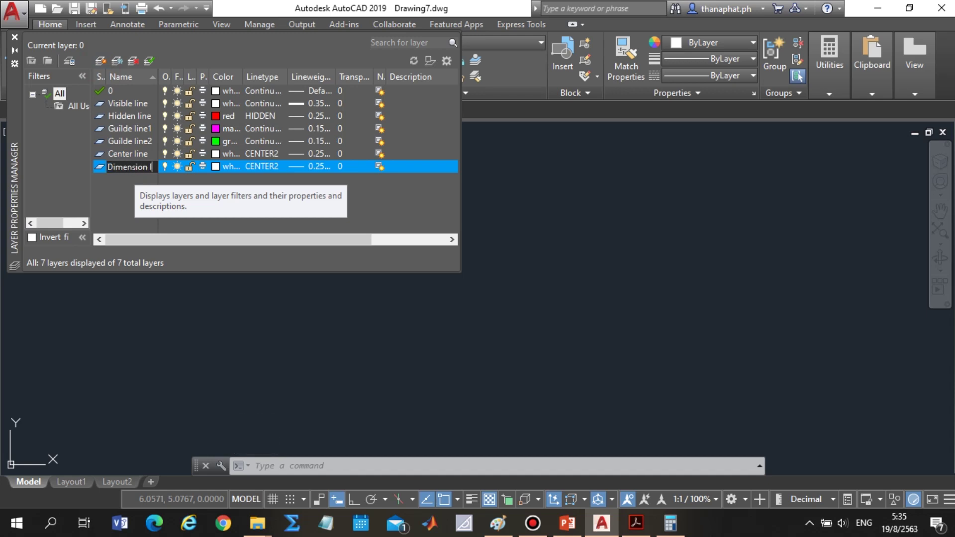
type("ine")
left_click(135, 170)
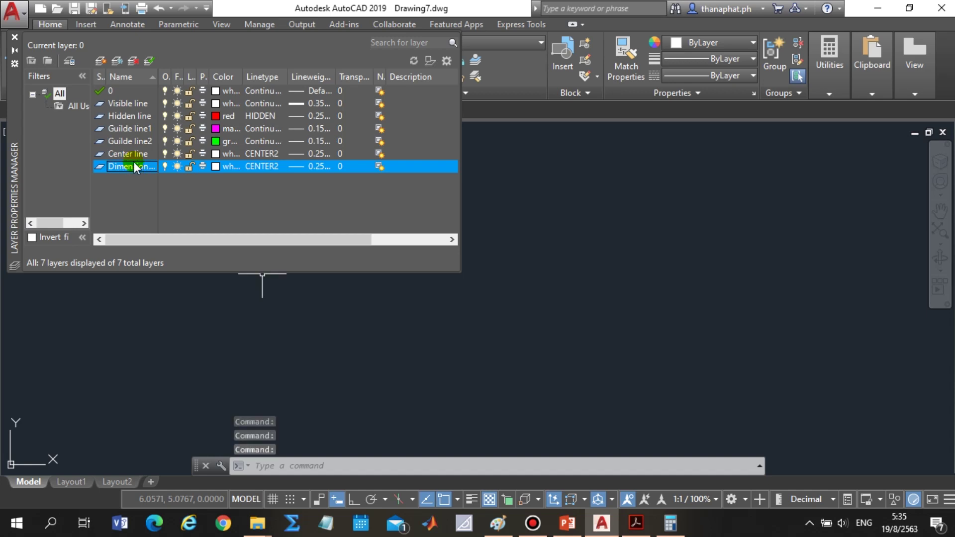
left_click(214, 169)
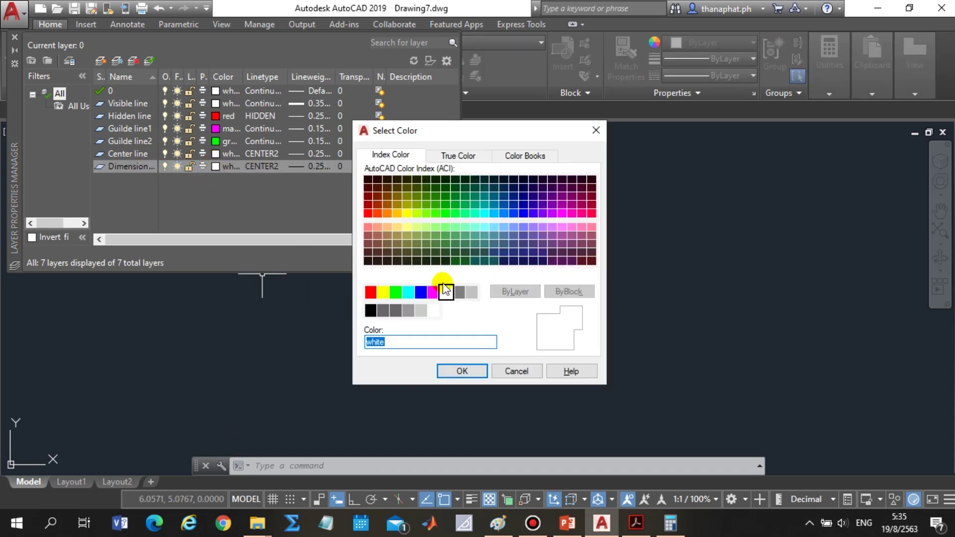
left_click(420, 293)
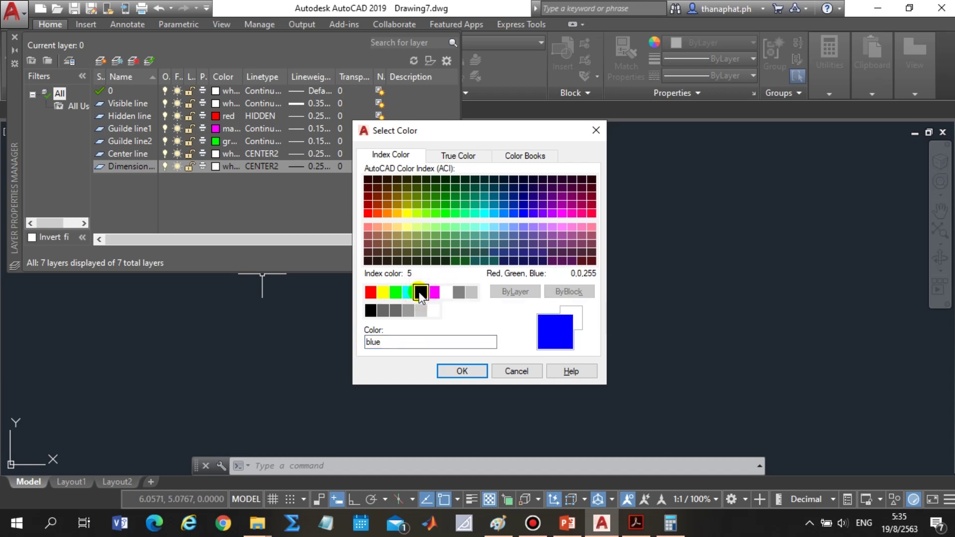
left_click(461, 372)
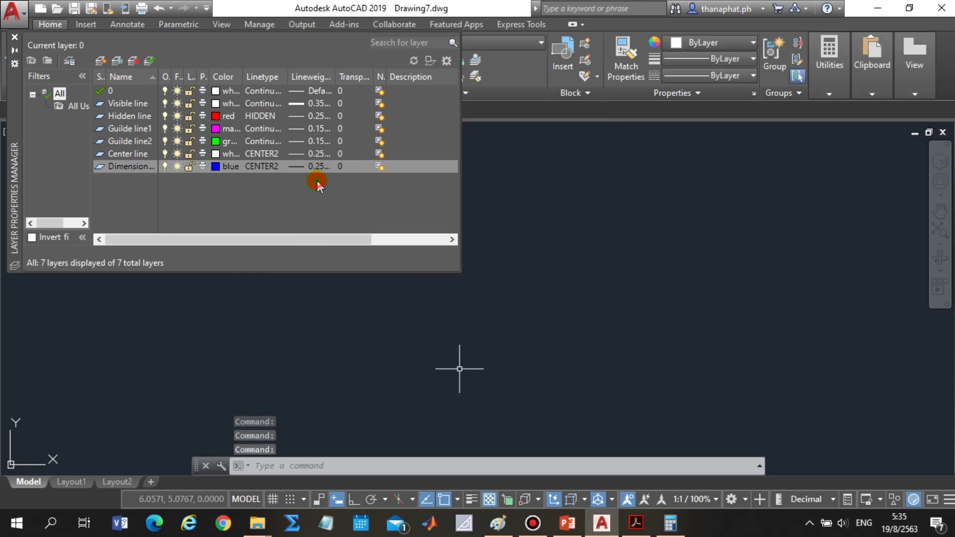
Set the Dimension line layer's linetype to Continuous.
left_click(274, 166)
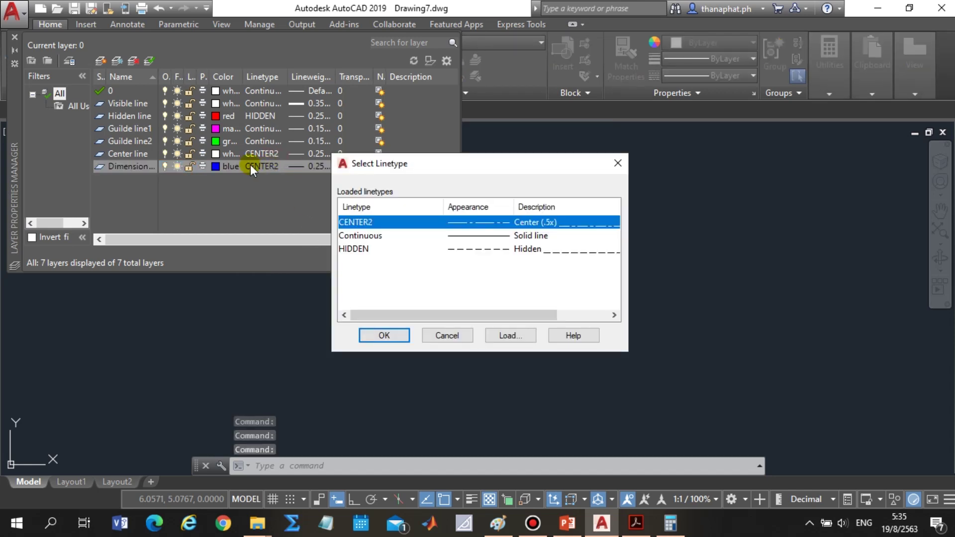
left_click(381, 235)
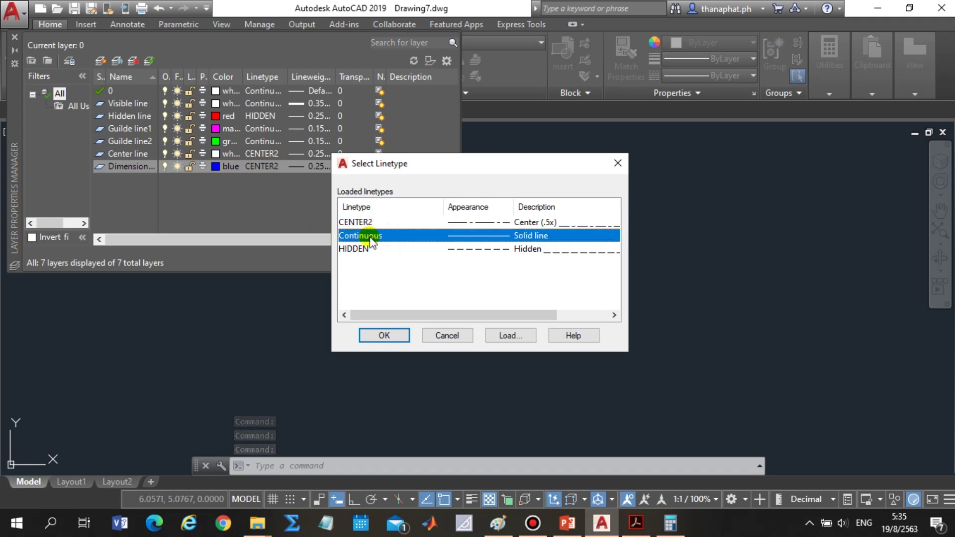
left_click(385, 335)
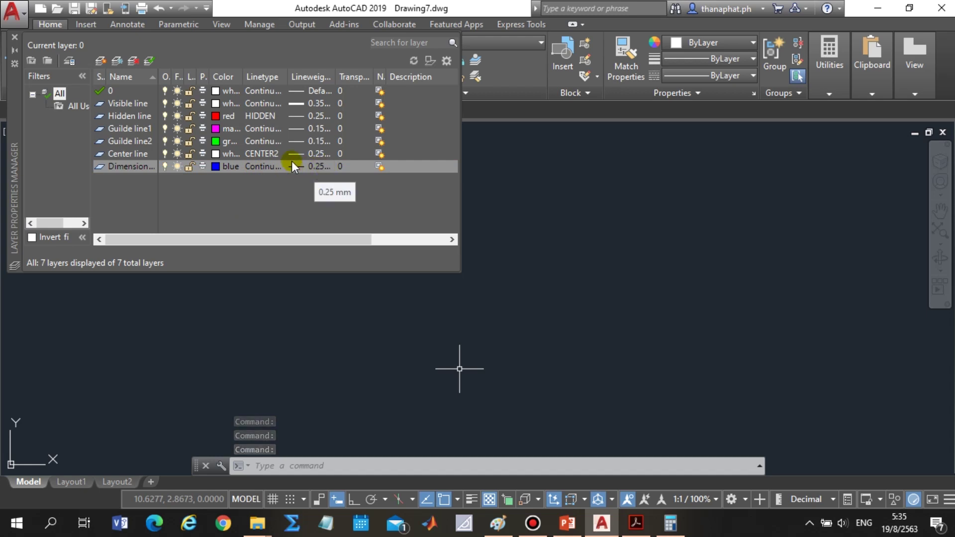
left_click(11, 38)
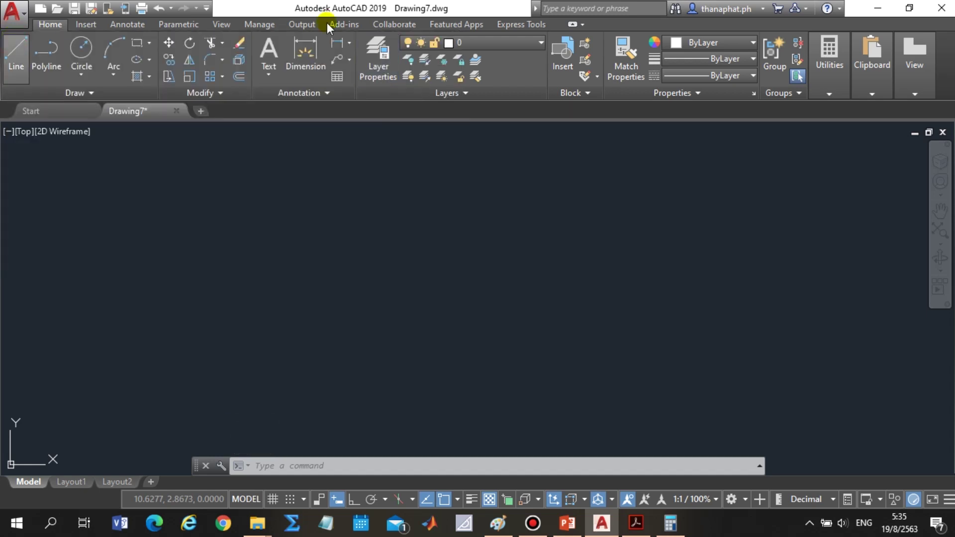
left_click(512, 42)
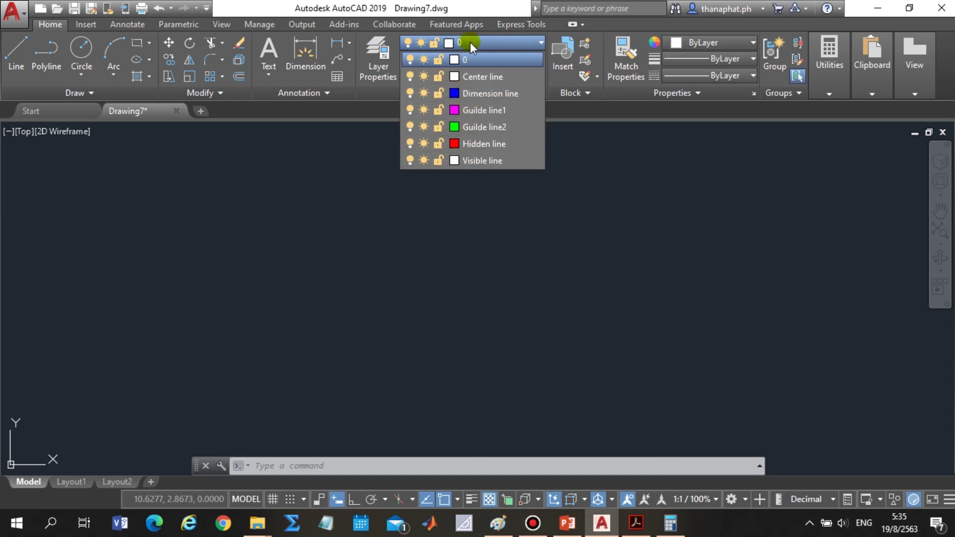
left_click(482, 37)
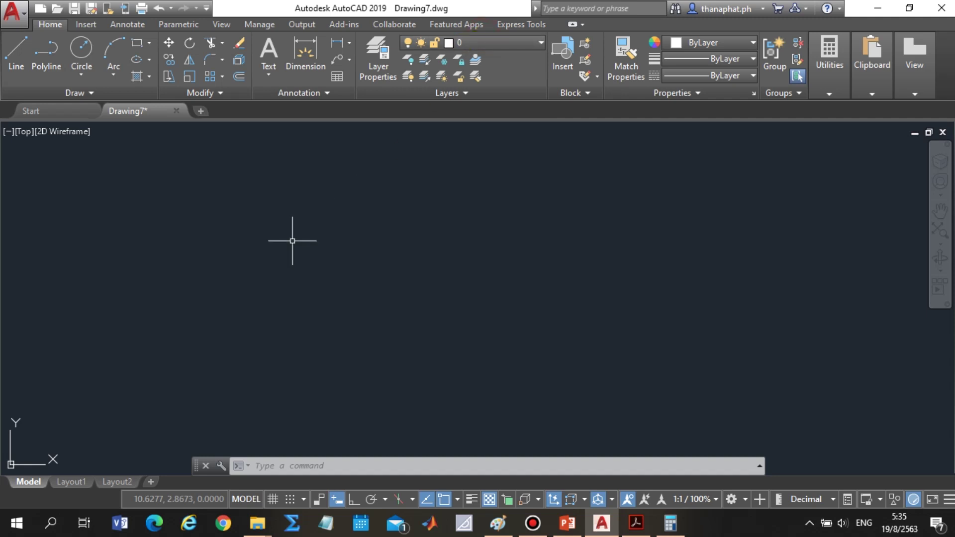
Erase Layout1's default viewport to leave a blank sheet, then bring up the page setup settings.
left_click(85, 481)
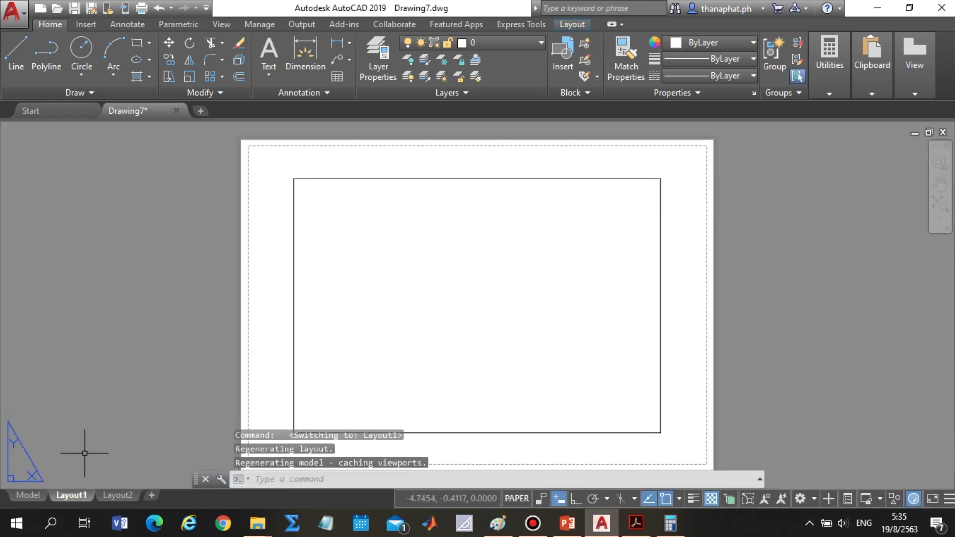
left_click(685, 167)
left_click(580, 262)
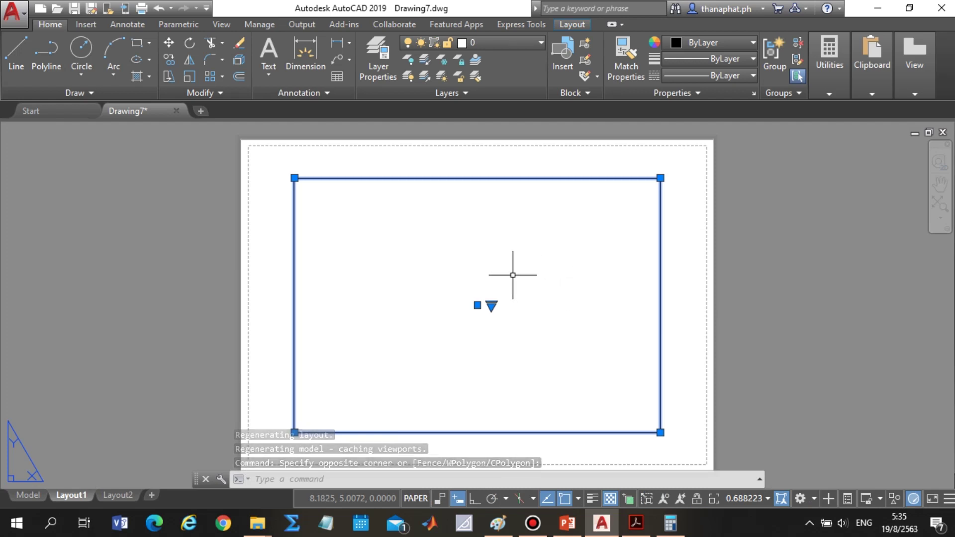
key("Delete")
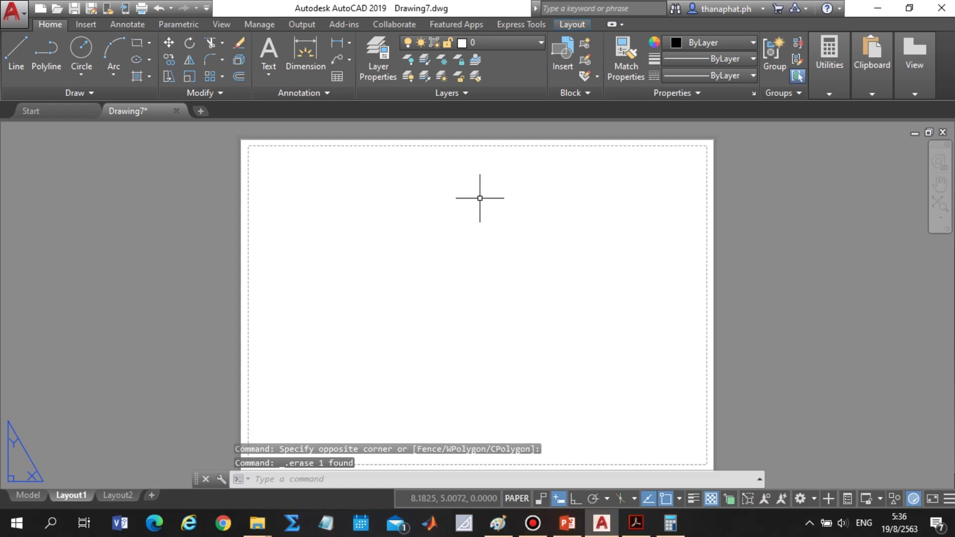
left_click(572, 24)
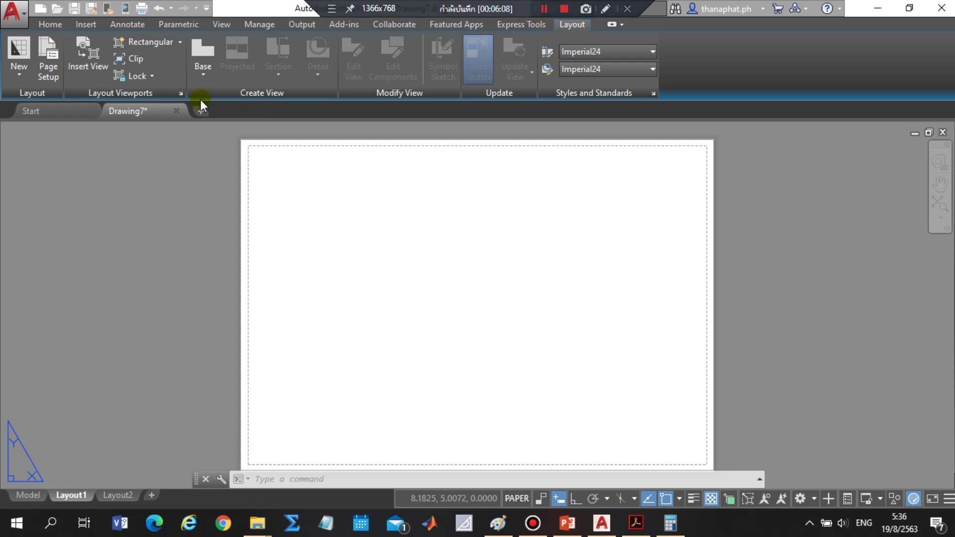
left_click(50, 60)
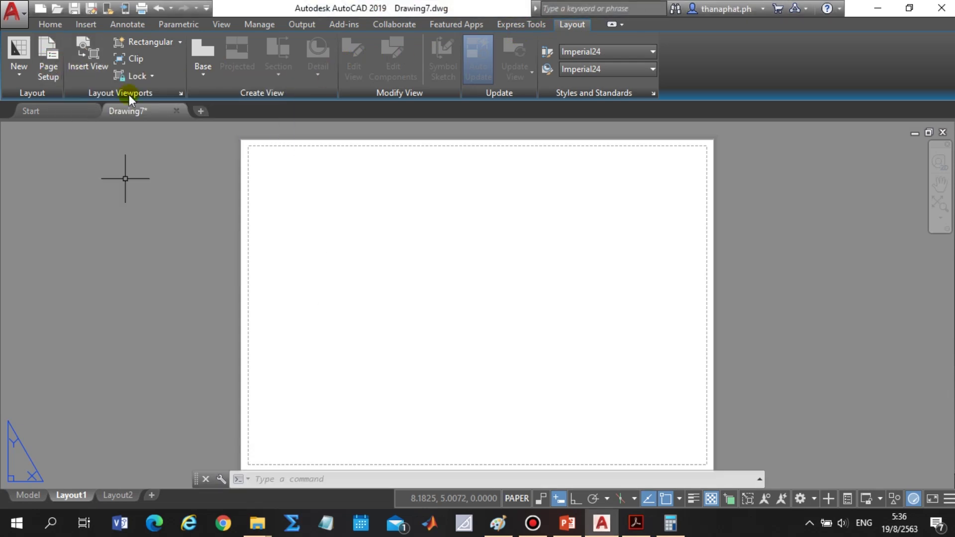
Edit Layout1's page setup, keeping A4 paper for now, and show the printer/plotter list.
left_click(50, 51)
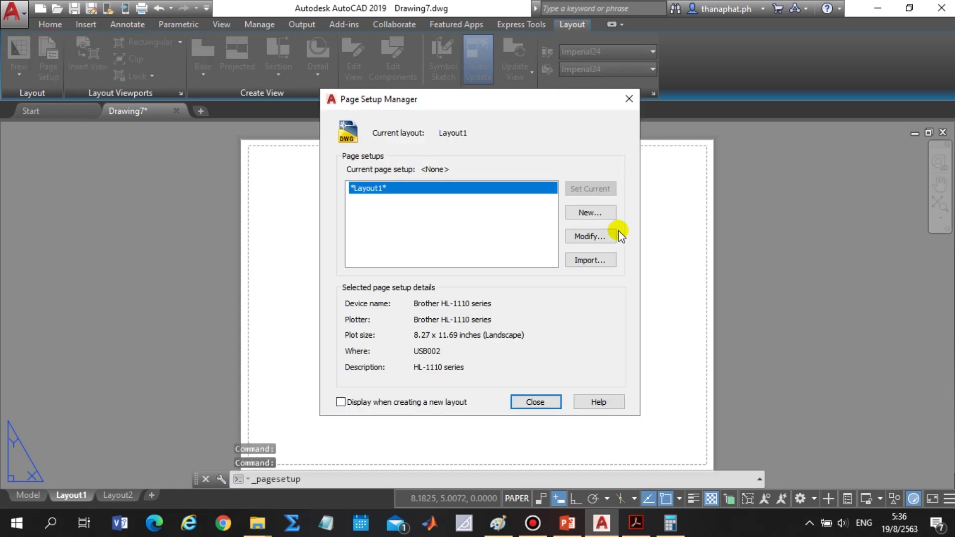
left_click(594, 236)
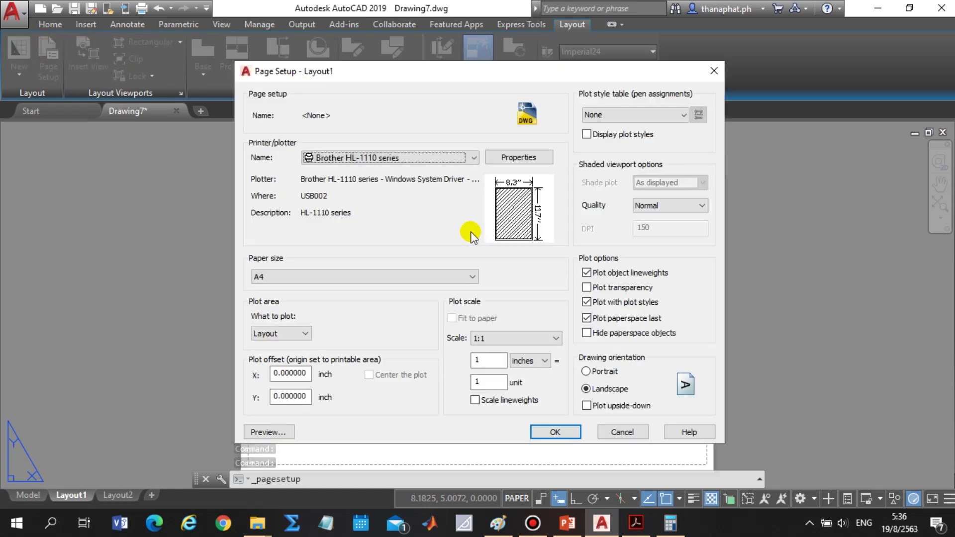
left_click(408, 280)
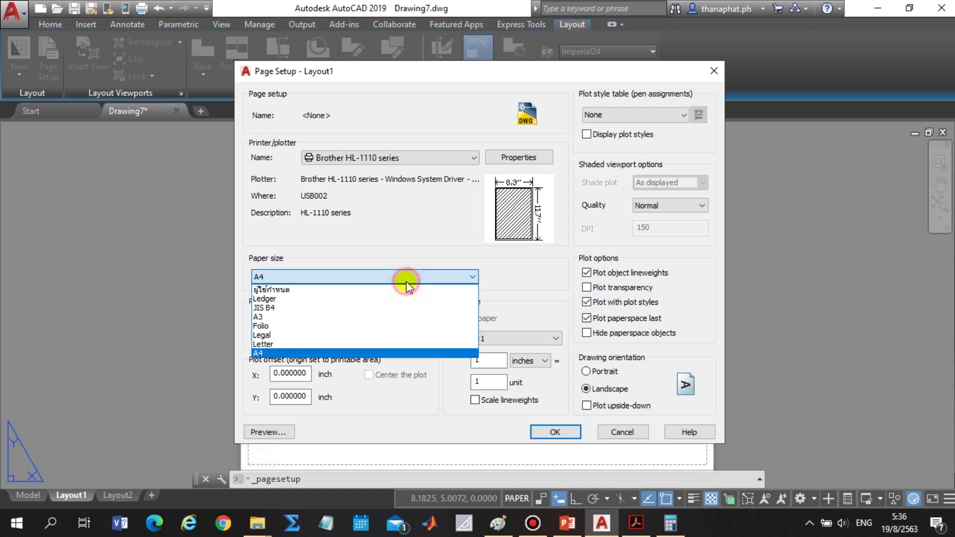
left_click(383, 237)
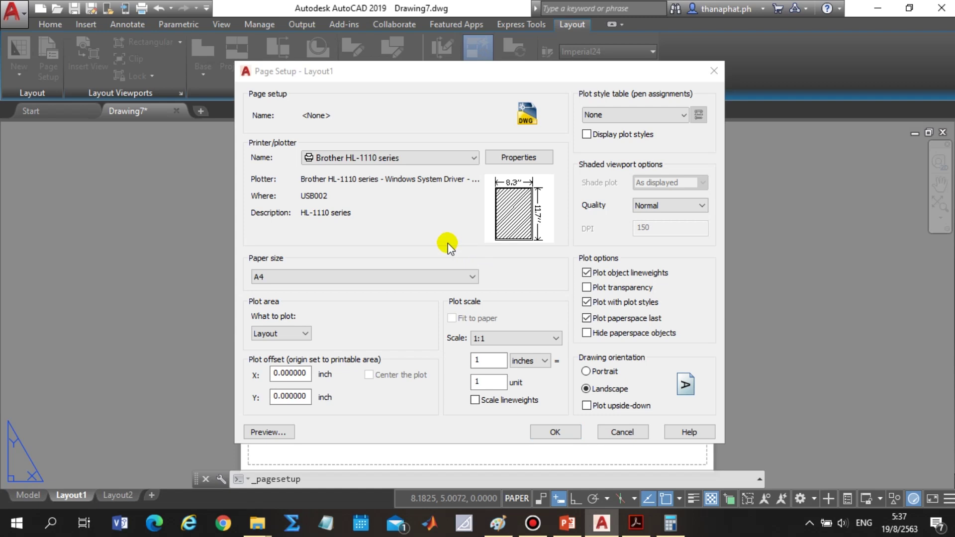
left_click(448, 160)
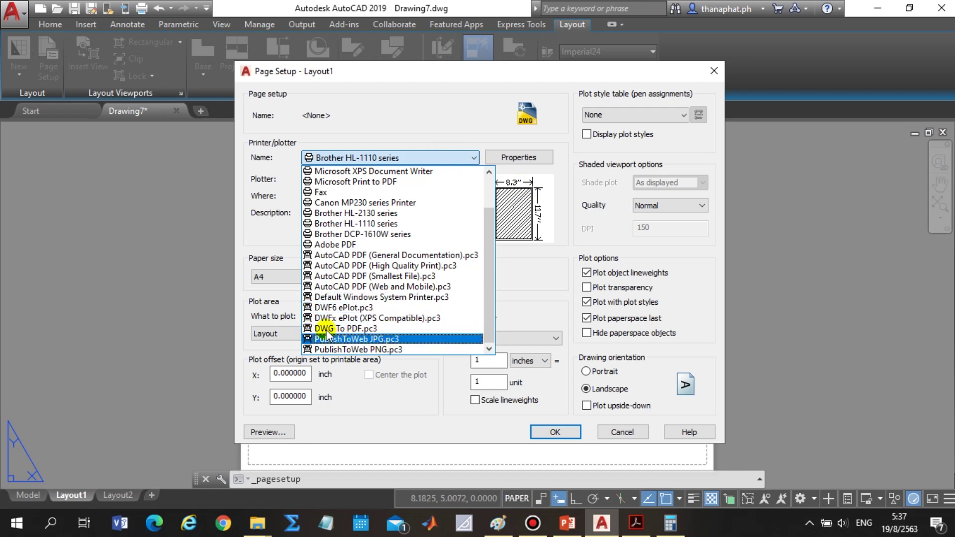
Set Layout1 to plot with DWG To PDF on ARCH full bleed A (12 × 9 in) paper.
left_click(355, 328)
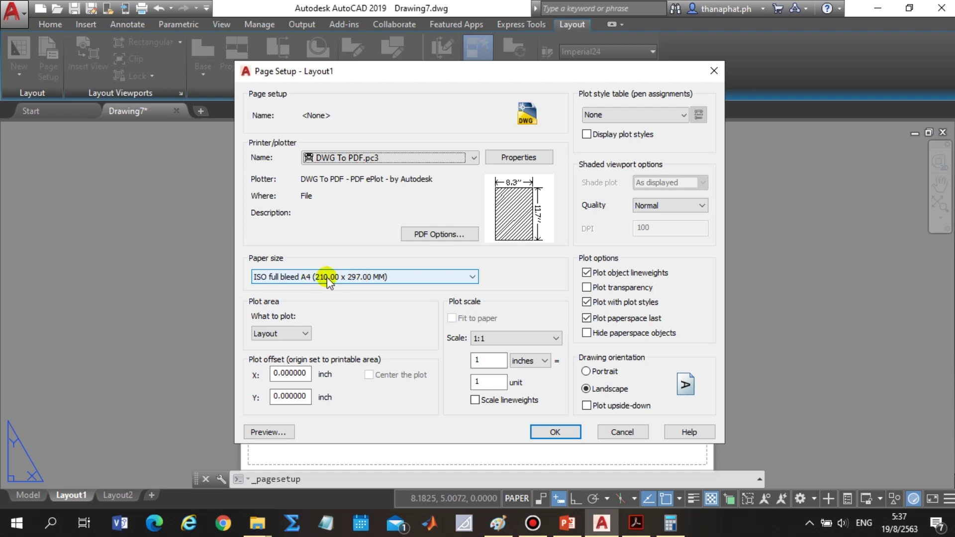
left_click(421, 277)
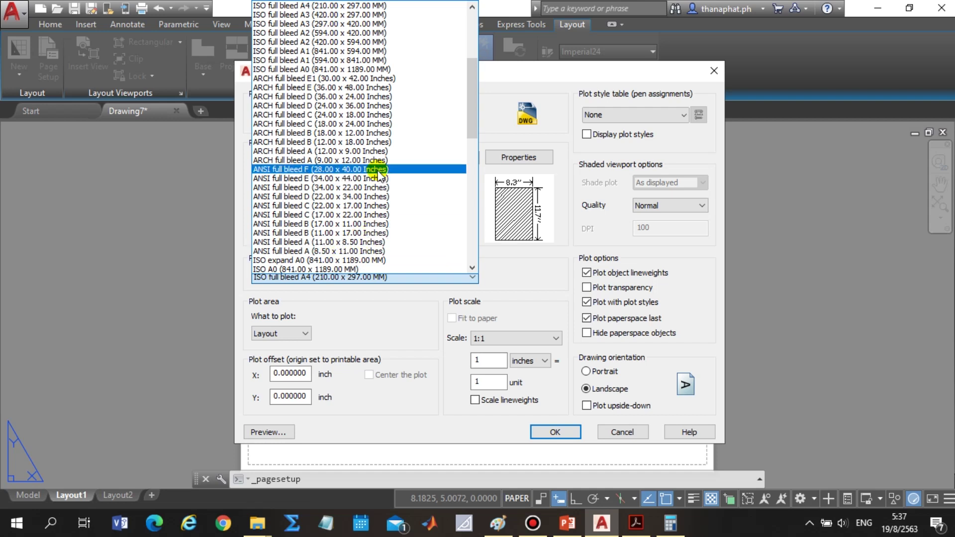
scroll(359, 171, "up", 1)
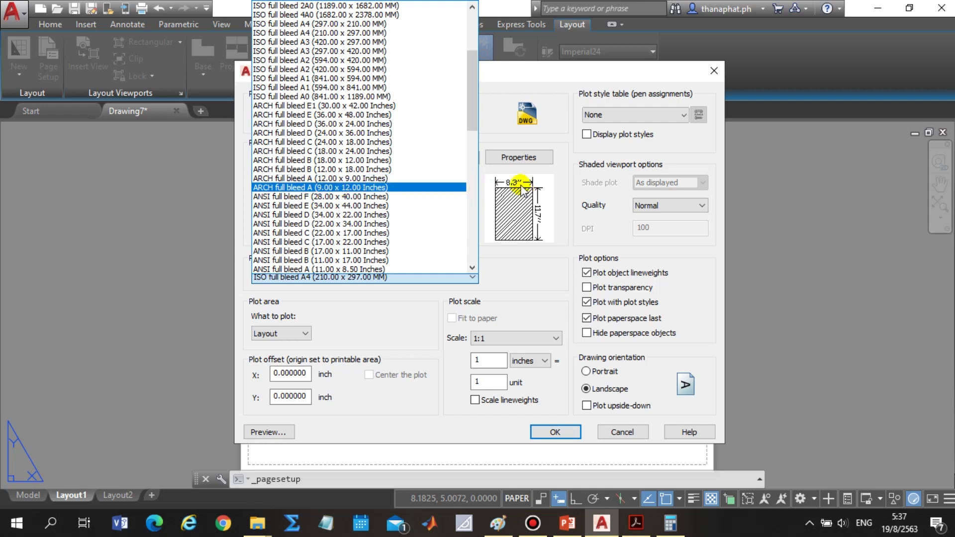
left_click(336, 178)
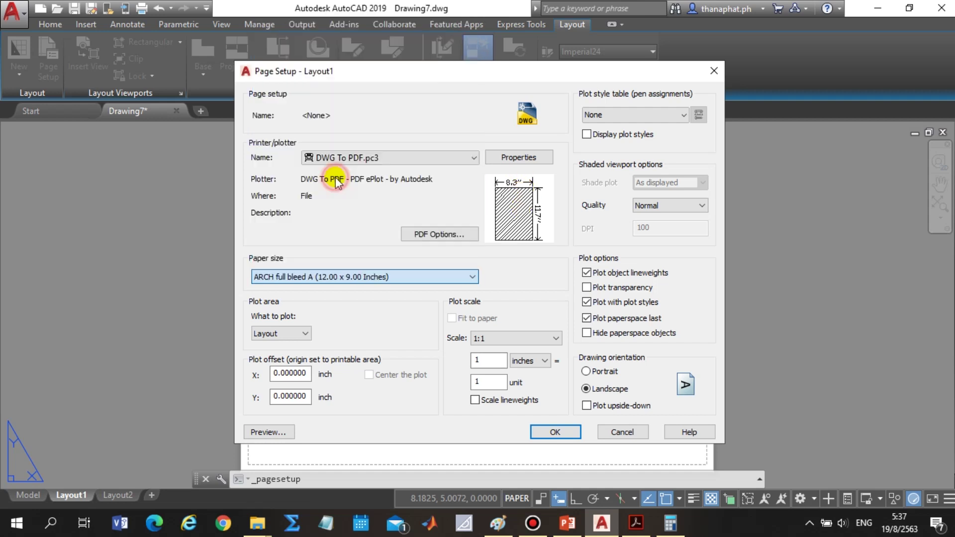
left_click(258, 282)
scroll(341, 107, "down", 10)
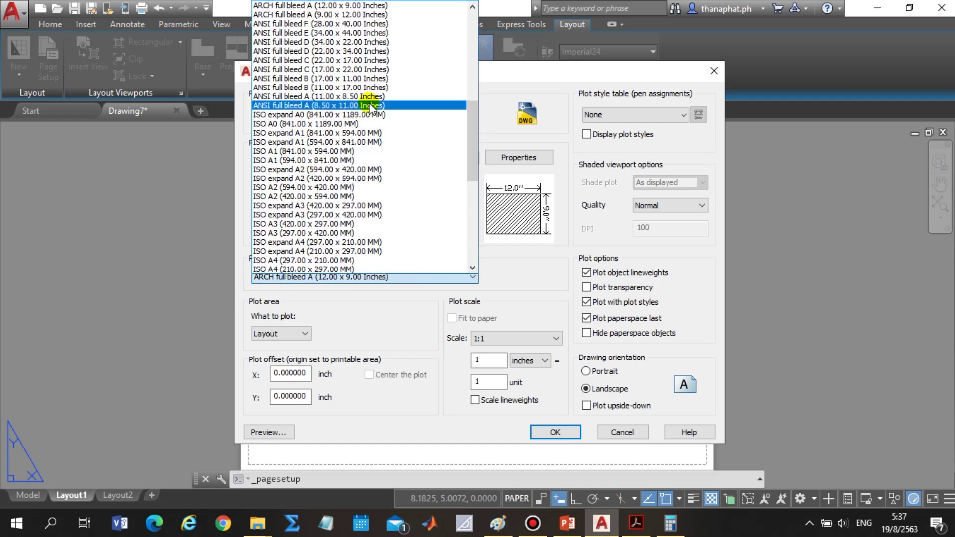
scroll(338, 109, "up", 3)
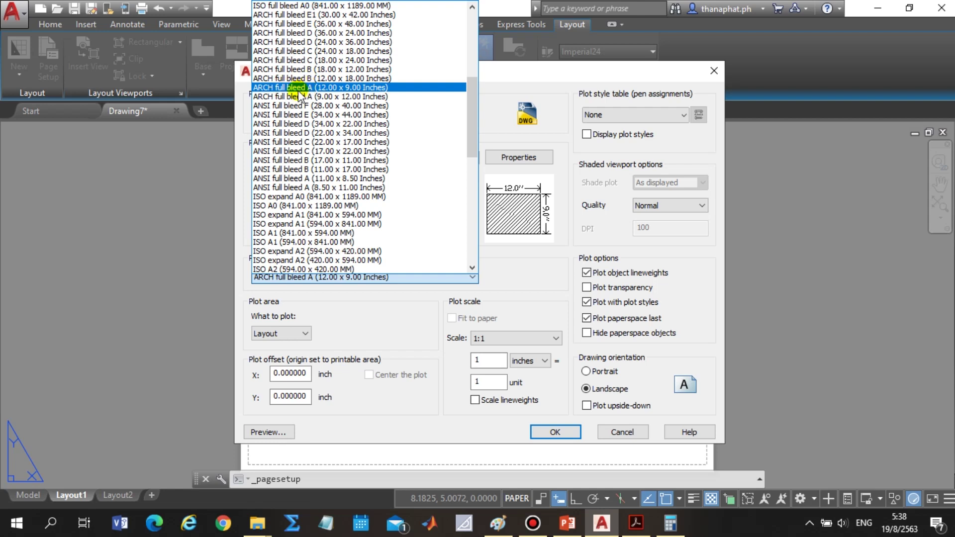
left_click(324, 91)
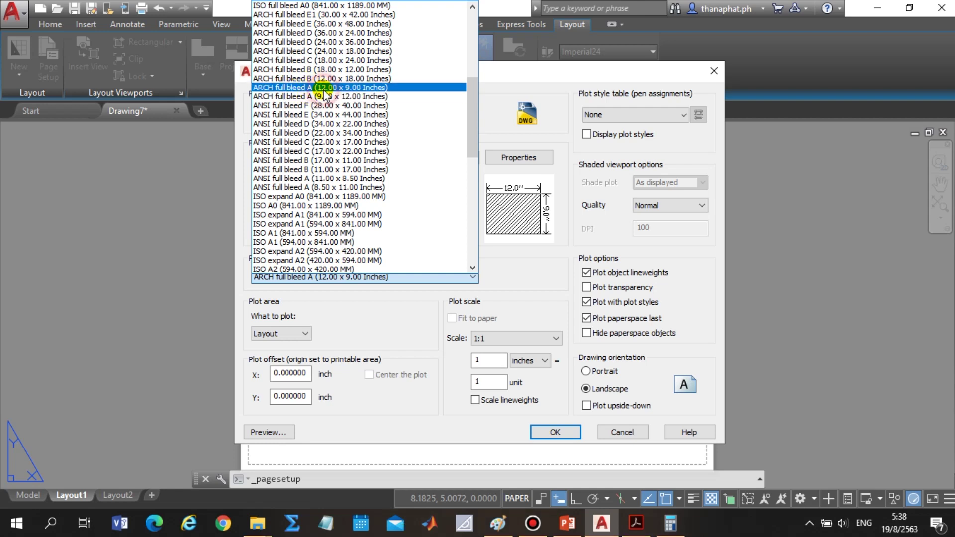
left_click(350, 90)
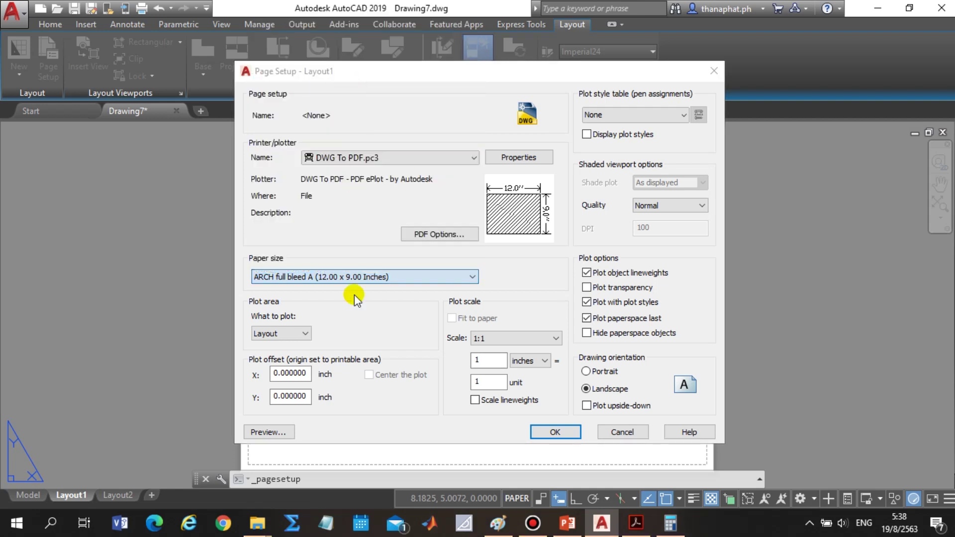
left_click(554, 432)
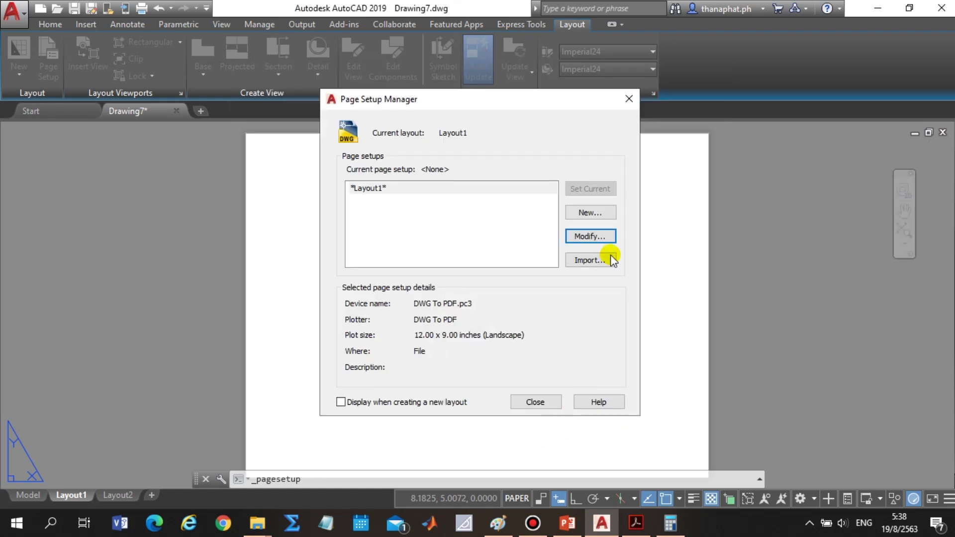
left_click(536, 402)
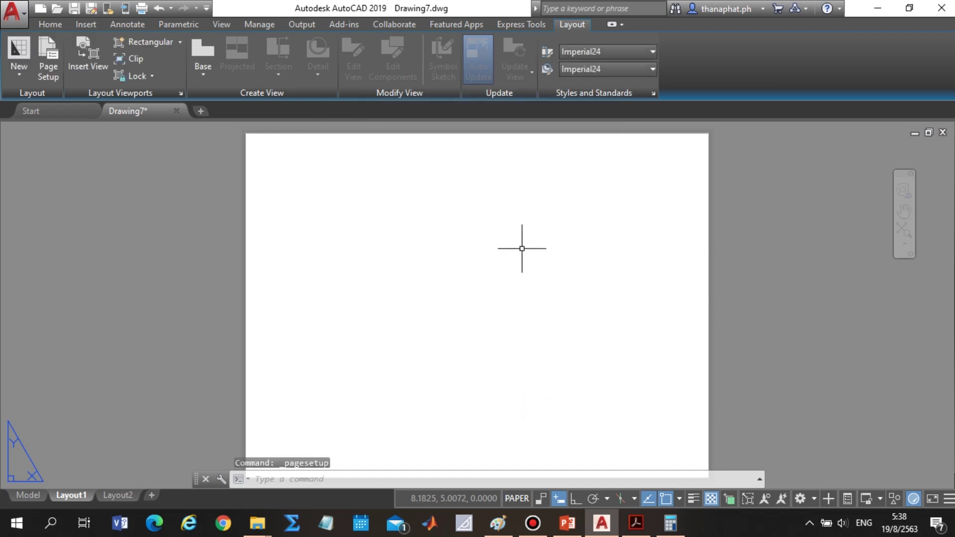
Zoom around the new 12 × 9 Layout1 sheet, then bring up the reference PDF.
scroll(646, 293, "down", 2)
scroll(687, 294, "up", 4)
scroll(642, 278, "down", 2)
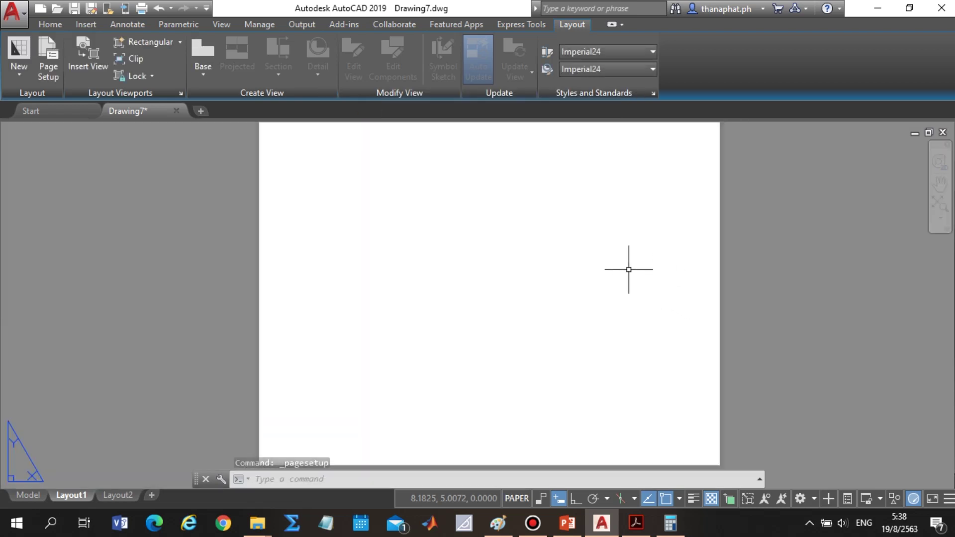
scroll(629, 249, "down", 2)
scroll(646, 195, "up", 2)
scroll(597, 278, "down", 2)
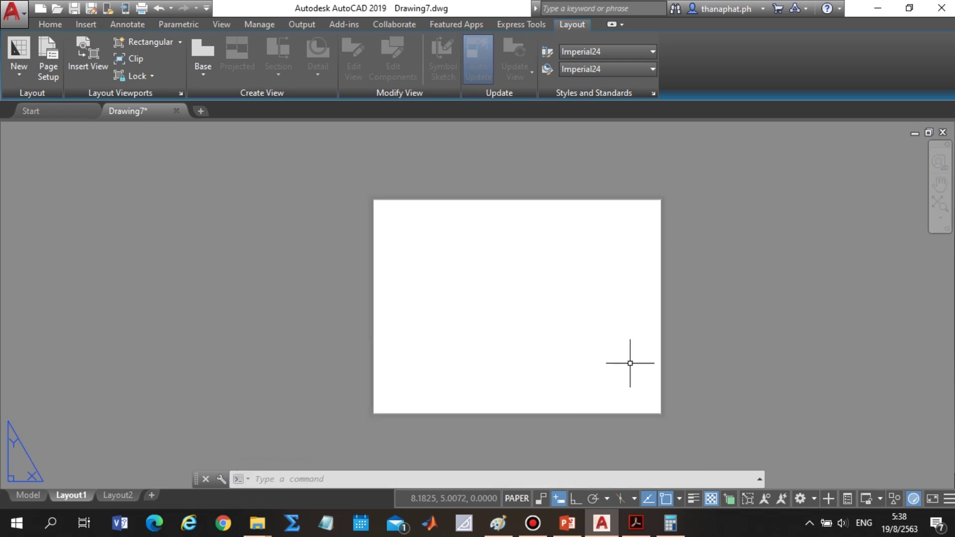
scroll(630, 363, "up", 2)
scroll(571, 248, "down", 2)
scroll(544, 194, "up", 2)
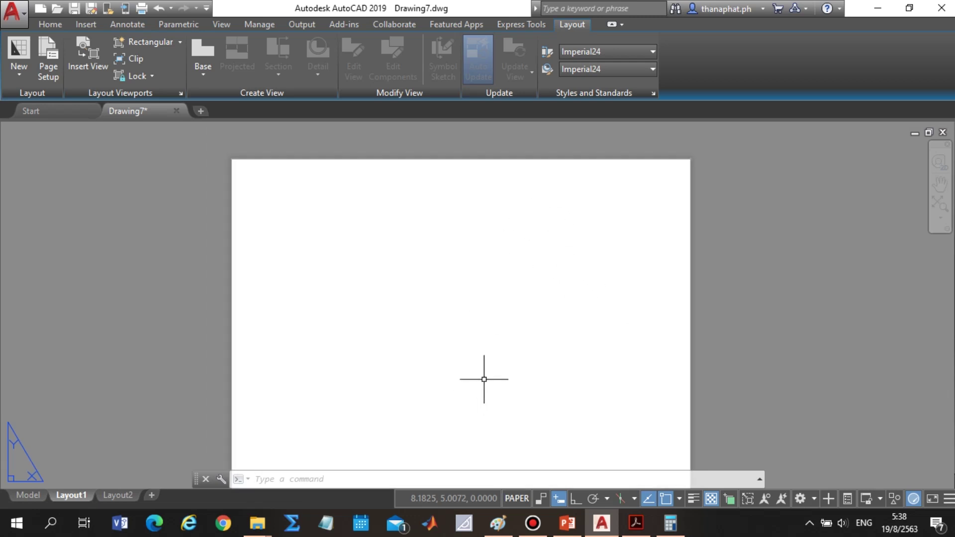
left_click(810, 328)
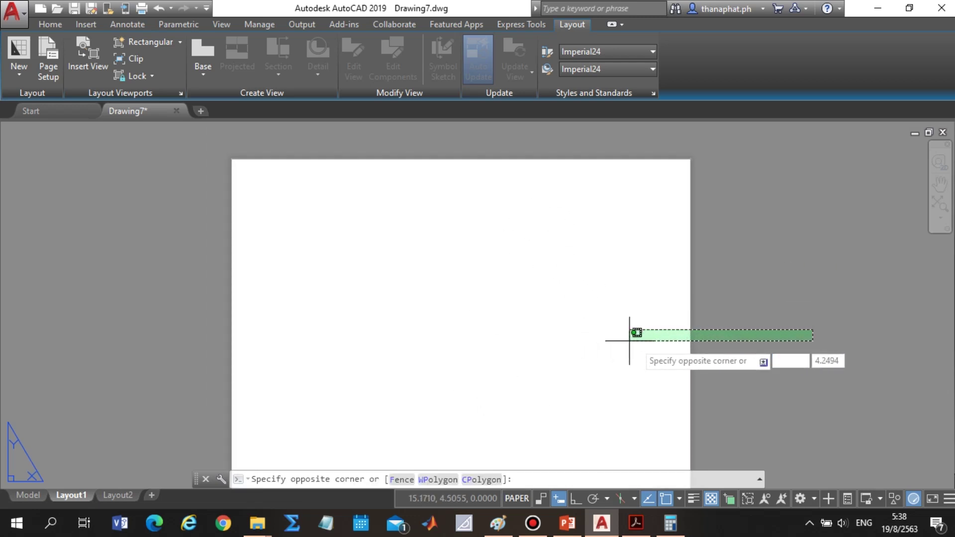
left_click(643, 330)
key("Escape")
scroll(560, 319, "down", 2)
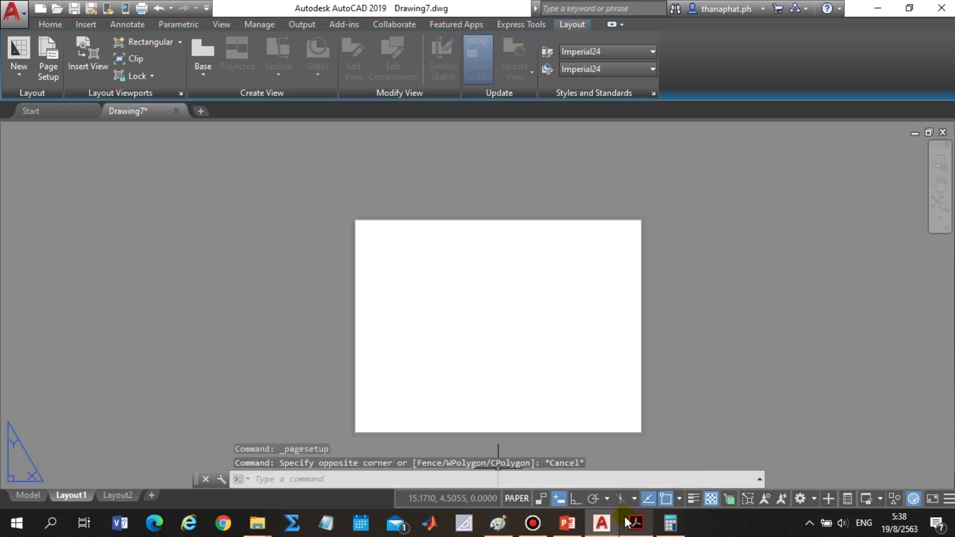
mouse_move(669, 523)
mouse_move(635, 523)
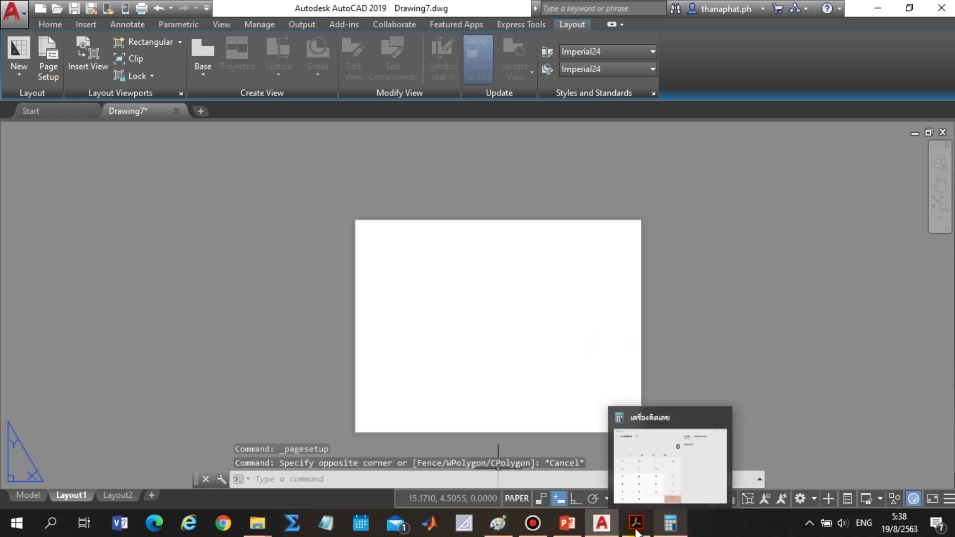
left_click(635, 527)
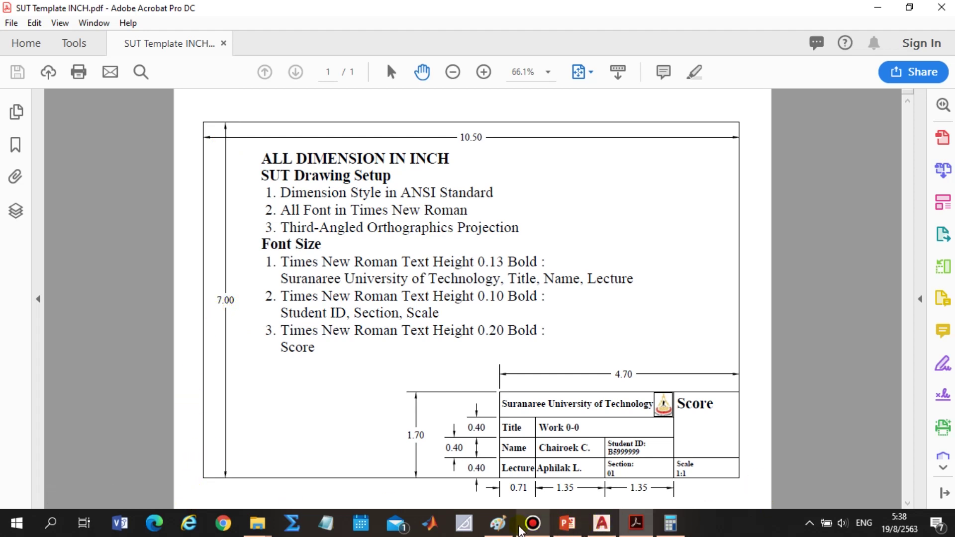
Bring up the Paint copy of the SUT Template INCH reference sheet.
left_click(497, 523)
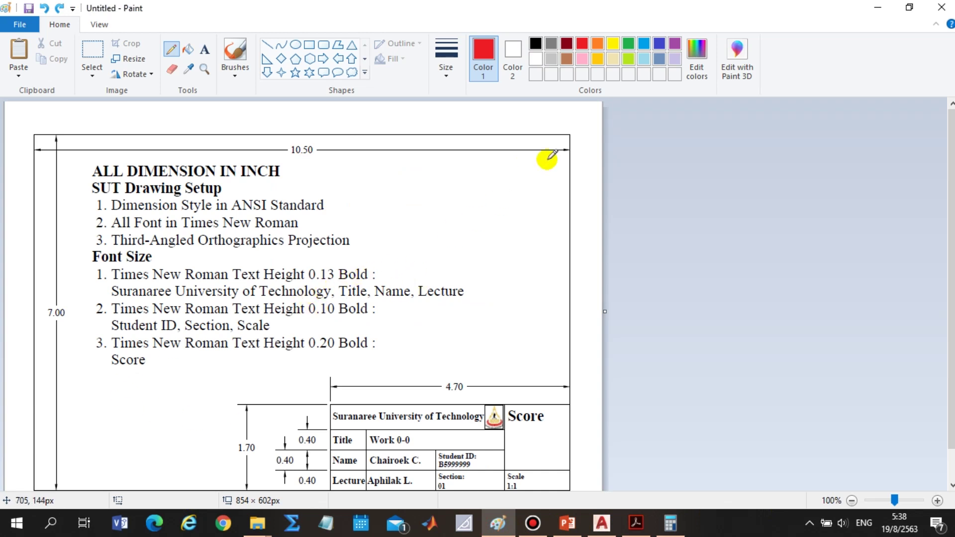
Write a red 9 beside the right border and the note 9" − 7" = 2" below Score.
left_click(587, 104)
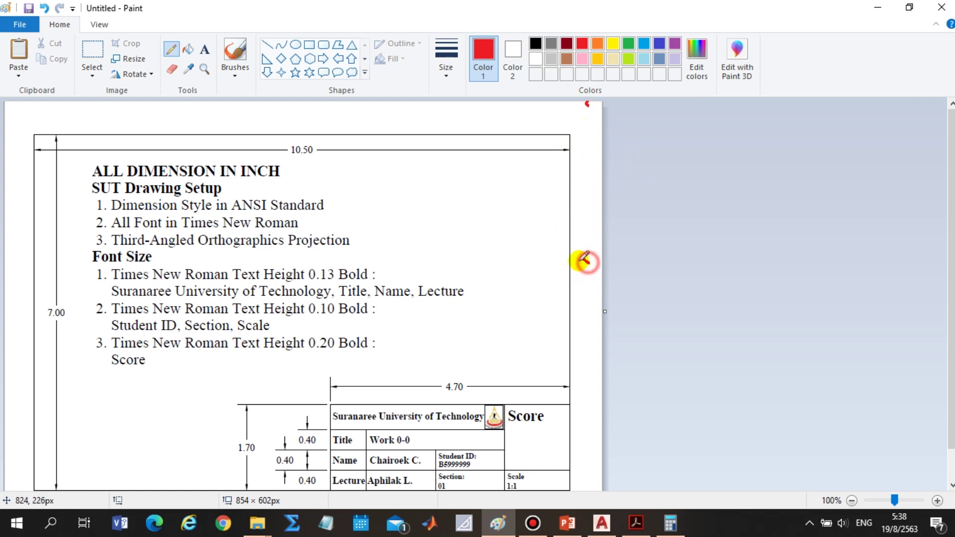
left_click_drag(584, 258, 586, 274)
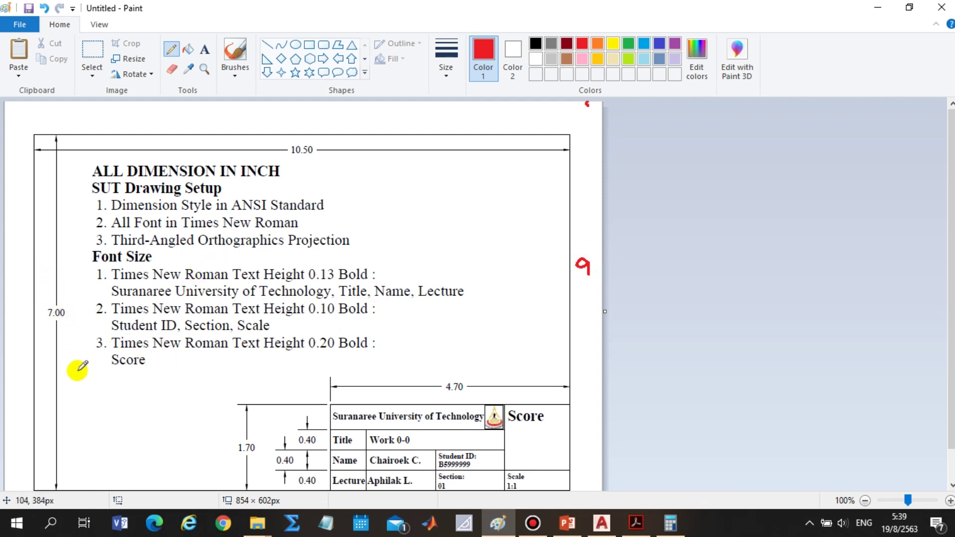
mouse_move(76, 378)
left_mouse_down()
mouse_move(76, 391)
mouse_move(127, 392)
left_mouse_up()
mouse_move(118, 398)
left_mouse_down()
mouse_move(152, 397)
mouse_move(157, 384)
left_mouse_up()
left_click_drag(166, 376, 164, 384)
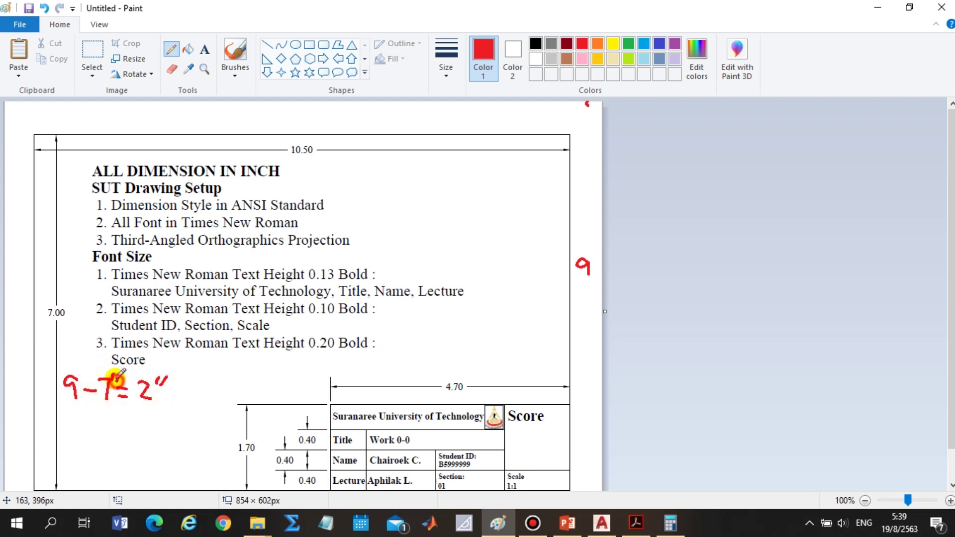
left_click_drag(86, 373, 77, 377)
left_click_drag(85, 369, 84, 376)
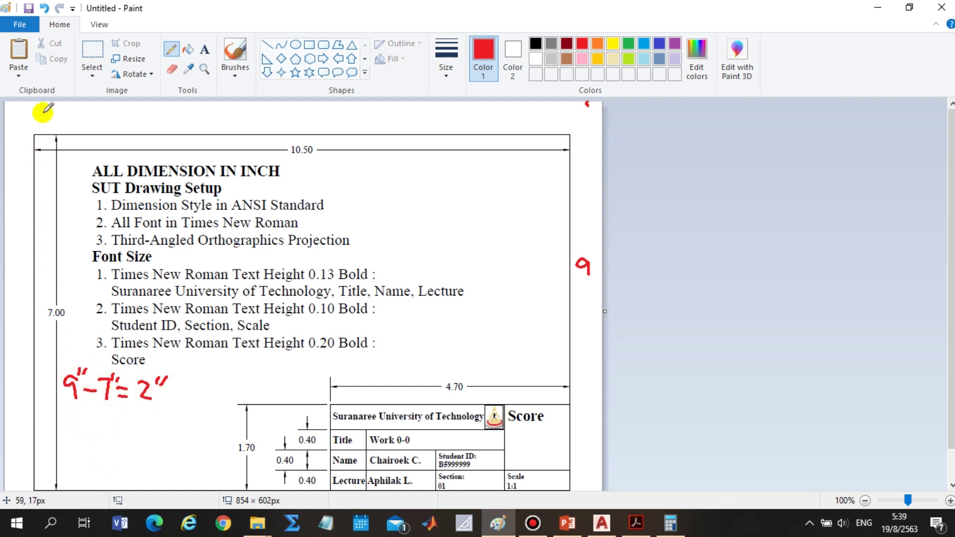
Mark 1" at the left corners, write 12 below the sheet, and jot 12 − 10.5 = by the heading.
left_click_drag(41, 117, 47, 129)
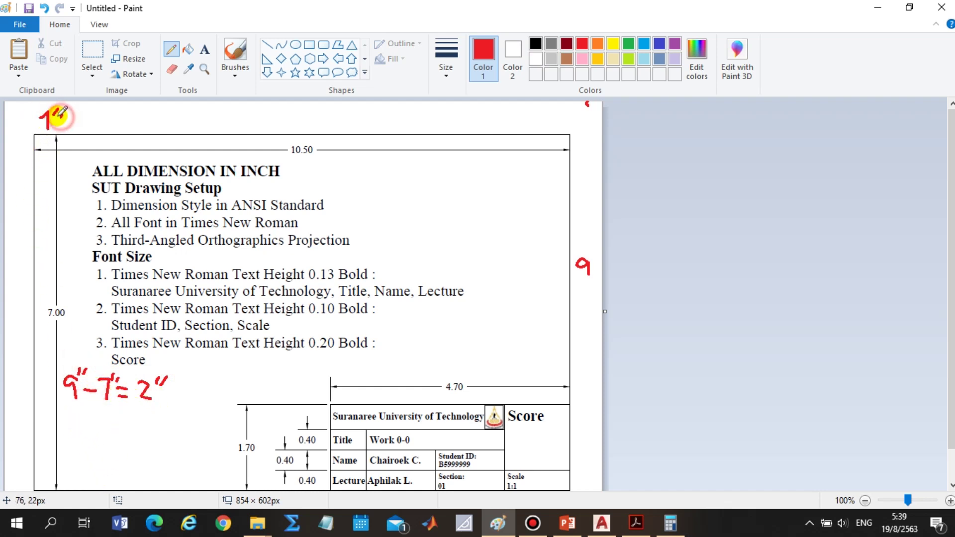
scroll(60, 119, "down", 2)
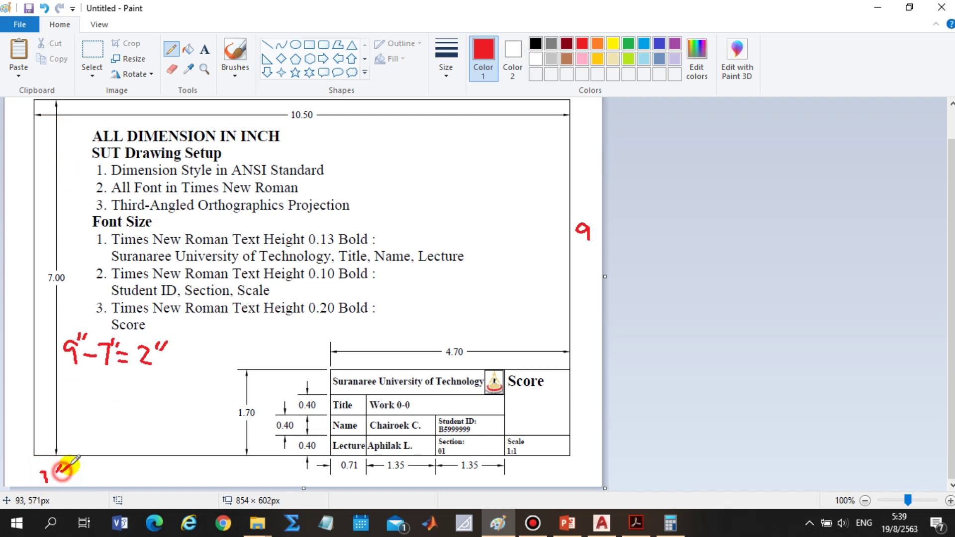
left_click_drag(70, 464, 65, 471)
scroll(234, 326, "up", 2)
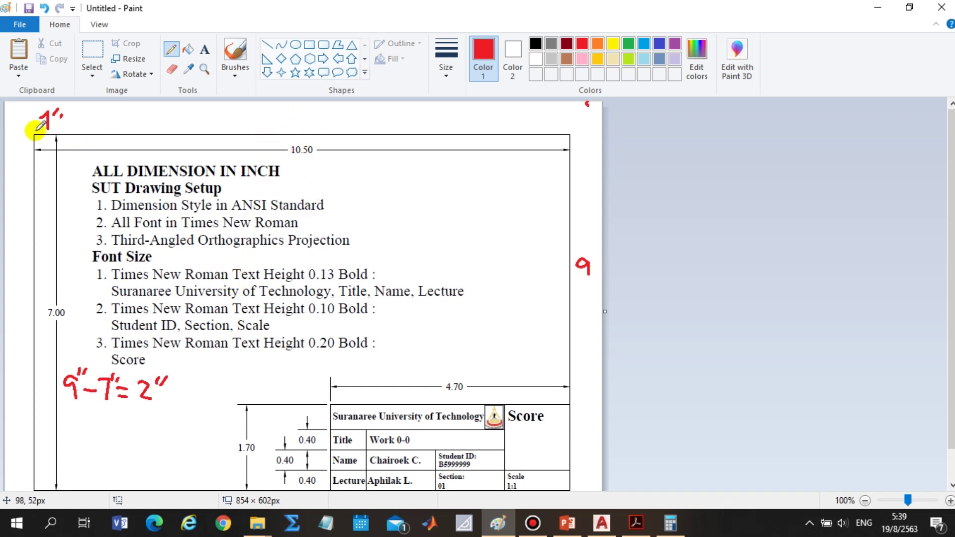
scroll(86, 357, "down", 2)
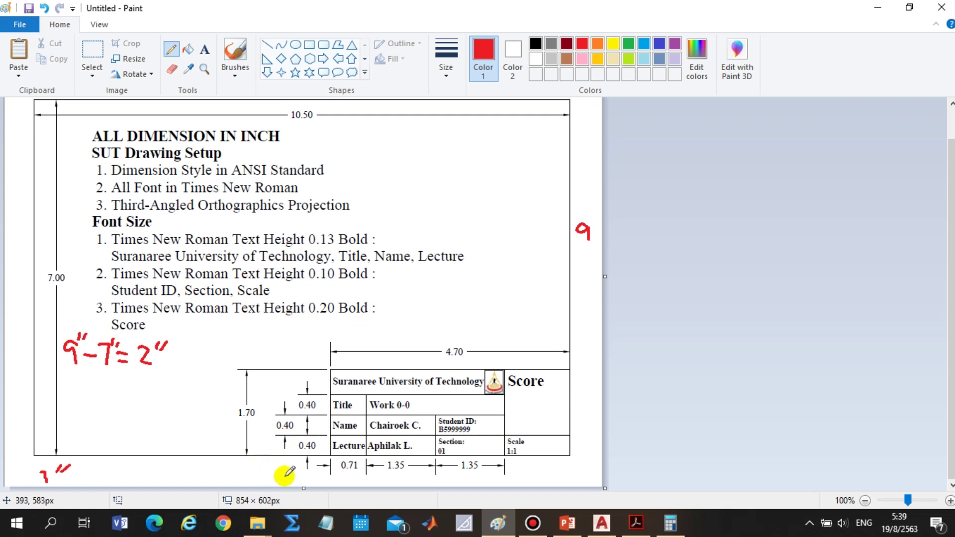
mouse_move(281, 468)
left_mouse_down()
mouse_move(291, 483)
mouse_move(310, 482)
left_mouse_up()
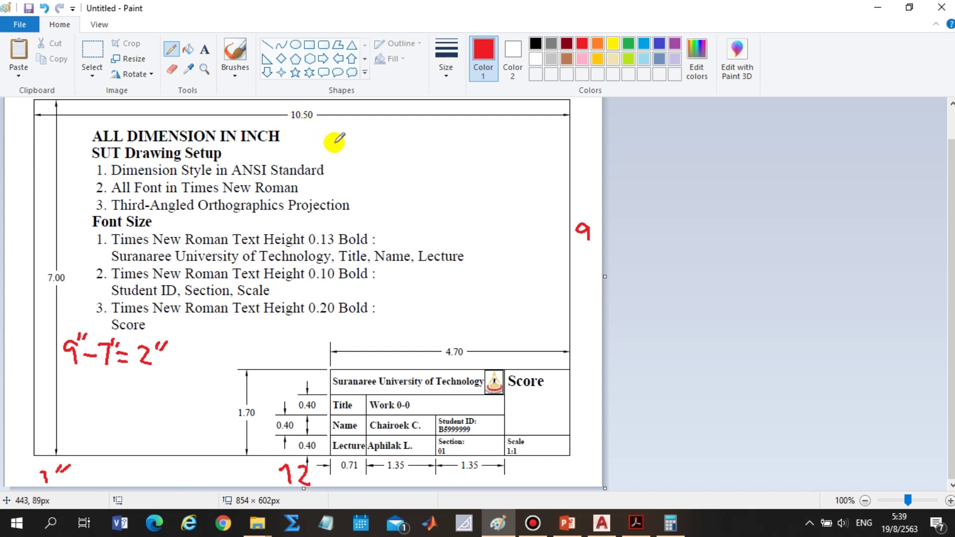
mouse_move(329, 130)
left_mouse_down()
mouse_move(327, 148)
mouse_move(365, 148)
left_mouse_up()
mouse_move(384, 142)
left_mouse_down()
mouse_move(397, 158)
mouse_move(410, 141)
mouse_move(431, 146)
left_mouse_up()
left_click_drag(420, 155, 430, 153)
Compute 12 − 10.5 = 1.5 in Calculator.
left_click(669, 523)
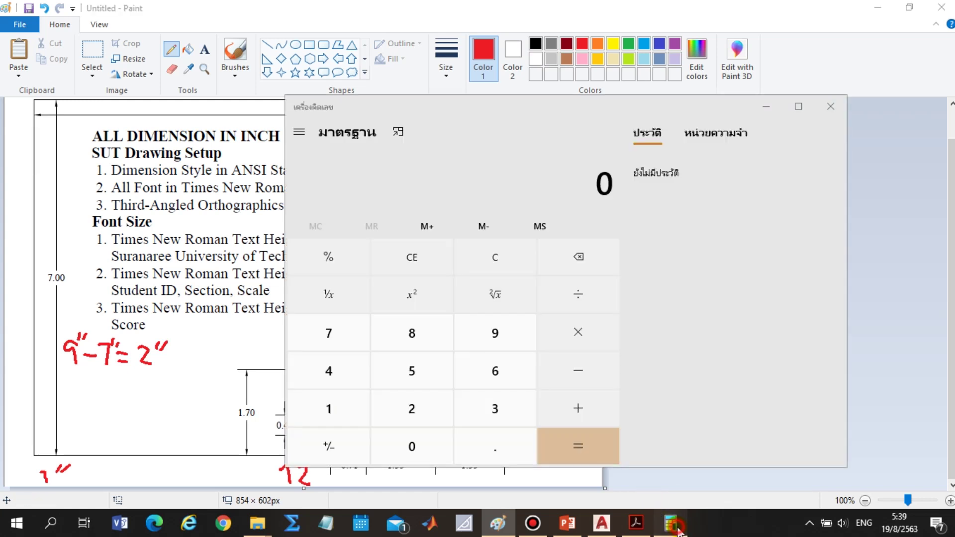
left_click(346, 410)
left_click(398, 410)
left_click(591, 373)
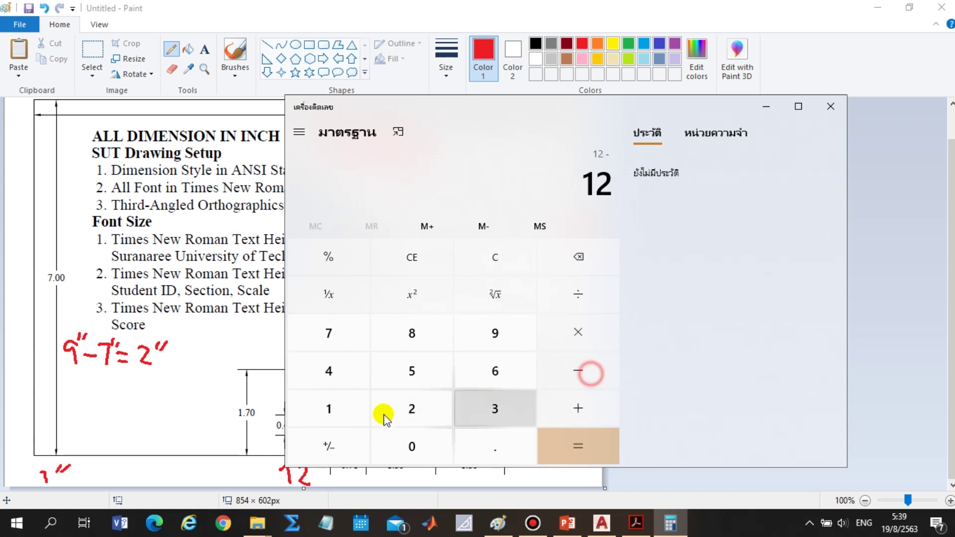
left_click(342, 412)
left_click(394, 440)
left_click(493, 448)
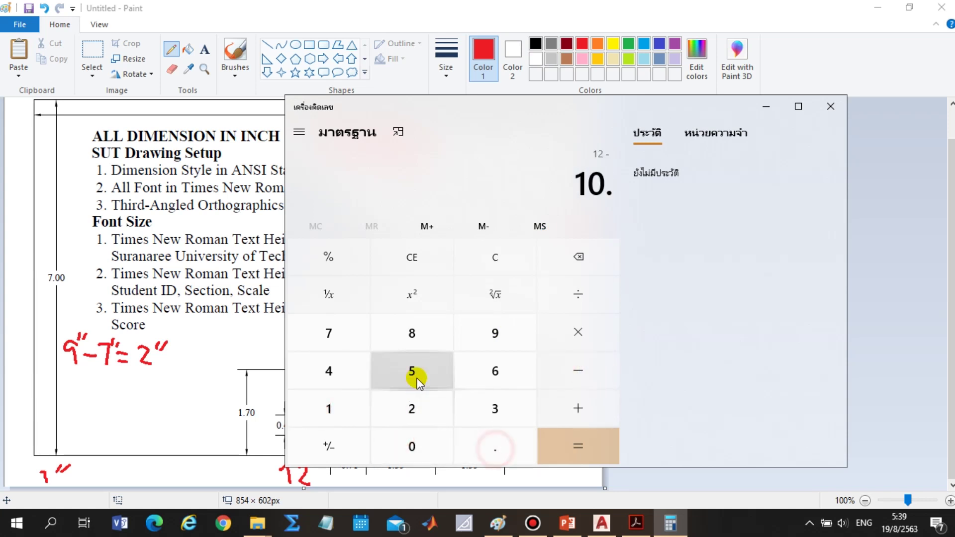
left_click(418, 382)
left_click(577, 444)
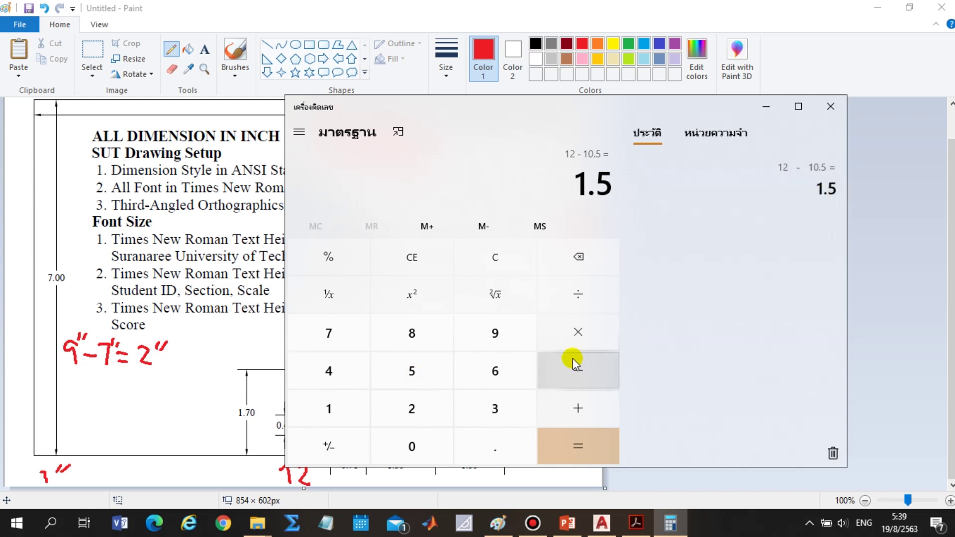
Halve 1.5 to get 0.75, then return to the Paint sketch.
left_click(572, 292)
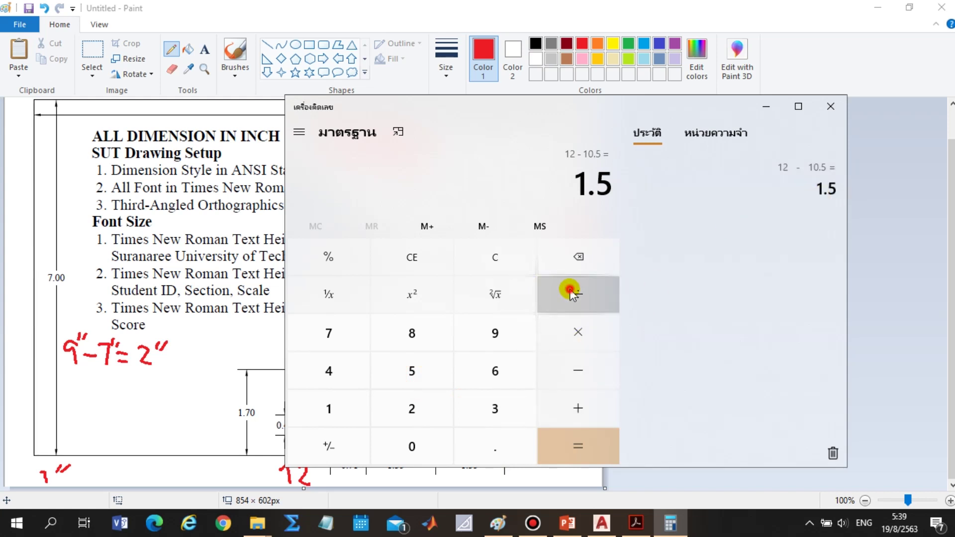
left_click(422, 406)
left_click(567, 442)
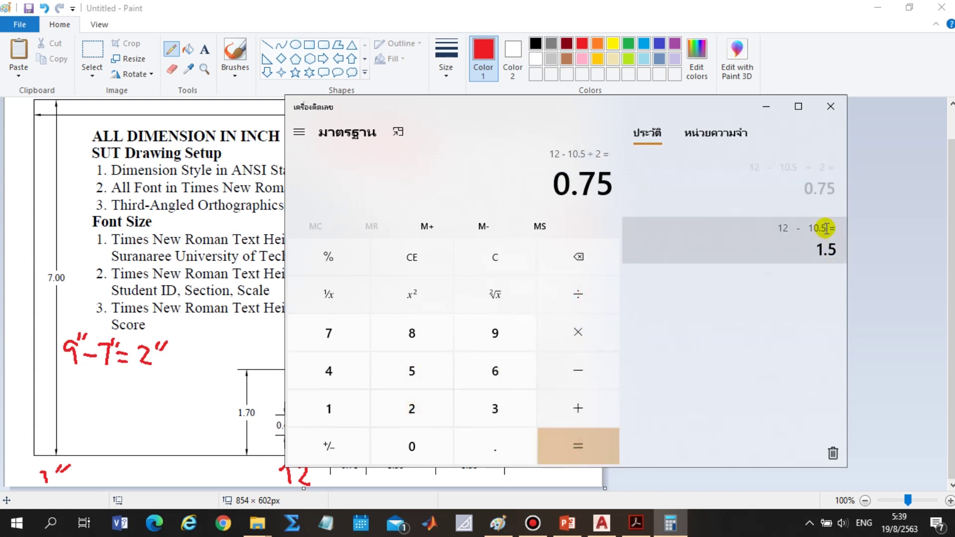
left_click(748, 7)
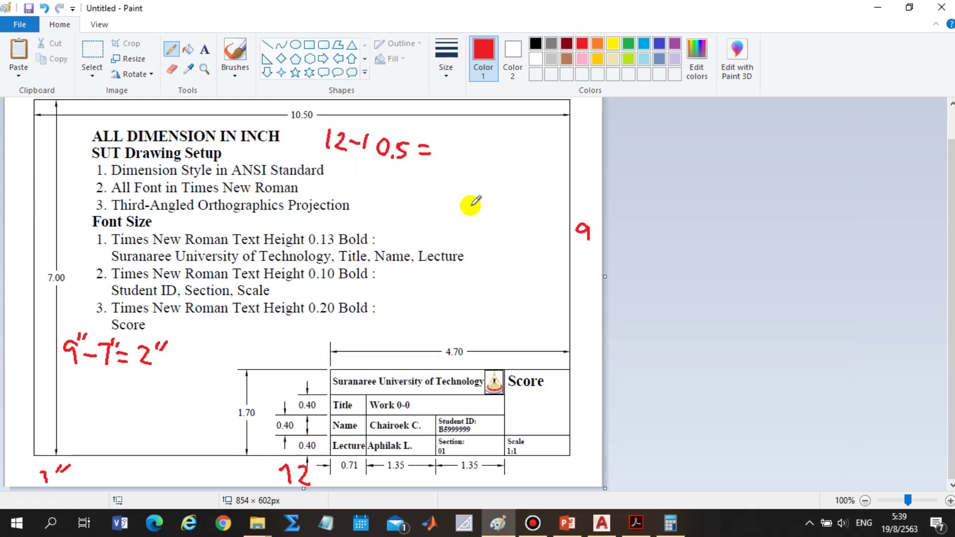
Write 1.5 after 12 − 10.5 = and the note 1.5/2 = 0.75 in red.
left_click(451, 139)
mouse_move(450, 141)
left_mouse_down()
mouse_move(450, 160)
mouse_move(473, 159)
mouse_move(493, 140)
left_mouse_up()
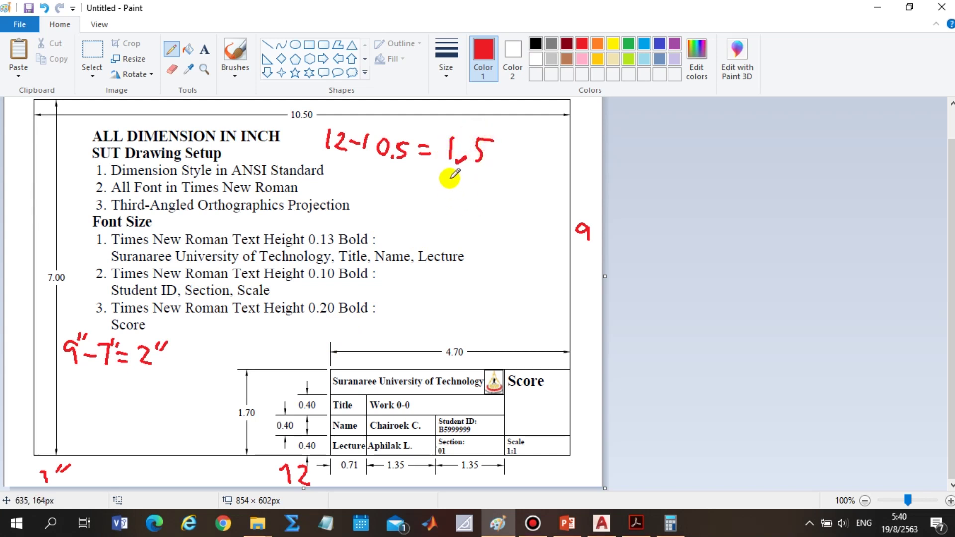
mouse_move(442, 173)
left_mouse_down()
mouse_move(475, 173)
mouse_move(465, 198)
mouse_move(490, 171)
left_mouse_up()
mouse_move(479, 178)
left_mouse_down()
mouse_move(508, 168)
mouse_move(546, 182)
left_mouse_up()
left_click(522, 180)
left_click_drag(547, 166, 556, 165)
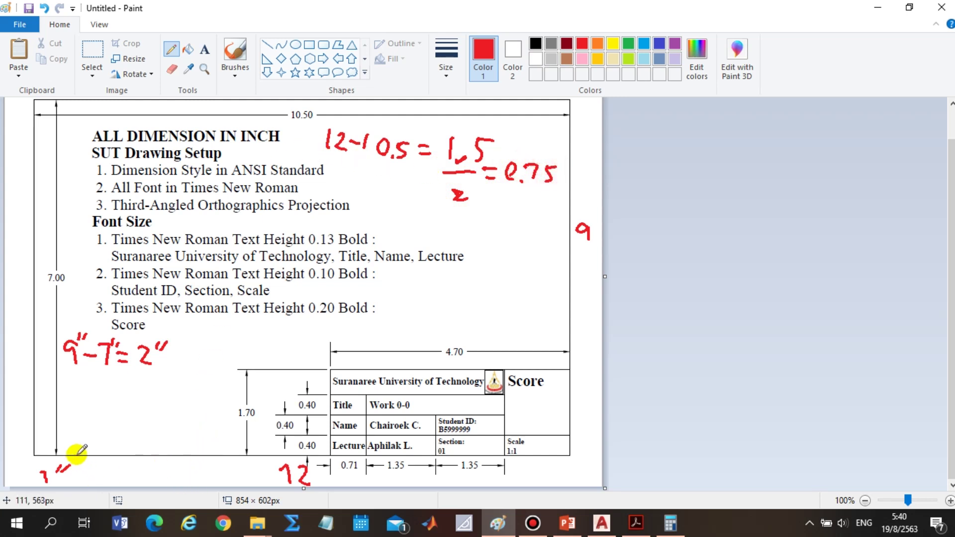
Note 0.75 at the left and right margins, mark the bottom-left corner, then return to AutoCAD.
left_click(20, 389)
left_click_drag(14, 385, 31, 389)
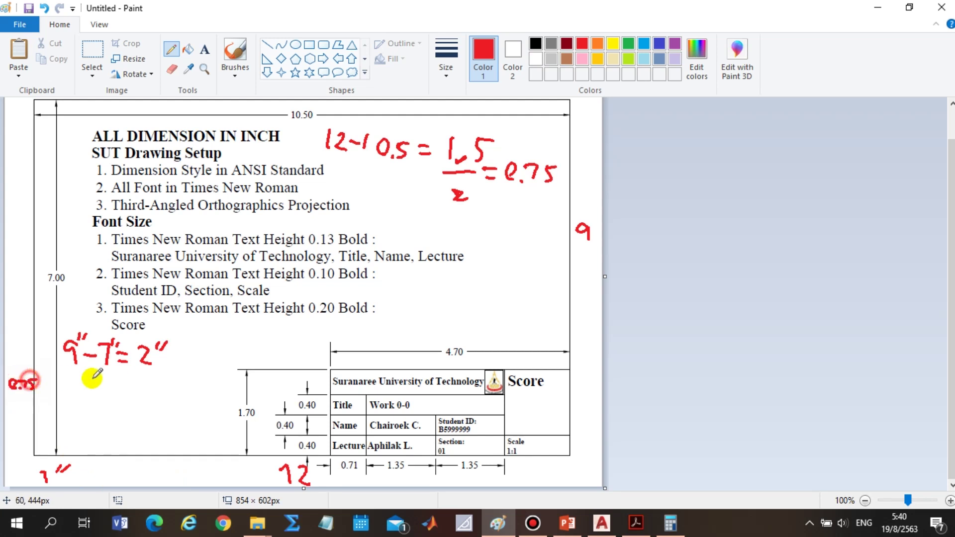
mouse_move(579, 362)
left_mouse_down()
mouse_move(592, 362)
mouse_move(591, 379)
left_mouse_up()
left_click(583, 370)
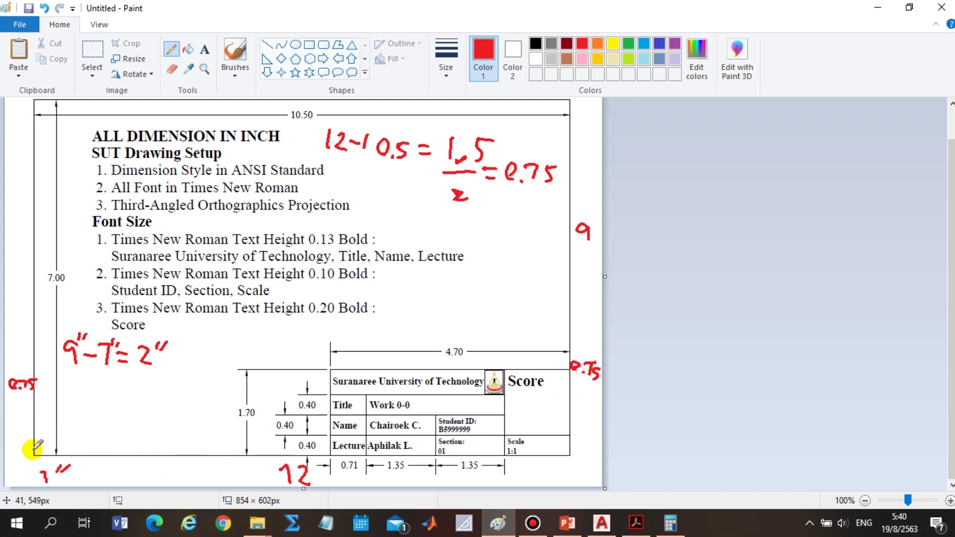
left_click(34, 453)
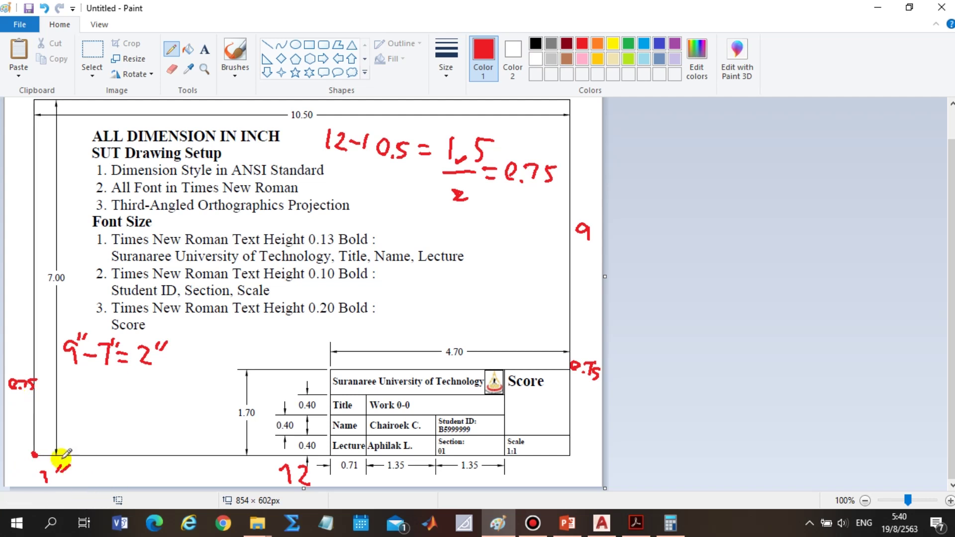
left_click_drag(62, 463, 59, 469)
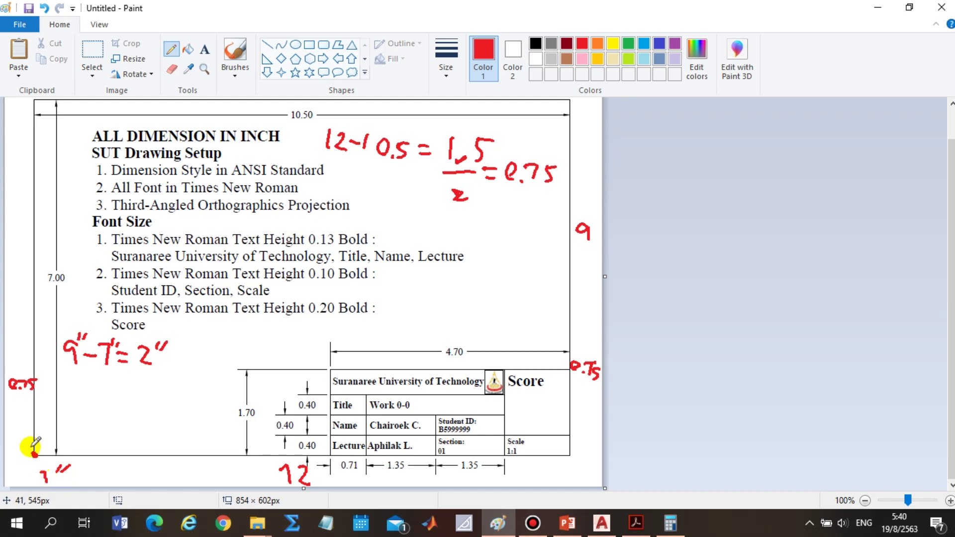
mouse_move(6, 438)
left_mouse_down()
mouse_move(28, 440)
mouse_move(15, 433)
mouse_move(27, 425)
mouse_move(34, 485)
mouse_move(26, 467)
left_mouse_up()
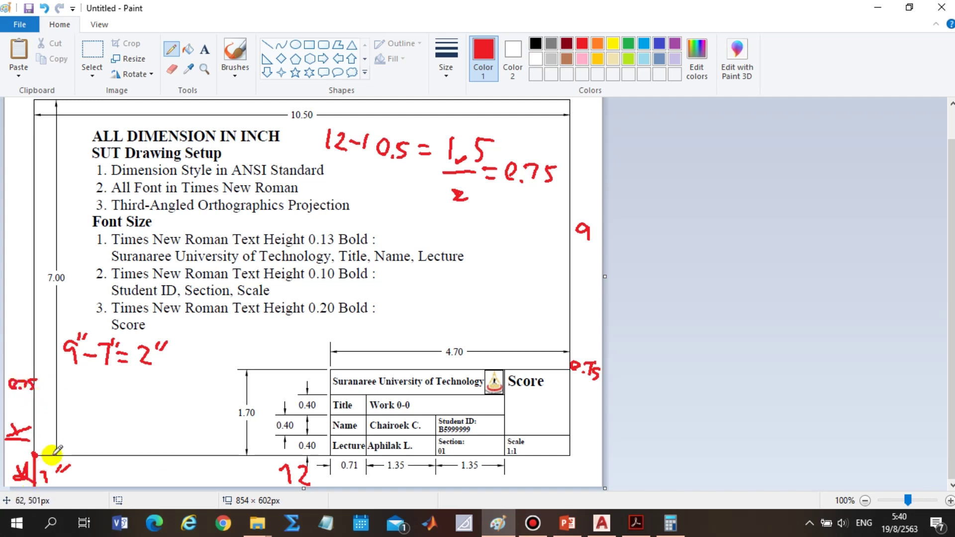
left_click(601, 522)
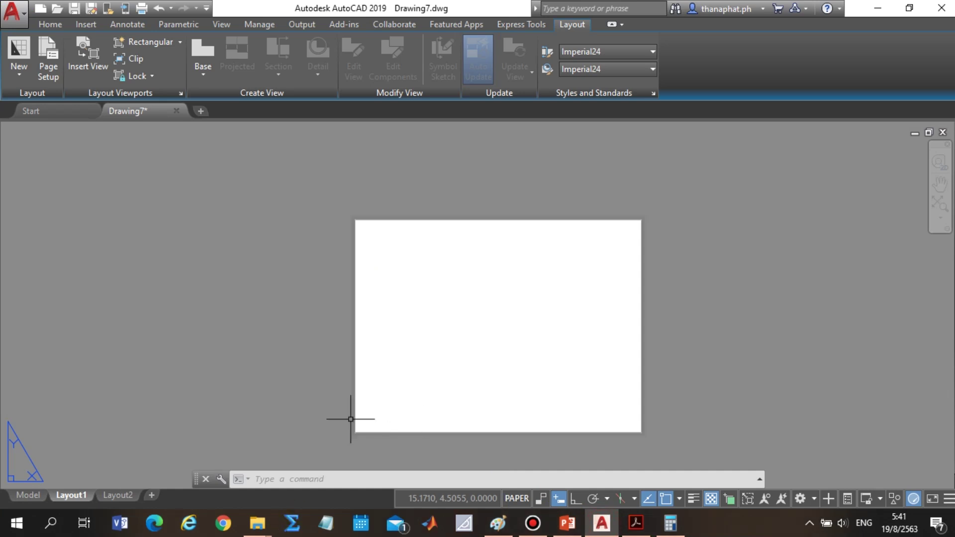
Run VIEWPORTS and confirm the Viewports dialog with OK, then check the Paint margin notes.
left_click(326, 479)
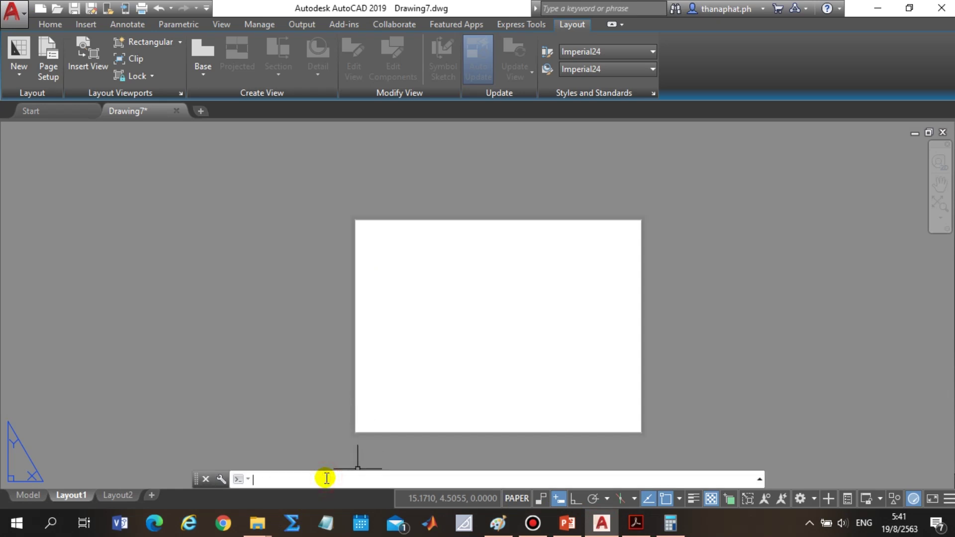
type("vie")
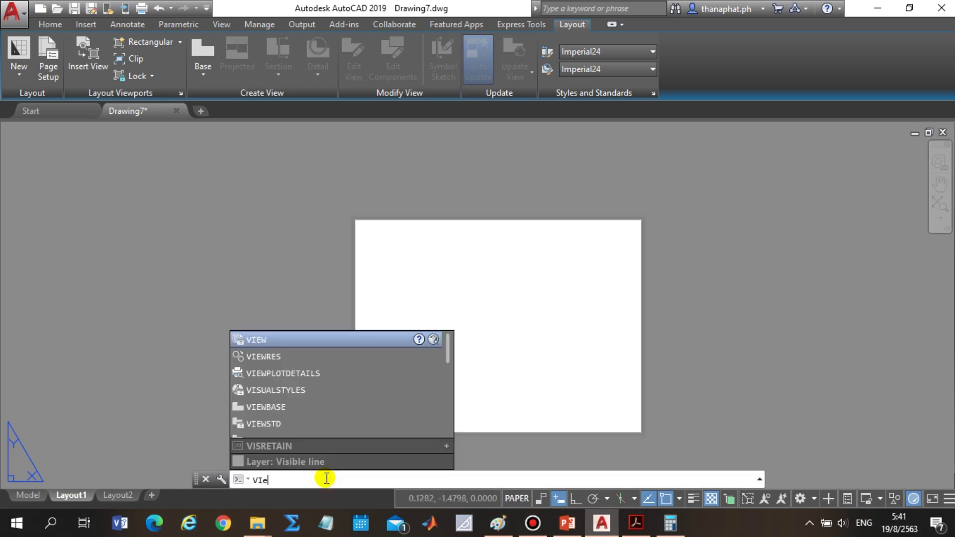
type("w")
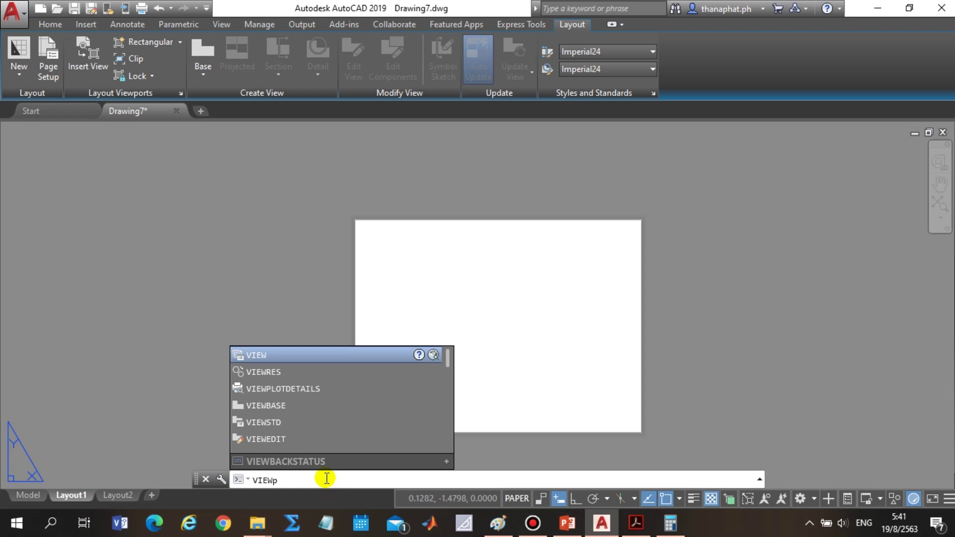
type("ors")
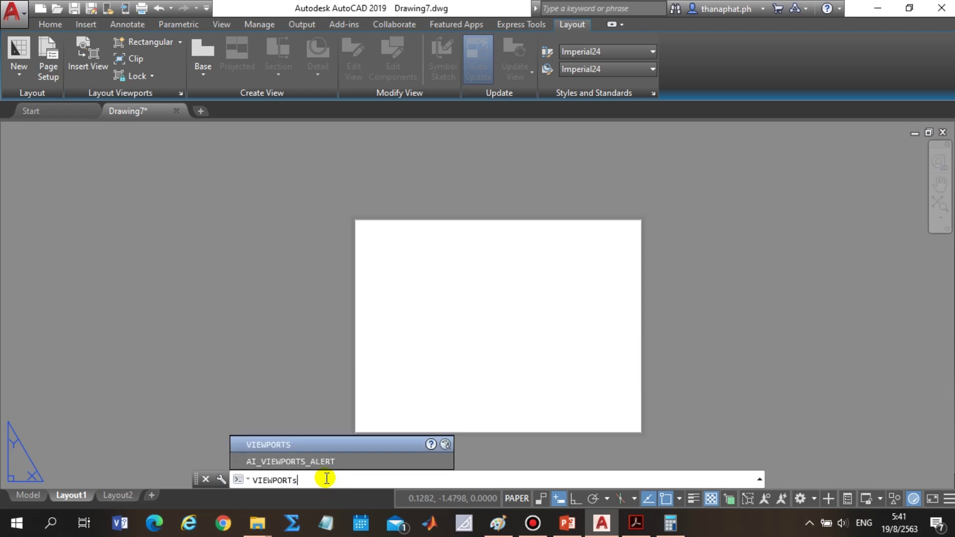
left_click(296, 444)
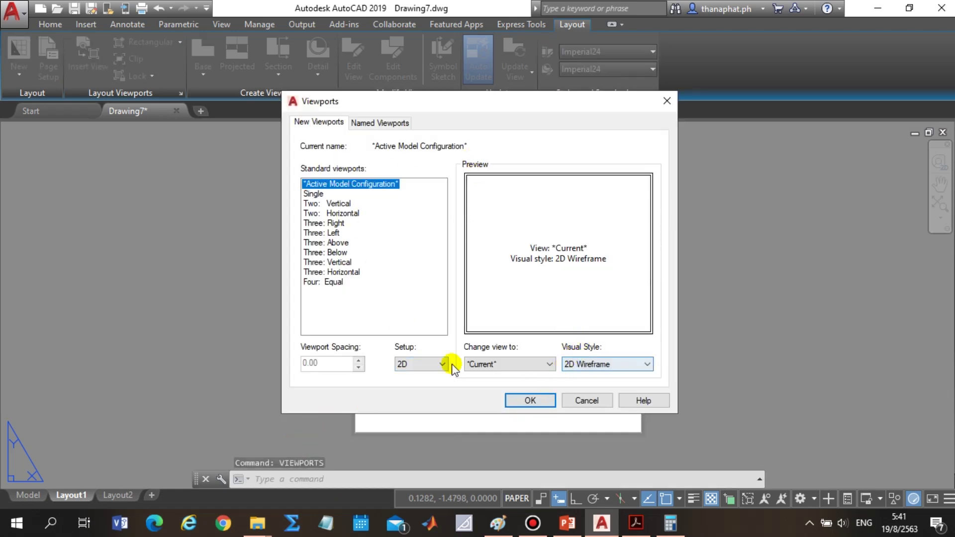
left_click(528, 400)
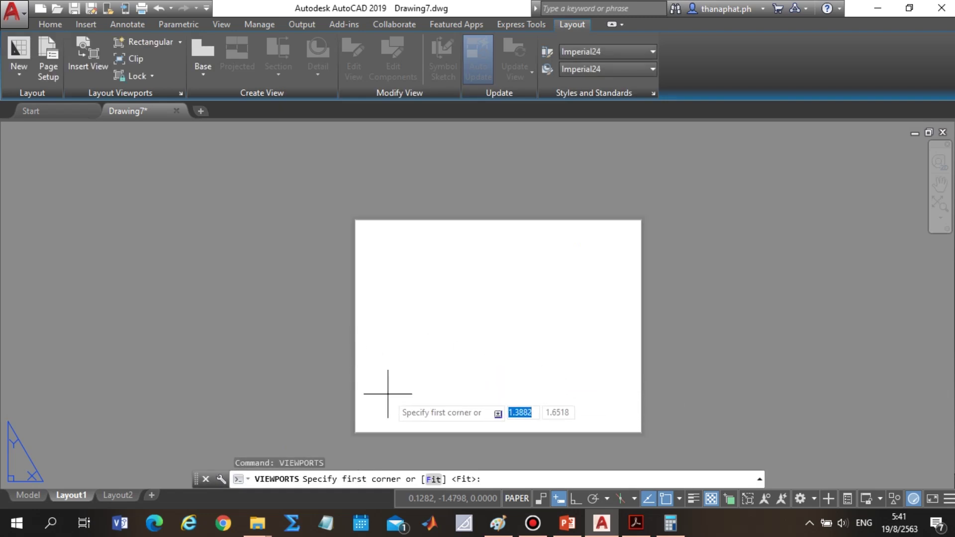
left_click(500, 523)
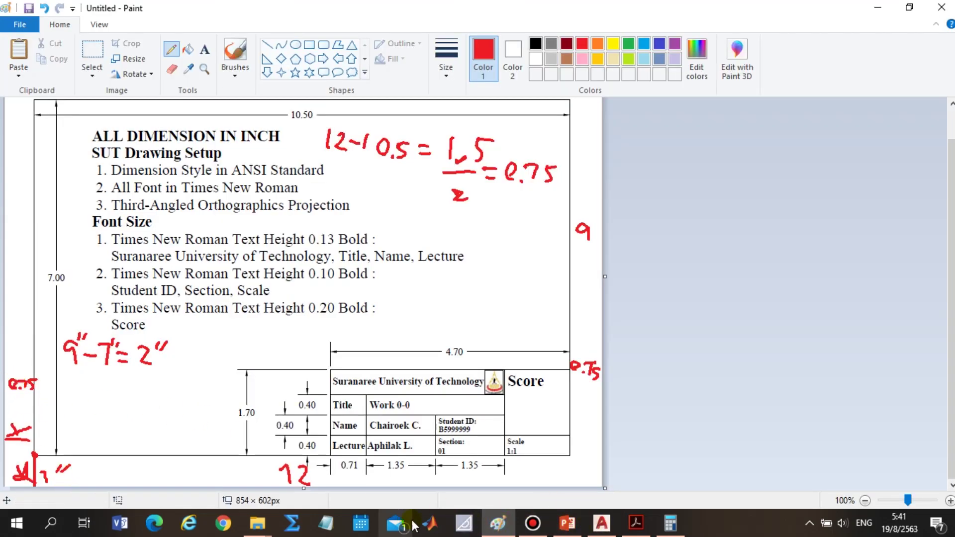
Return to AutoCAD's viewport first-corner prompt after reviewing the notes.
left_click(601, 523)
type("0.75")
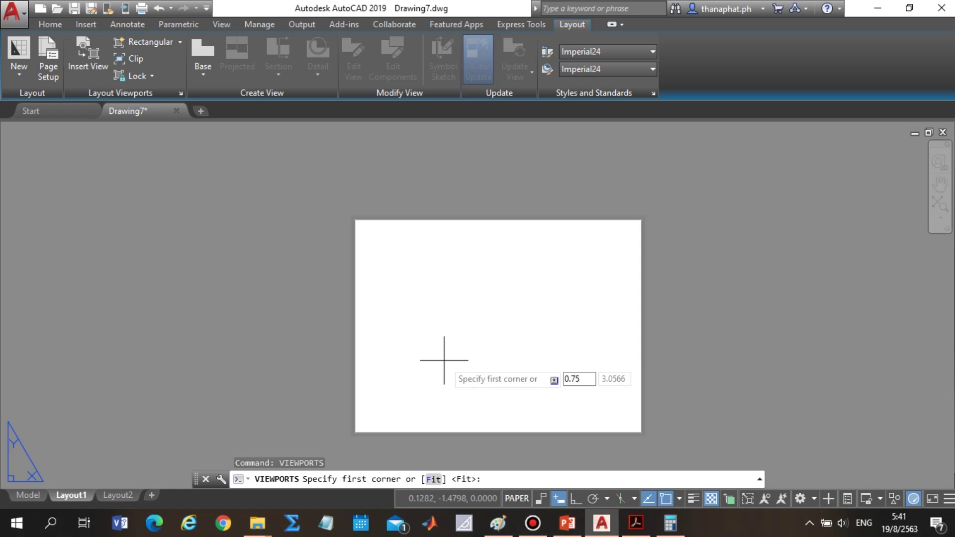
Place the viewport's first corner at 0.75,1, then open Windows search.
key("Tab")
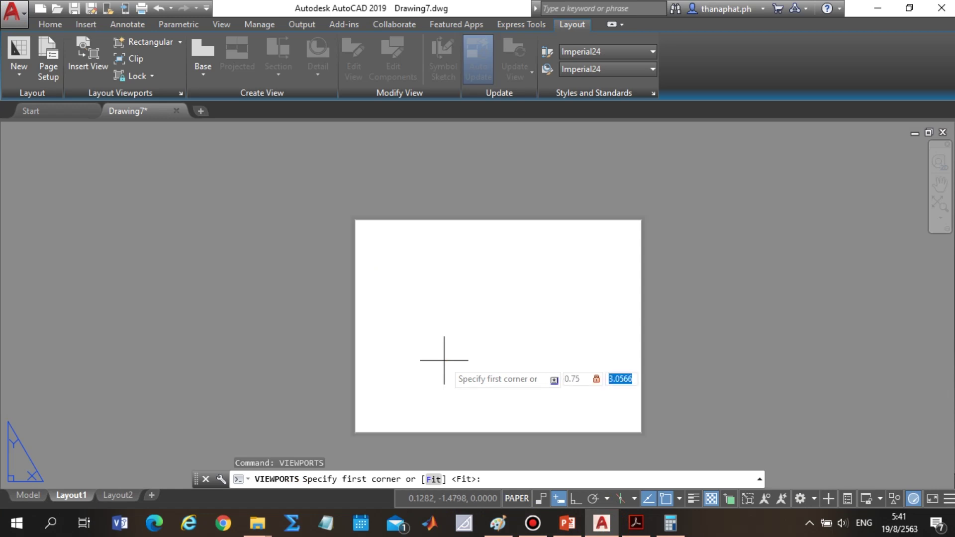
type("1")
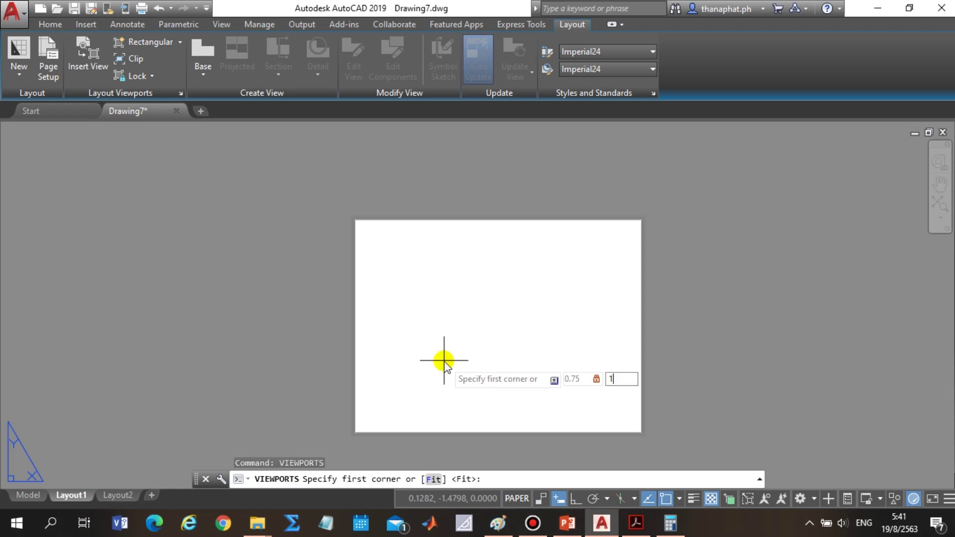
key("Return")
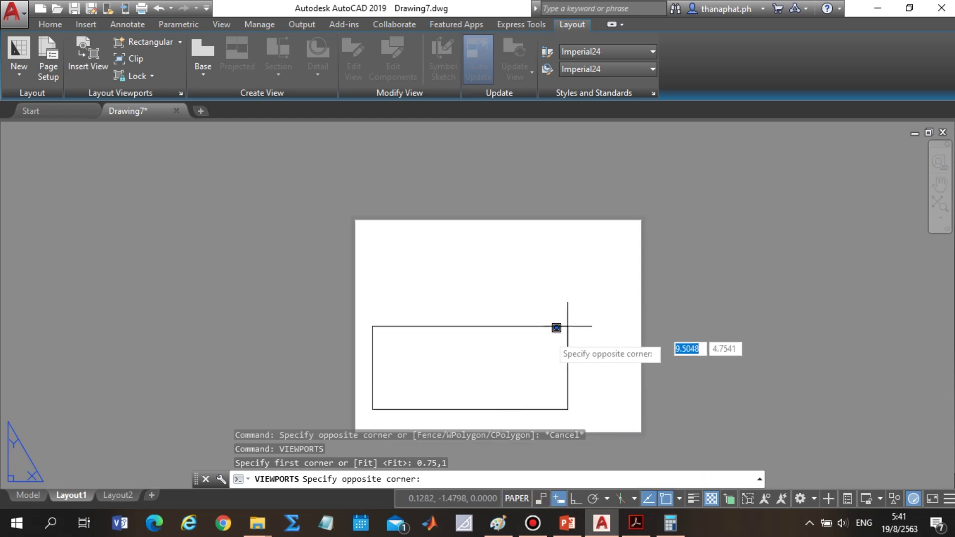
key("grave")
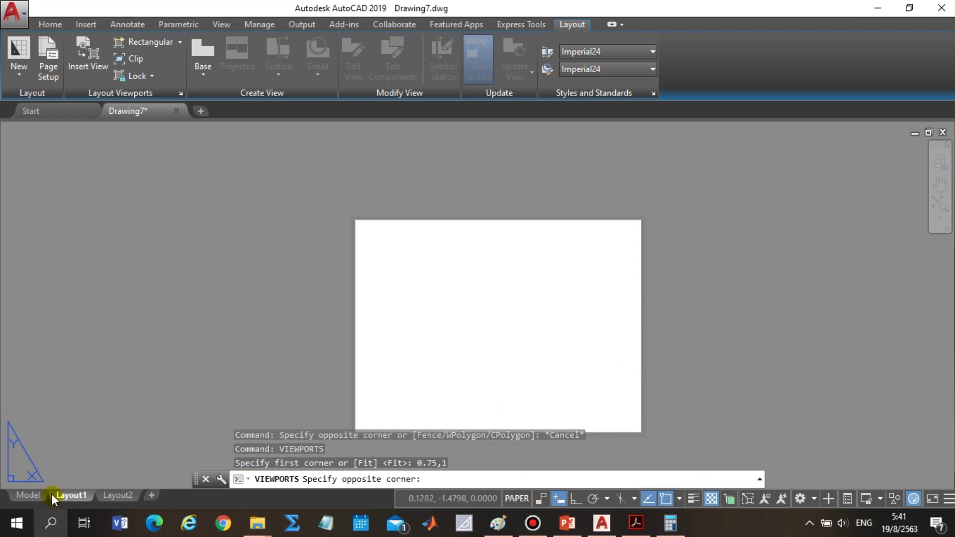
left_click(52, 526)
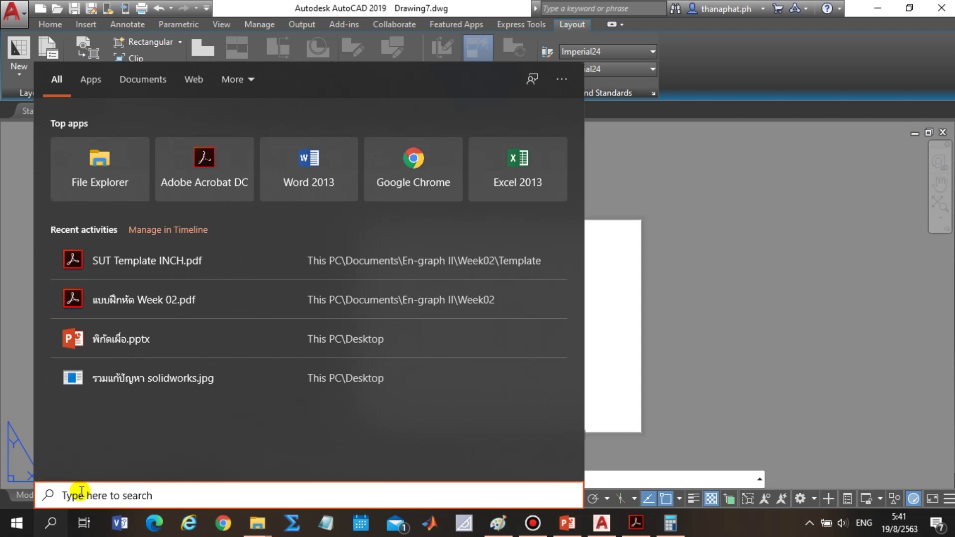
Search Windows for the On-Screen Keyboard and launch it over AutoCAD.
type("k")
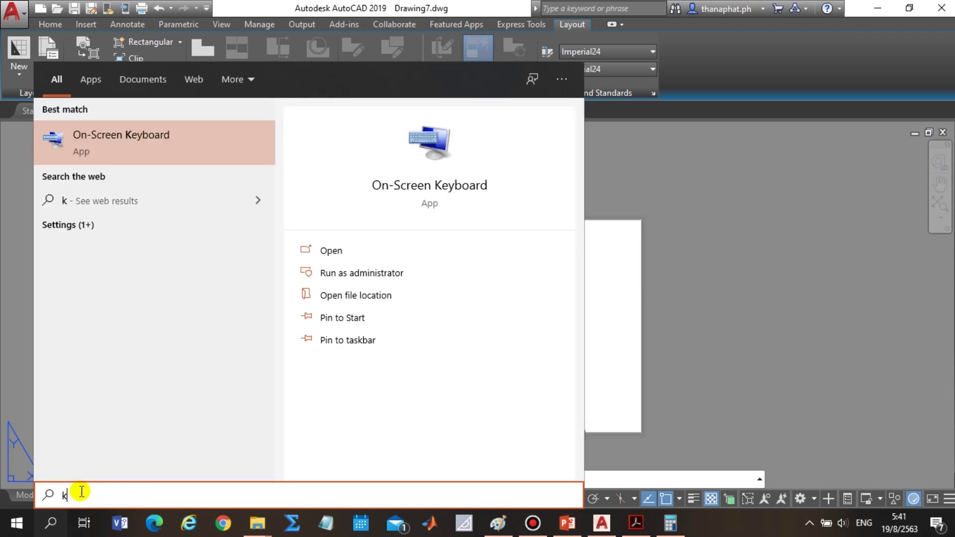
type("ey")
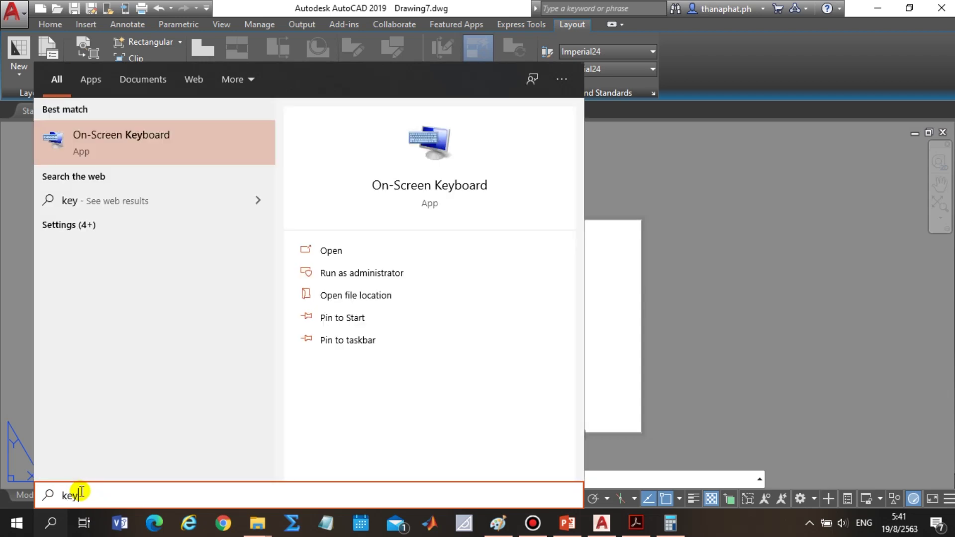
type("bor")
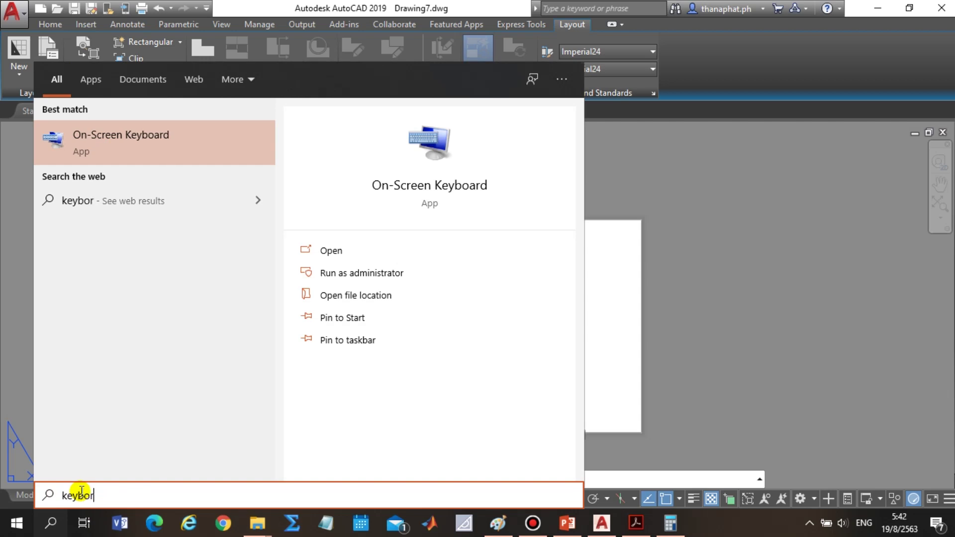
key("BackSpace")
type("ard")
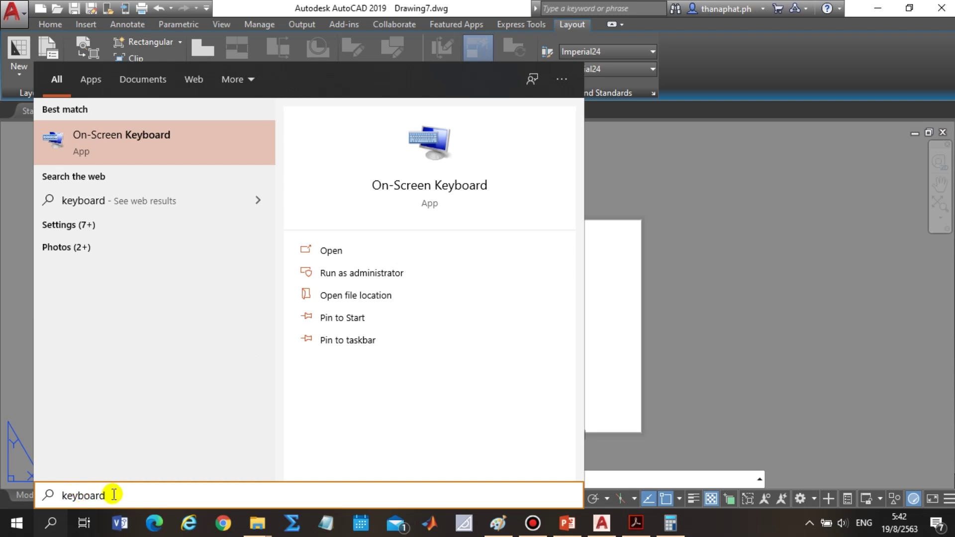
left_click(174, 140)
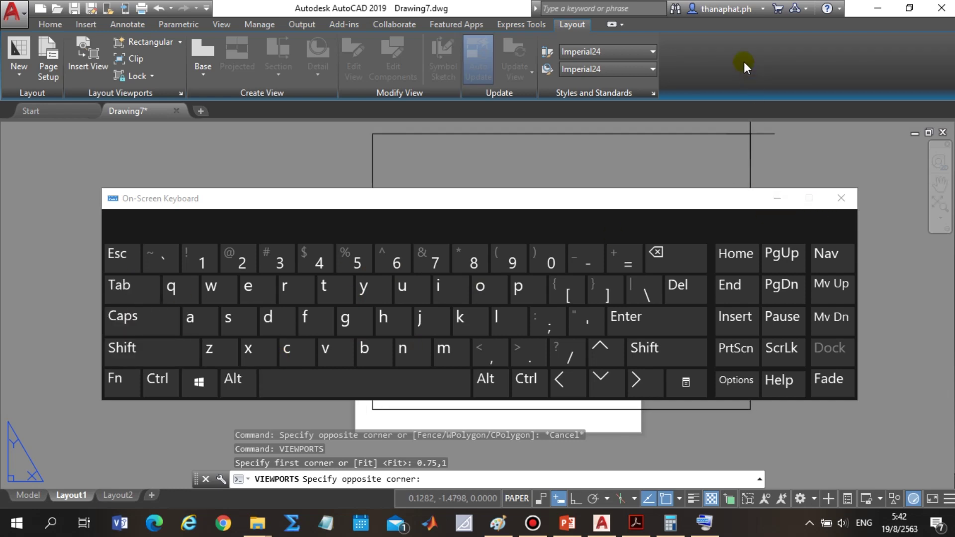
Minimize the On-Screen Keyboard and check the reference PDF for the border size.
left_click(777, 202)
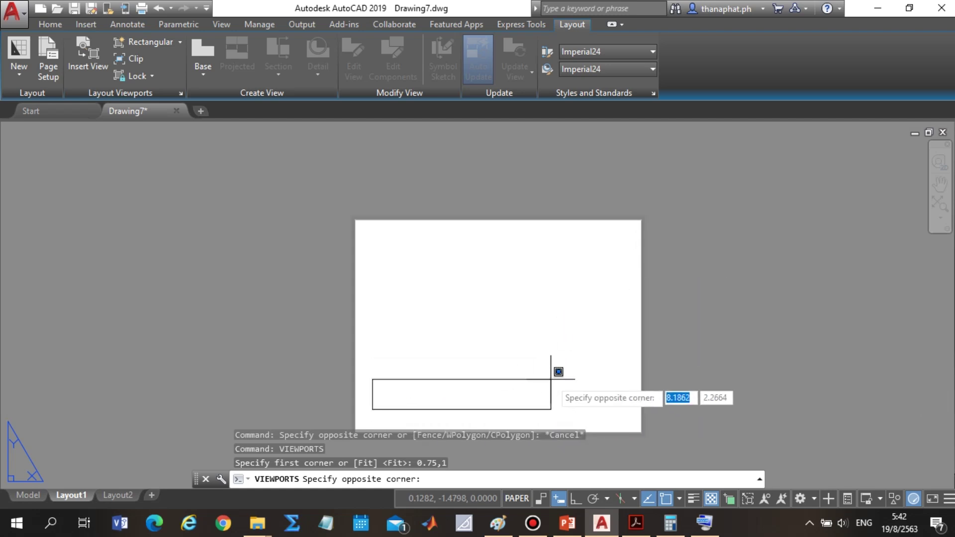
left_click(642, 526)
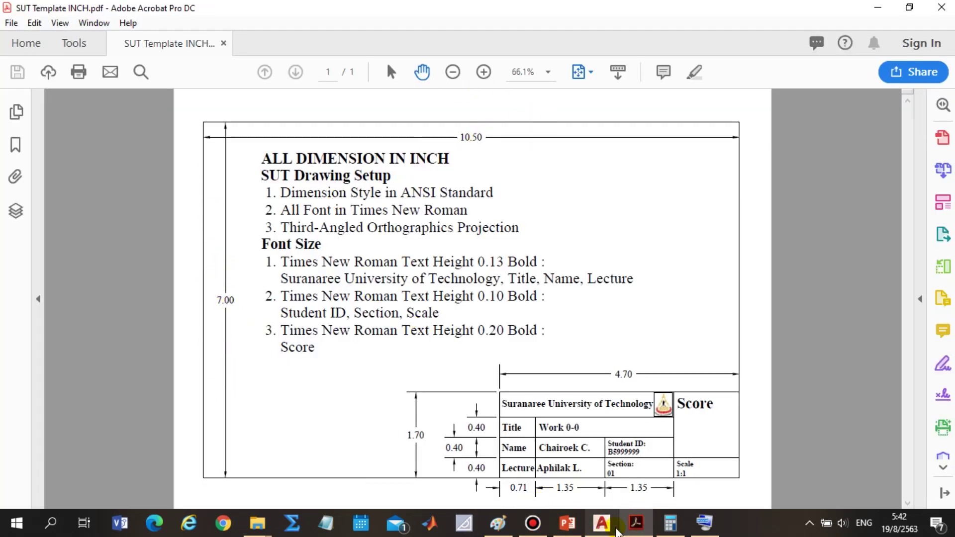
left_click(601, 522)
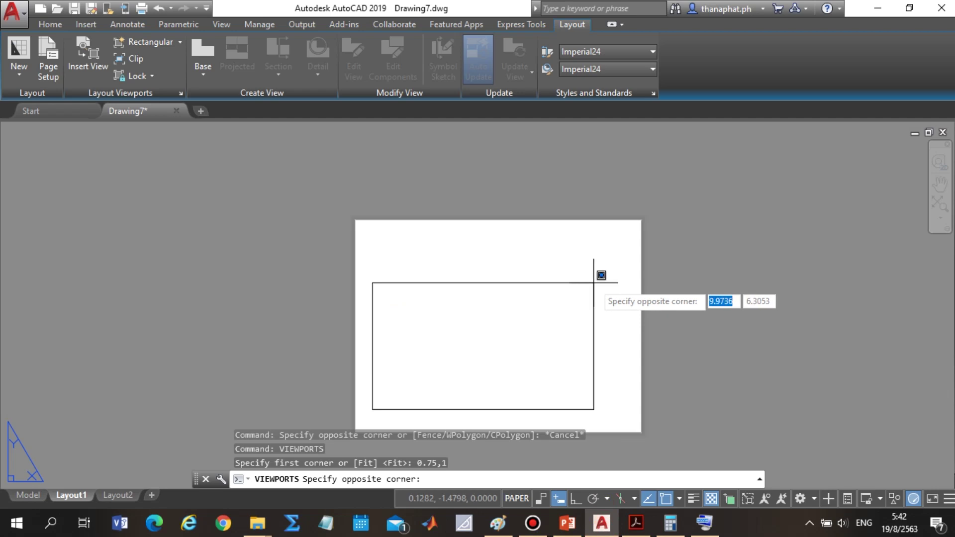
Complete the Layout1 viewport as a 10.5 by 7 inch rectangle.
type("10.5")
key("Tab")
type("7")
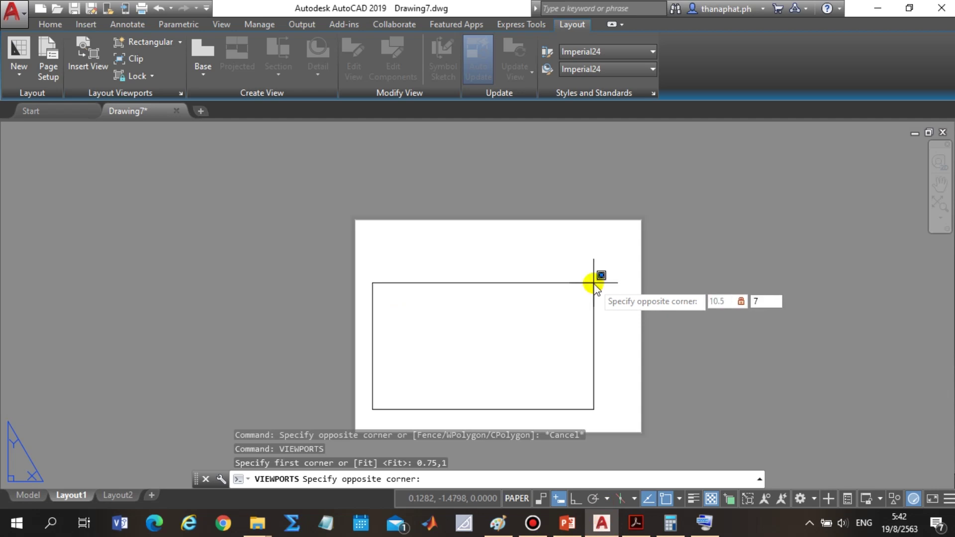
key("Return")
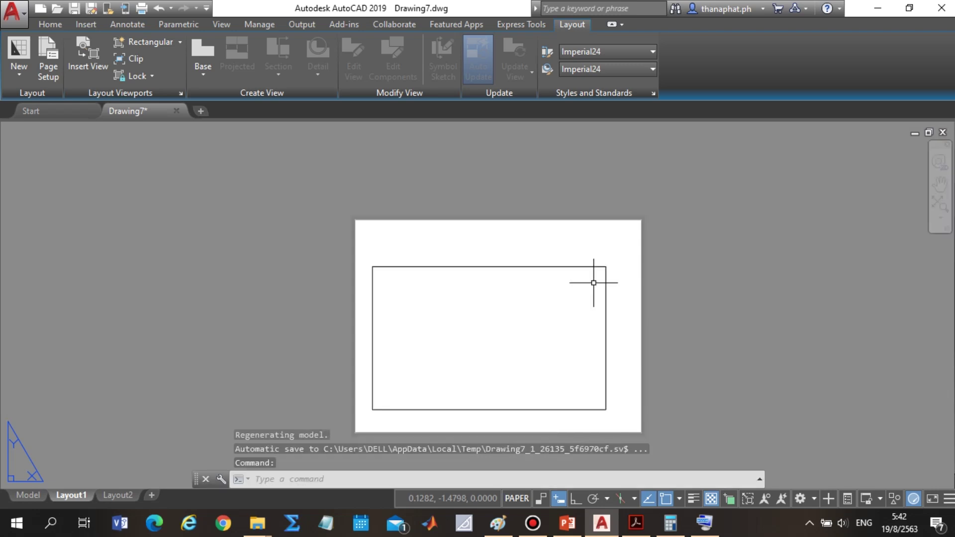
scroll(510, 345, "up", 2)
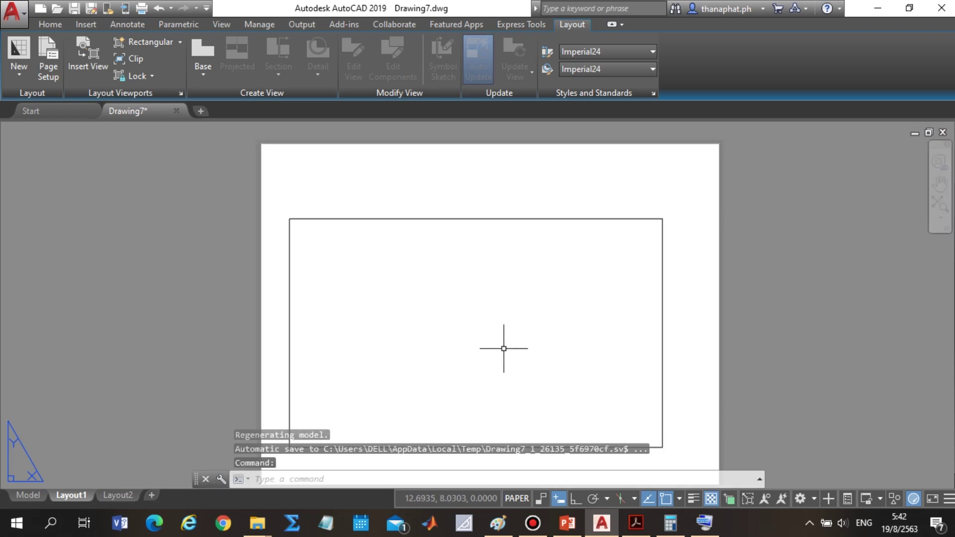
scroll(462, 298, "down", 4)
scroll(520, 254, "up", 2)
scroll(514, 256, "up", 2)
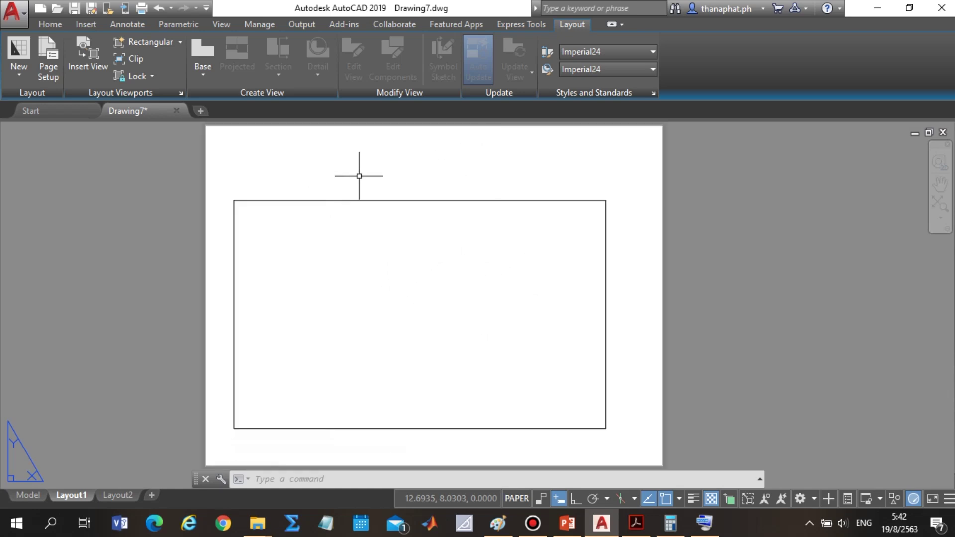
scroll(552, 159, "down", 2)
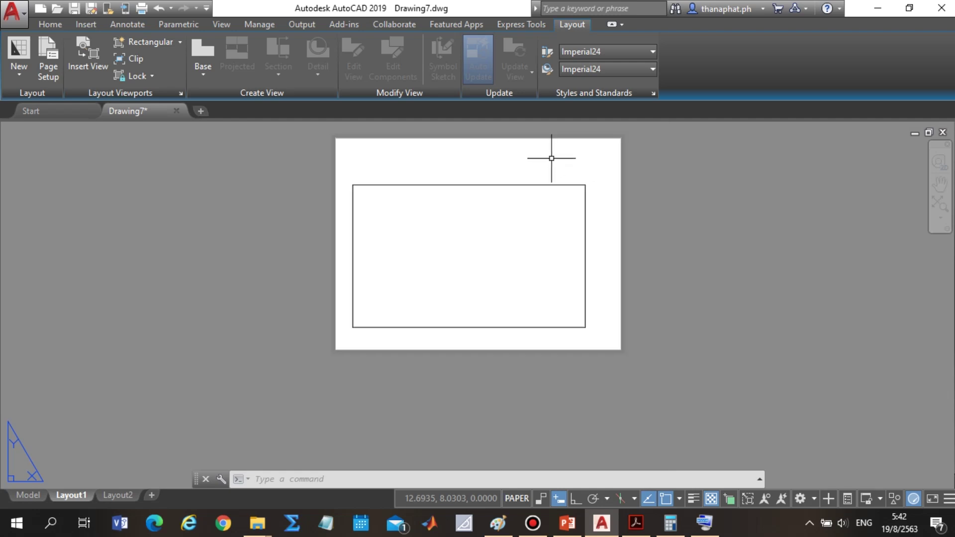
scroll(621, 416, "down", 2)
scroll(631, 229, "up", 2)
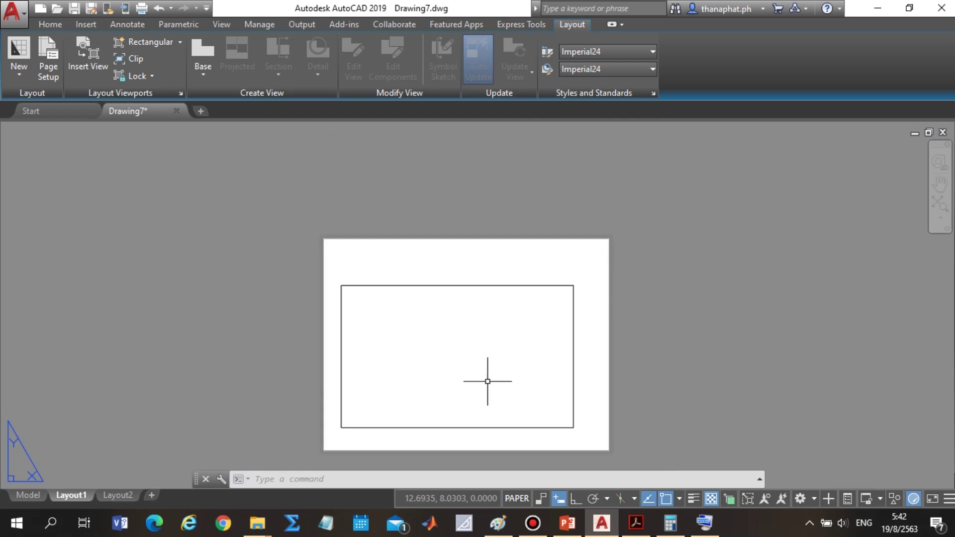
Change Layout1's page setup paper size to ANSI full bleed A (11.00 x 8.50 Inches).
left_click(48, 57)
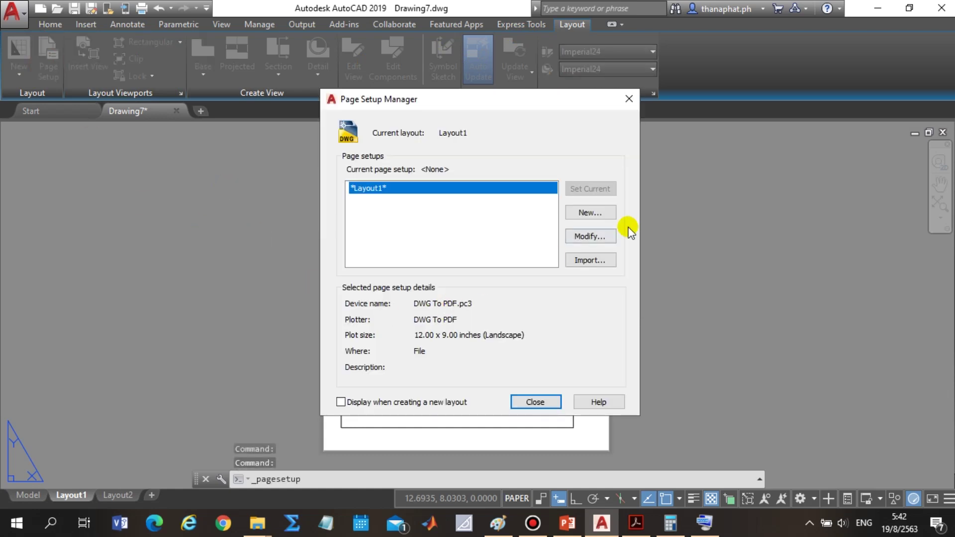
left_click(603, 236)
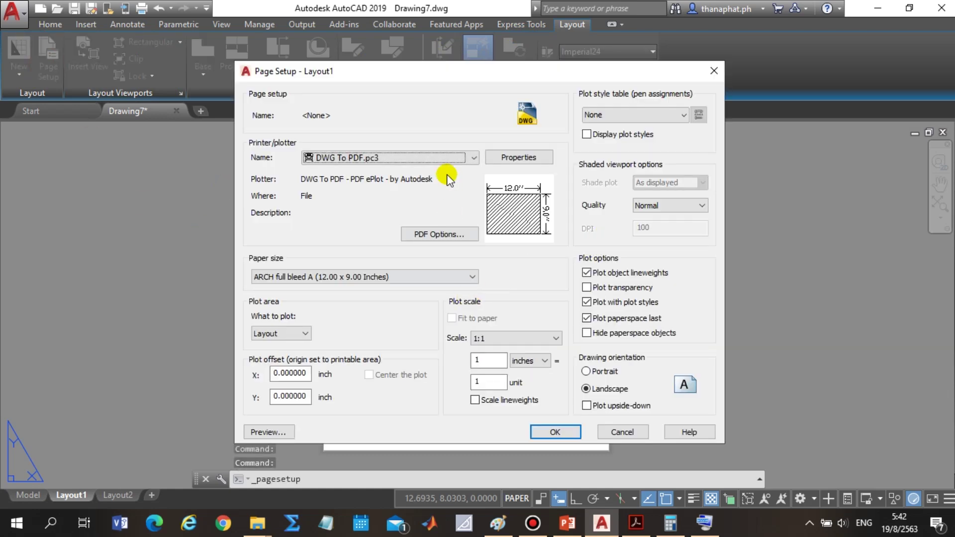
left_click(428, 276)
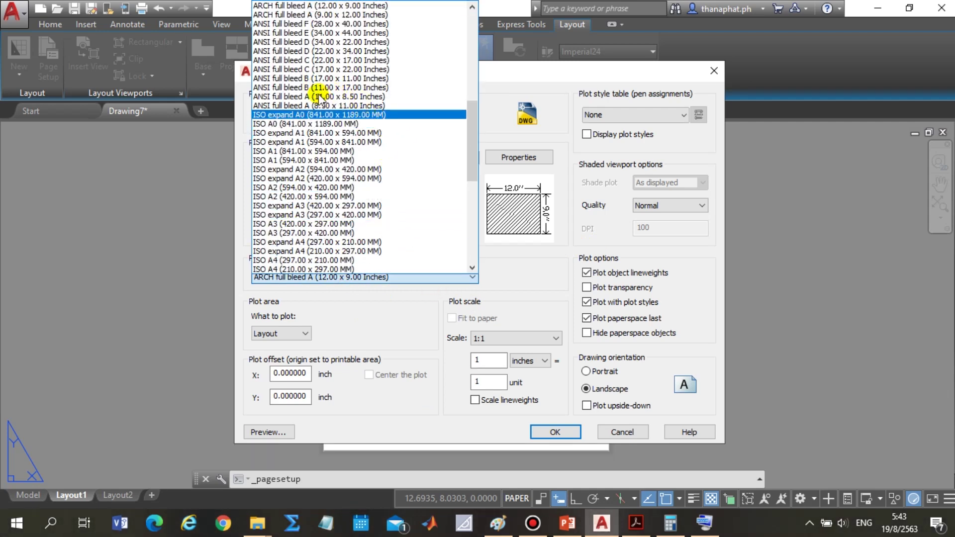
key("Escape")
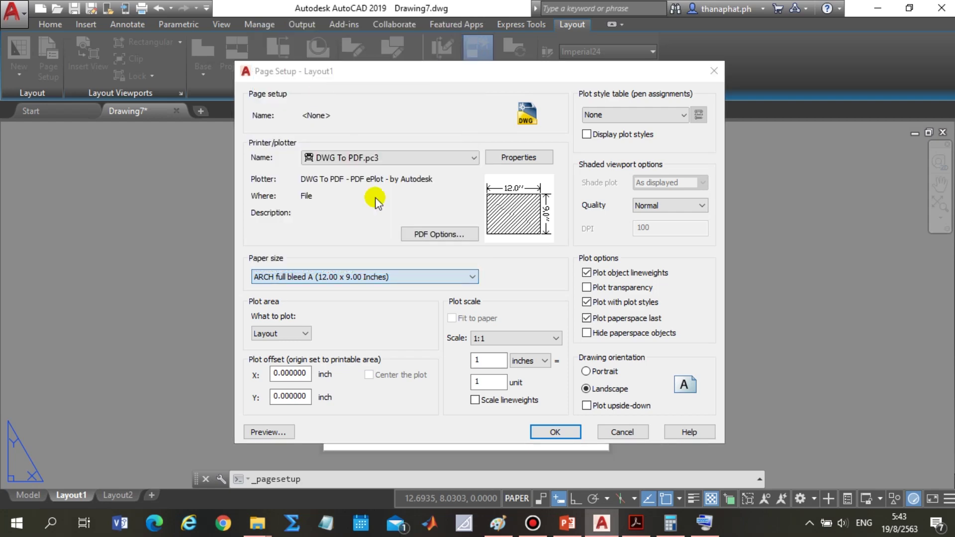
left_click(398, 277)
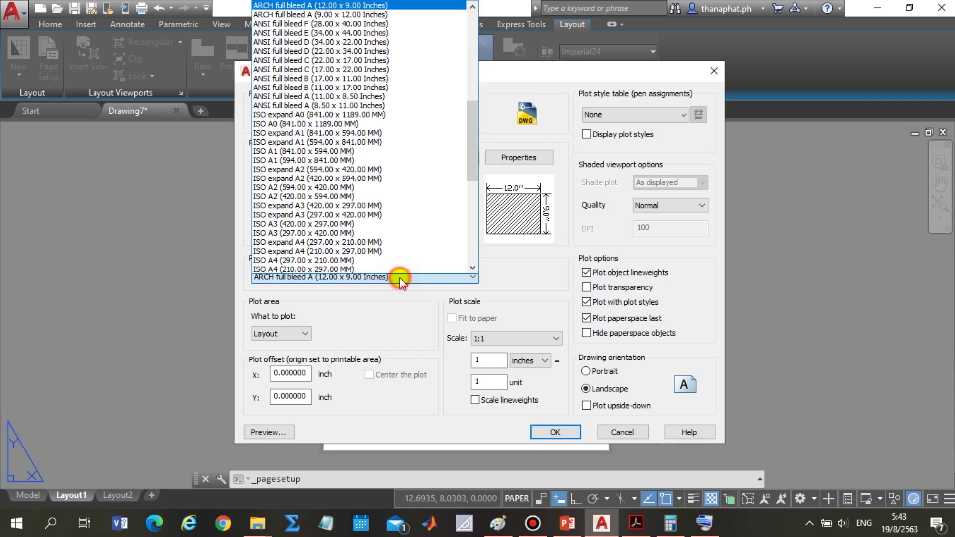
left_click(321, 98)
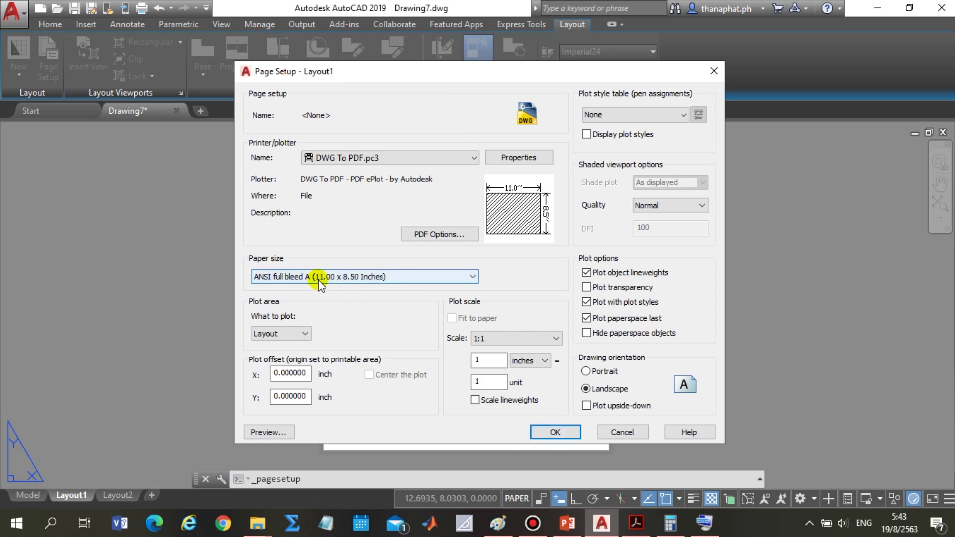
left_click(550, 431)
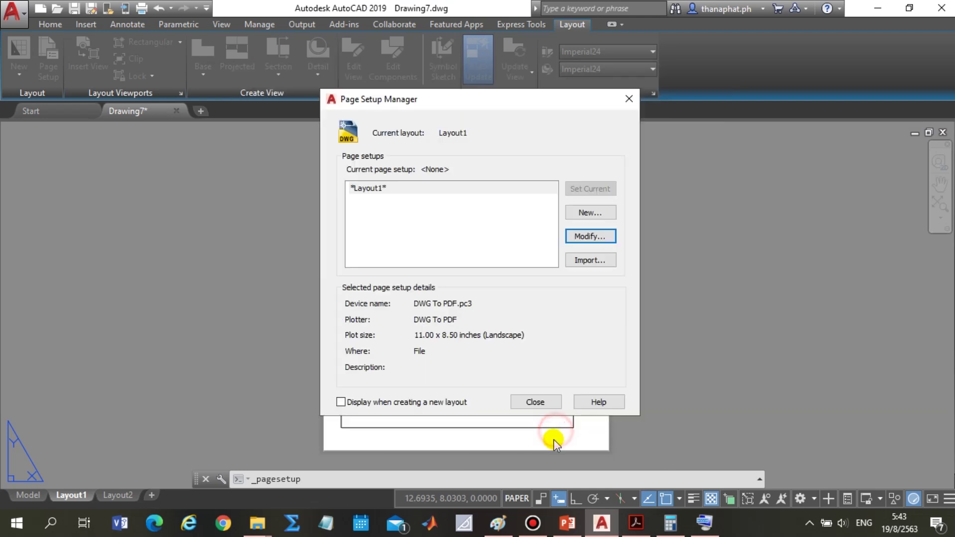
left_click(535, 402)
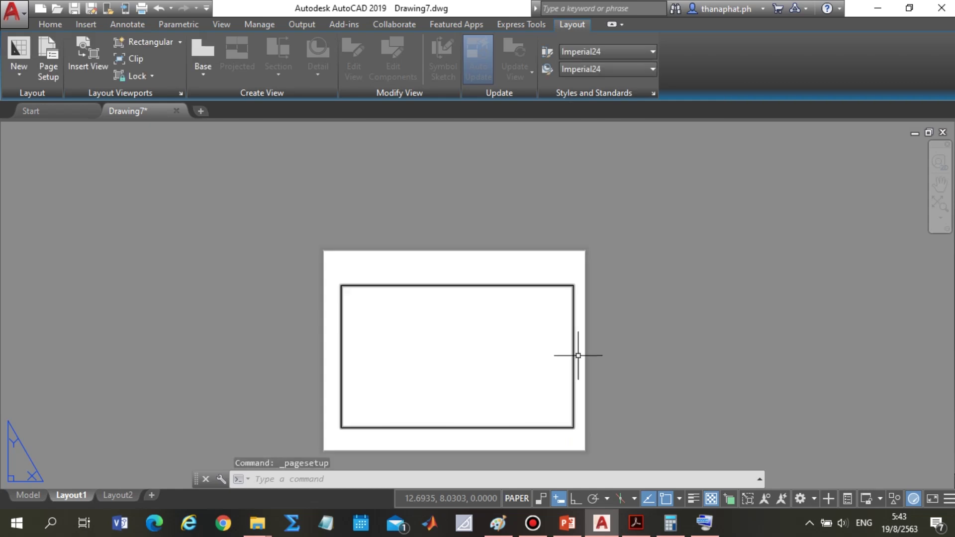
scroll(484, 394, "down", 2)
scroll(461, 398, "up", 2)
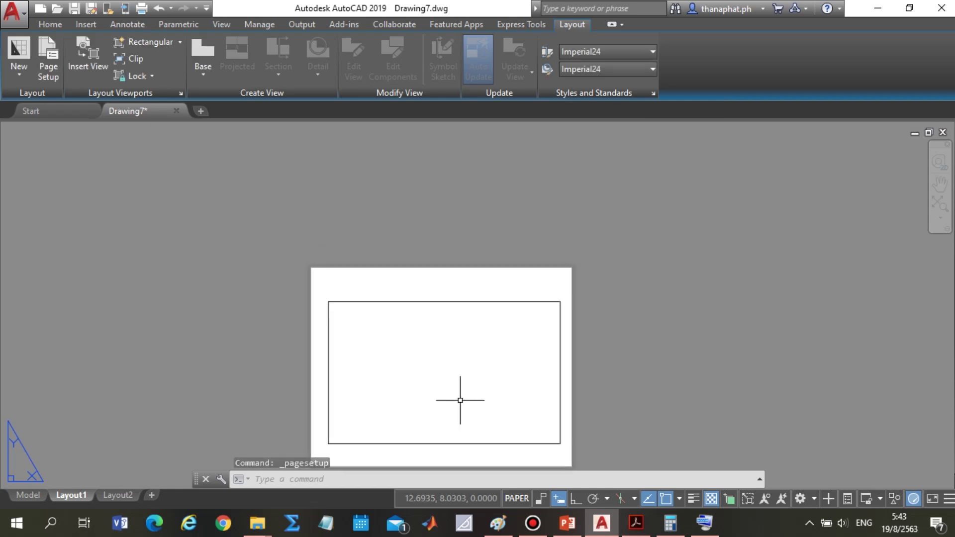
scroll(479, 389, "up", 2)
scroll(401, 340, "down", 2)
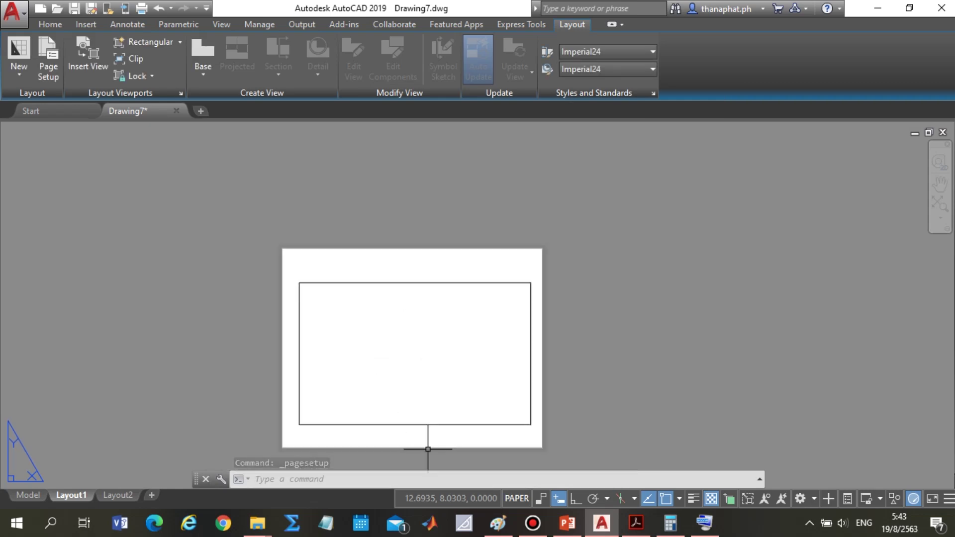
scroll(409, 442, "up", 2)
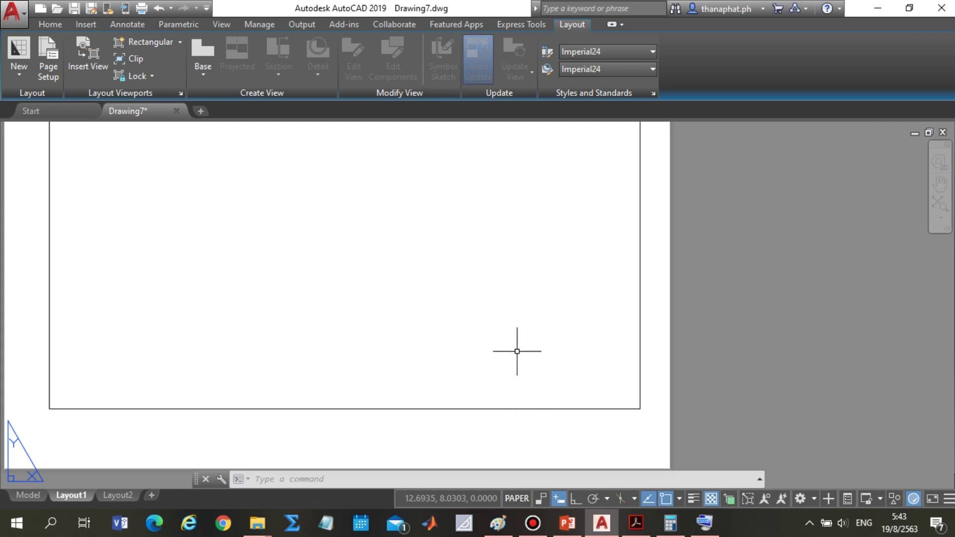
scroll(516, 351, "down", 2)
scroll(480, 305, "up", 2)
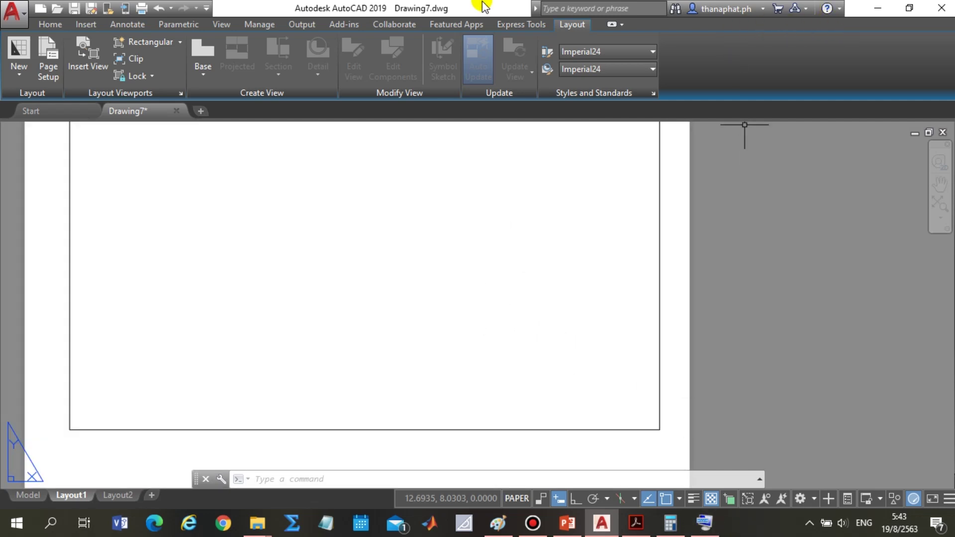
Snap AutoCAD to the left half and the SUT Template PDF to the right, zoomed in.
left_click_drag(483, 6, 1, 122)
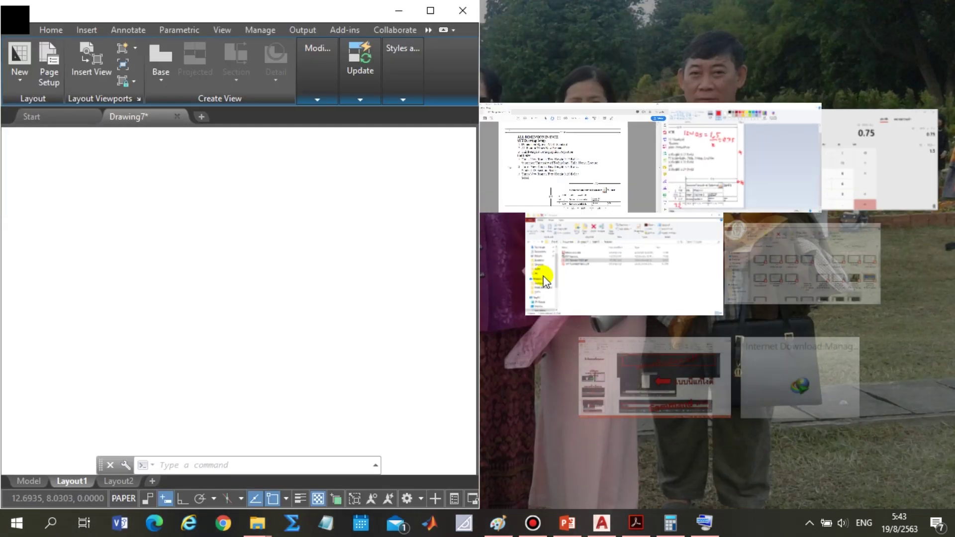
left_click(587, 161)
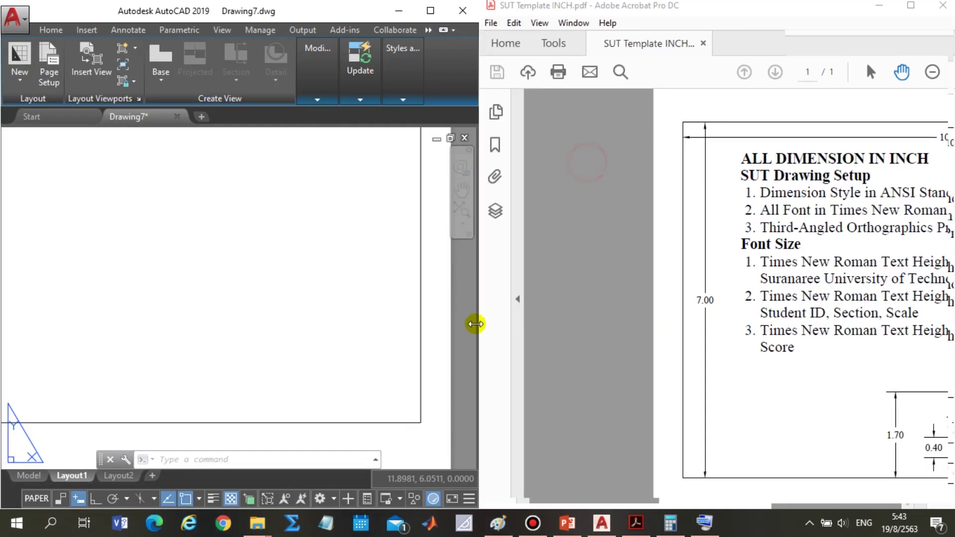
left_click(861, 308)
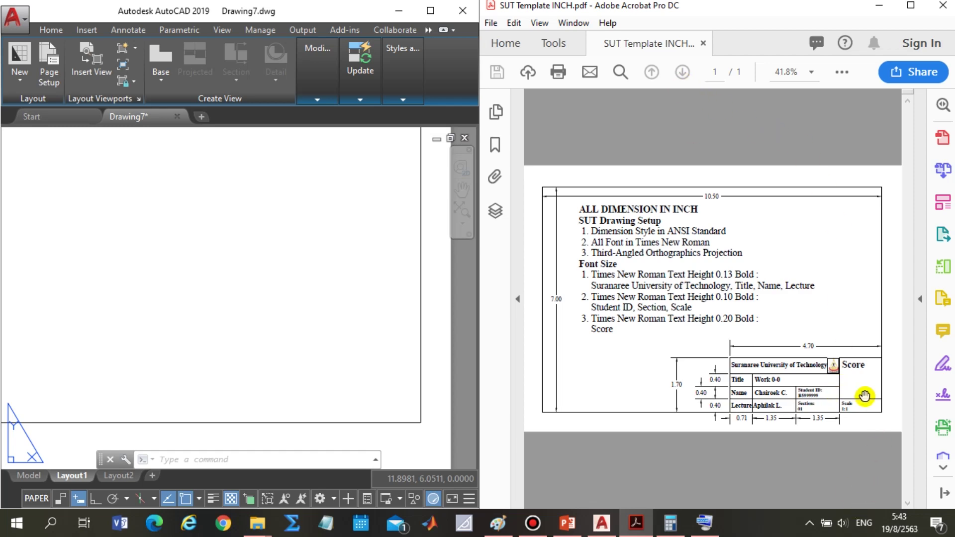
scroll(850, 388, "up", 1, "ctrl")
scroll(850, 387, "up", 1, "ctrl")
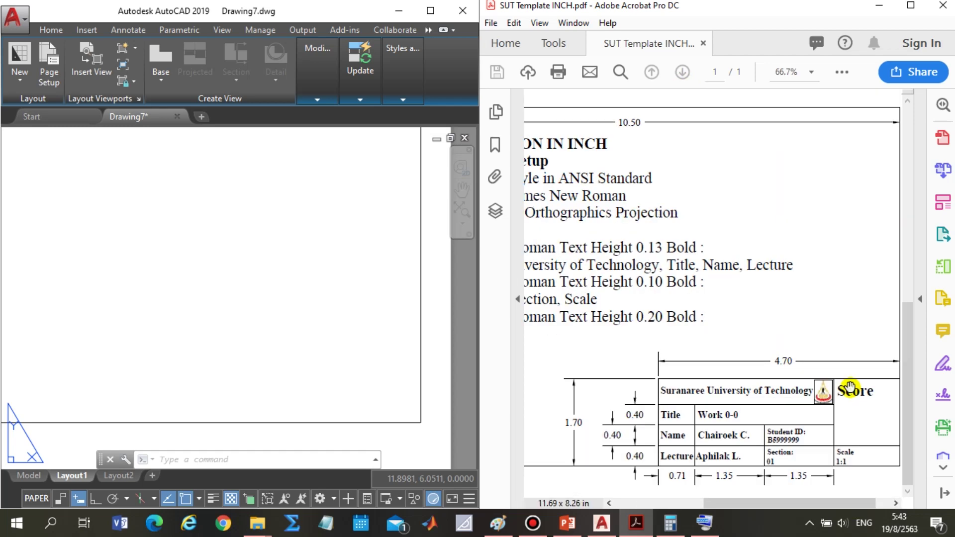
scroll(828, 412, "right", 1)
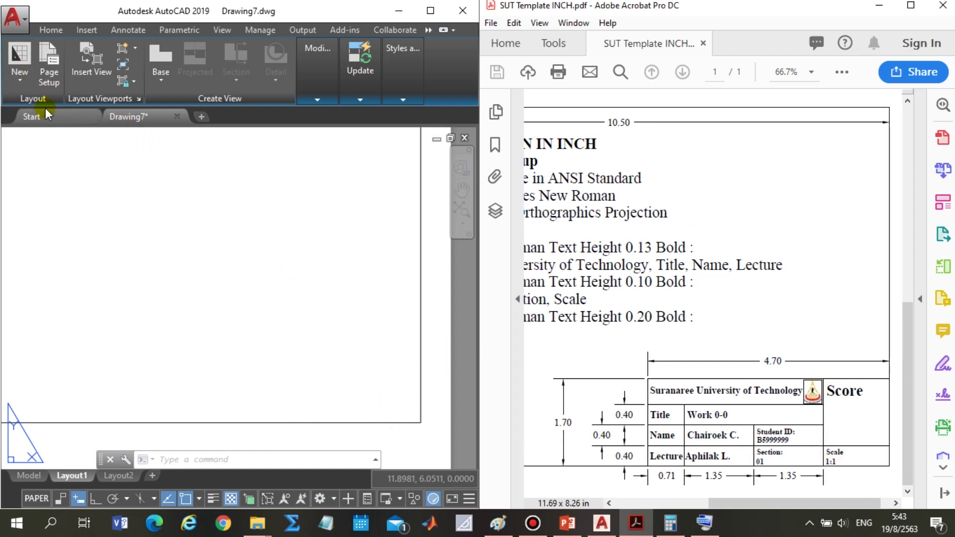
Maximize the AutoCAD window and browse the Quick Access toolbar customization list.
left_click(49, 28)
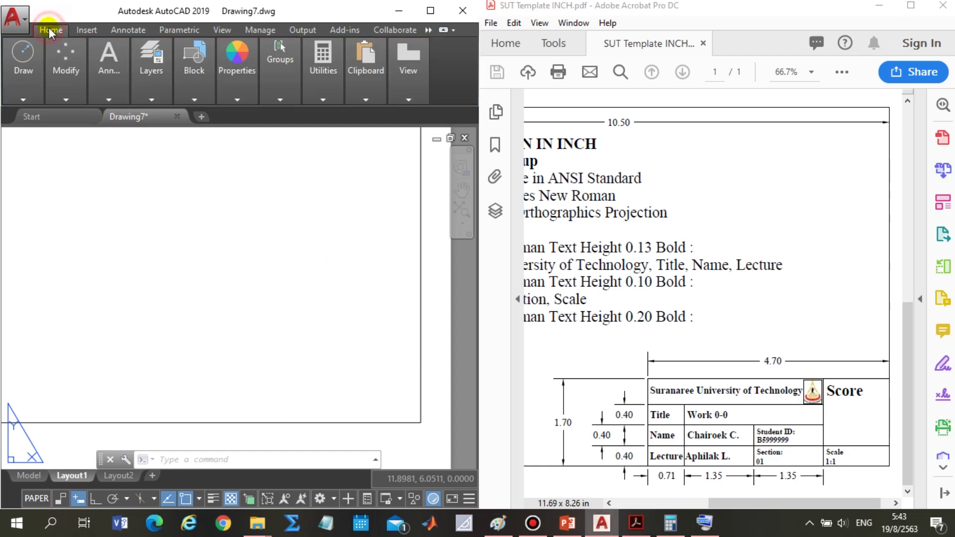
left_click(430, 10)
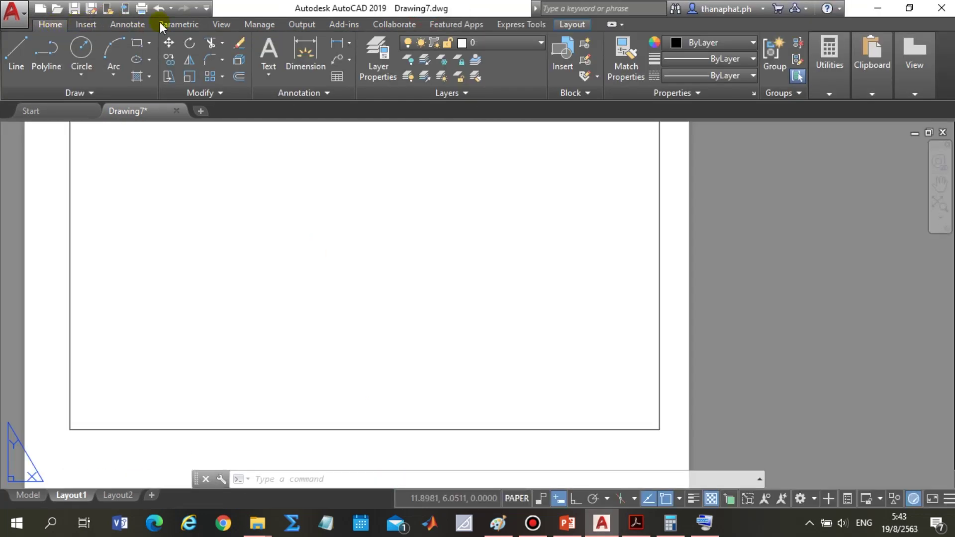
left_click(207, 8)
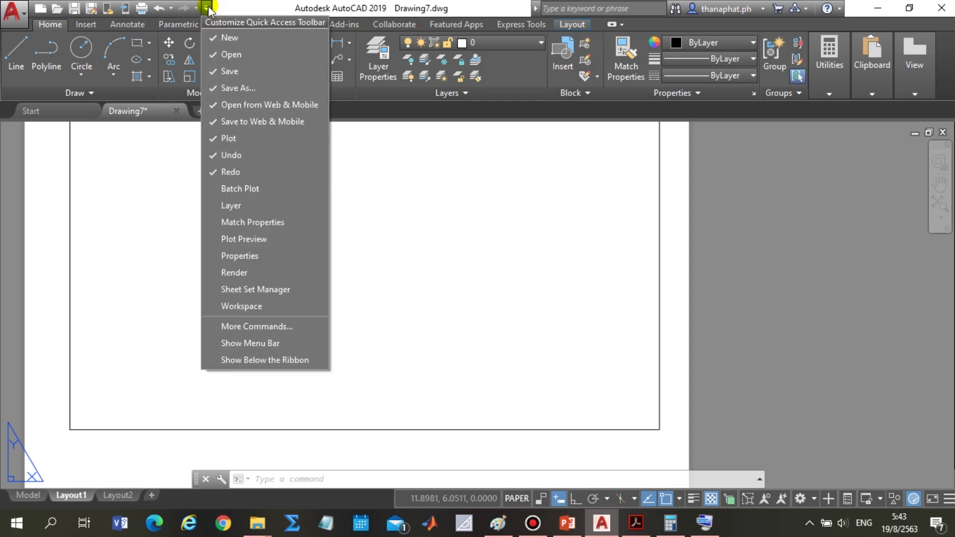
left_click(297, 8)
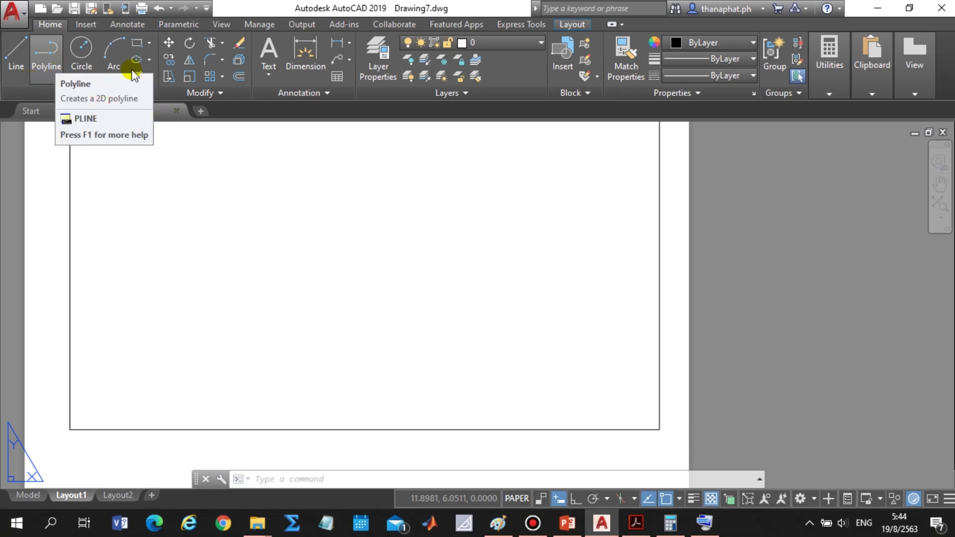
Abandon the started rectangle and begin a line on layer 0.
left_click(139, 45)
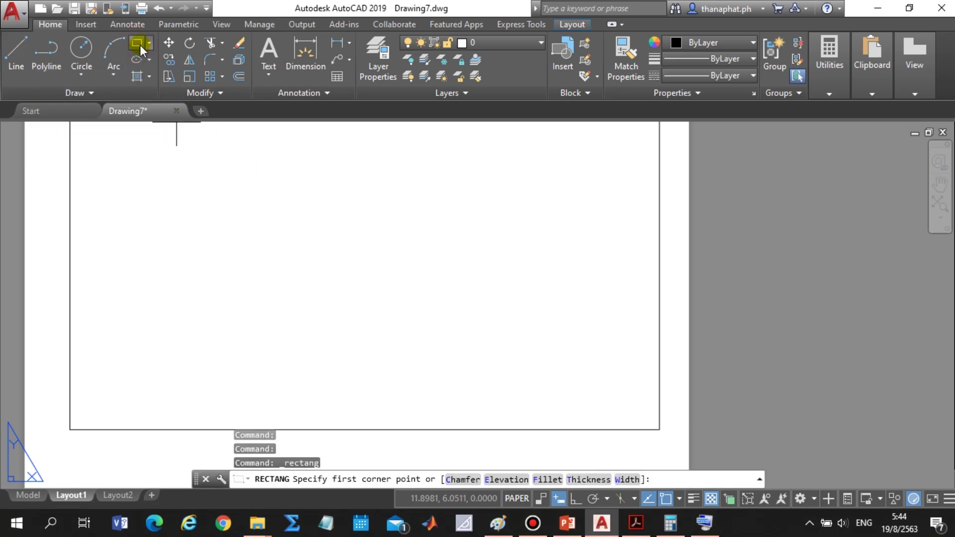
left_click(11, 52)
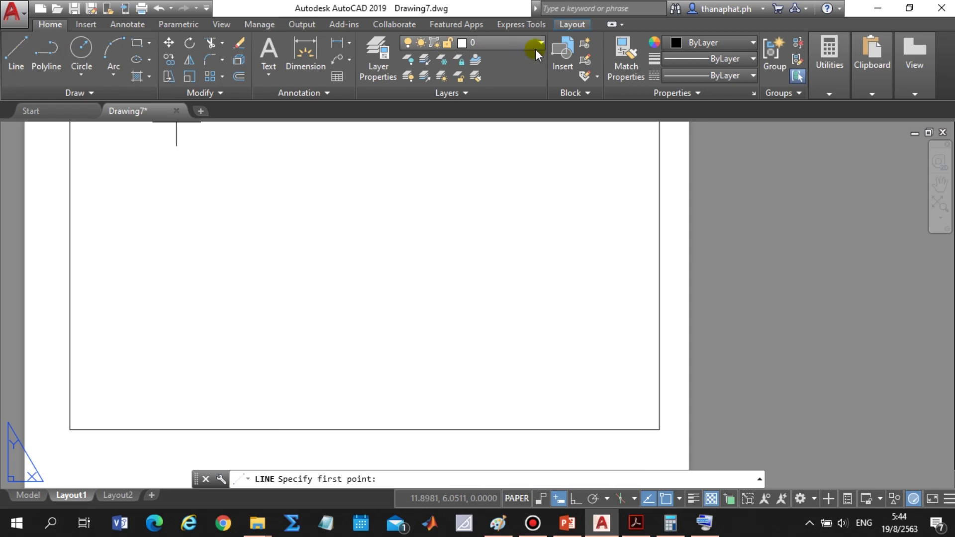
left_click(481, 42)
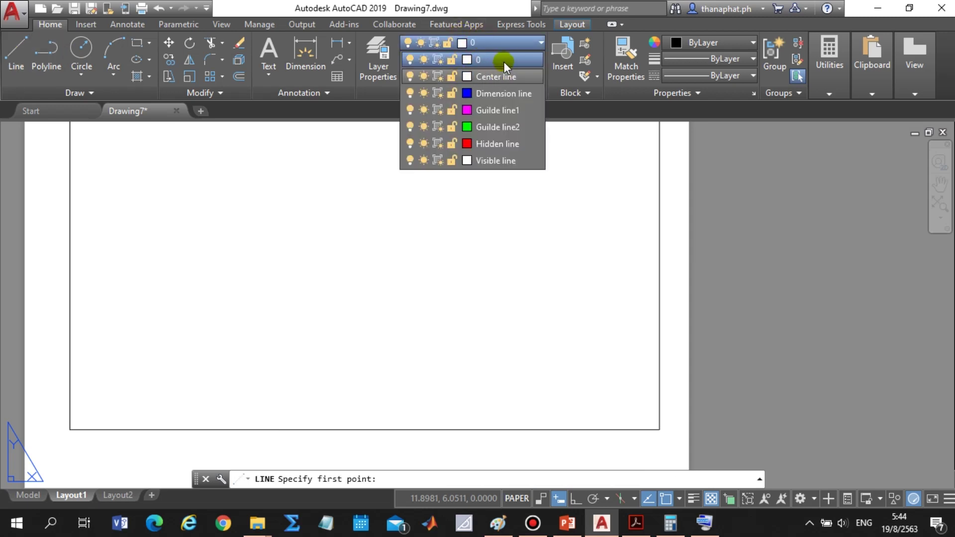
left_click(310, 8)
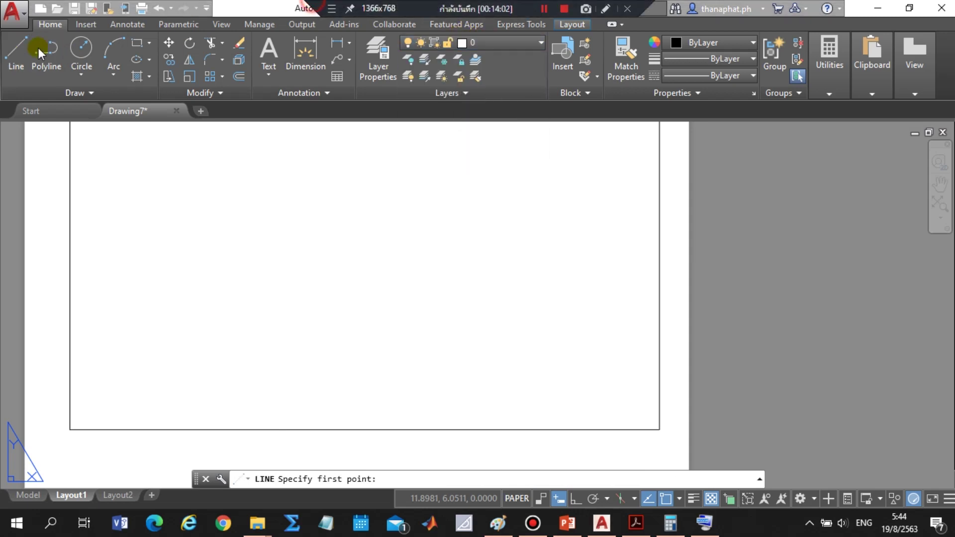
left_click(19, 58)
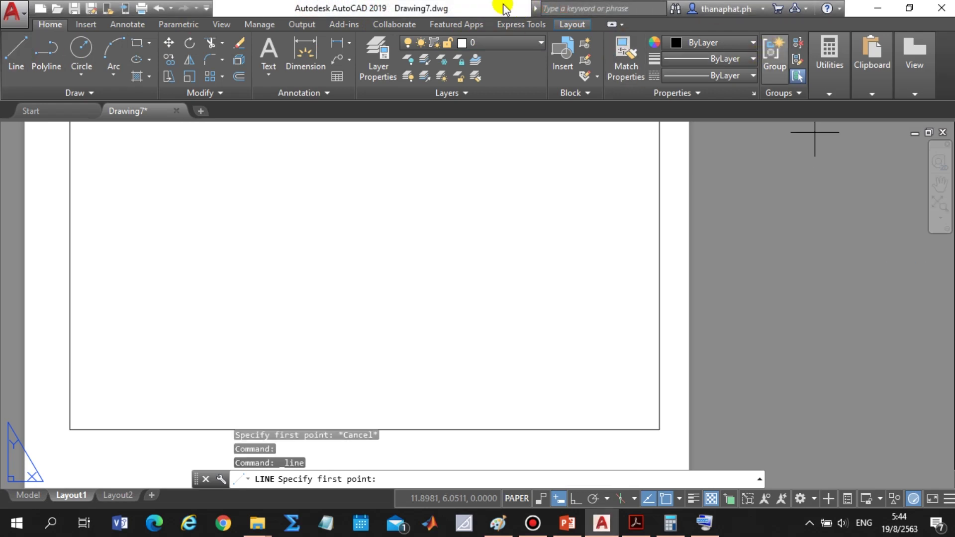
Tile AutoCAD on the left and the reference PDF on the right, adjusting the split.
left_click_drag(477, 8, 382, 67)
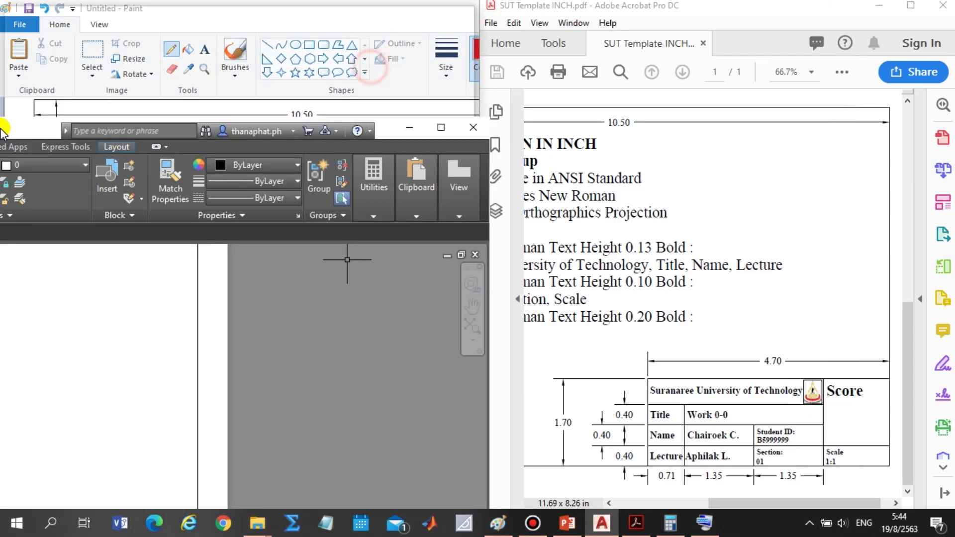
left_click_drag(383, 67, 1, 70)
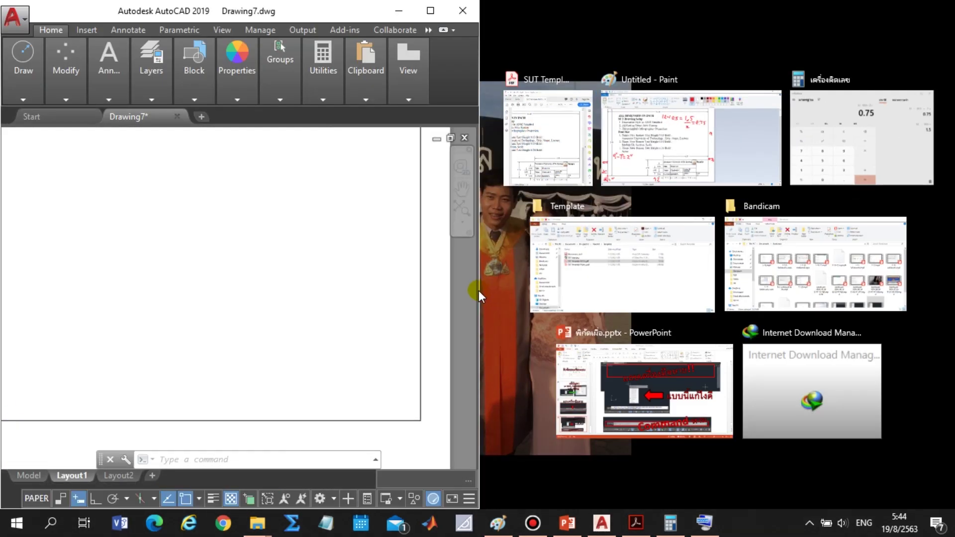
left_click(578, 124)
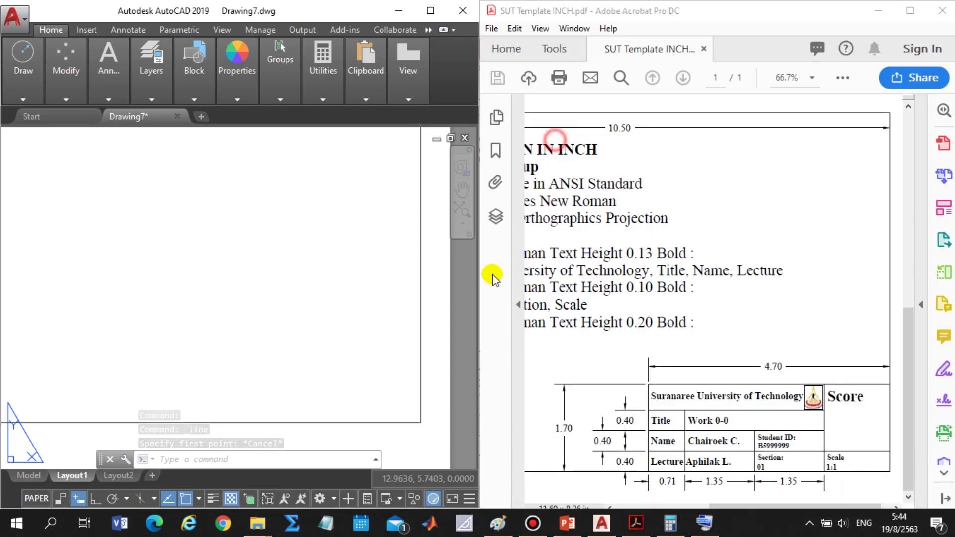
left_click(480, 272)
left_click_drag(564, 271, 568, 280)
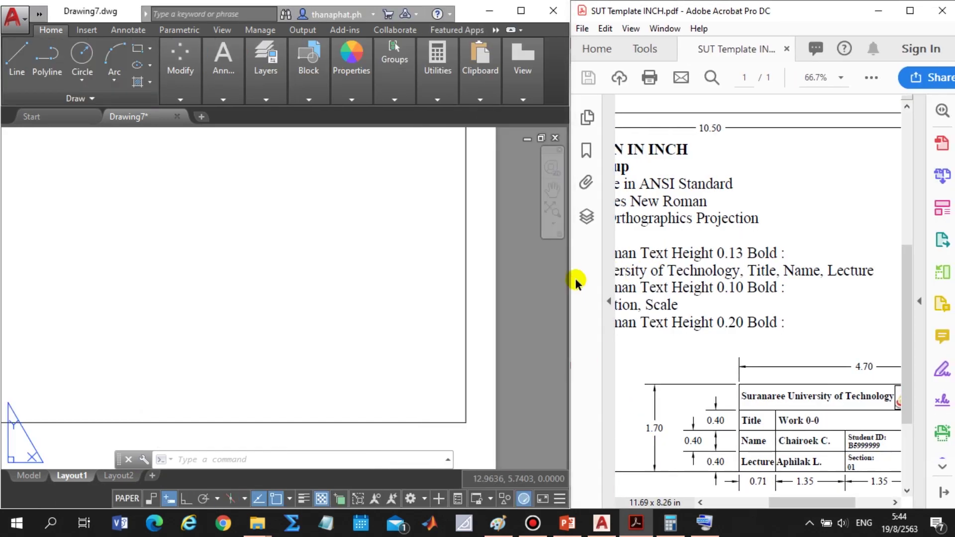
left_click_drag(568, 275, 612, 273)
Scroll the PDF to show the title block's 4.70 by 1.70 inch dimensions.
mouse_move(815, 503)
left_mouse_down()
mouse_move(857, 503)
mouse_move(837, 502)
mouse_move(872, 348)
left_mouse_up()
scroll(859, 348, "down", 1, "ctrl")
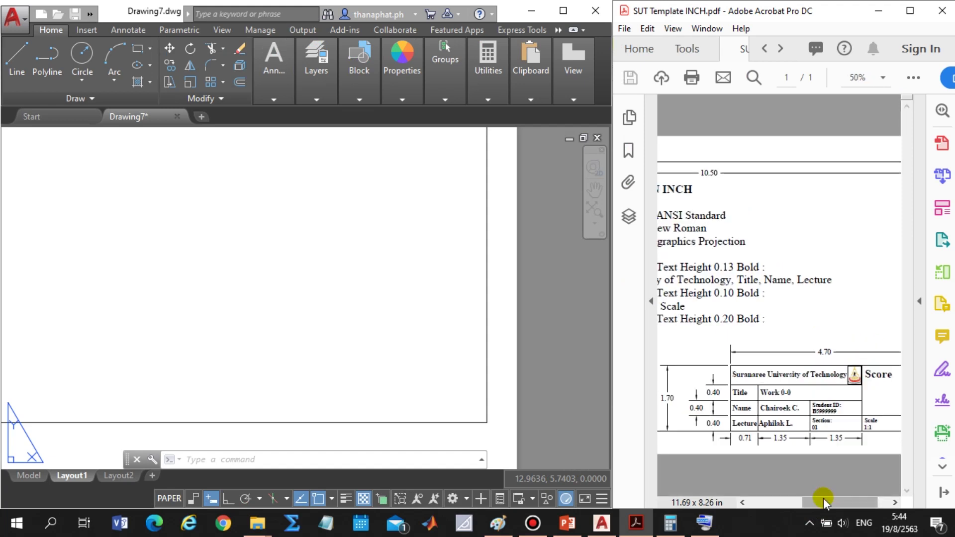
left_click_drag(821, 501, 829, 501)
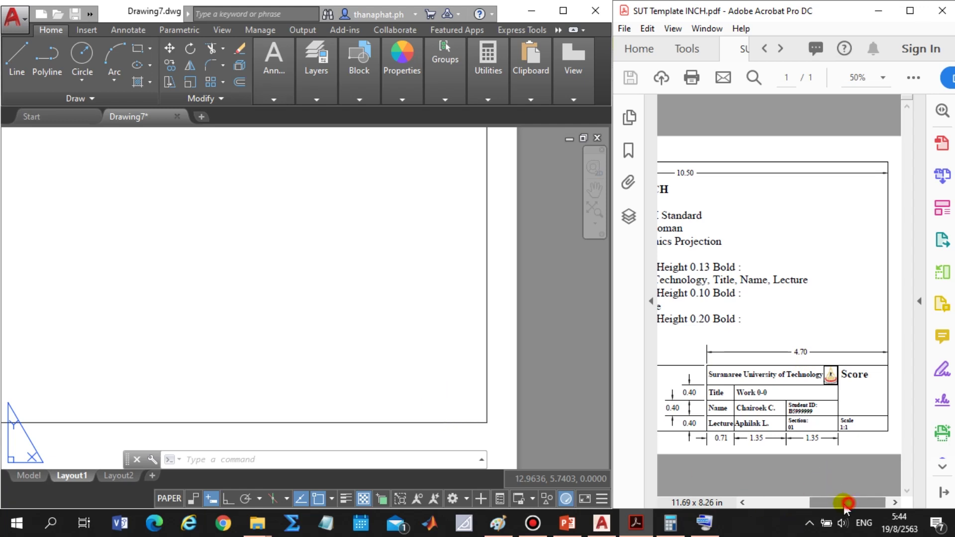
left_click_drag(848, 505, 825, 503)
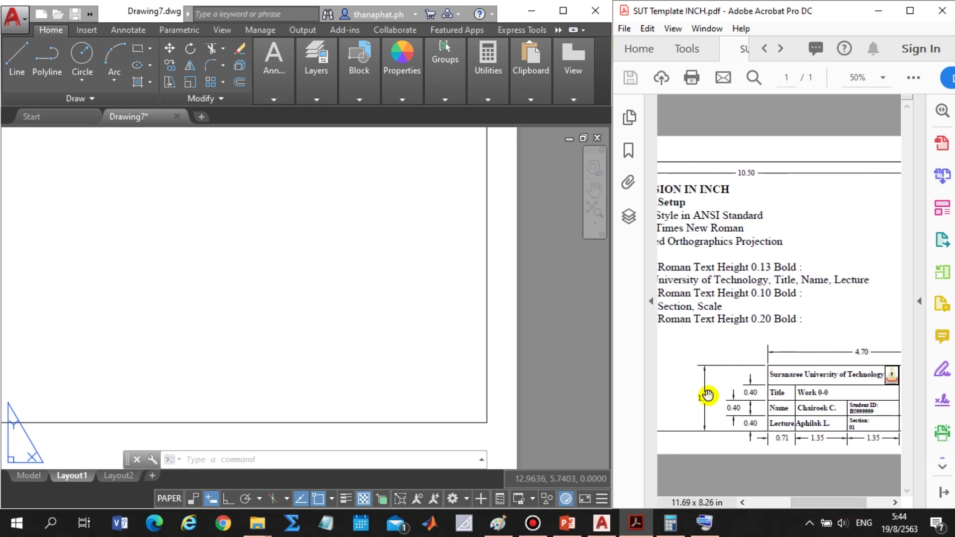
left_click(17, 63)
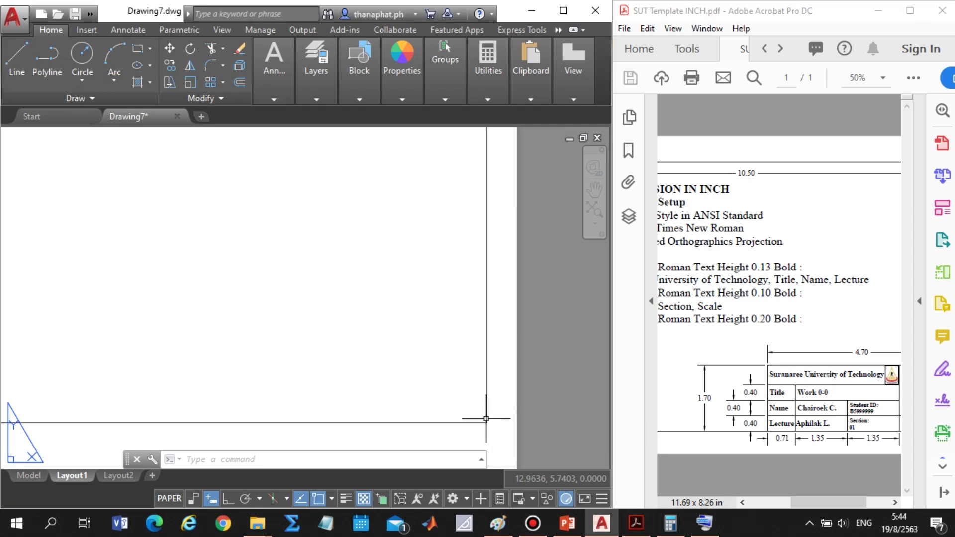
Start a line with object snap on and Endpoint snapping confirmed.
left_click(25, 57)
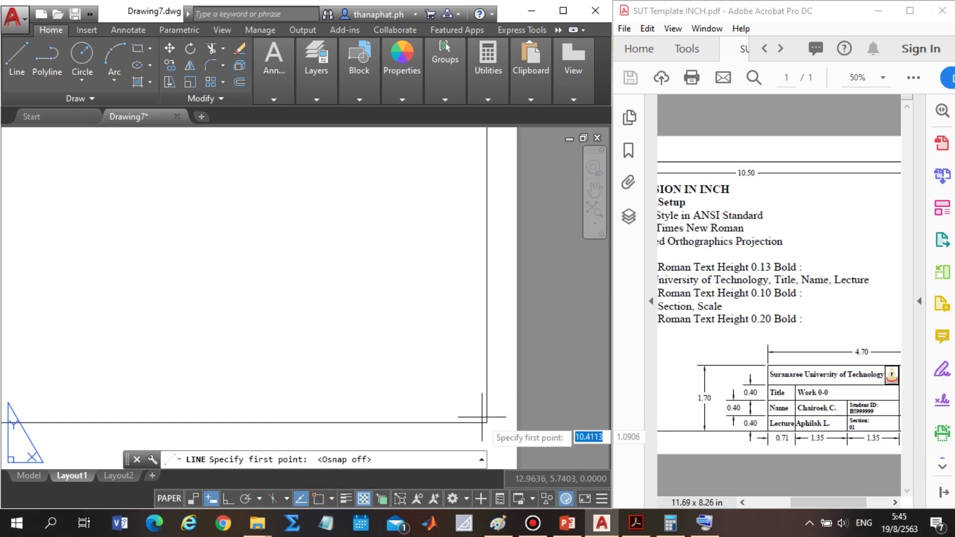
left_click(332, 499)
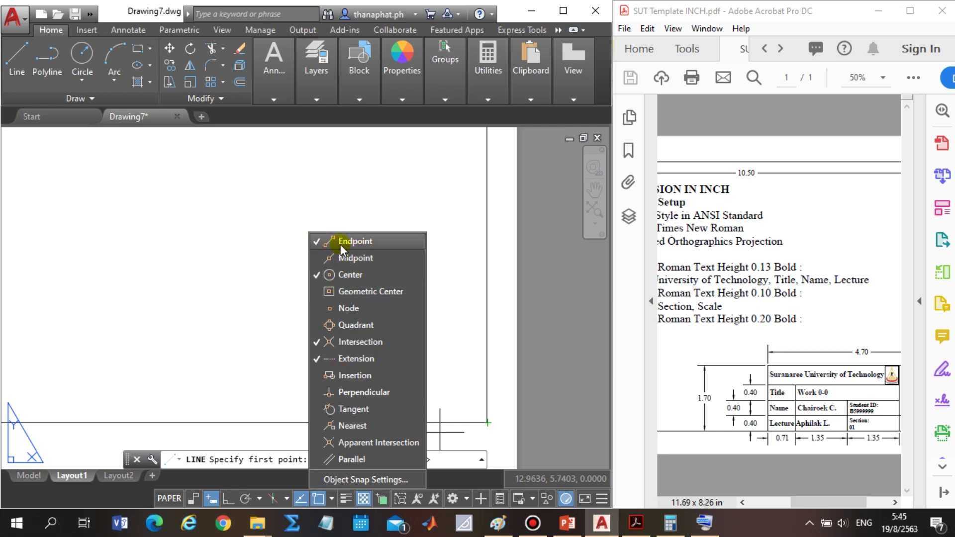
left_click(332, 499)
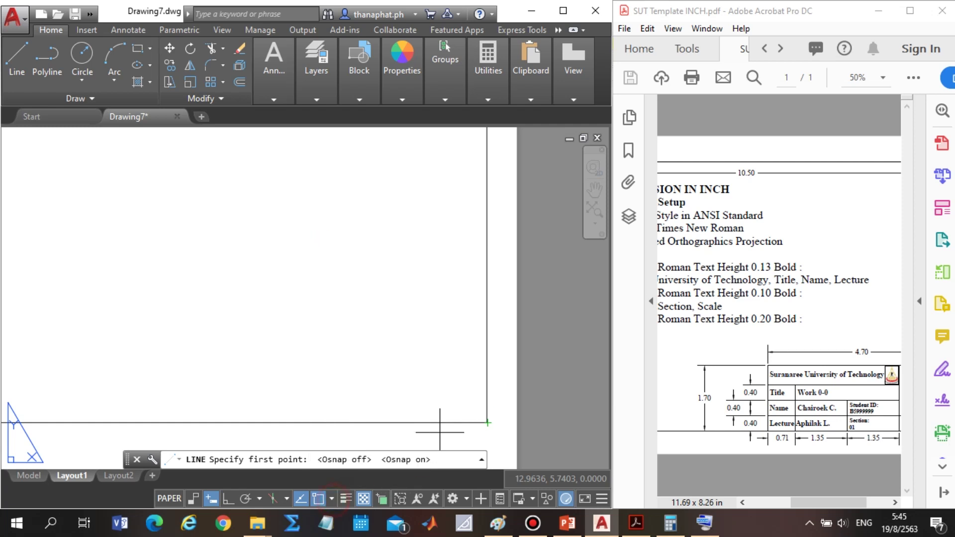
From the border's lower-right corner, draw with Ortho 1.7 up and then 4.7 left.
left_click(487, 423)
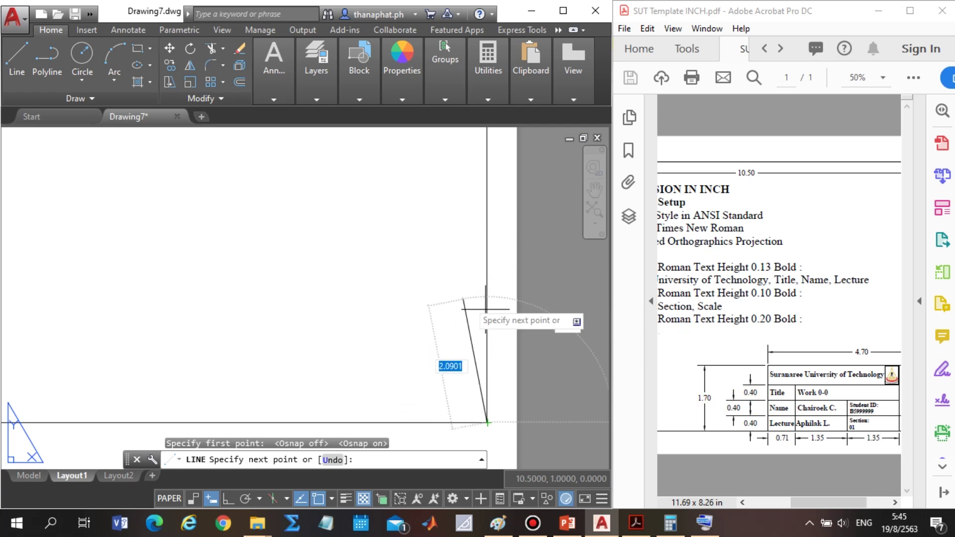
left_click(230, 497)
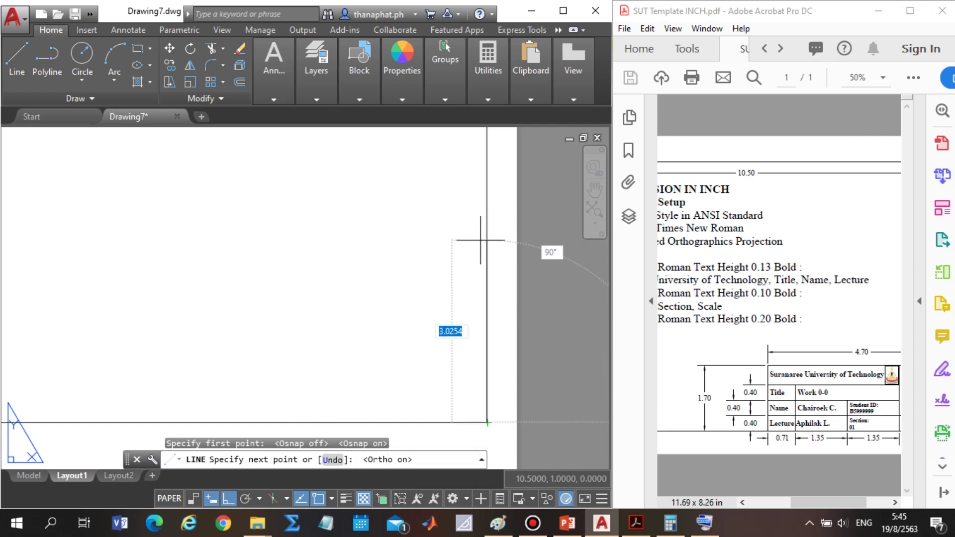
type("1.7")
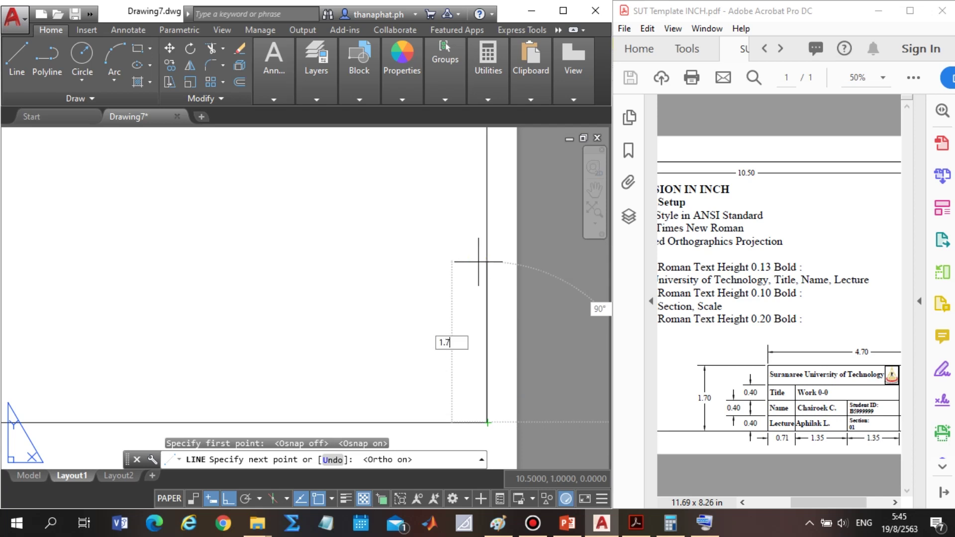
key("Return")
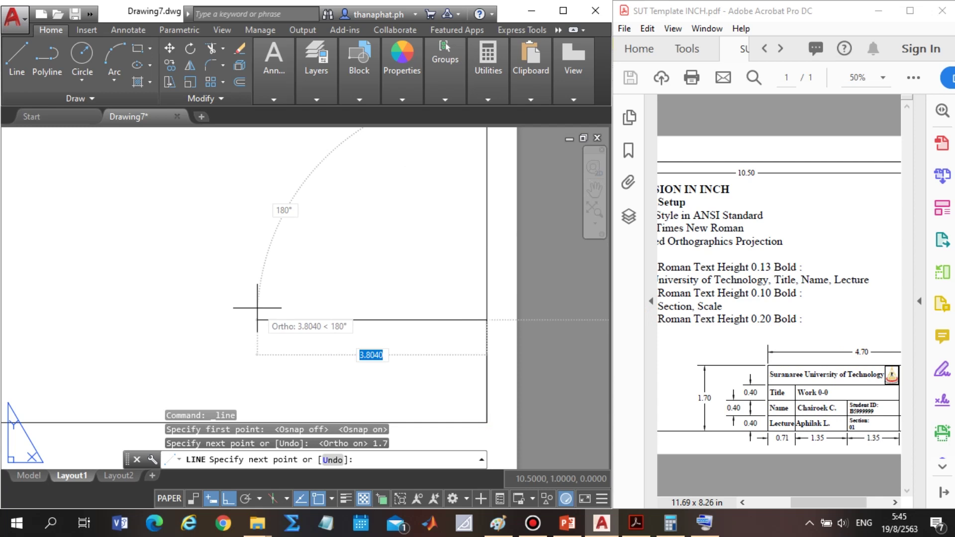
type("4.7")
key("Return")
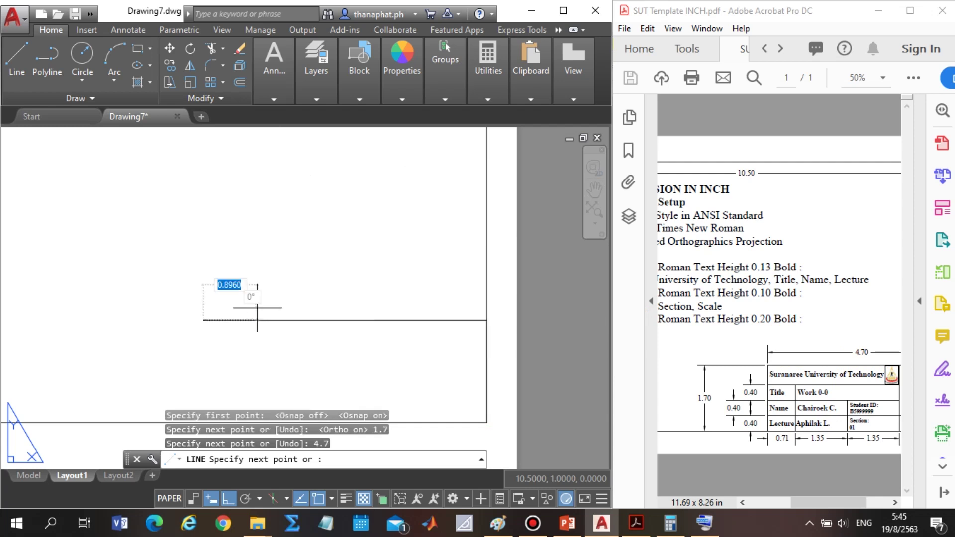
scroll(217, 282, "down", 1)
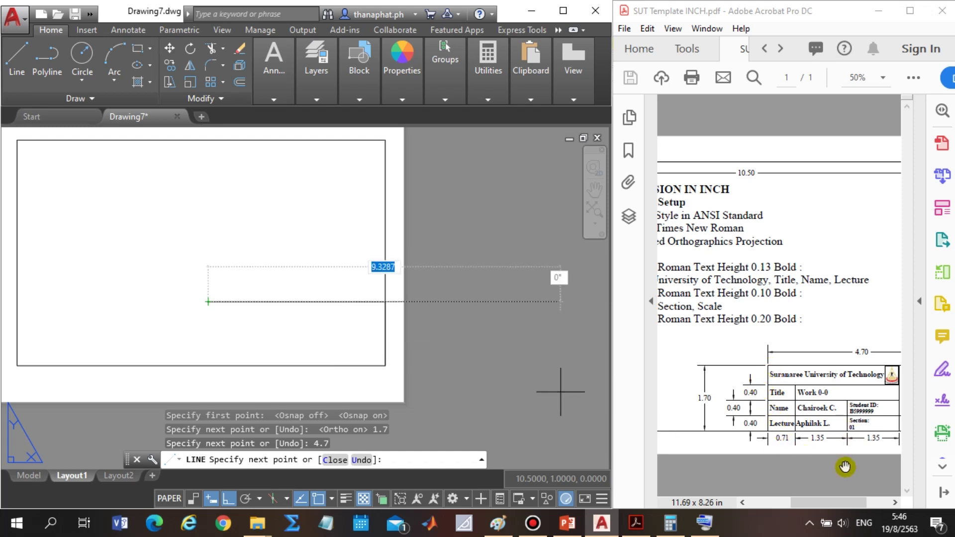
left_click_drag(826, 504, 835, 505)
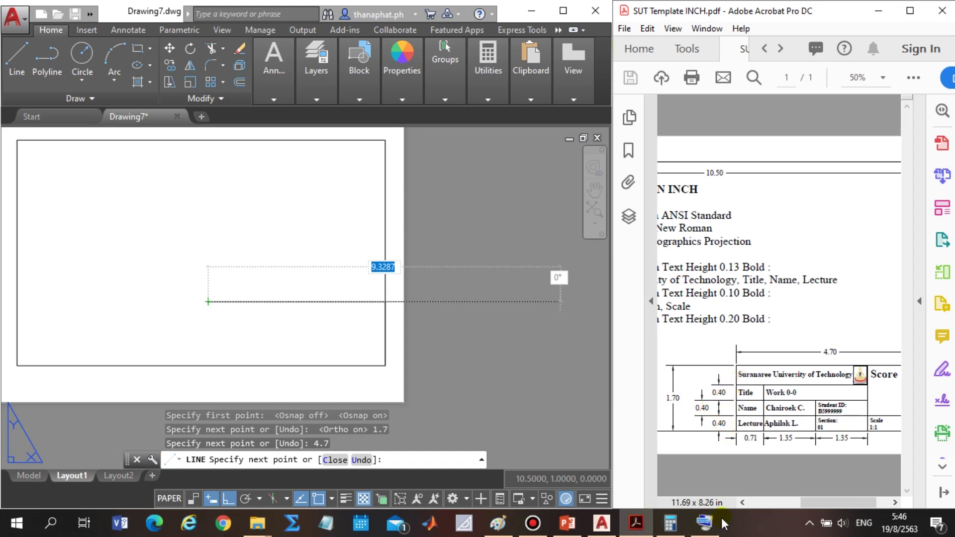
Clear Calculator and enter 1.7, checking the title block height on the PDF.
left_click(670, 522)
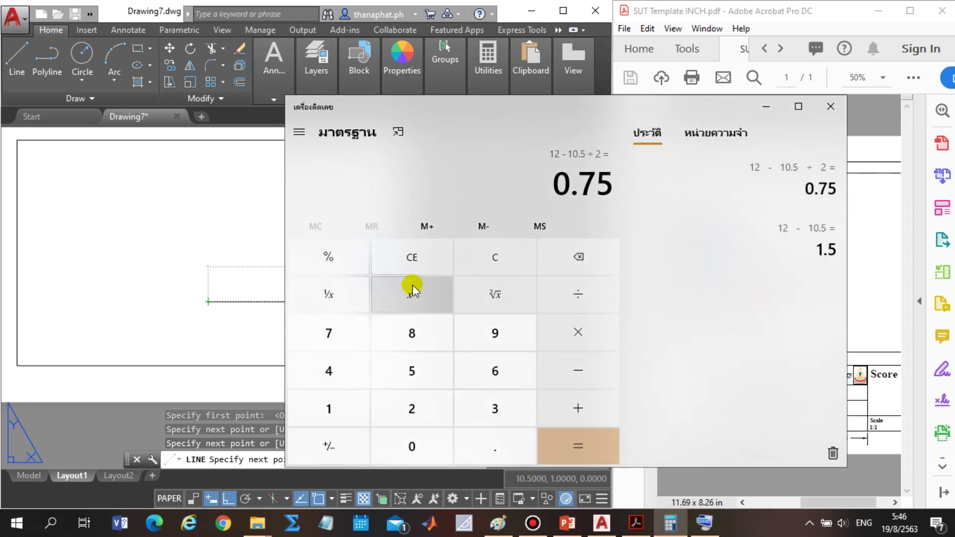
left_click(488, 261)
left_click(338, 413)
left_click(488, 455)
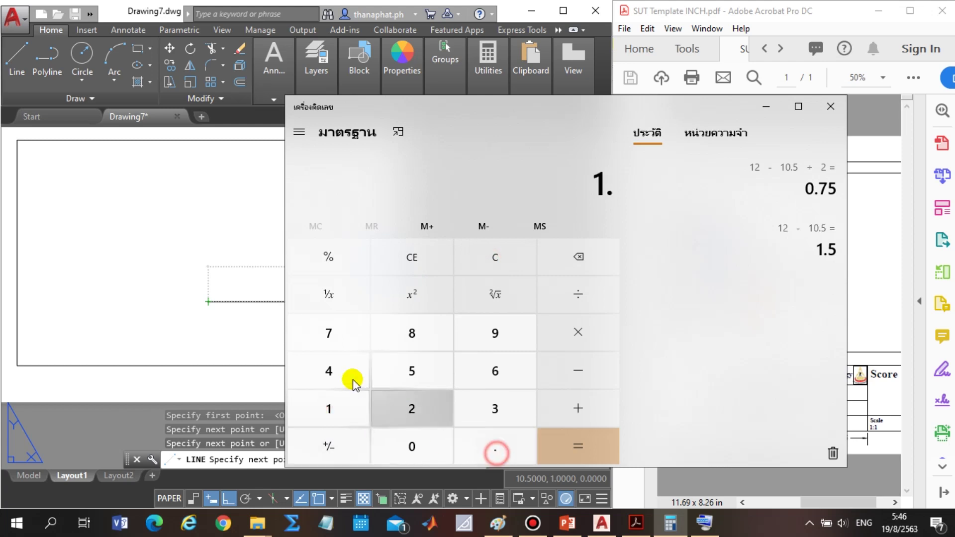
left_click(338, 369)
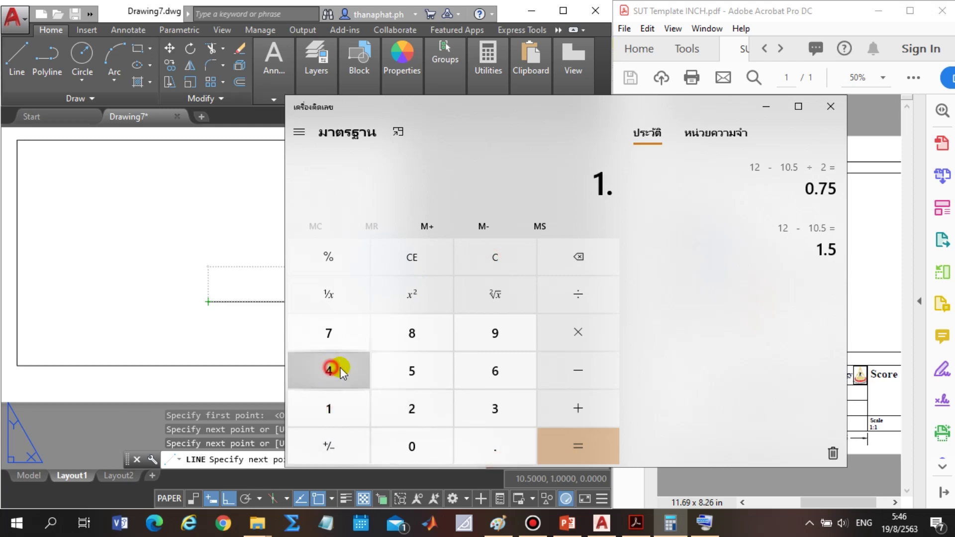
left_click(818, 15)
left_click(670, 522)
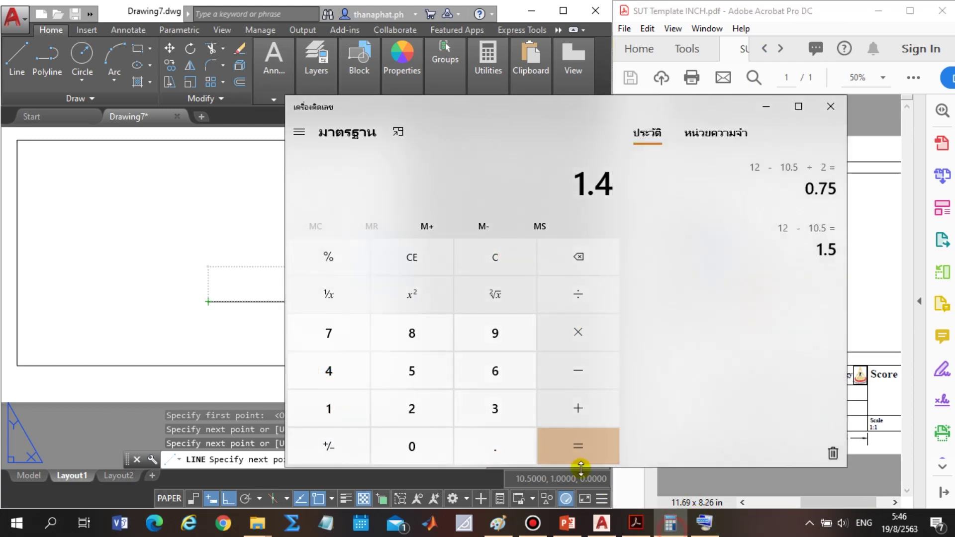
left_click(551, 254)
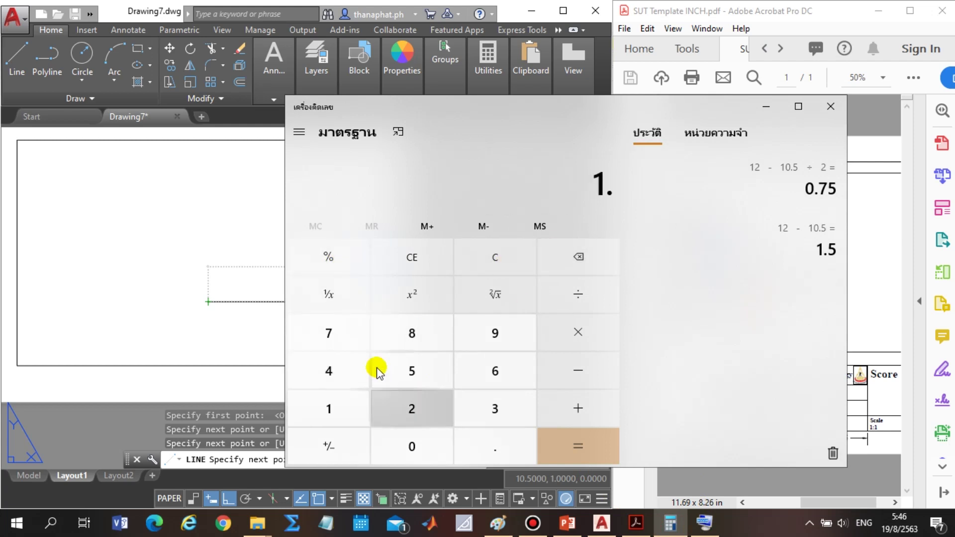
left_click(332, 334)
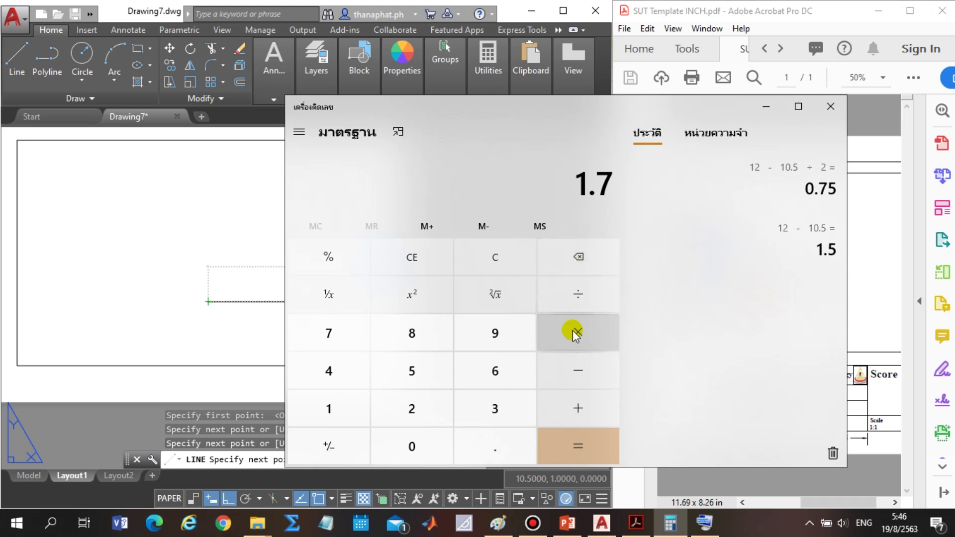
Subtract three 0.4 row heights from 1.7 to get 0.5, then minimize Calculator.
left_click(586, 378)
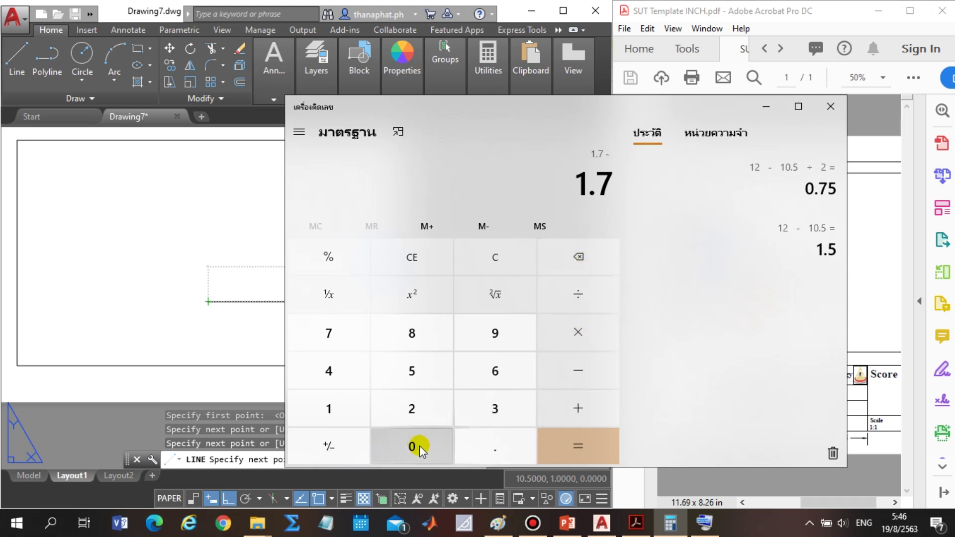
left_click(412, 446)
left_click(493, 447)
left_click(329, 369)
left_click(574, 370)
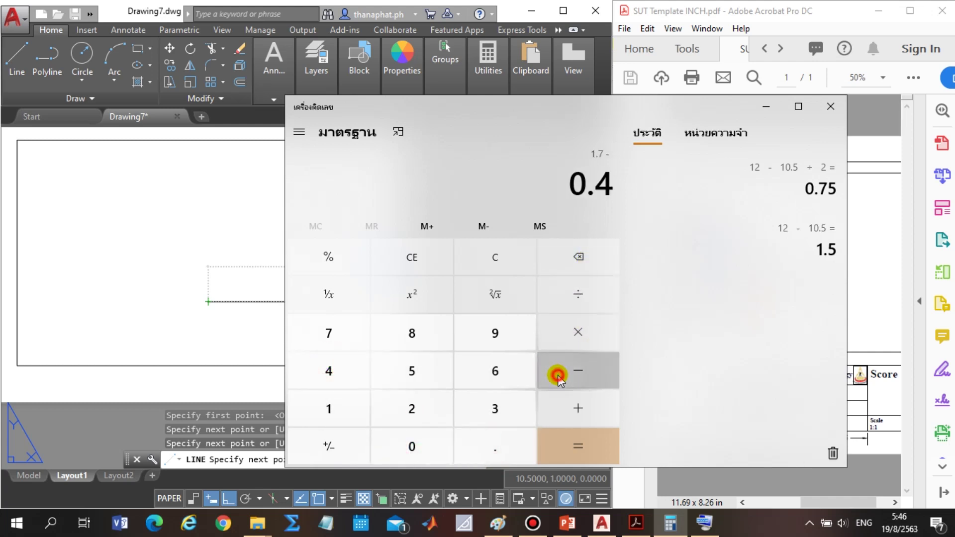
left_click(412, 446)
left_click(495, 447)
left_click(328, 371)
left_click(567, 371)
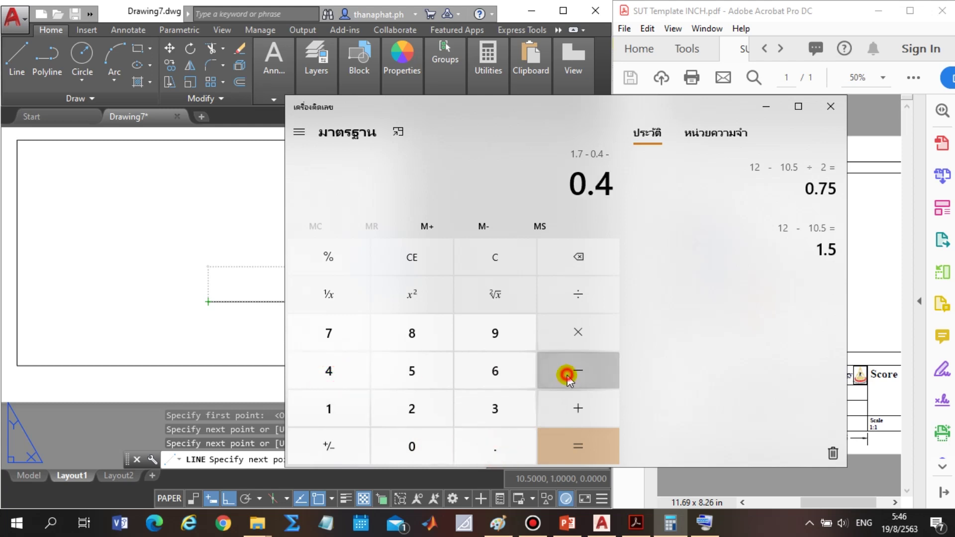
left_click(422, 448)
left_click(504, 446)
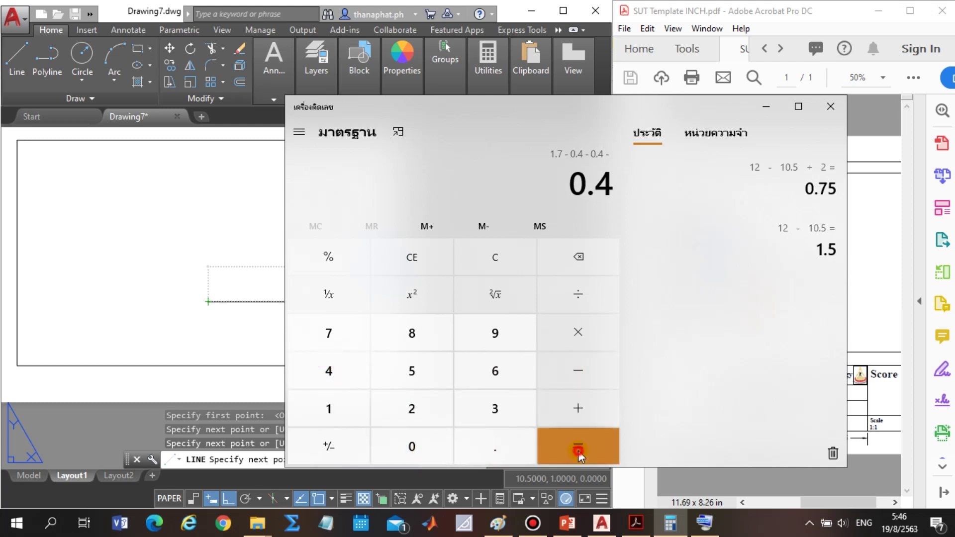
left_click(577, 444)
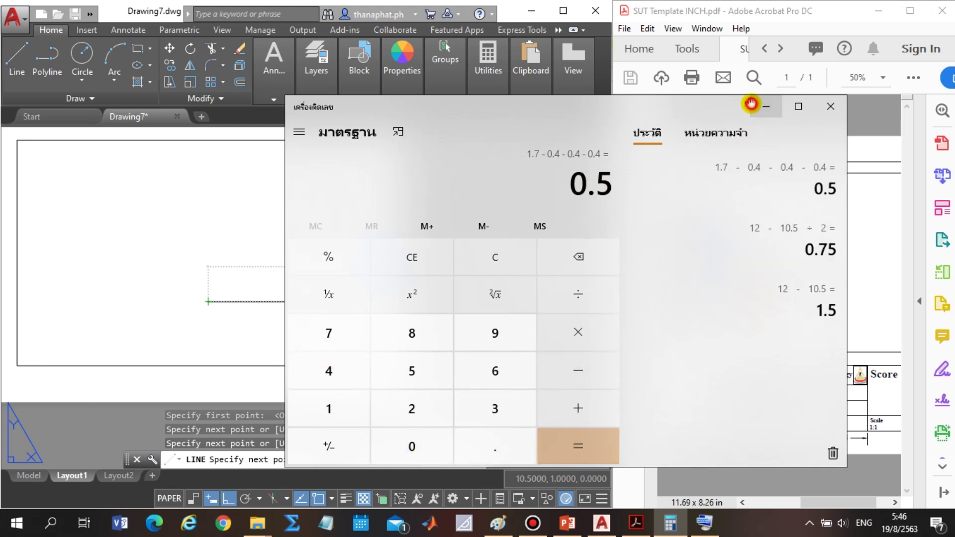
left_click(764, 106)
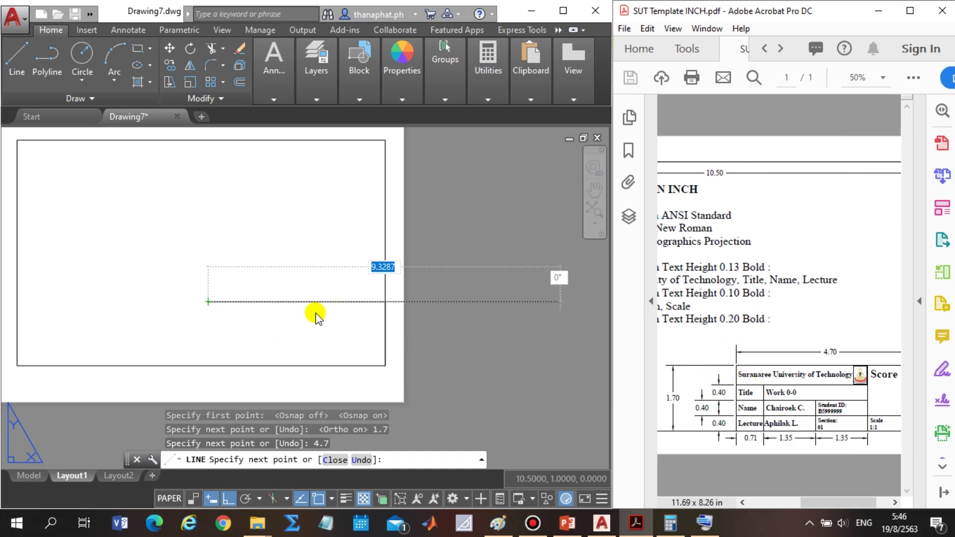
Draw the left edge down in 0.5, 0.4, 0.4 segments, end on the bottom border, and exit LINE.
left_click(464, 182)
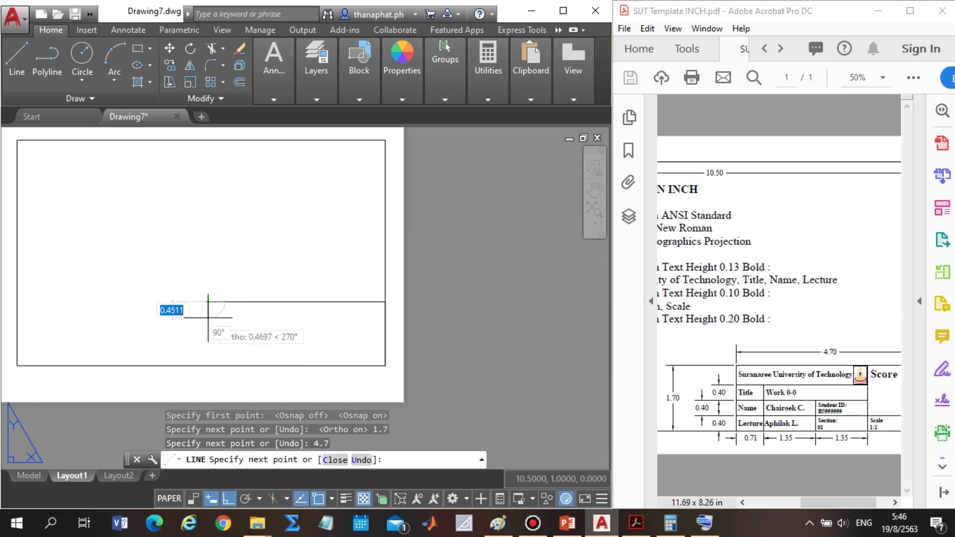
type("0.")
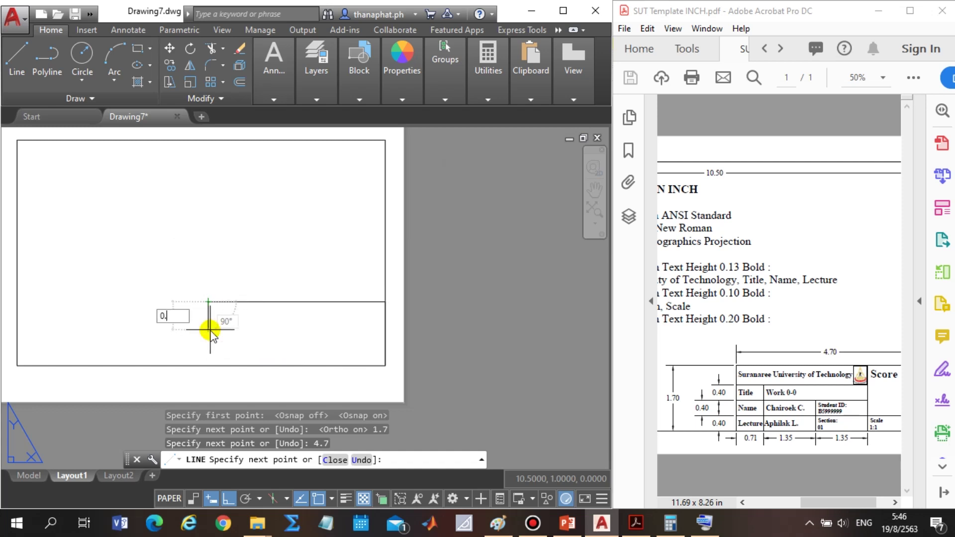
key("Return")
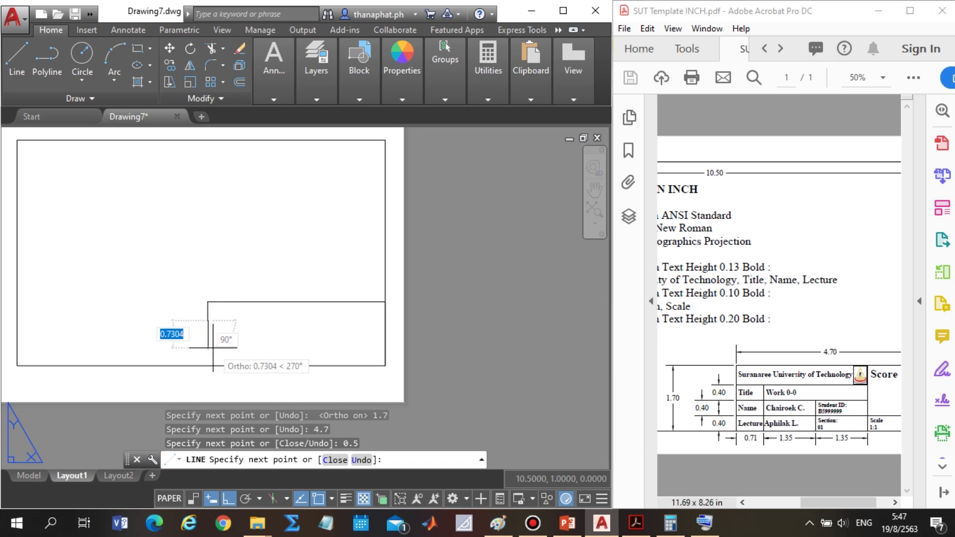
left_click(213, 348)
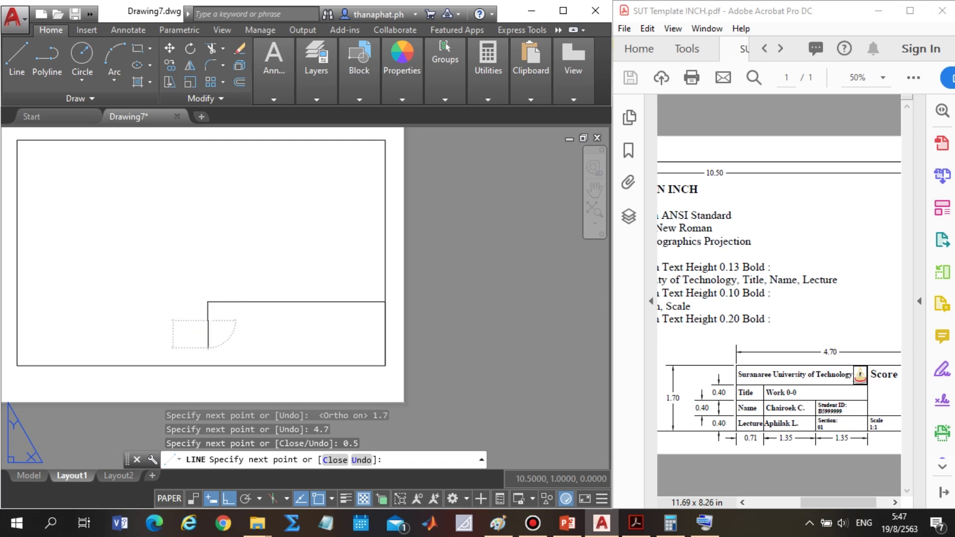
type("0.4")
key("Return")
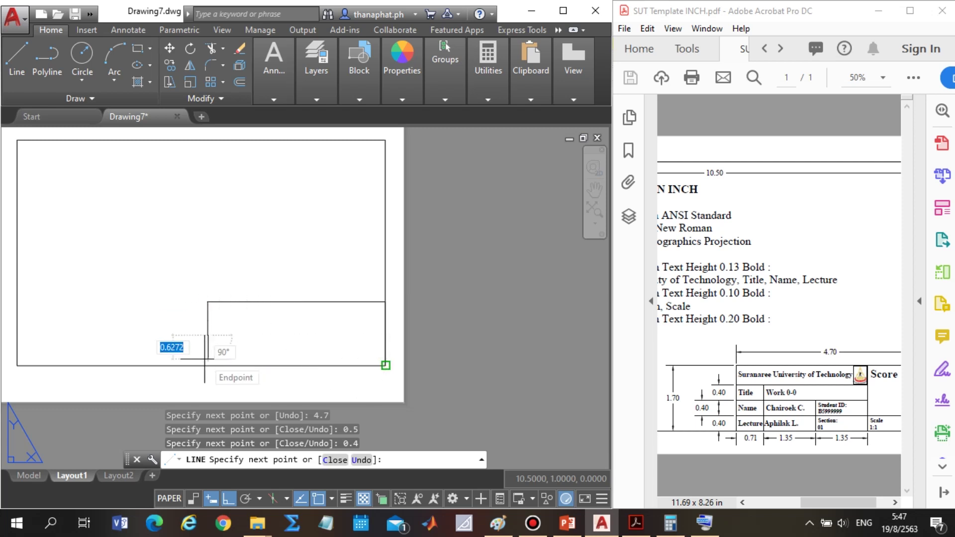
type("0.4")
key("Return")
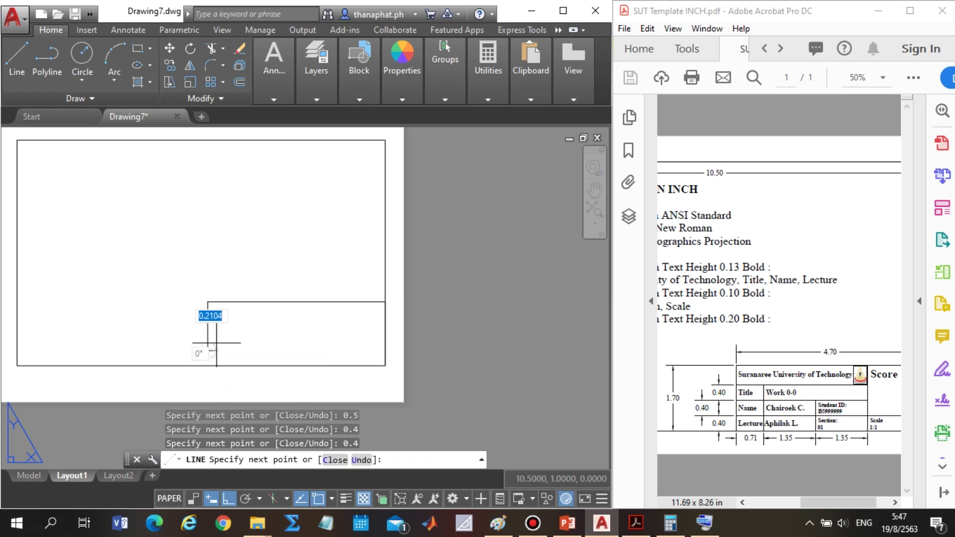
scroll(210, 362, "up", 2)
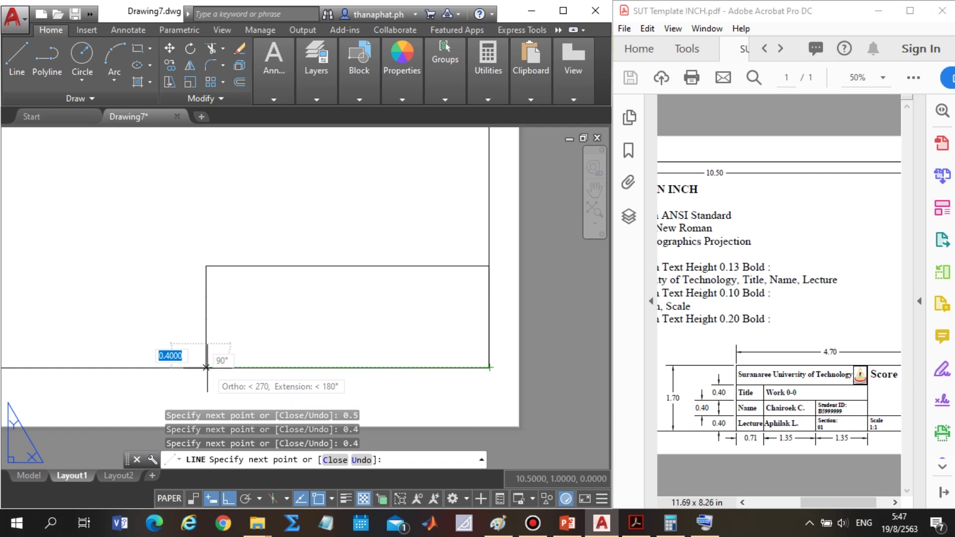
left_click(206, 367)
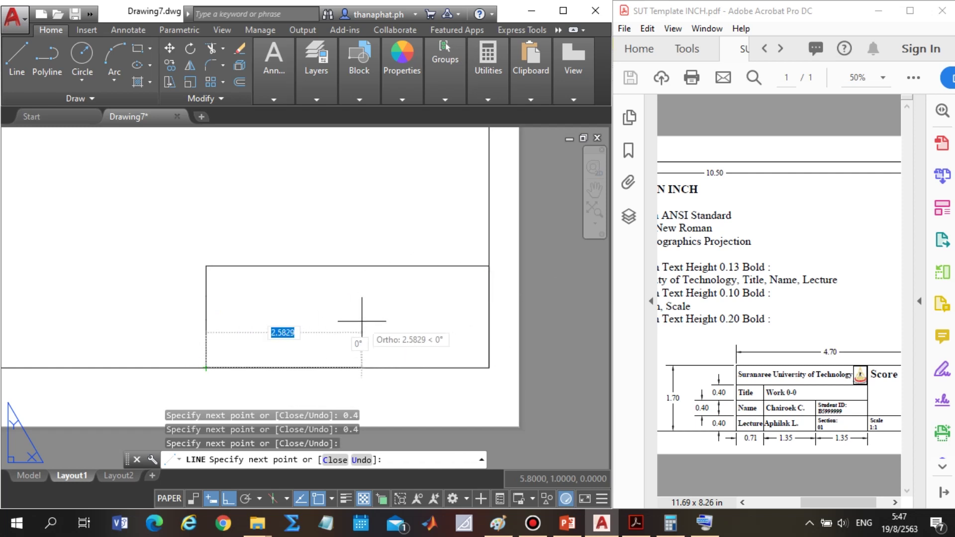
key("Escape")
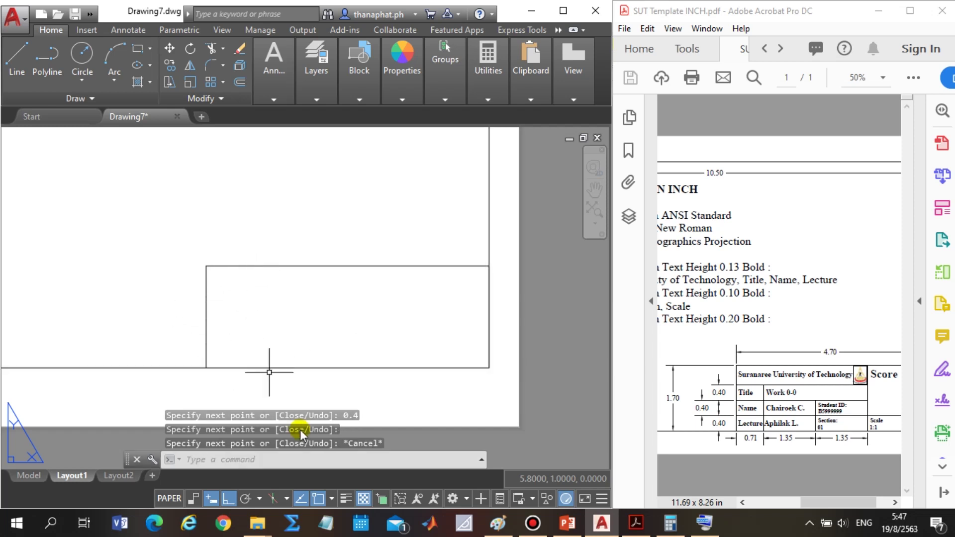
left_click(704, 522)
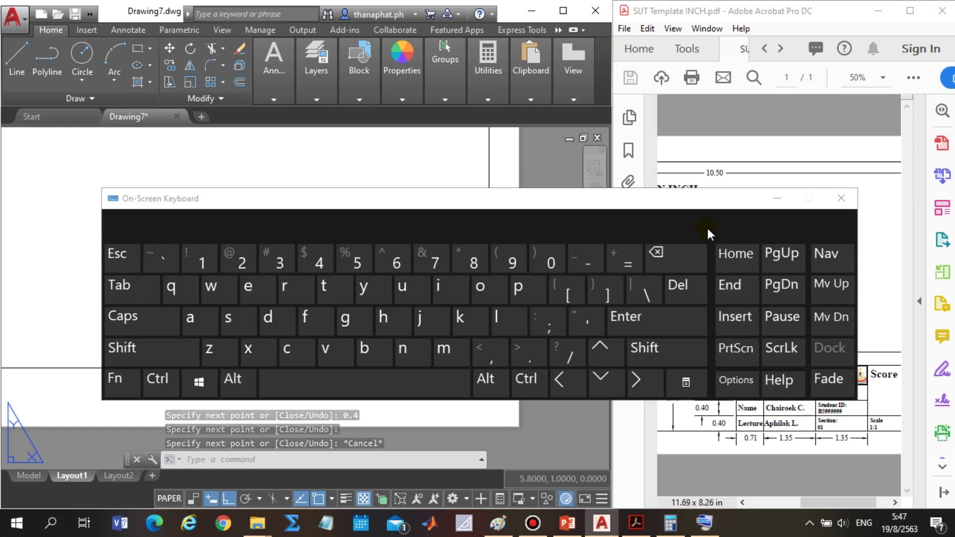
left_click(785, 198)
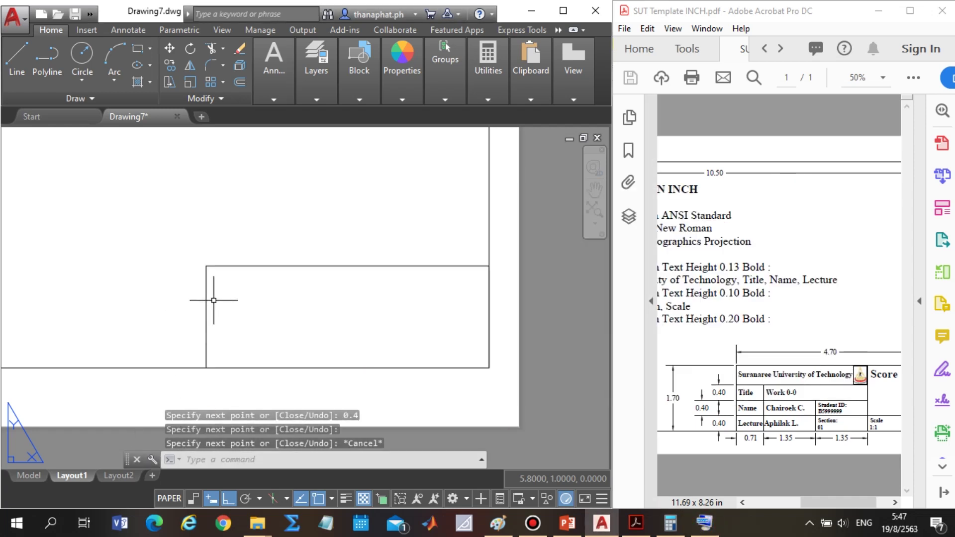
left_click(206, 280)
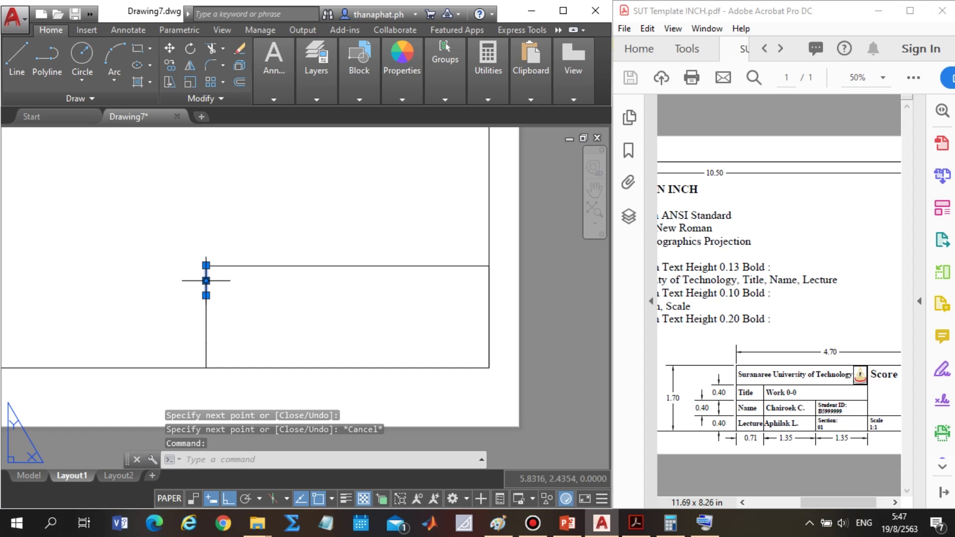
left_click(205, 311)
key("Escape")
left_click(208, 330)
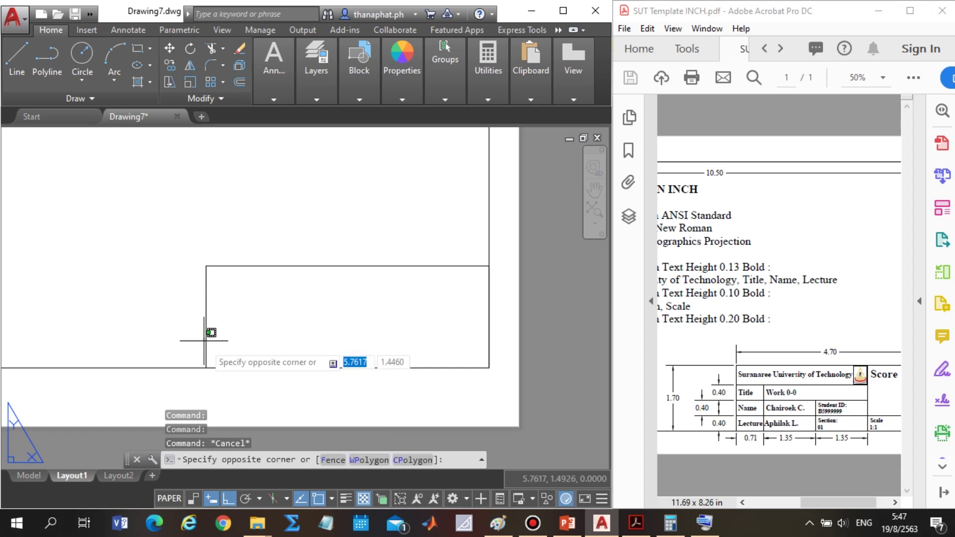
key("Escape")
left_click(206, 335)
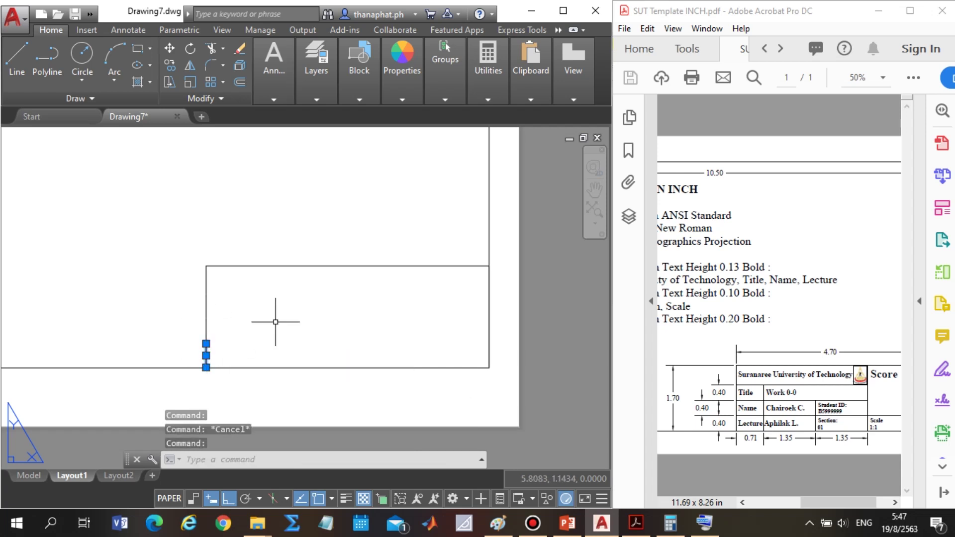
key("Escape")
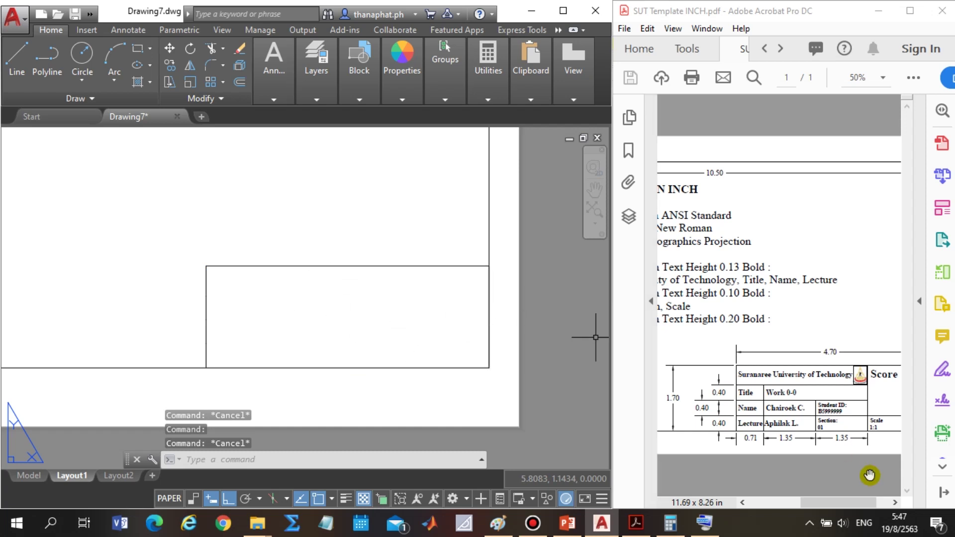
left_click_drag(821, 502, 830, 502)
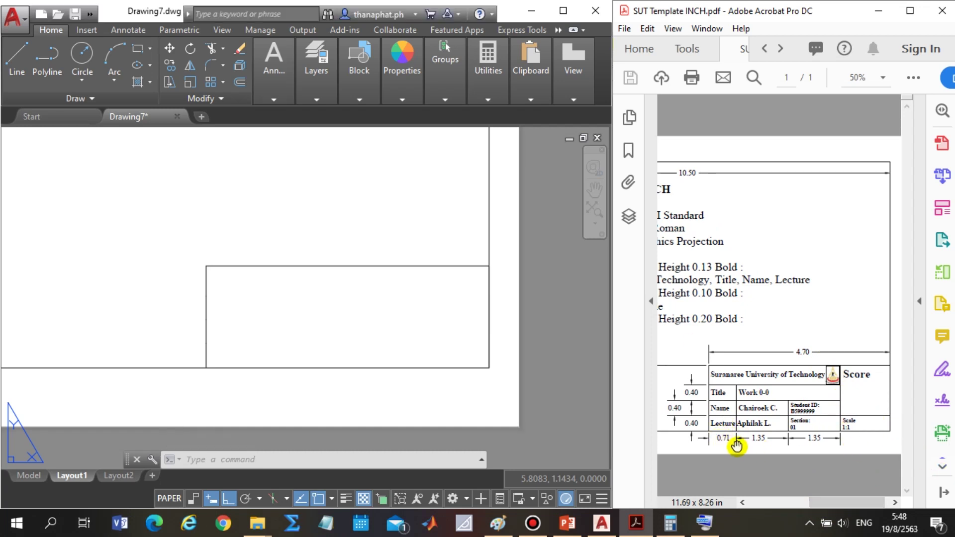
Draw a line from the title block's lower-left corner in 0.71, 1.35 and 1.35 inch segments.
left_click(17, 57)
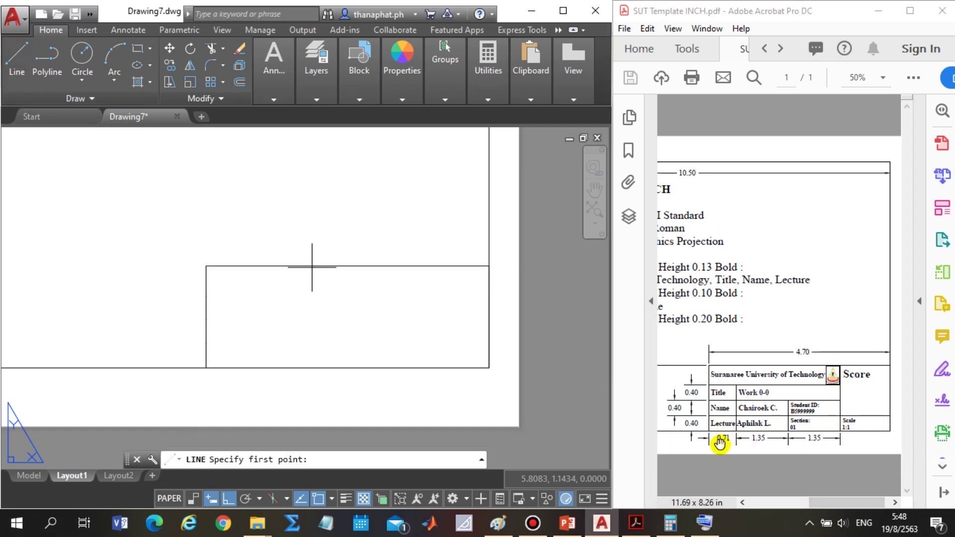
left_click(206, 368)
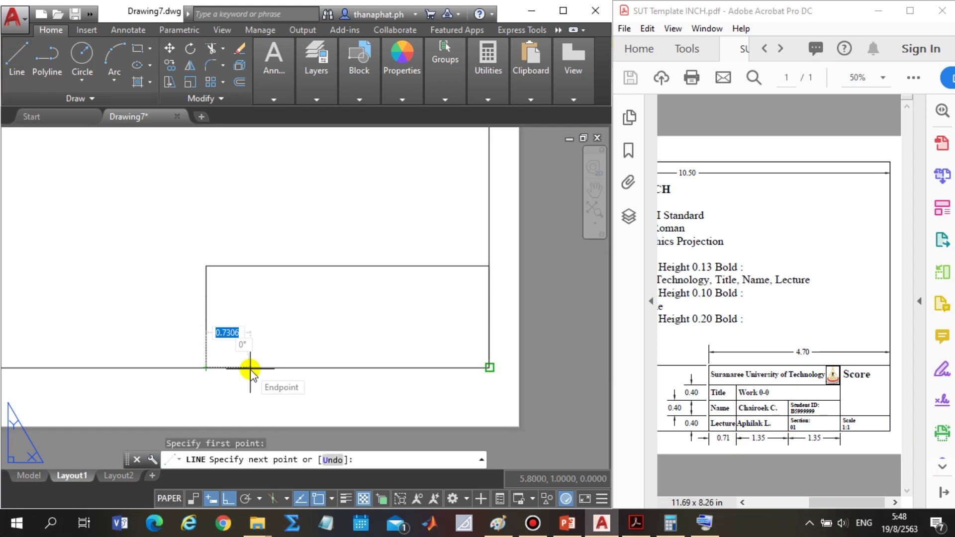
type("0.")
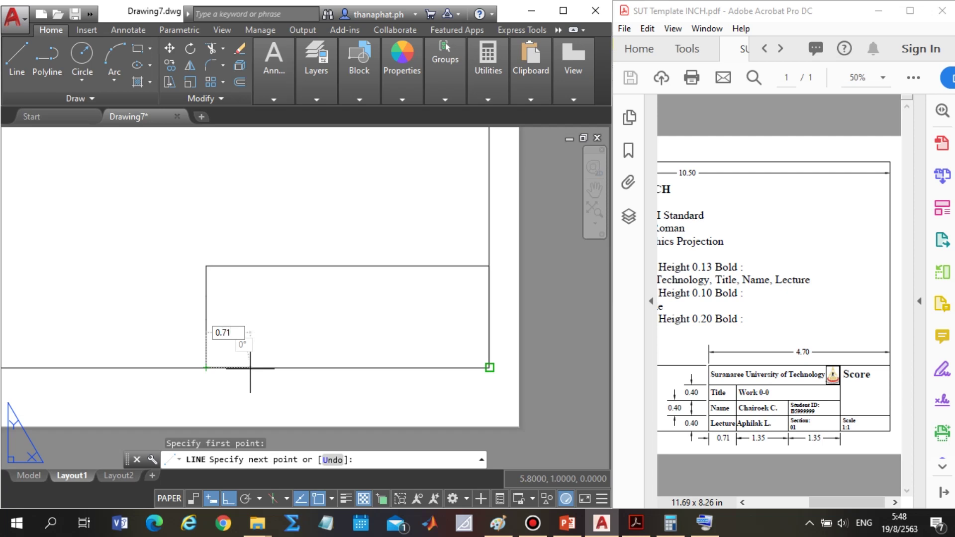
key("Return")
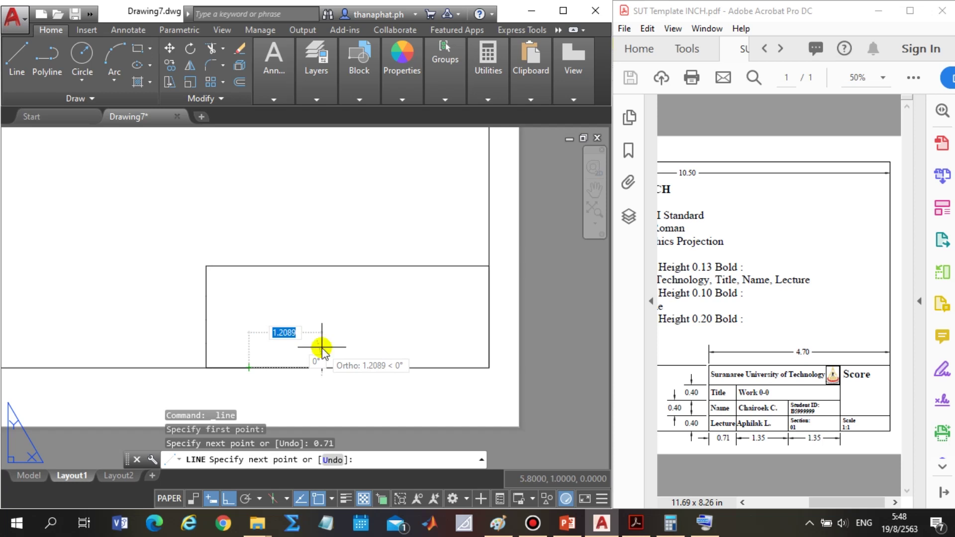
type("1.")
key("Return")
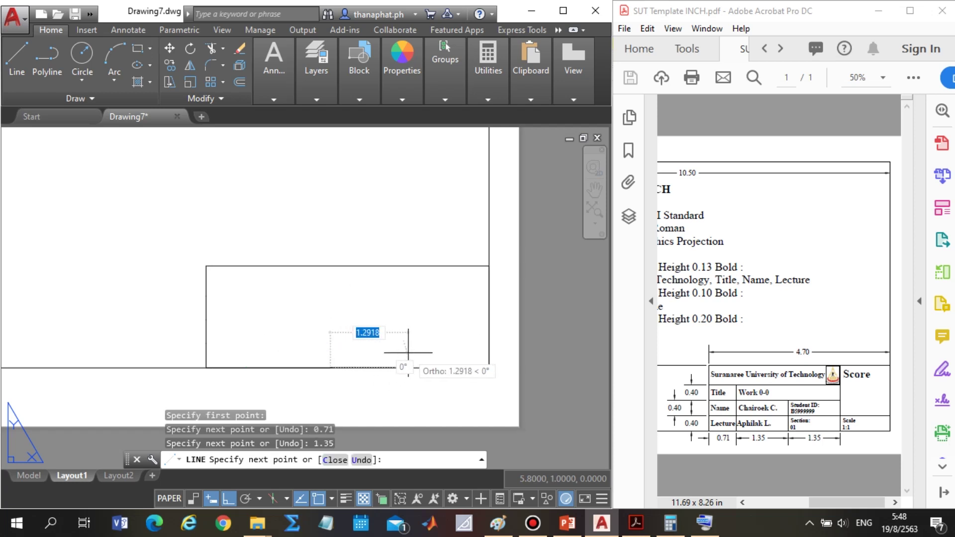
type("1.35")
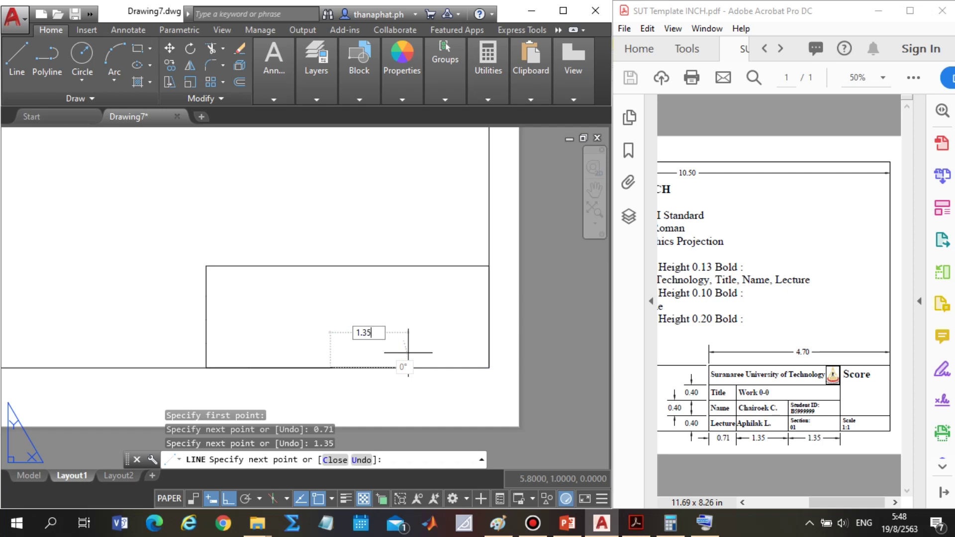
key("Return")
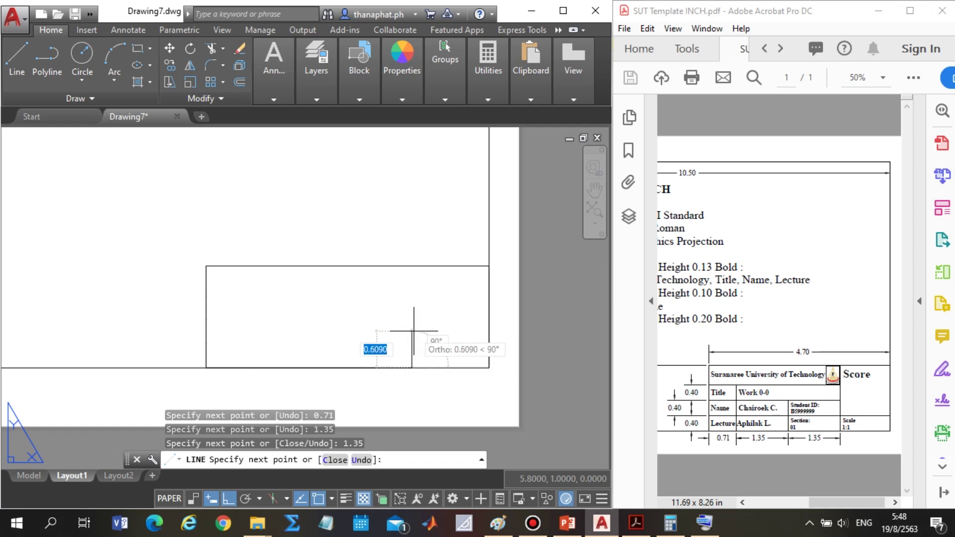
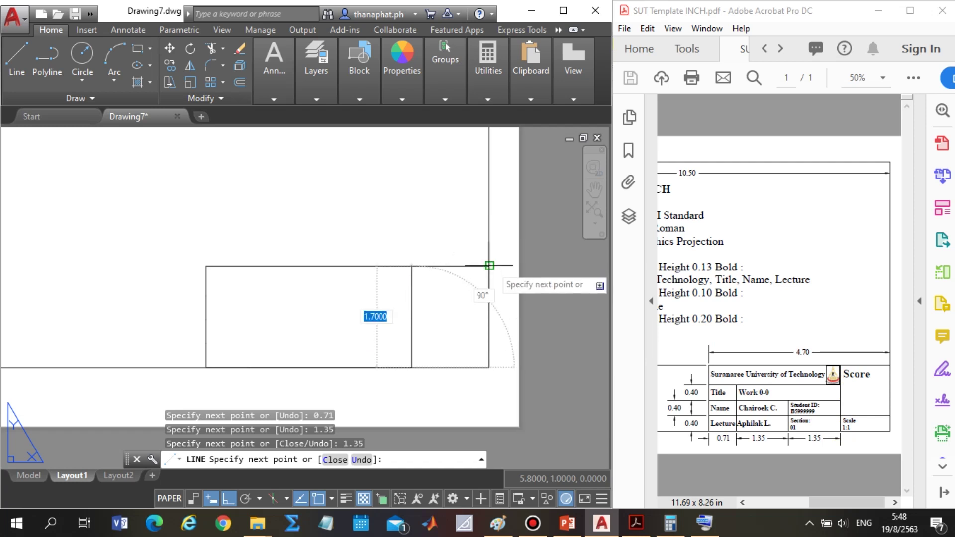
Finish the vertical divider at the top edge, then draw a 4.70-long horizontal line near the bottom.
left_click(411, 266)
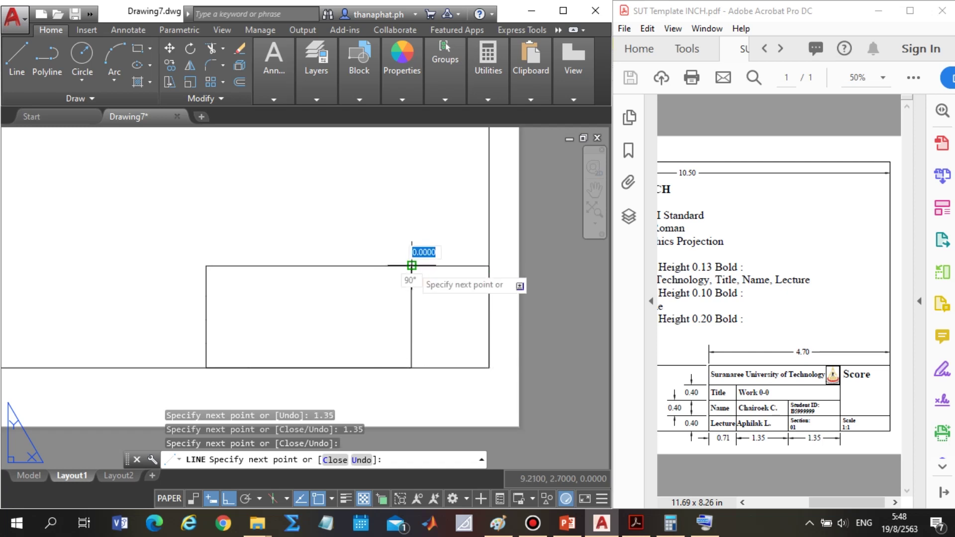
key("Escape")
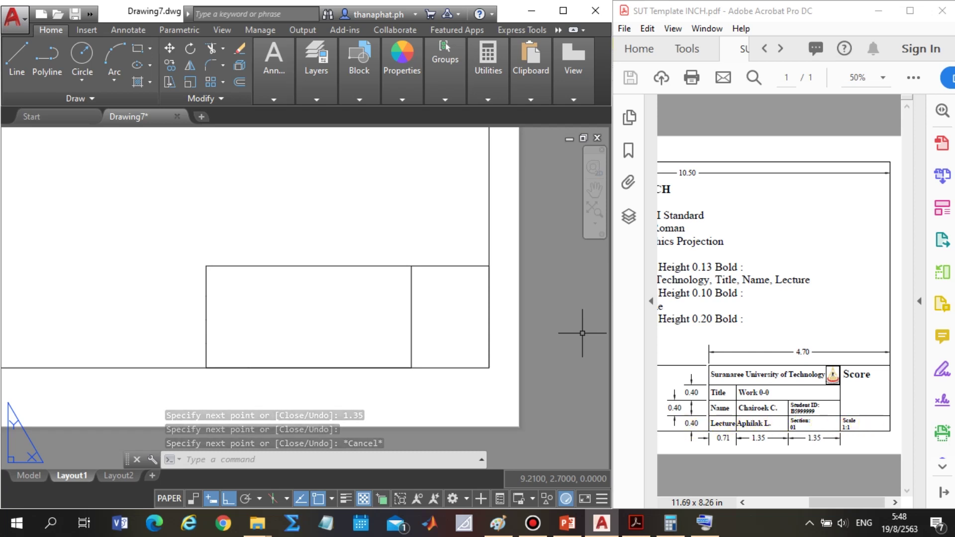
left_click(11, 58)
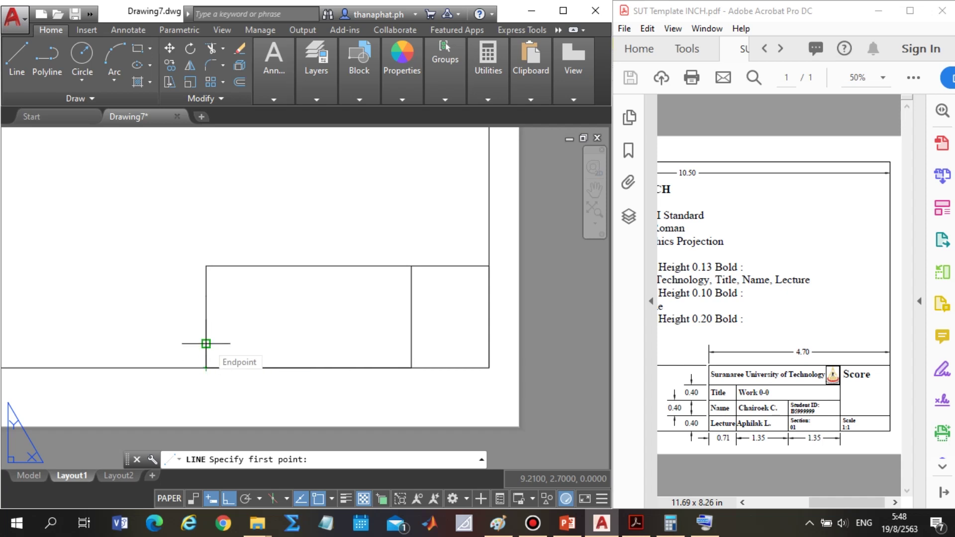
left_click(206, 343)
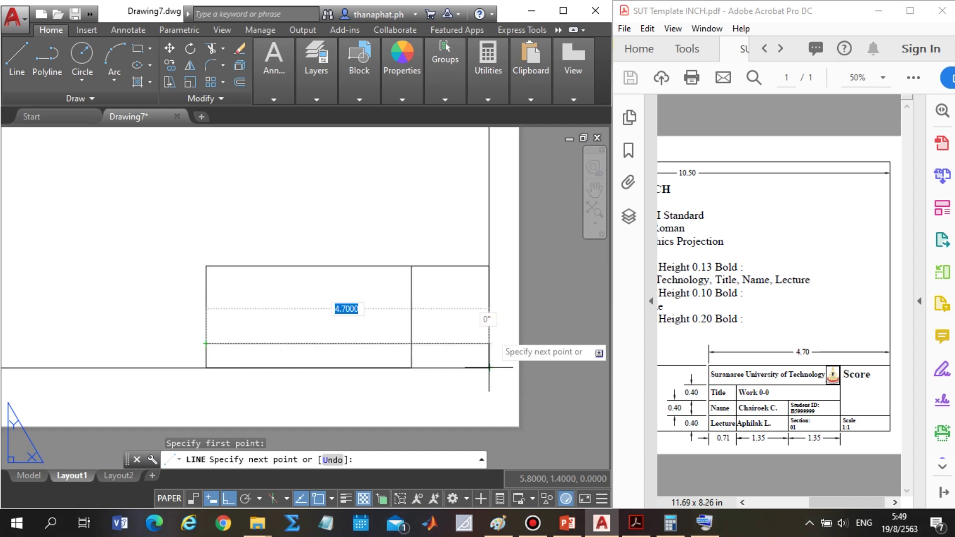
left_click(489, 343)
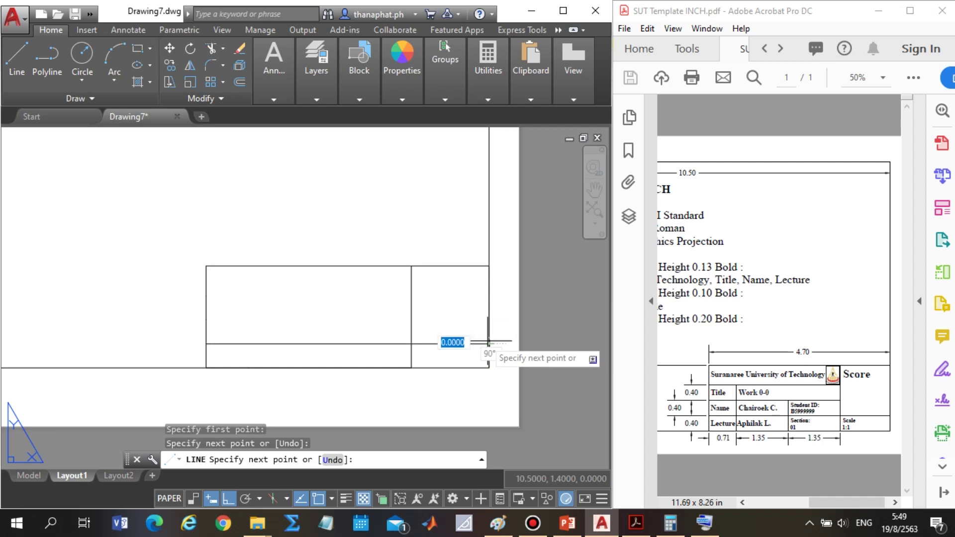
key("Escape")
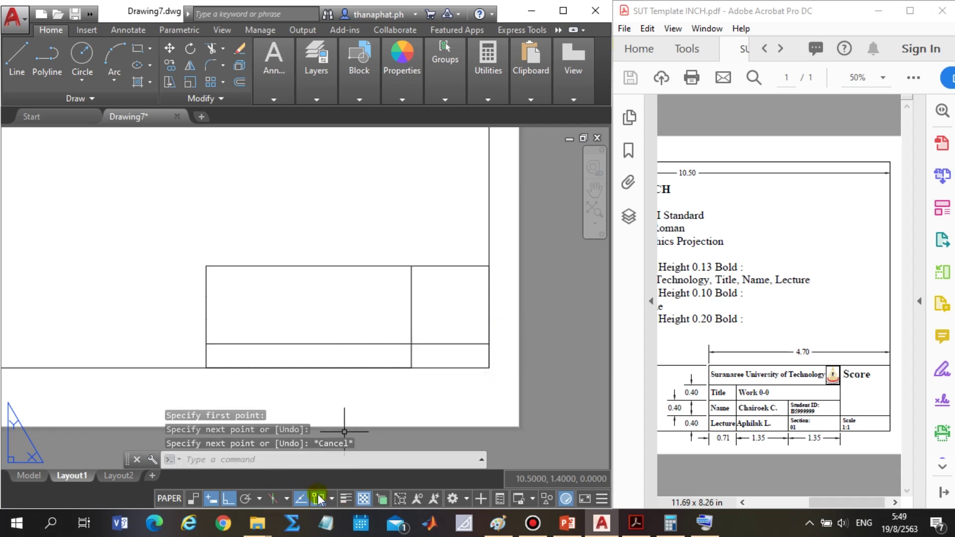
Check the snap modes, then draw two horizontal lines from the left edge to the vertical divider.
left_click(331, 499)
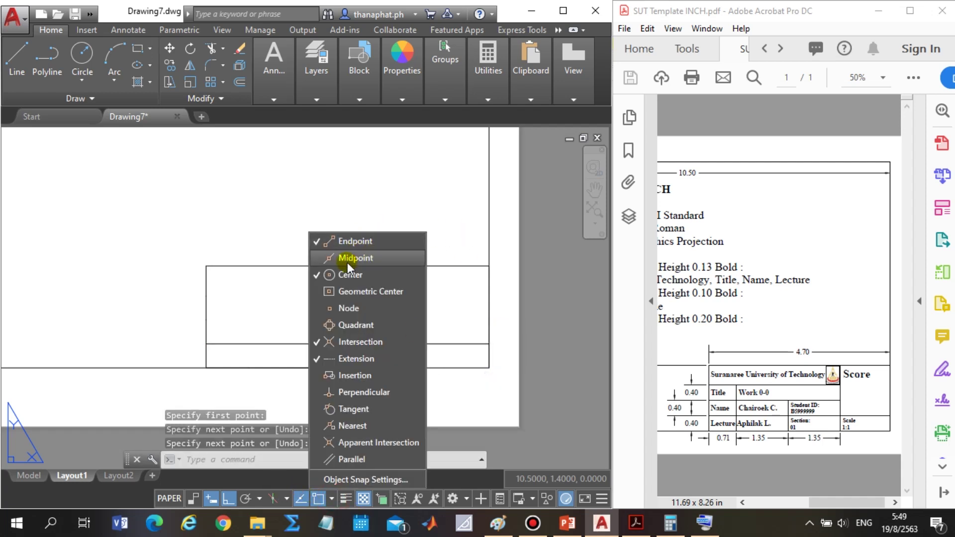
left_click(330, 501)
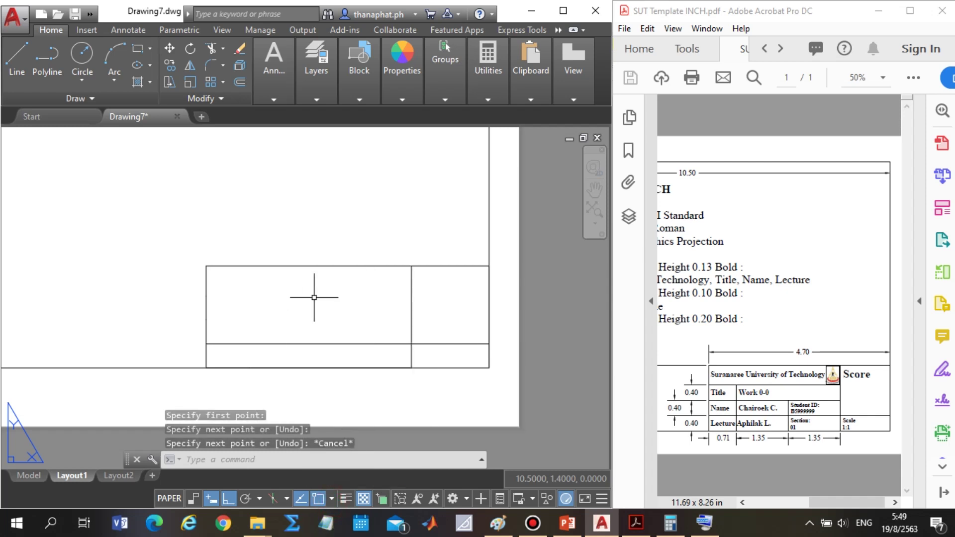
left_click(17, 61)
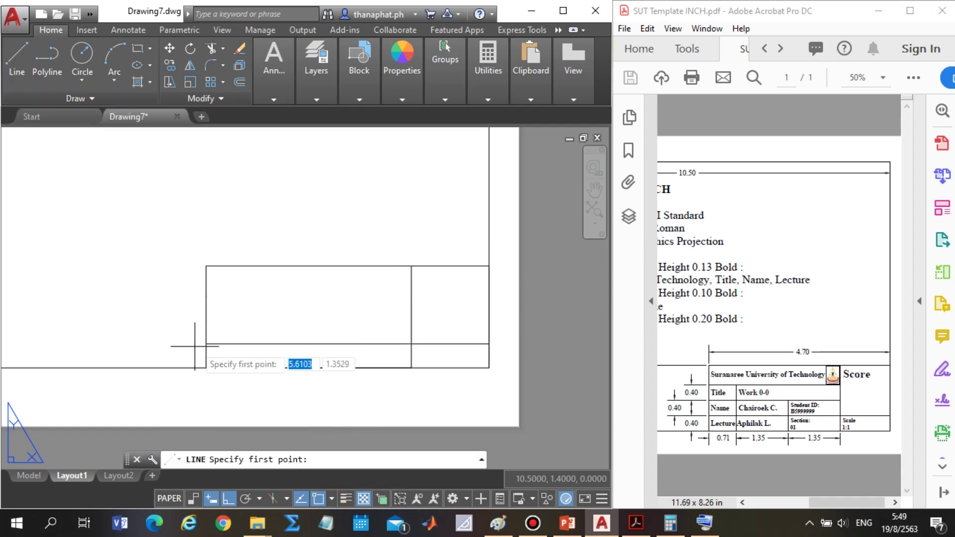
left_click(206, 320)
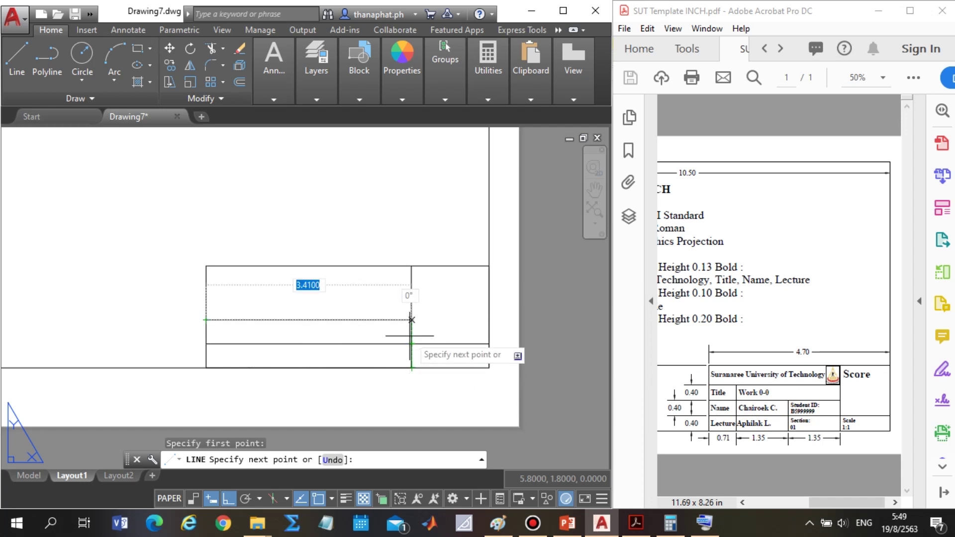
left_click(411, 319)
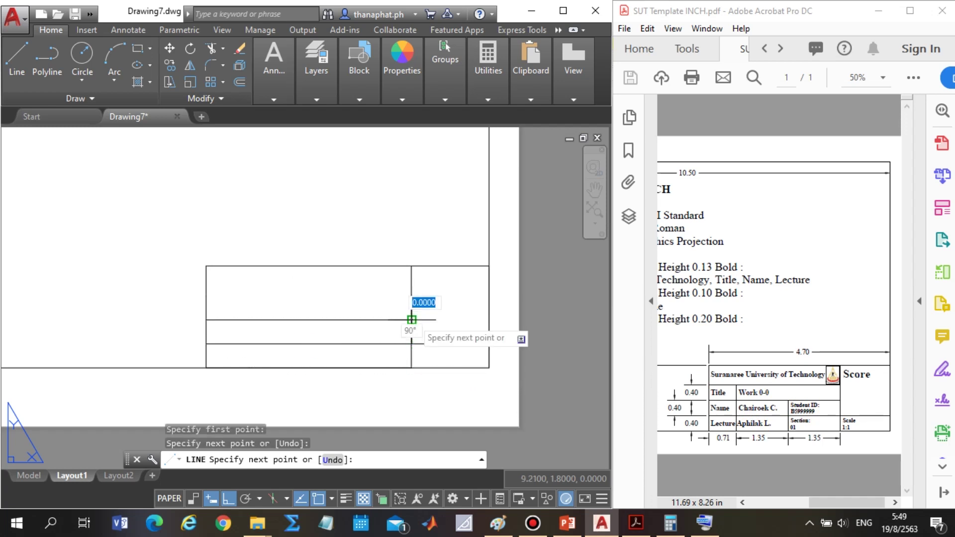
key("Escape")
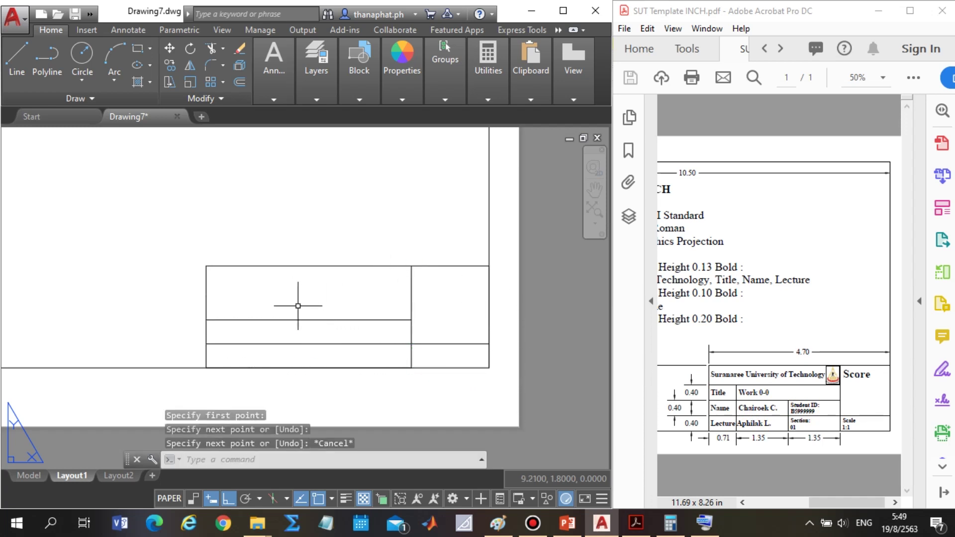
key("Return")
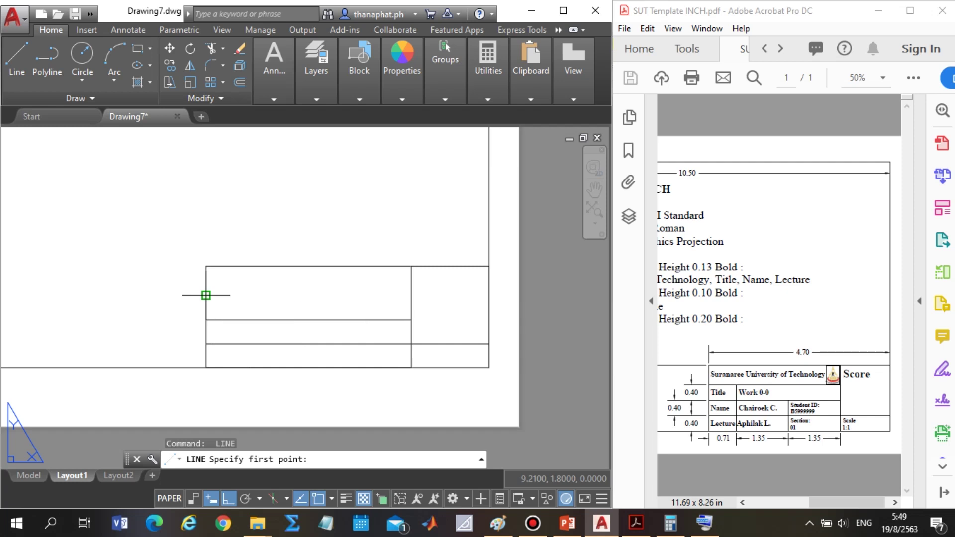
left_click(206, 295)
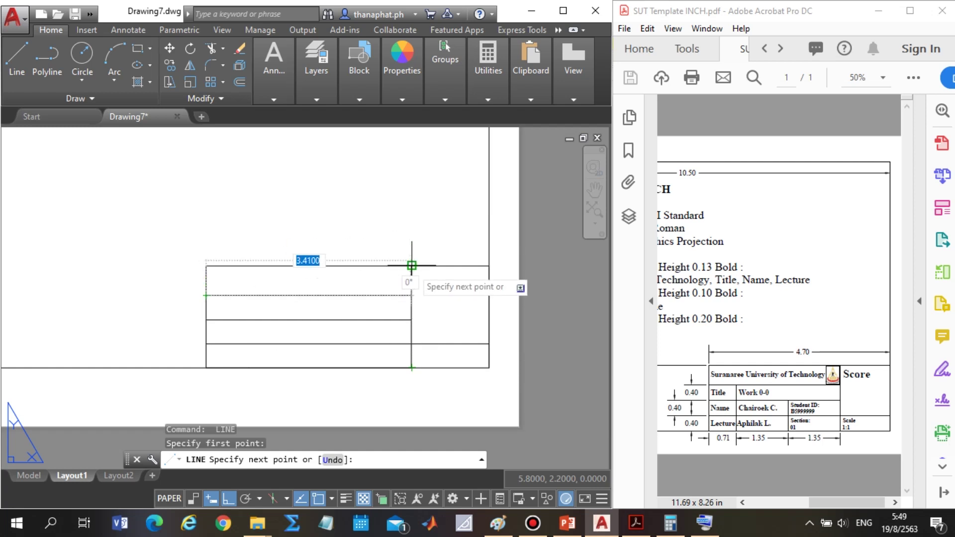
left_click(411, 296)
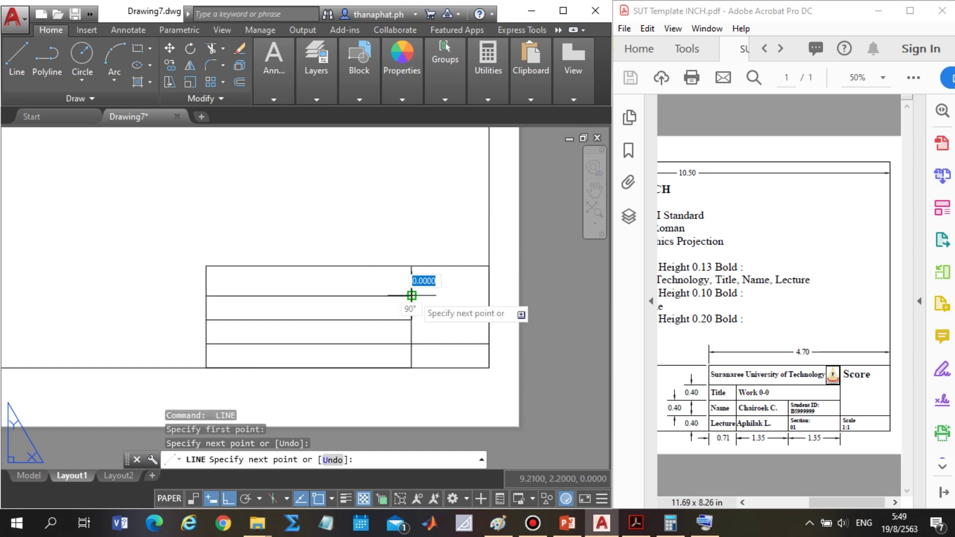
key("Escape")
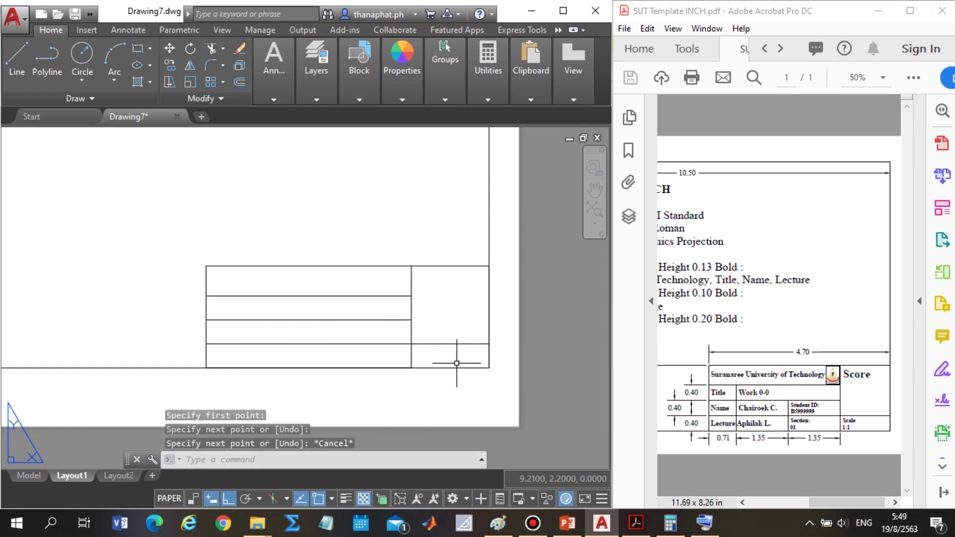
Check the snap modes, then draw two vertical dividers from the bottom edge up to the upper row line.
left_click(331, 498)
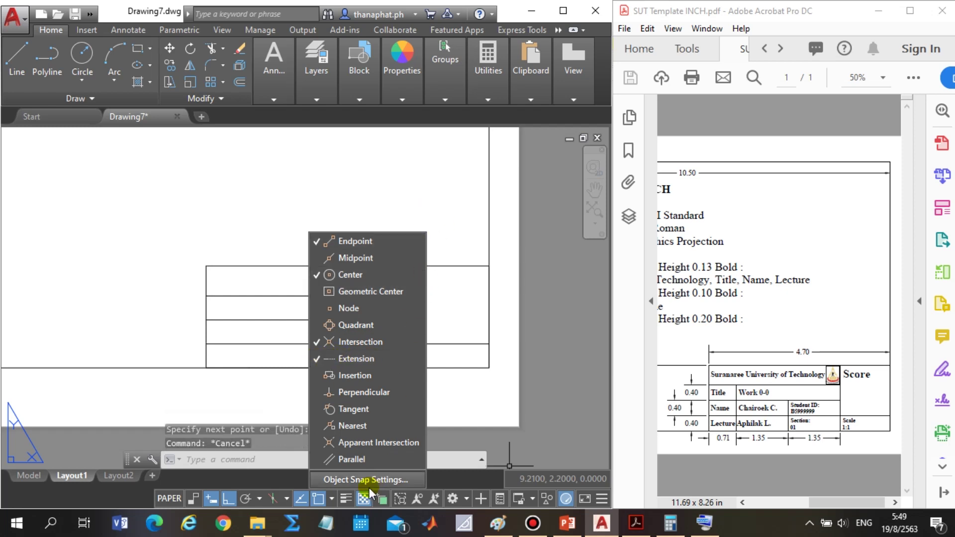
left_click(331, 499)
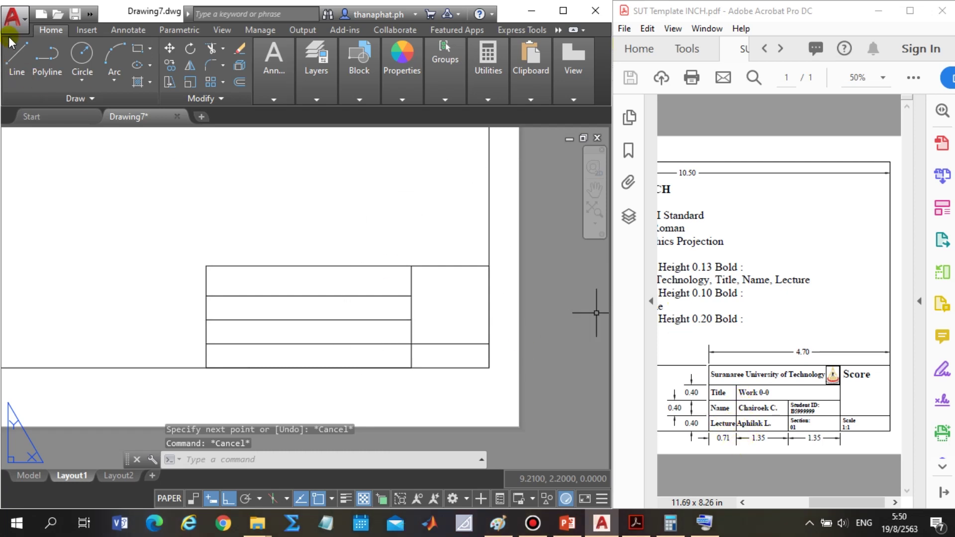
left_click(15, 56)
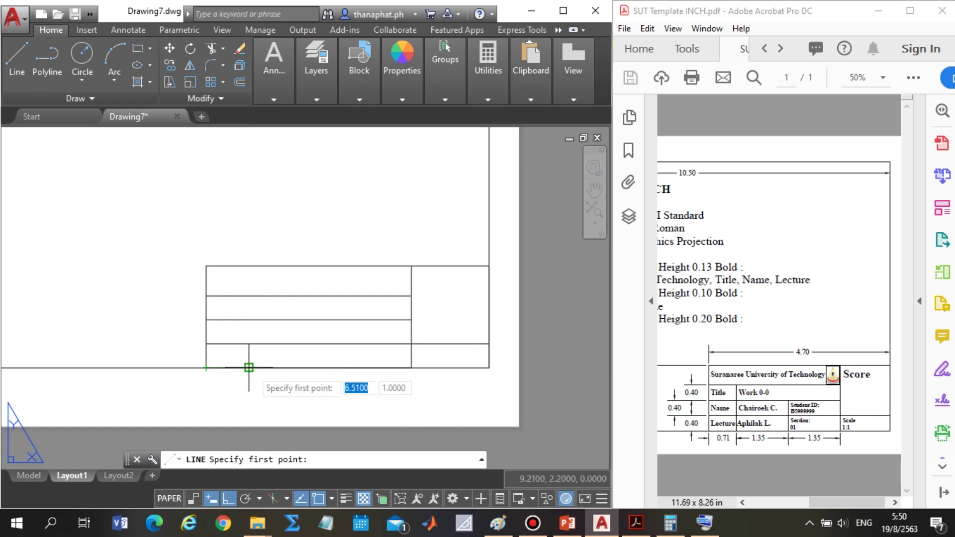
left_click(249, 368)
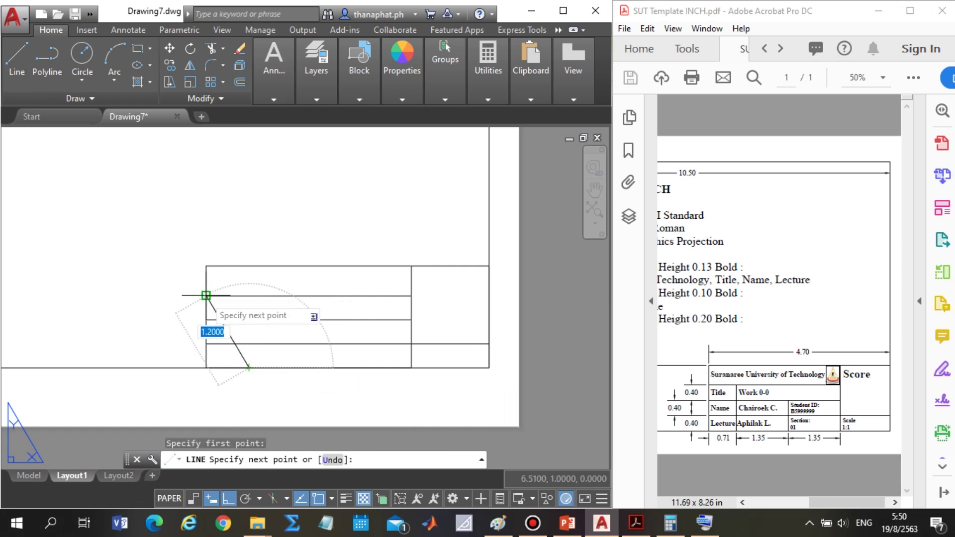
left_click(249, 295)
key("Escape")
key("Return")
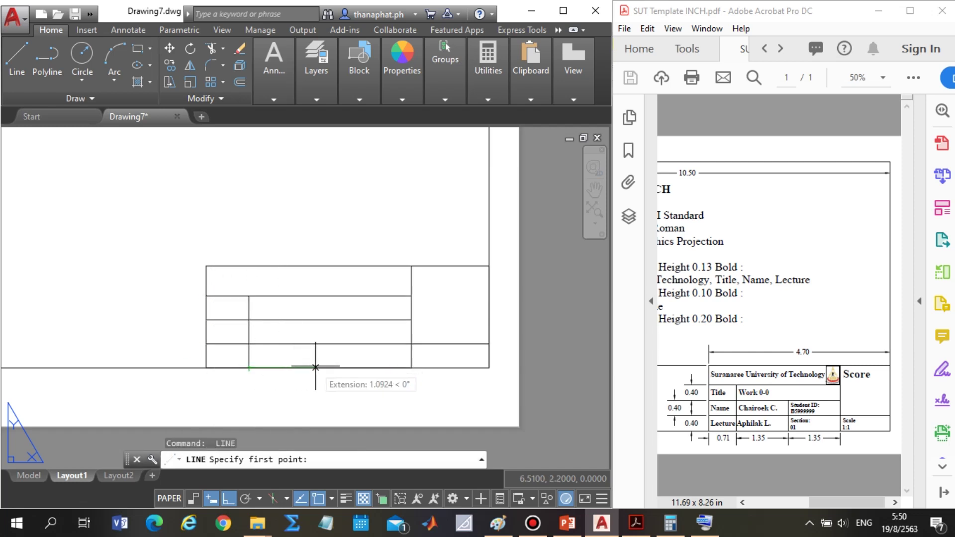
left_click(330, 367)
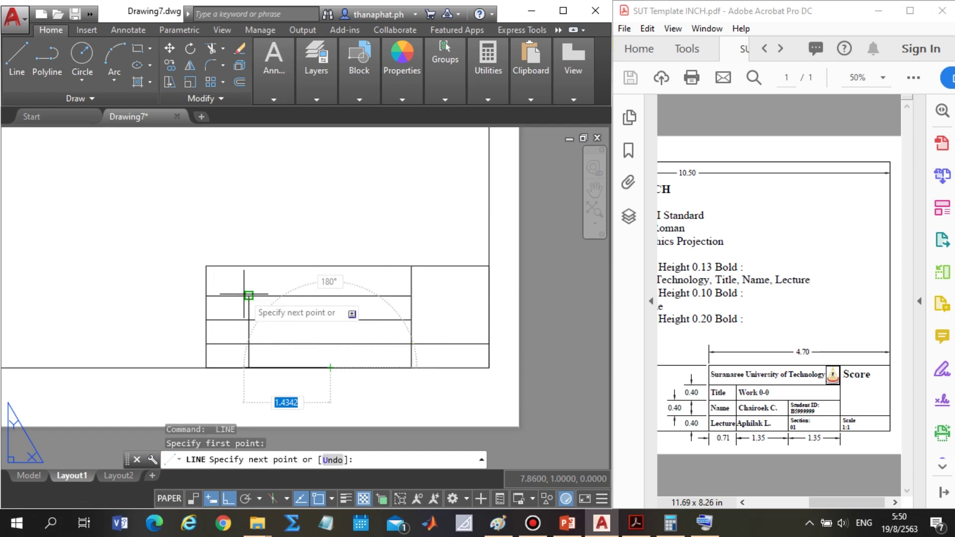
left_click(330, 295)
key("Escape")
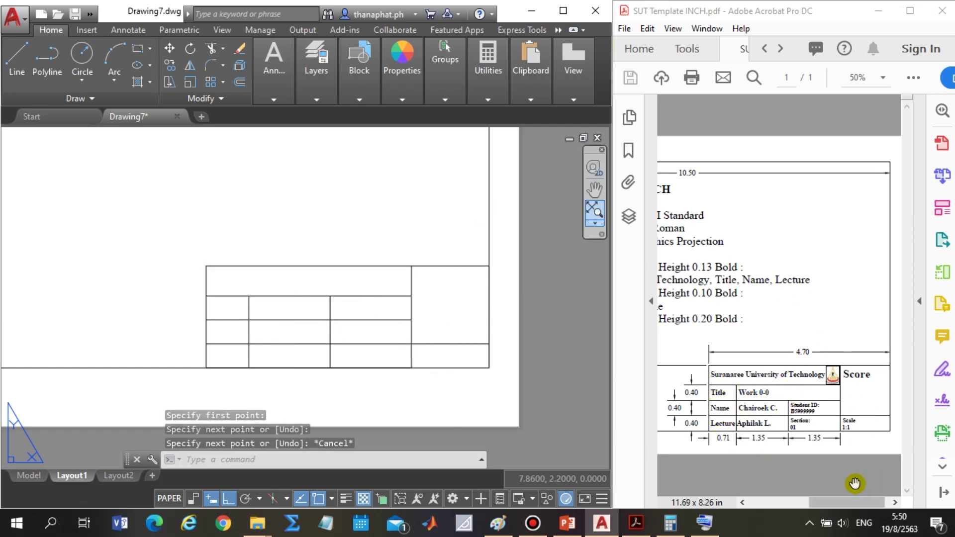
Scroll the Acrobat template sideways to reveal the SUT Drawing Setup and Font Size notes.
left_click_drag(846, 507, 804, 508)
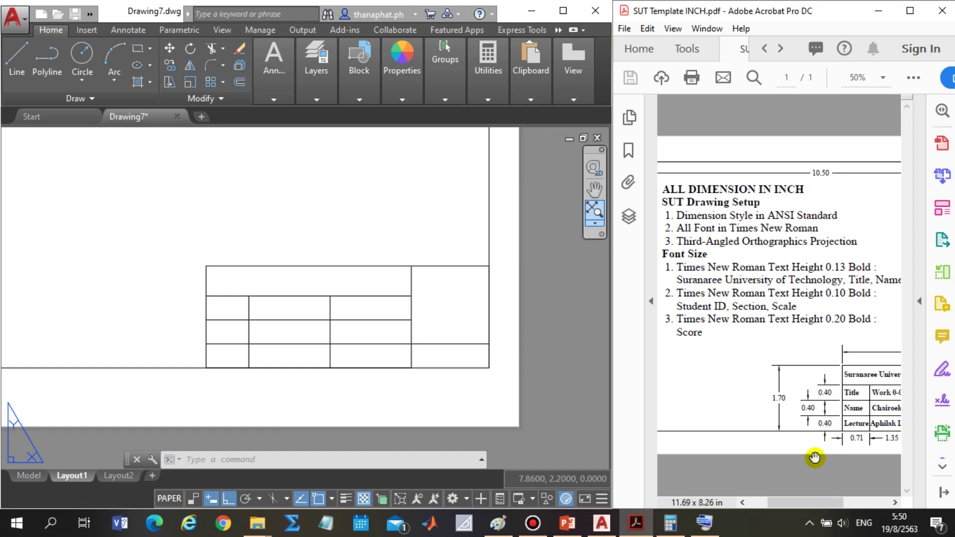
mouse_move(815, 503)
left_mouse_down()
mouse_move(842, 505)
mouse_move(804, 502)
left_mouse_up()
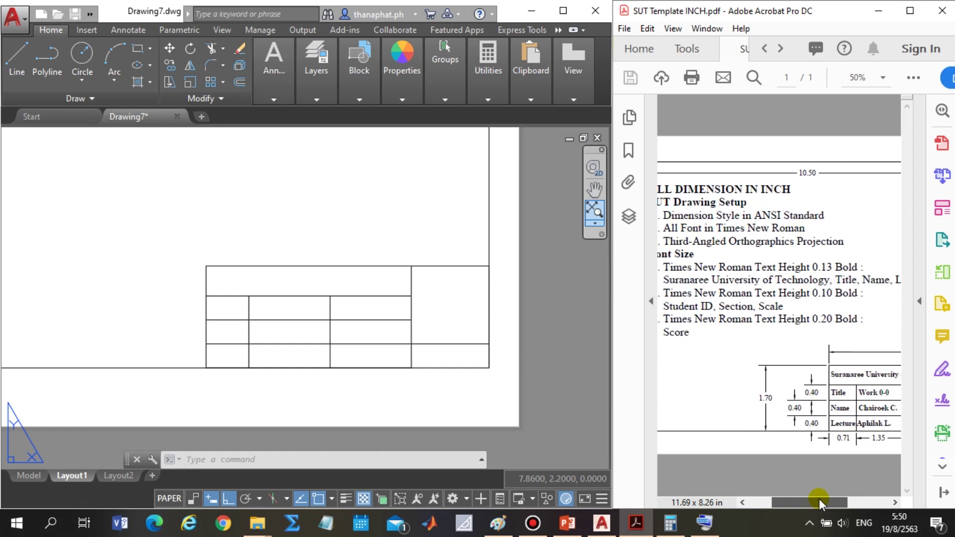
left_click_drag(804, 502, 811, 497)
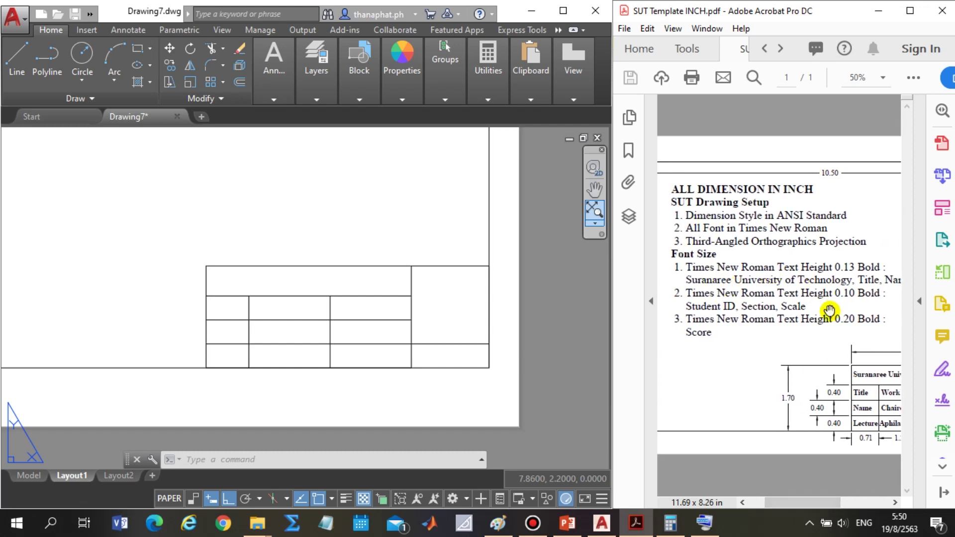
left_click_drag(778, 501, 806, 502)
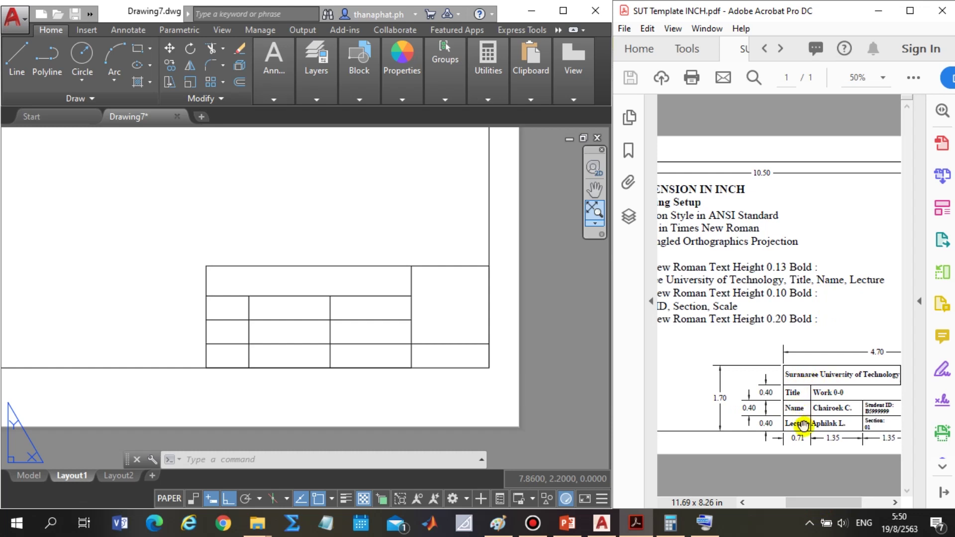
left_click_drag(824, 499, 806, 501)
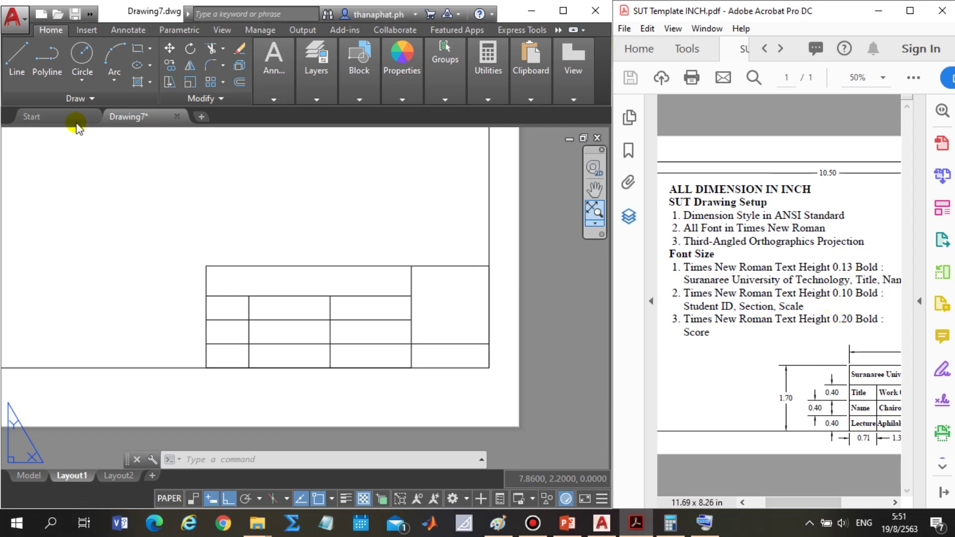
left_click(265, 57)
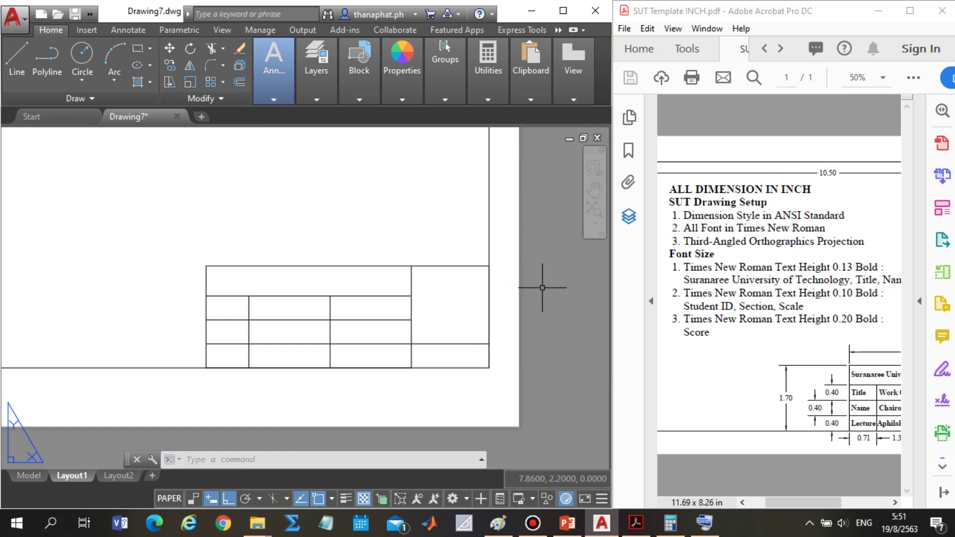
Create a multiline text box above the table and type 'Suranaree University of Technology'.
left_click(267, 50)
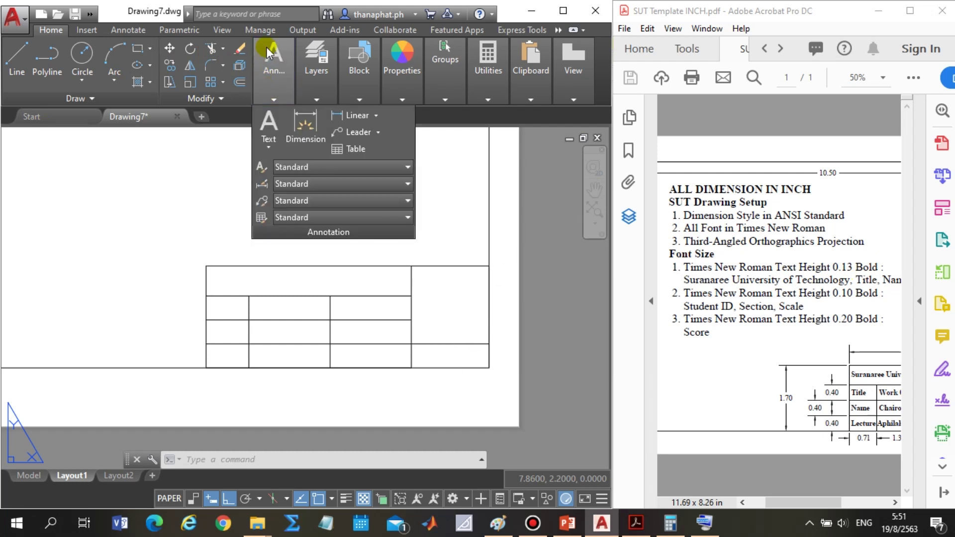
left_click(279, 125)
left_click(209, 207)
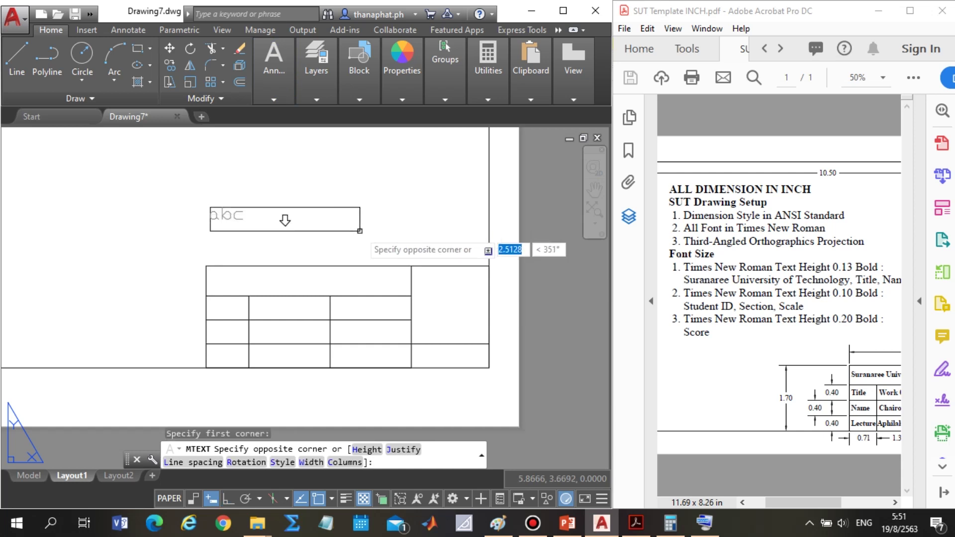
left_click(367, 235)
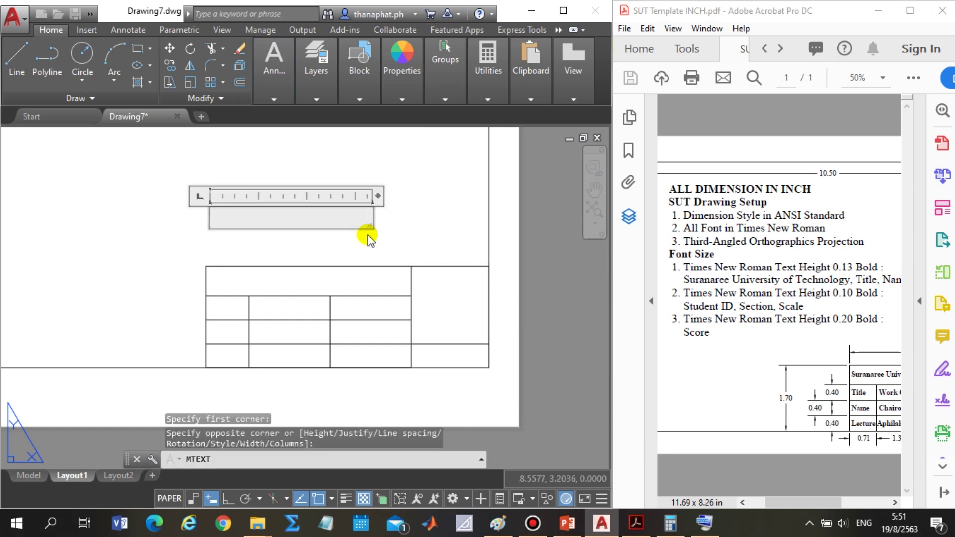
type("Sur")
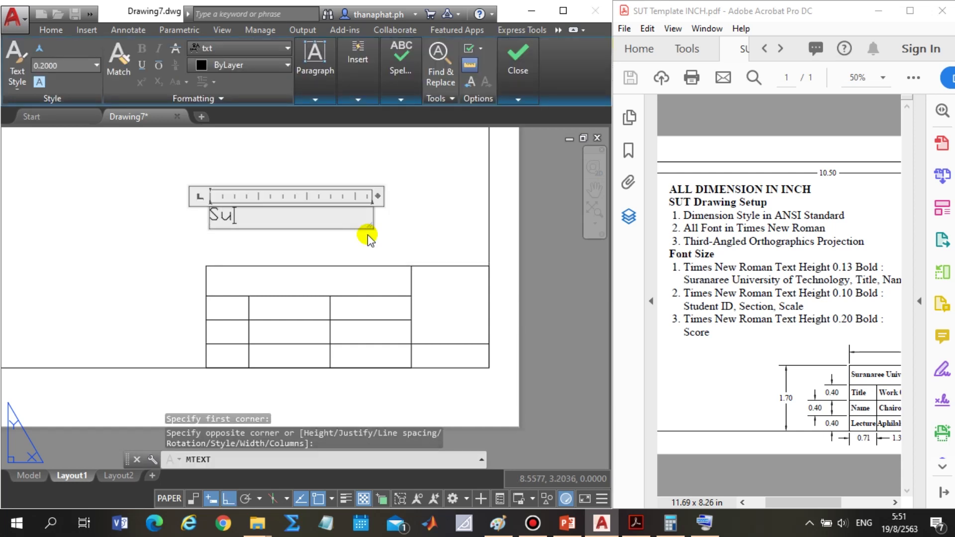
type("anaree Un")
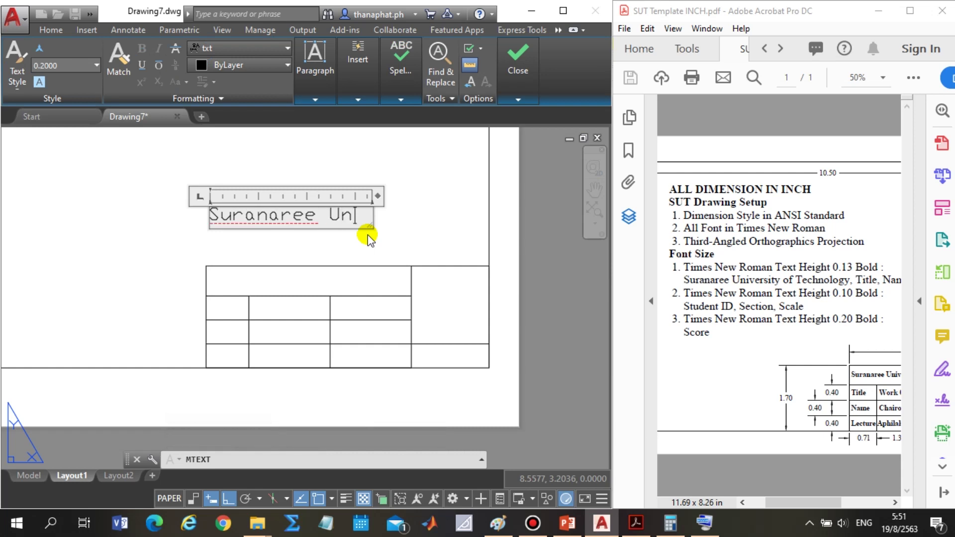
type("iversity")
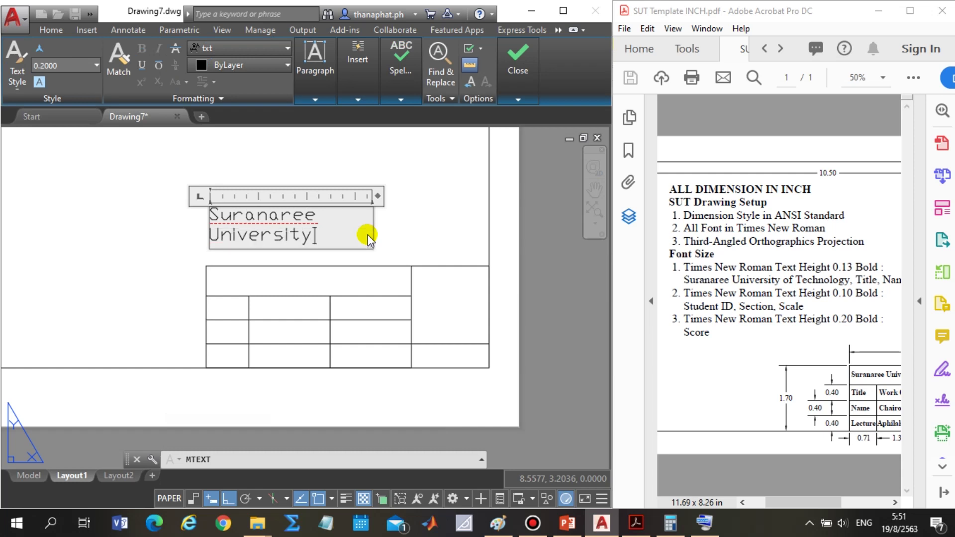
type(" of Technology")
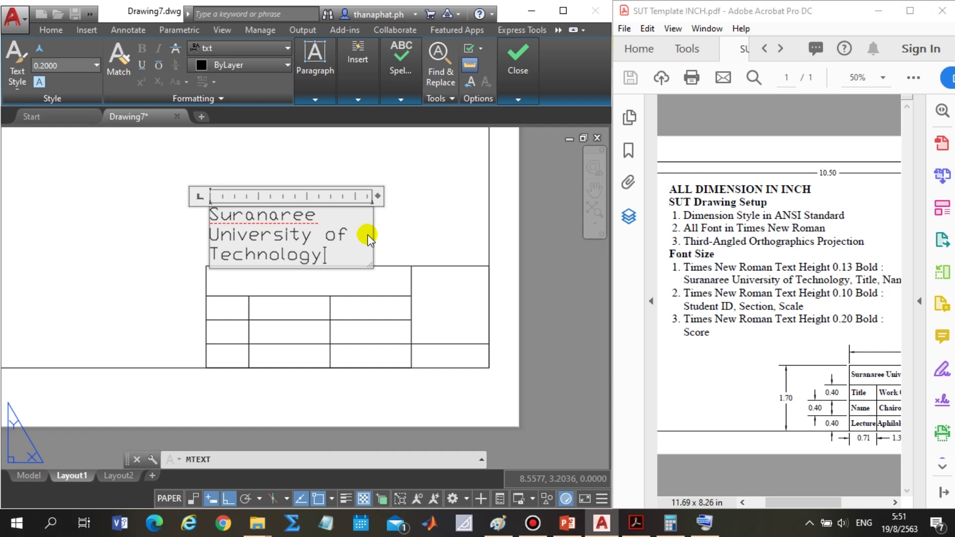
Widen the box to one line and set the title to 0.13 height in Times New Roman.
left_click_drag(372, 234, 565, 219)
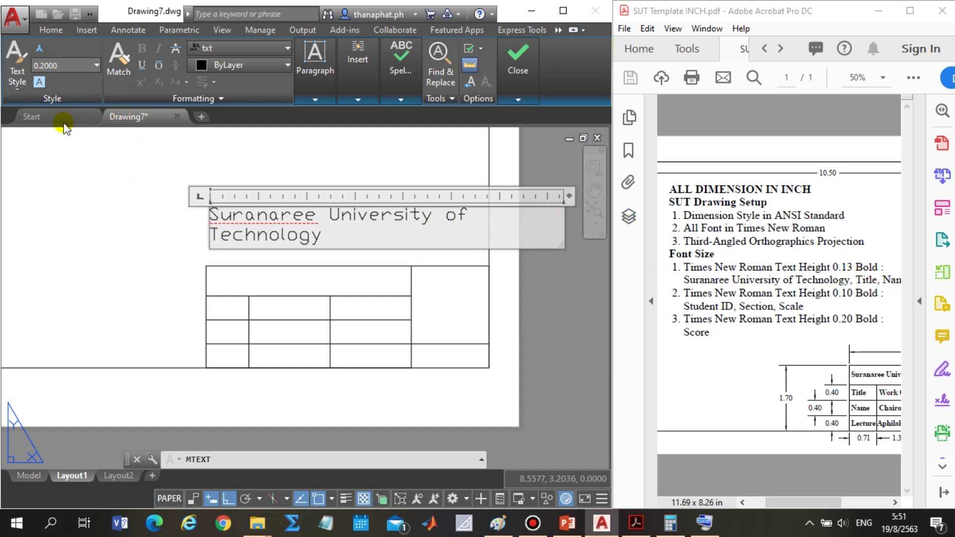
left_click_drag(348, 233, 195, 199)
type("0.13")
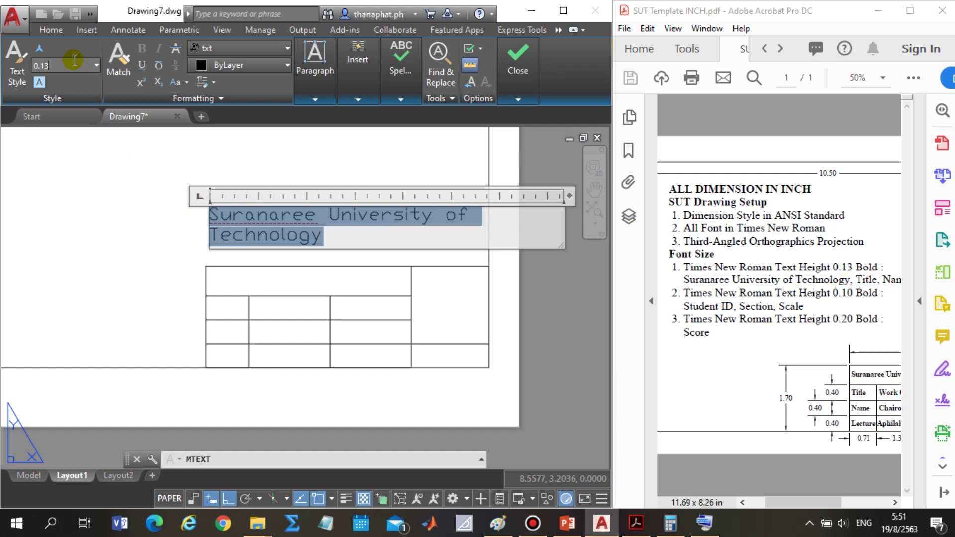
key("Return")
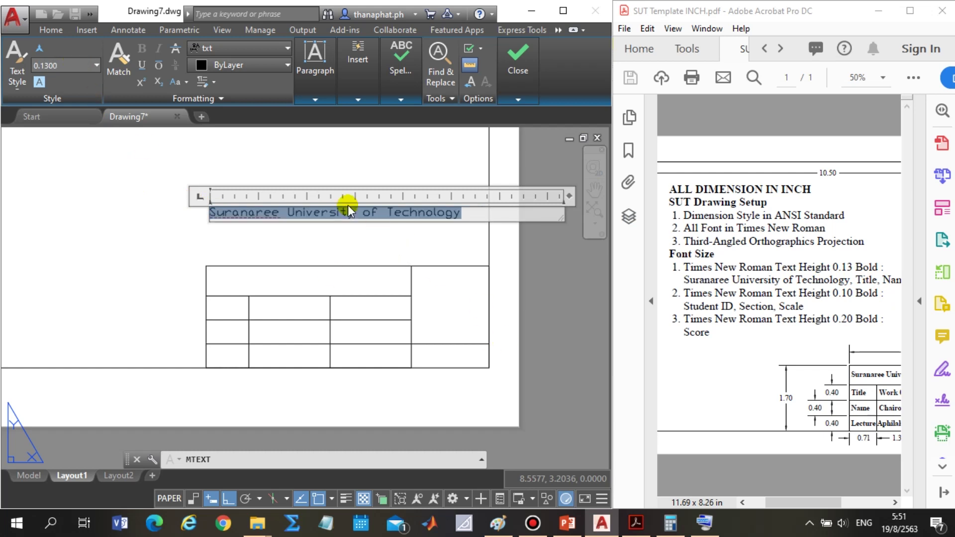
left_click(271, 49)
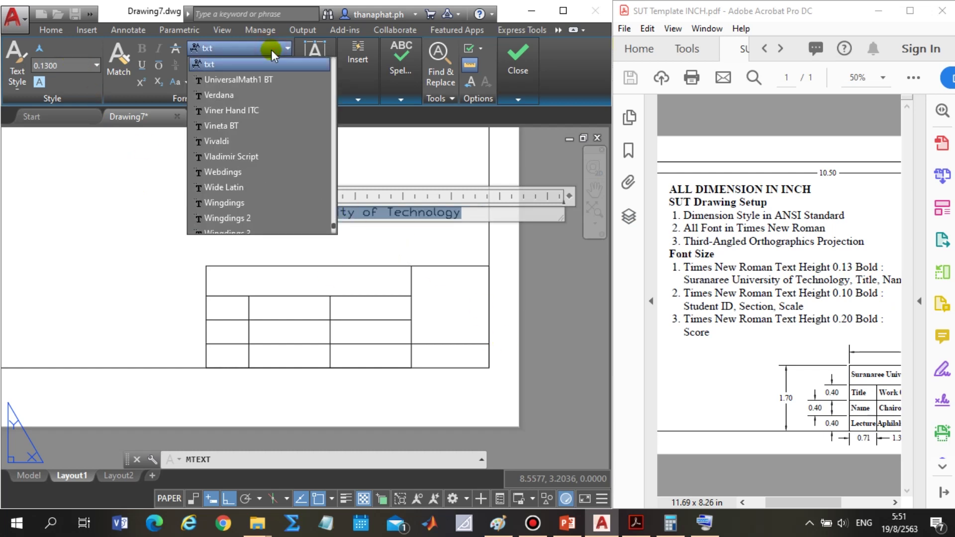
scroll(270, 179, "down", 3)
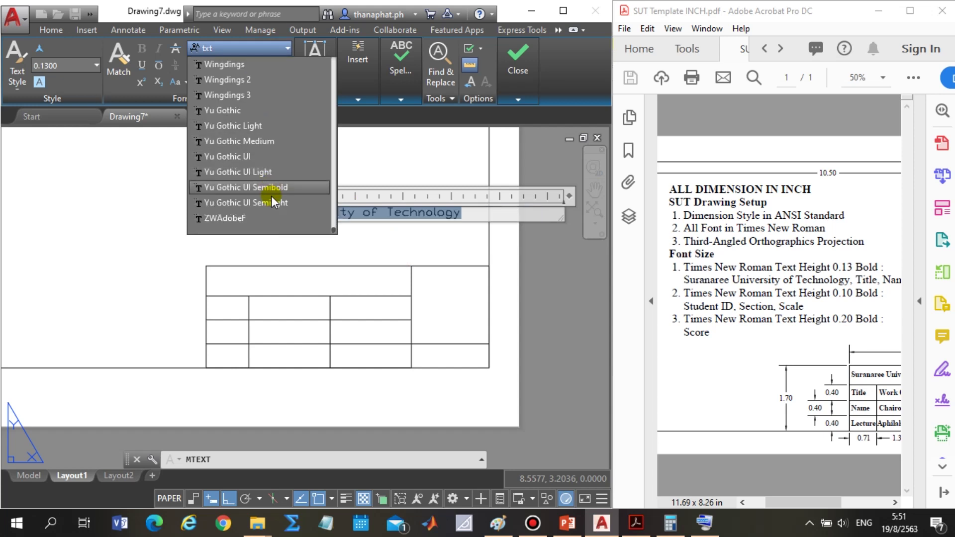
scroll(268, 201, "up", 3)
scroll(269, 189, "up", 1)
scroll(270, 172, "up", 2)
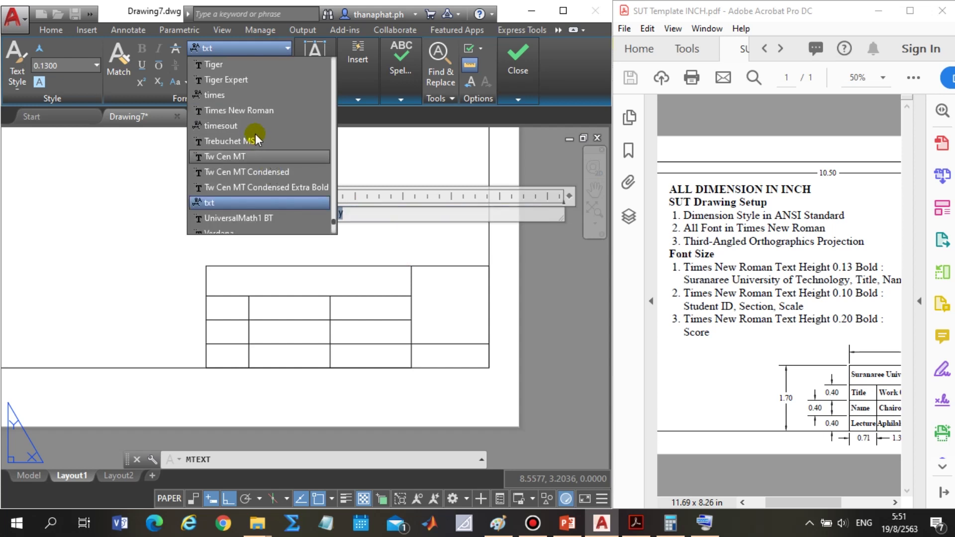
left_click(258, 110)
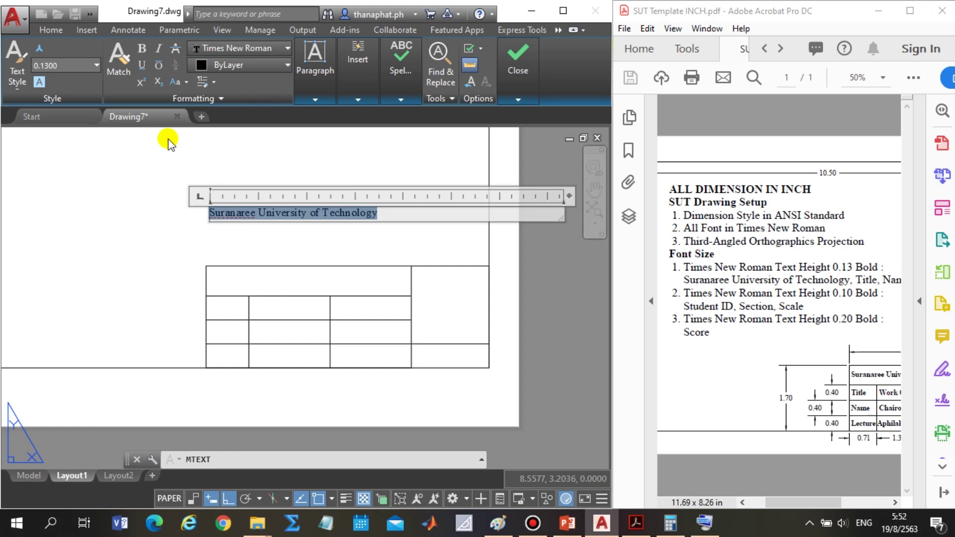
left_click(181, 153)
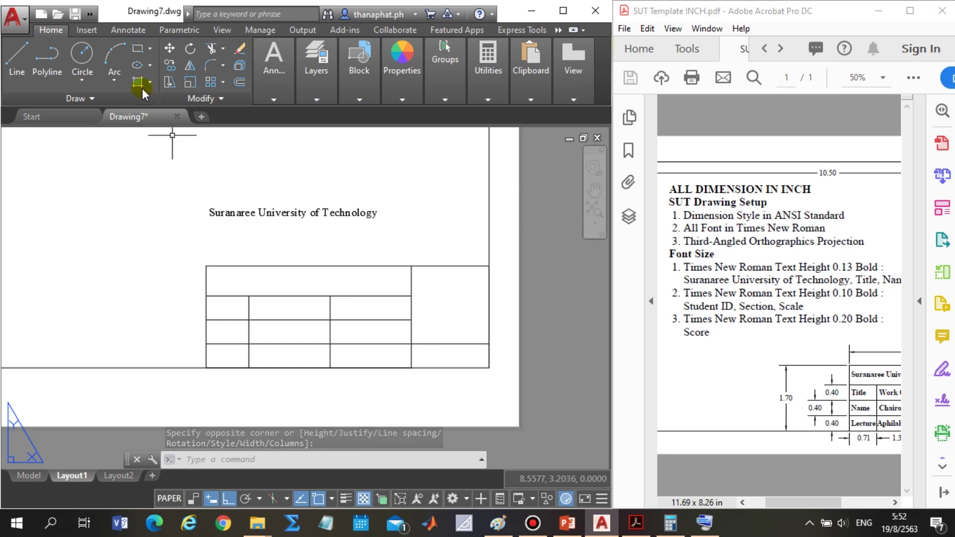
Move the university title by its insertion grip, with Ortho on, into the table's top cell.
left_click(247, 211)
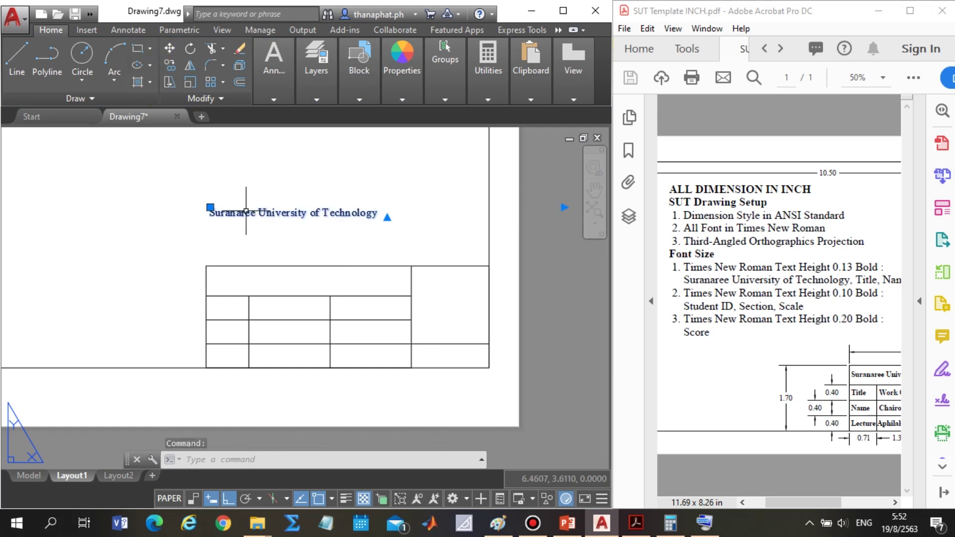
left_click(210, 207)
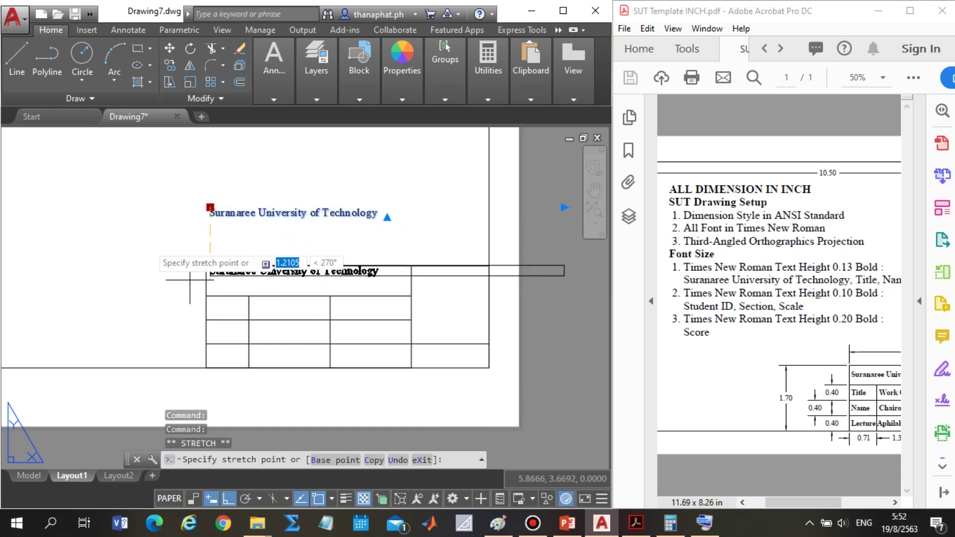
left_click(227, 500)
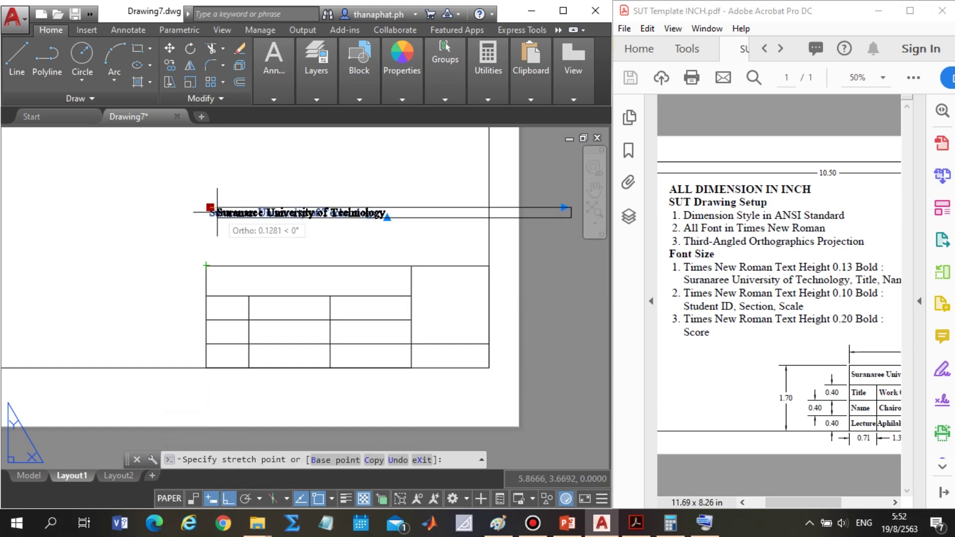
left_click(228, 498)
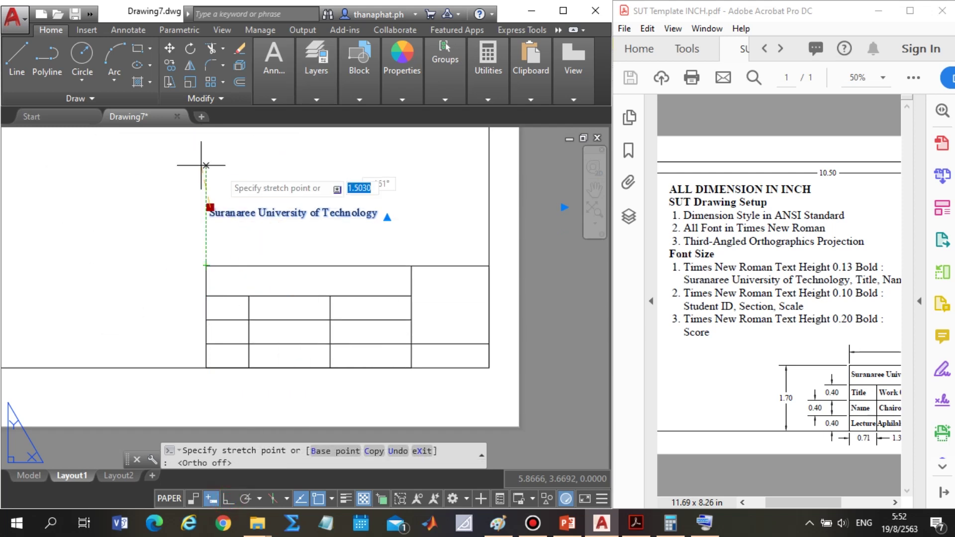
left_click(223, 499)
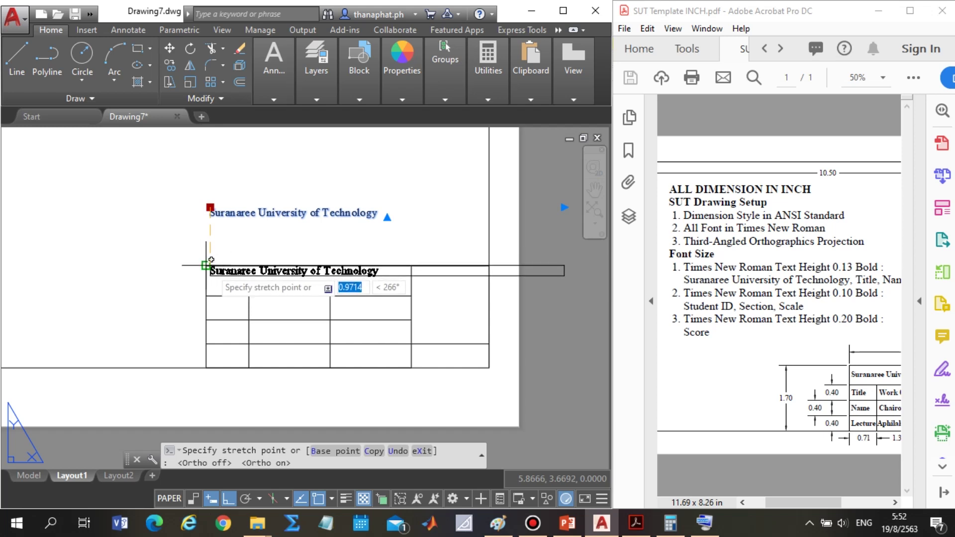
scroll(209, 260, "up", 3)
scroll(204, 259, "up", 2)
scroll(199, 251, "up", 2)
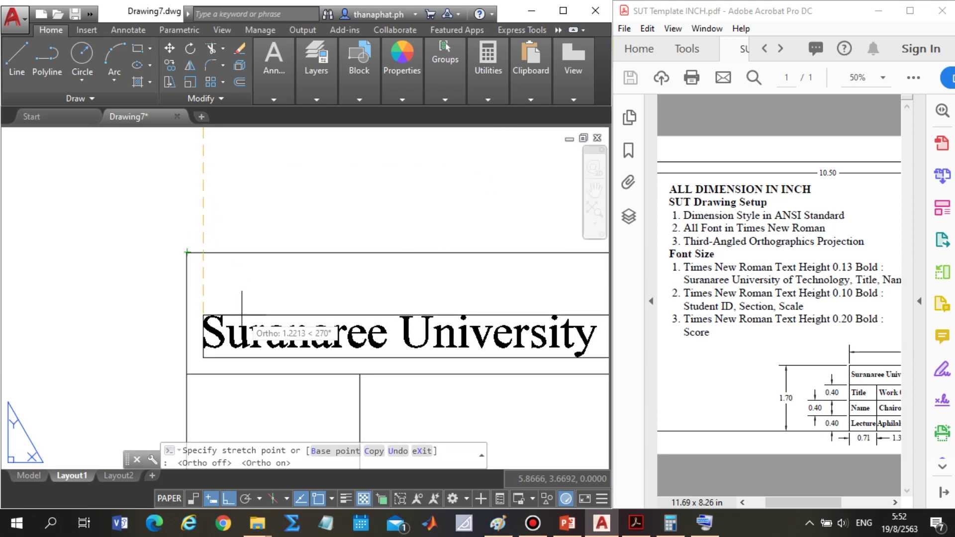
left_click(213, 252)
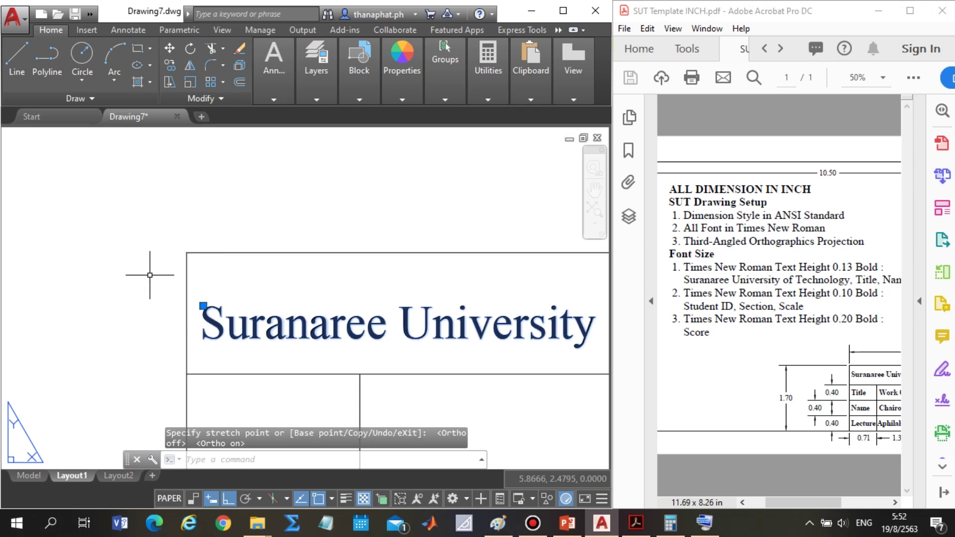
scroll(155, 274, "down", 3)
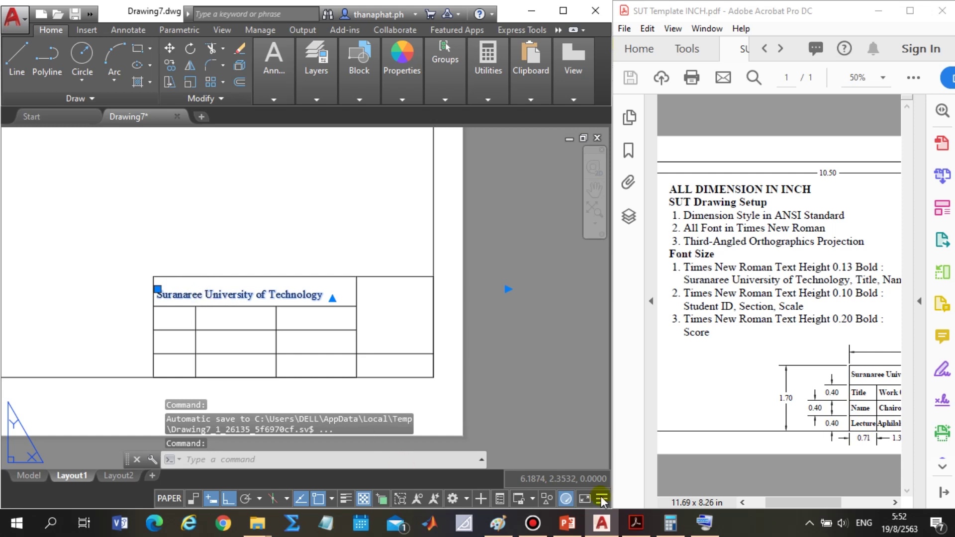
Copy the university title to the clipboard, using the on-screen keyboard for Ctrl.
key("ctrl+c")
left_click(705, 531)
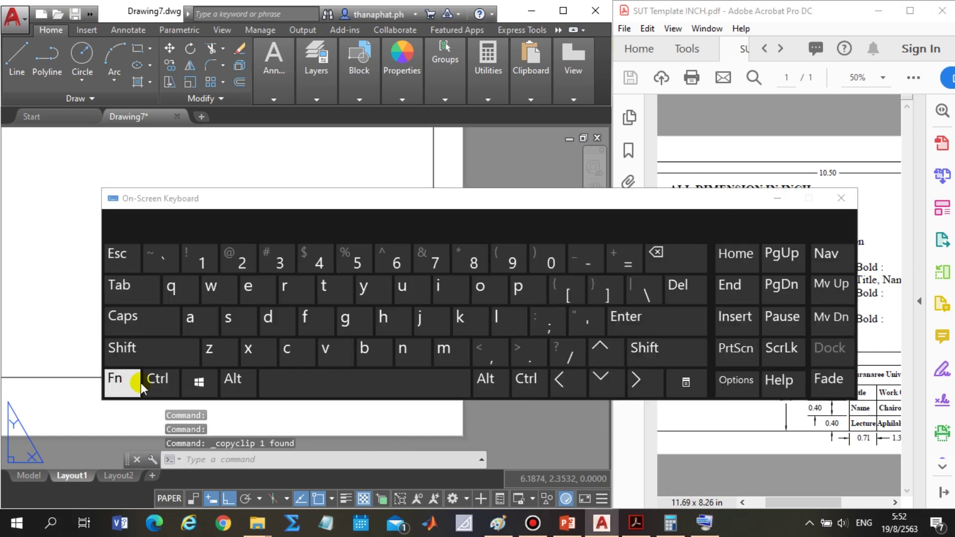
left_click(160, 377)
left_click(248, 348)
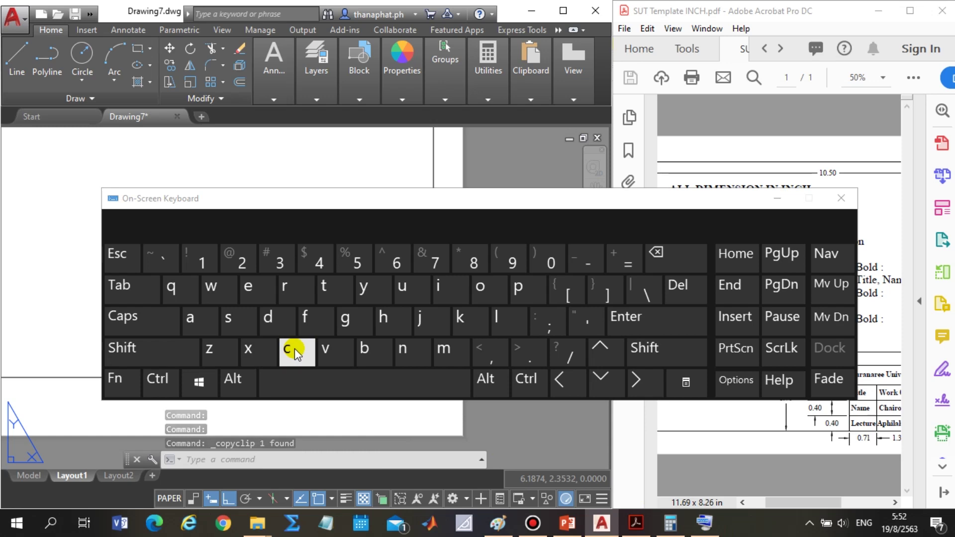
left_click(778, 197)
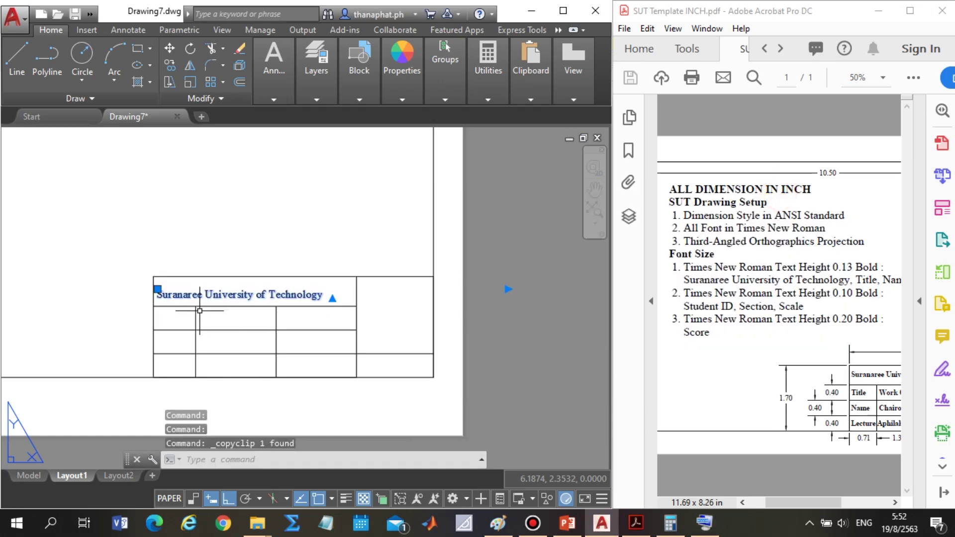
left_click(720, 522)
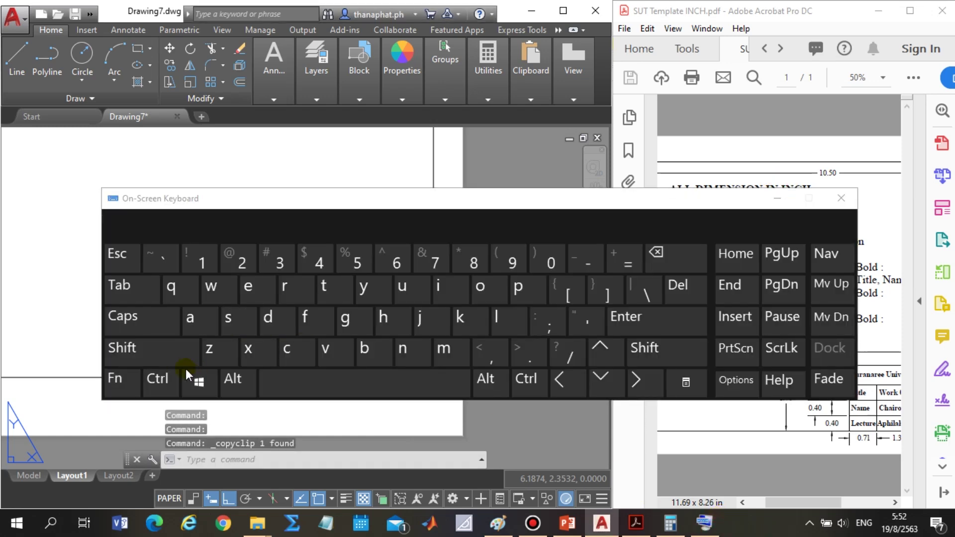
left_click(287, 349)
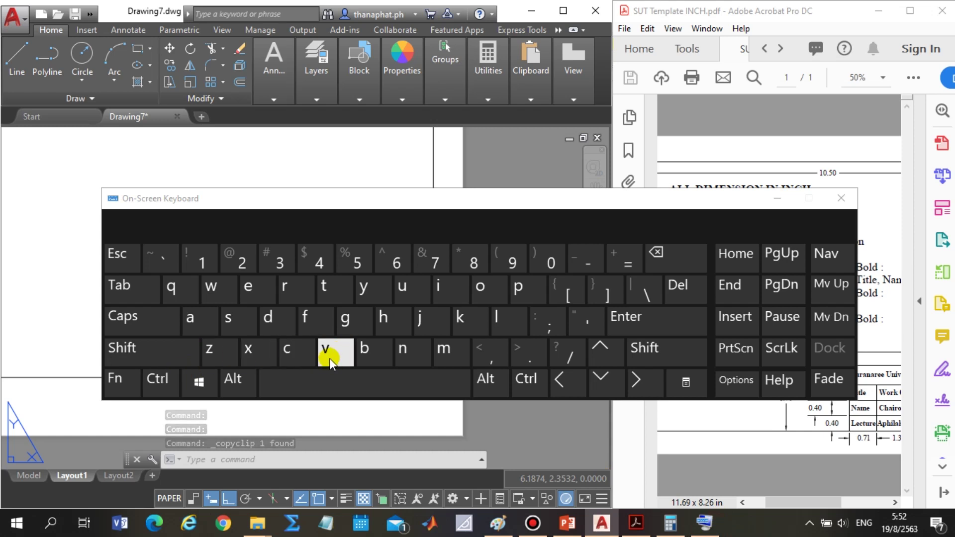
left_click(766, 200)
Paste copies of the title into the second, third and fourth table rows.
key("ctrl+v")
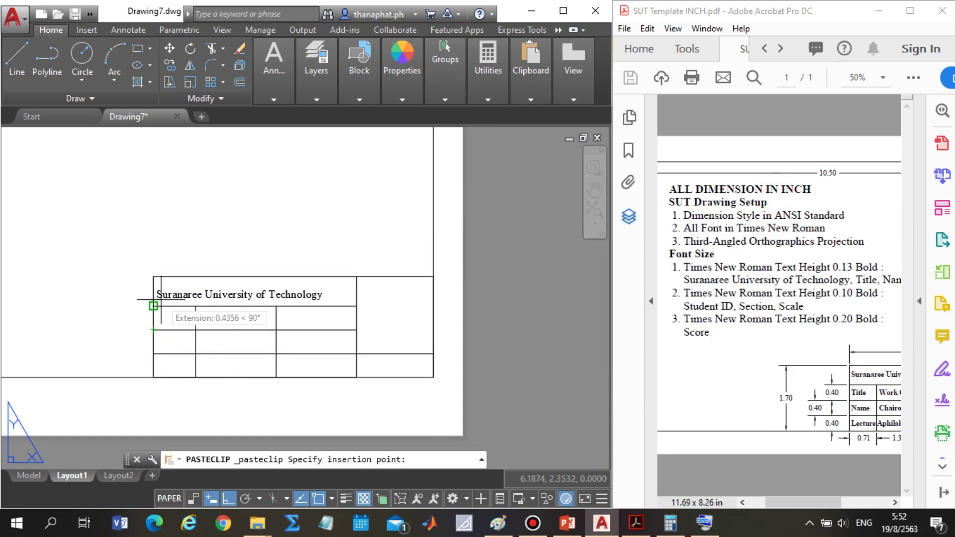
scroll(164, 329, "up", 4)
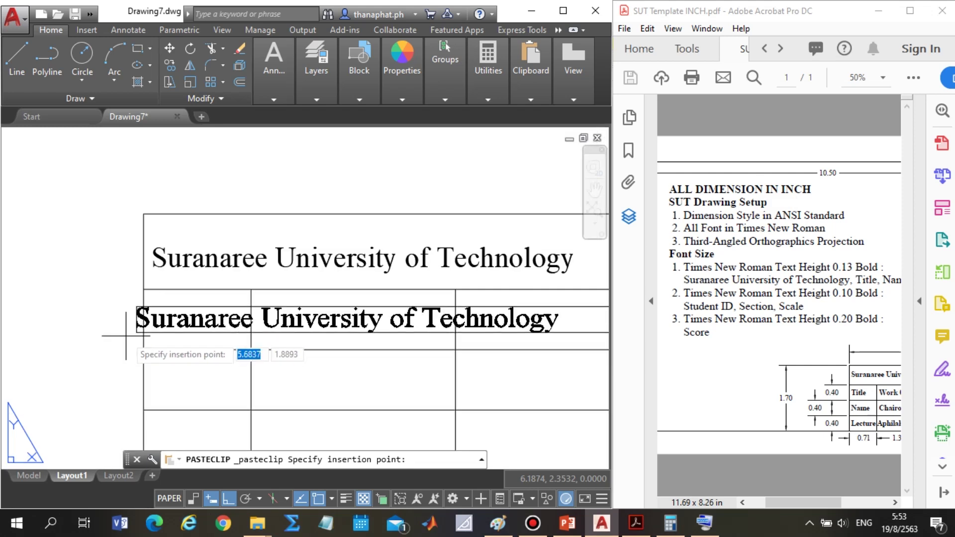
left_click(160, 330)
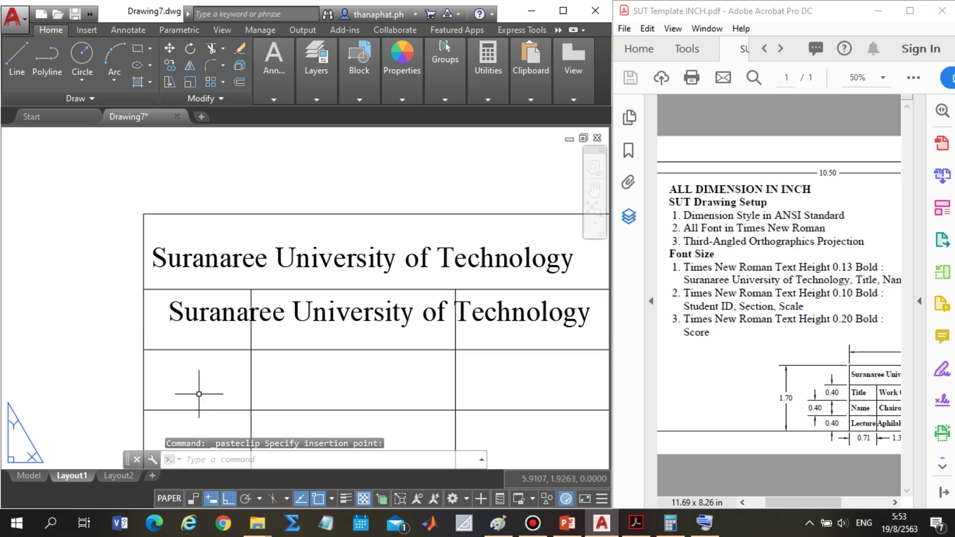
key("ctrl+v")
left_click(157, 388)
key("ctrl+v")
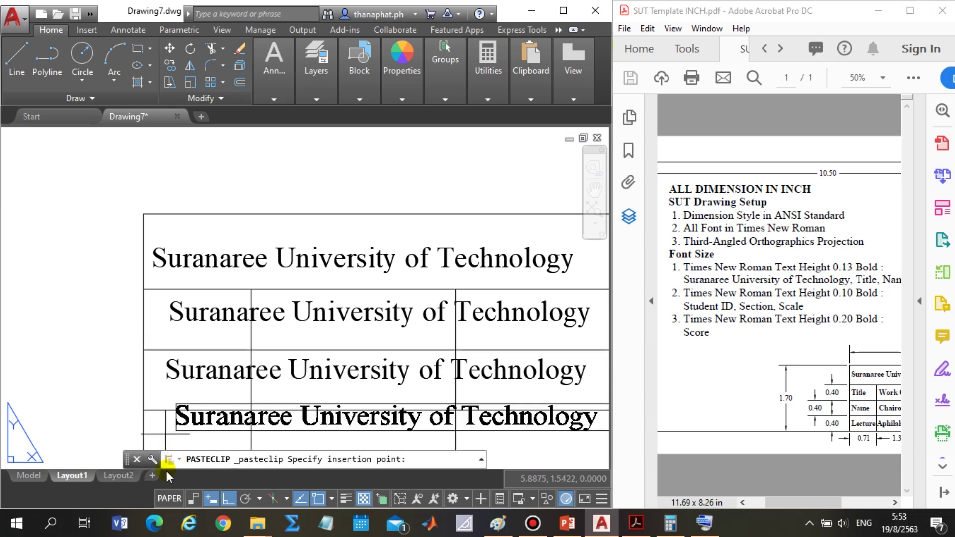
left_click(166, 446)
scroll(130, 353, "down", 4)
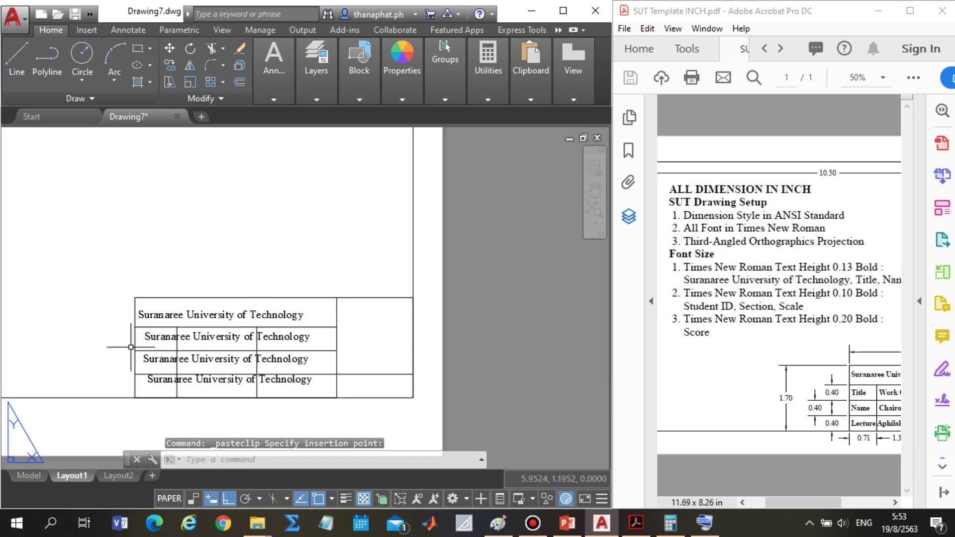
scroll(199, 314, "up", 2)
left_click(129, 343)
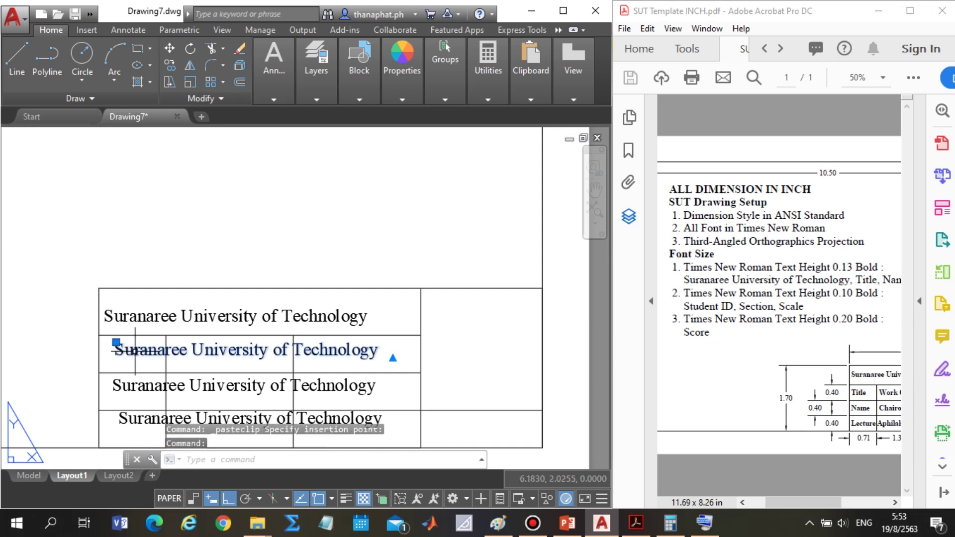
Change the second-row label to 'Title' and move it into that row's left cell.
double_click(132, 349)
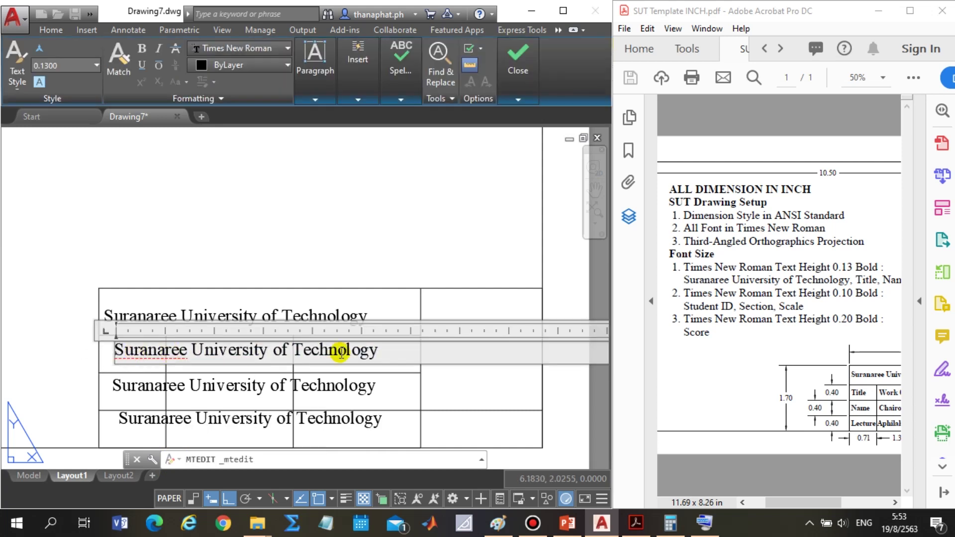
left_click_drag(405, 352, 72, 352)
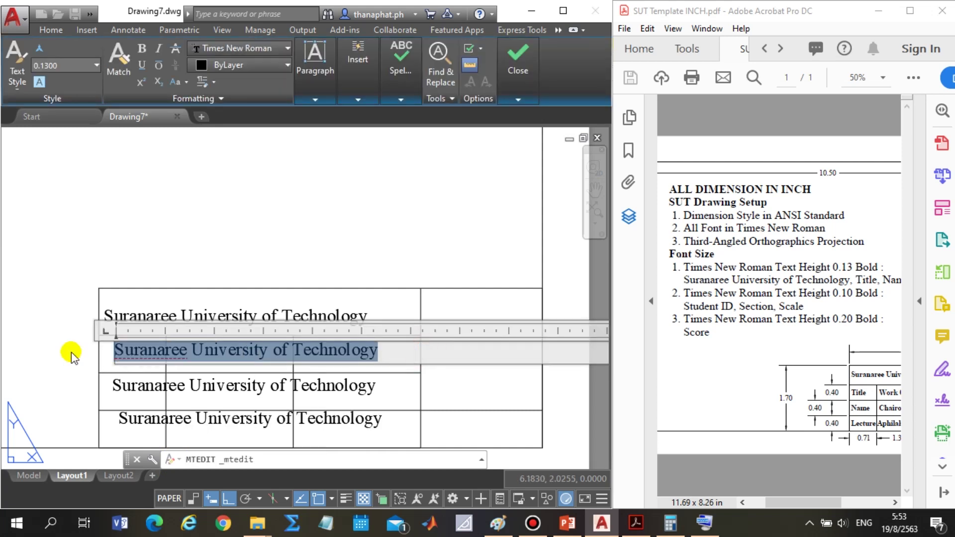
type("Title")
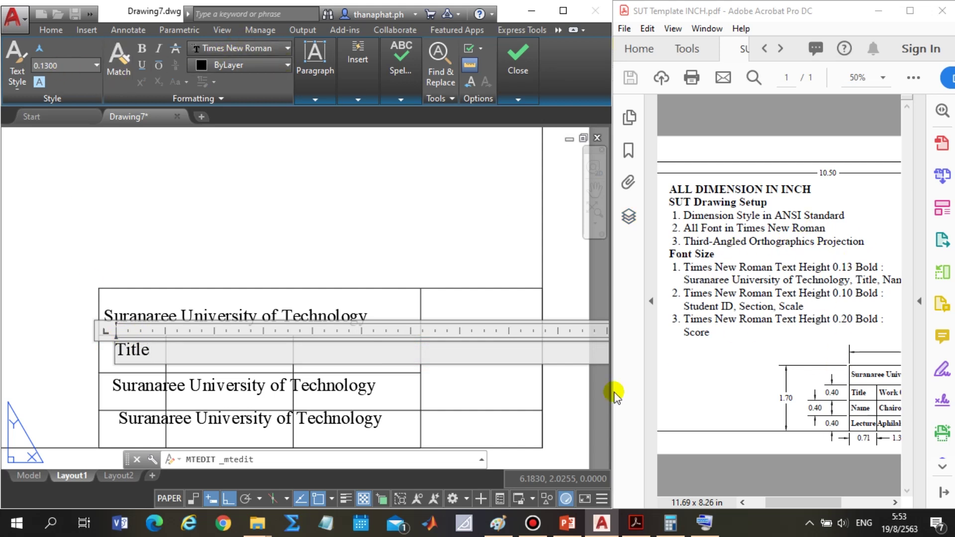
left_click(131, 248)
left_click(116, 342)
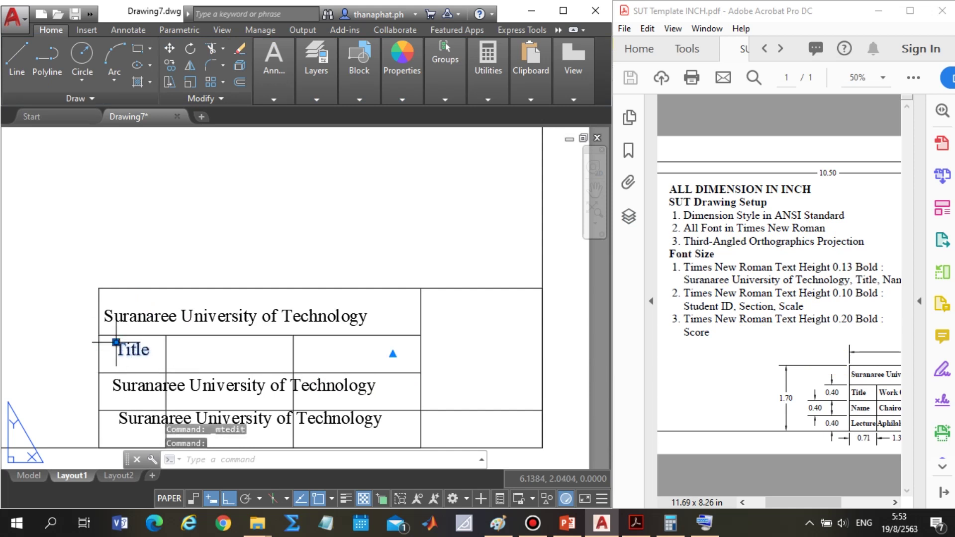
left_click(116, 342)
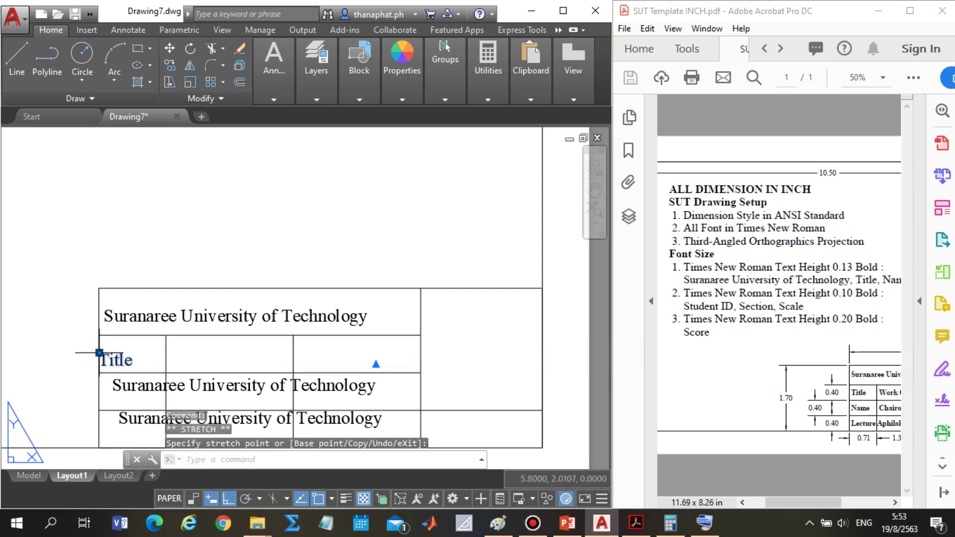
left_click(99, 353)
left_click(99, 353)
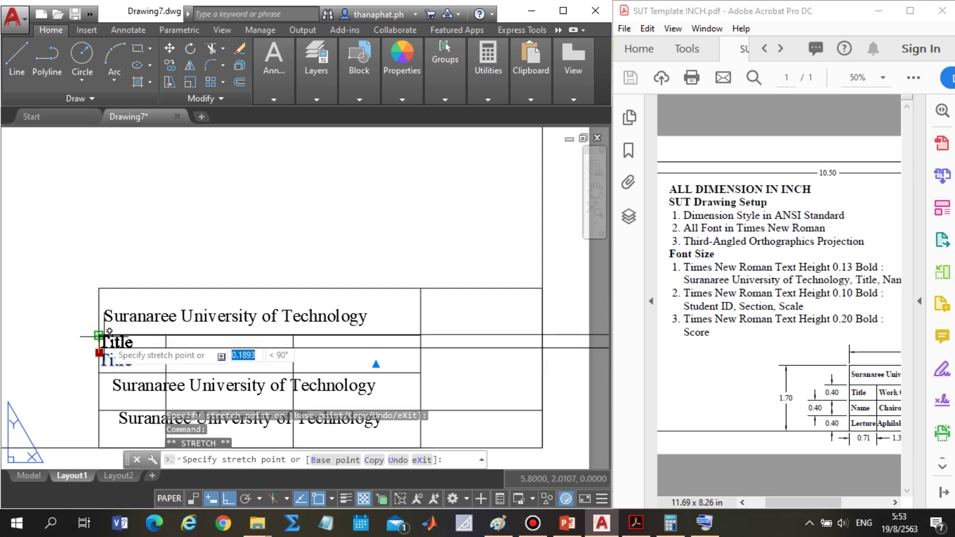
left_click(110, 352)
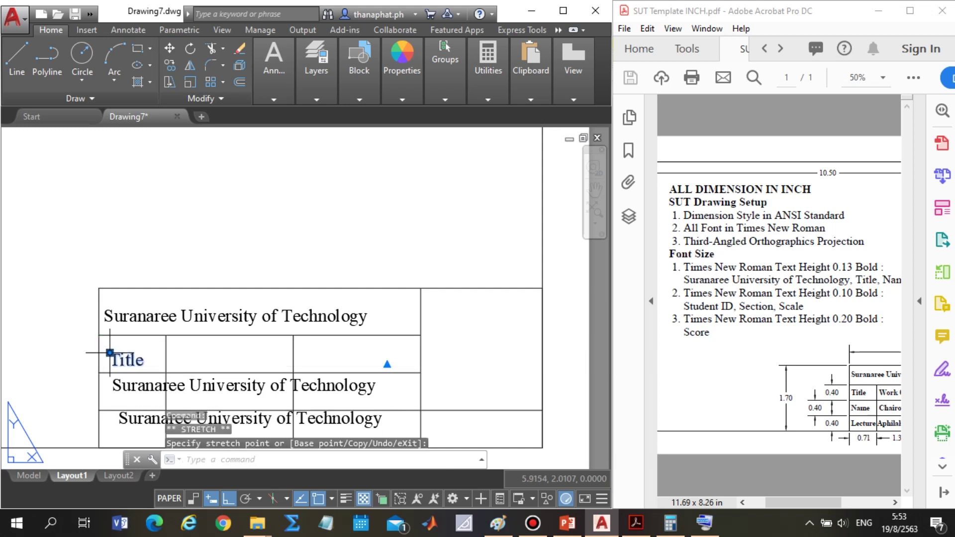
Select the third-row university label, moving the properties summary away from the table.
left_click(132, 383)
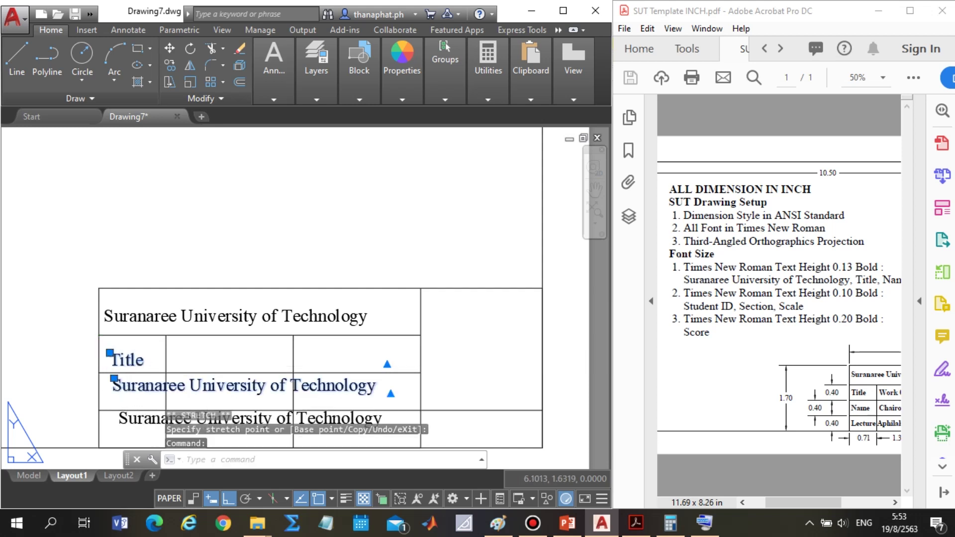
left_click_drag(168, 248, 277, 245)
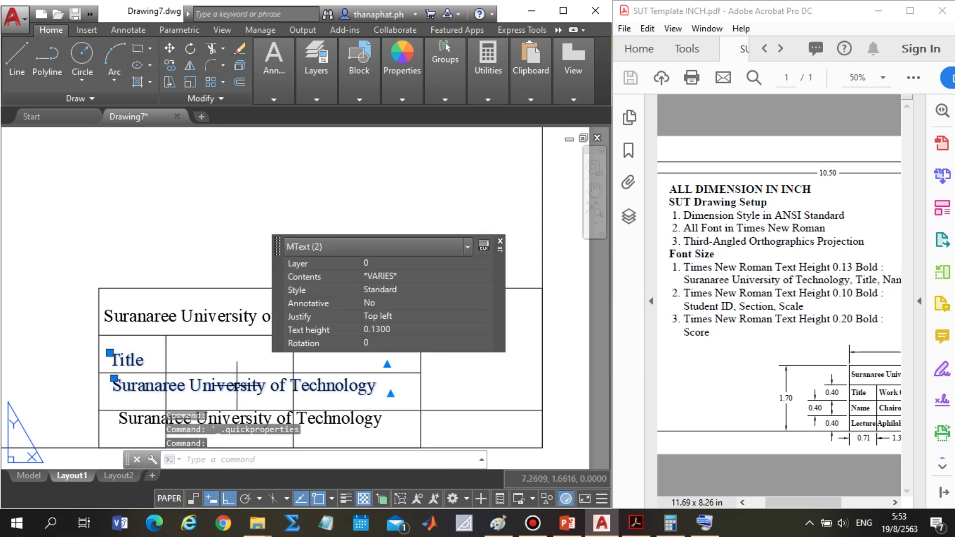
left_click(176, 382)
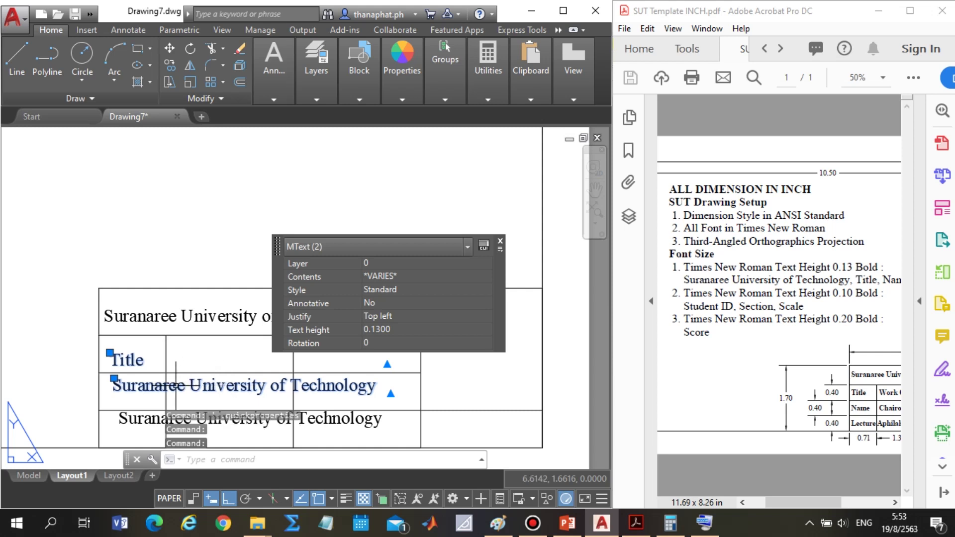
key("Escape")
left_click(175, 383)
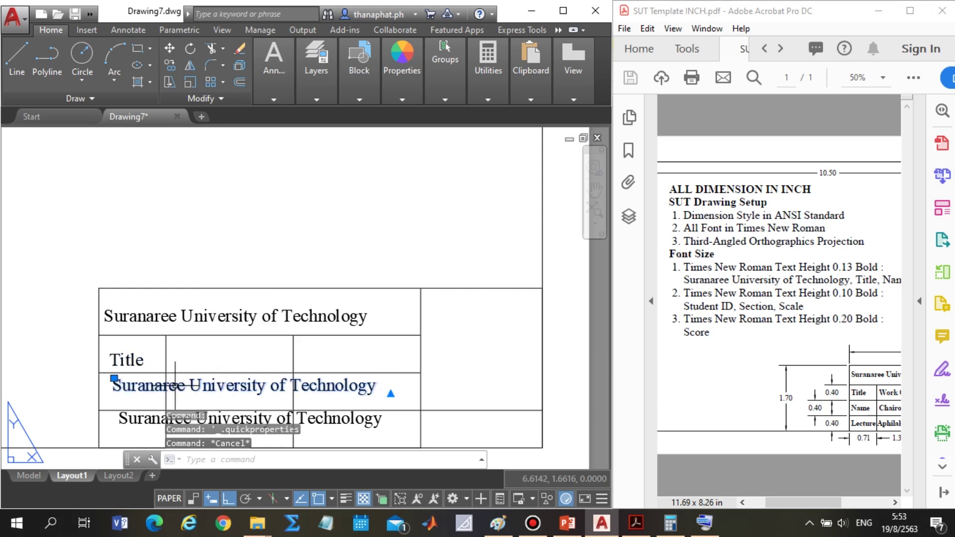
Change the third-row label to 'Name' and position it in its cell beneath 'Title'.
double_click(175, 386)
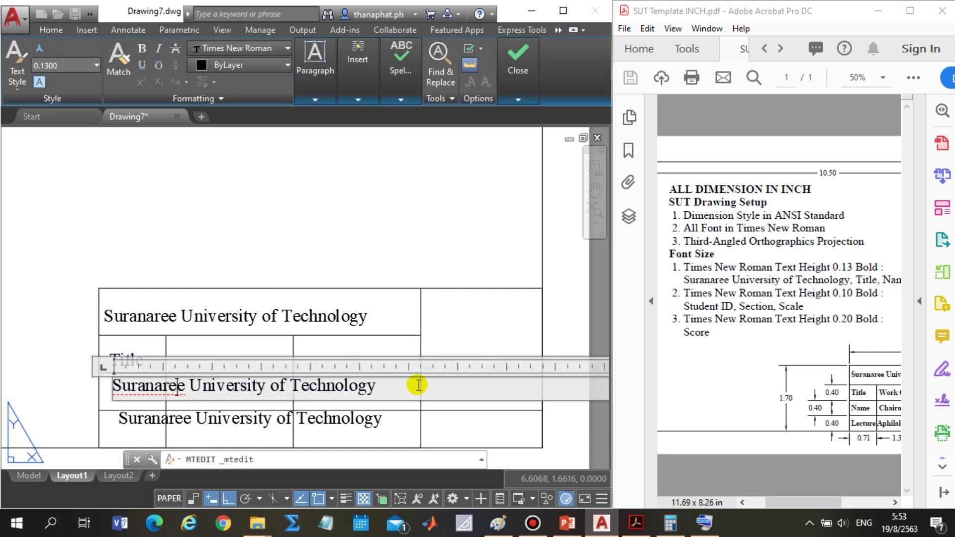
left_click_drag(417, 385, 110, 386)
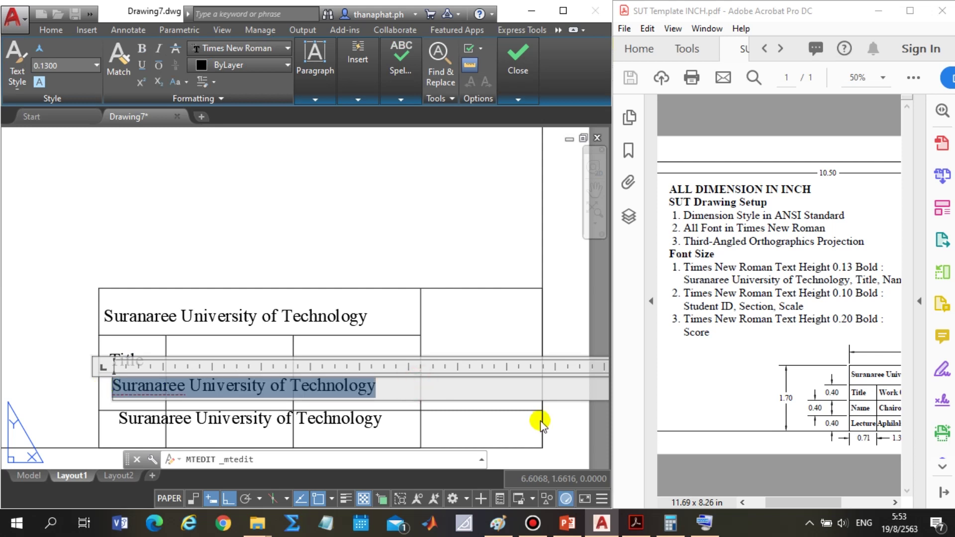
type("Name")
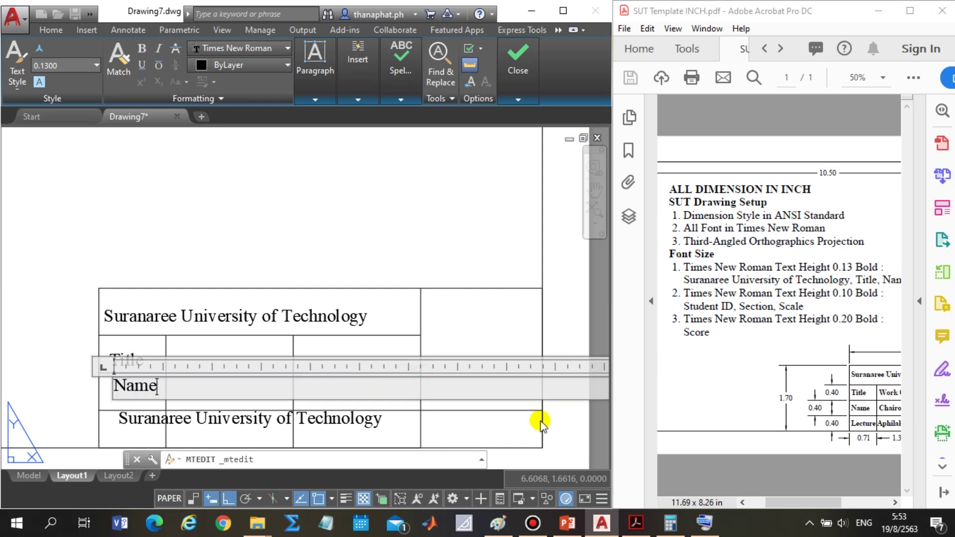
left_click(90, 239)
left_click(120, 393)
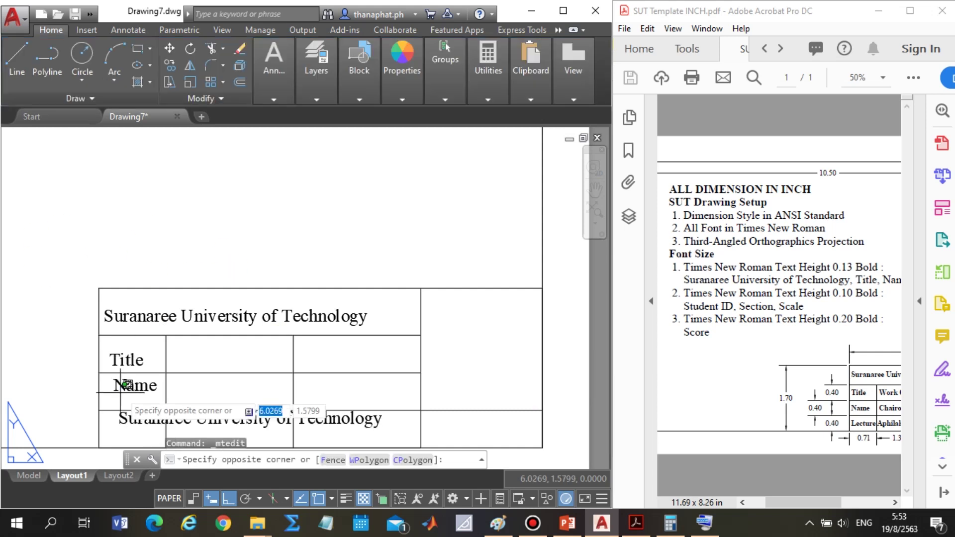
left_click(123, 384)
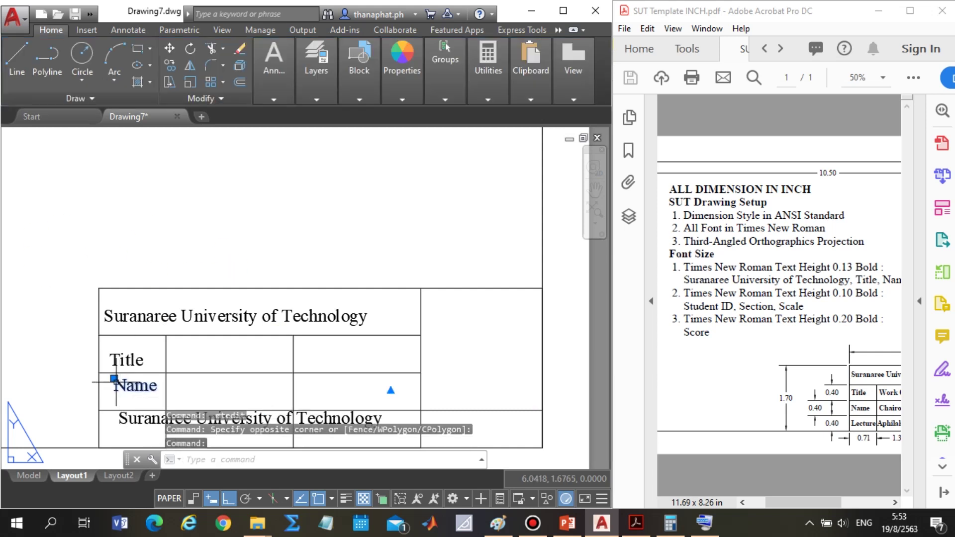
left_click(114, 378)
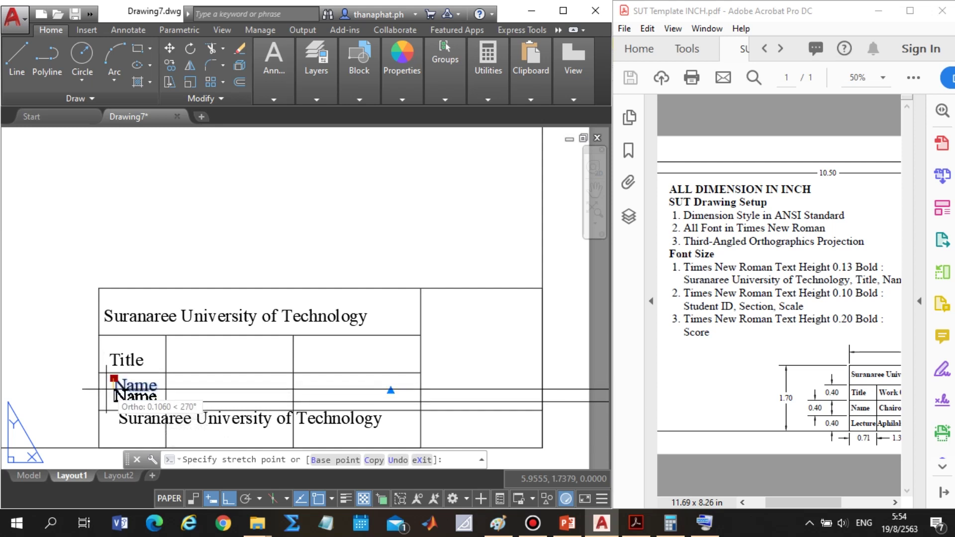
left_click(104, 389)
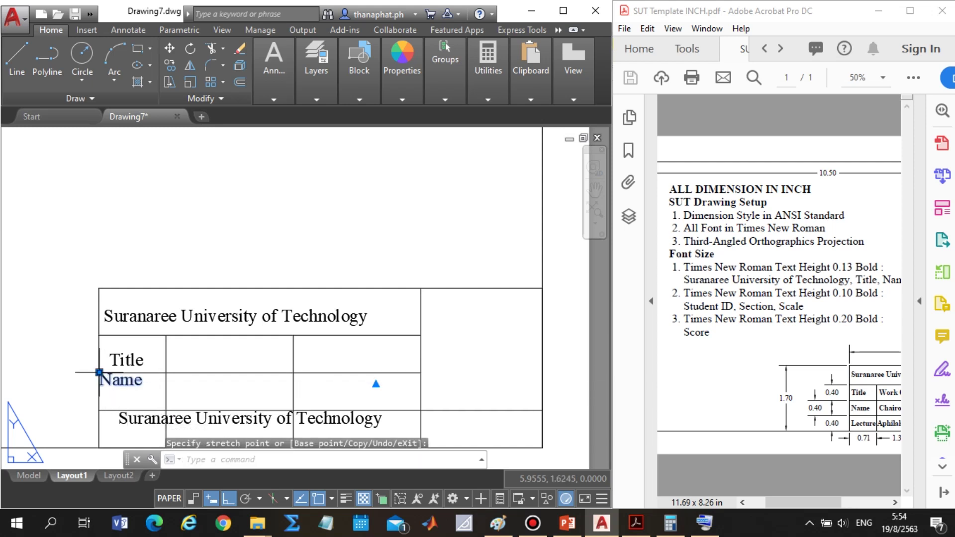
left_click(99, 388)
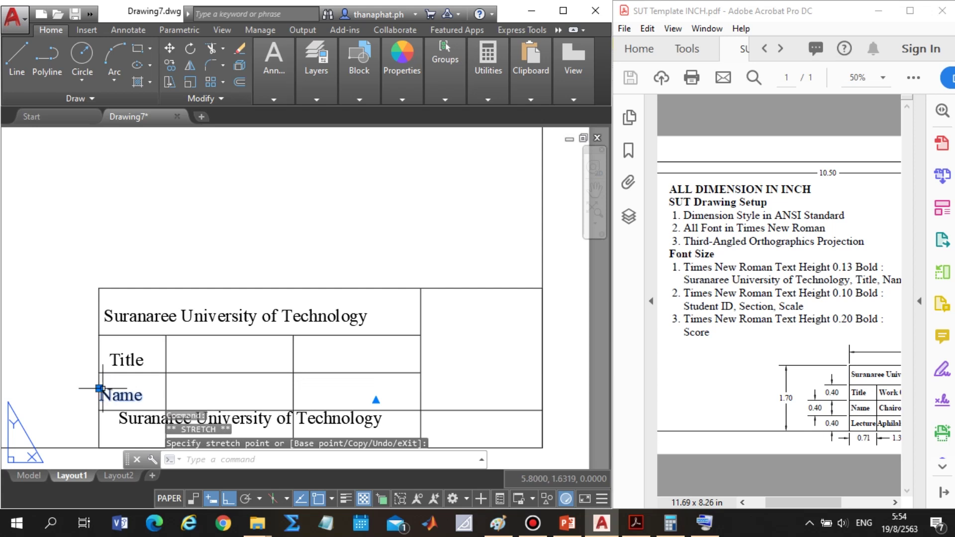
left_click(100, 389)
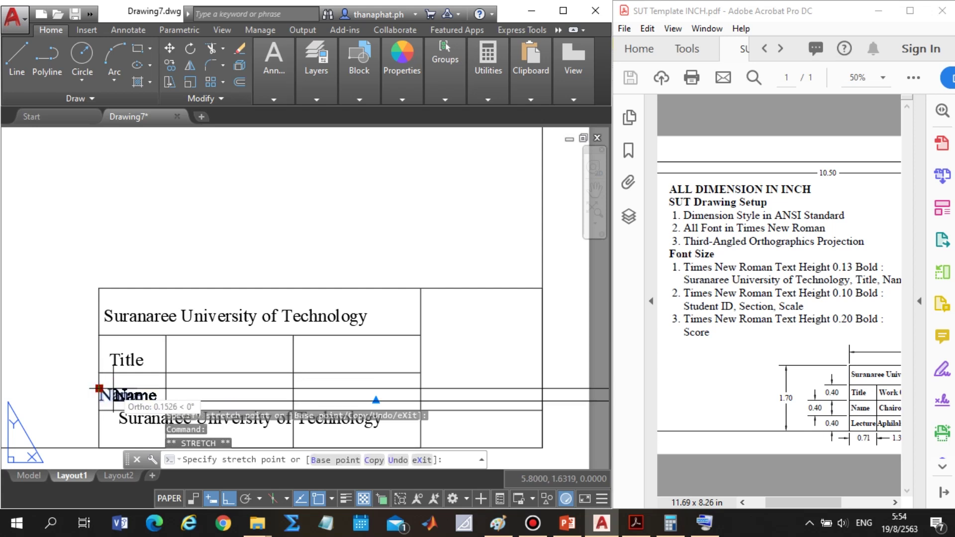
left_click(111, 389)
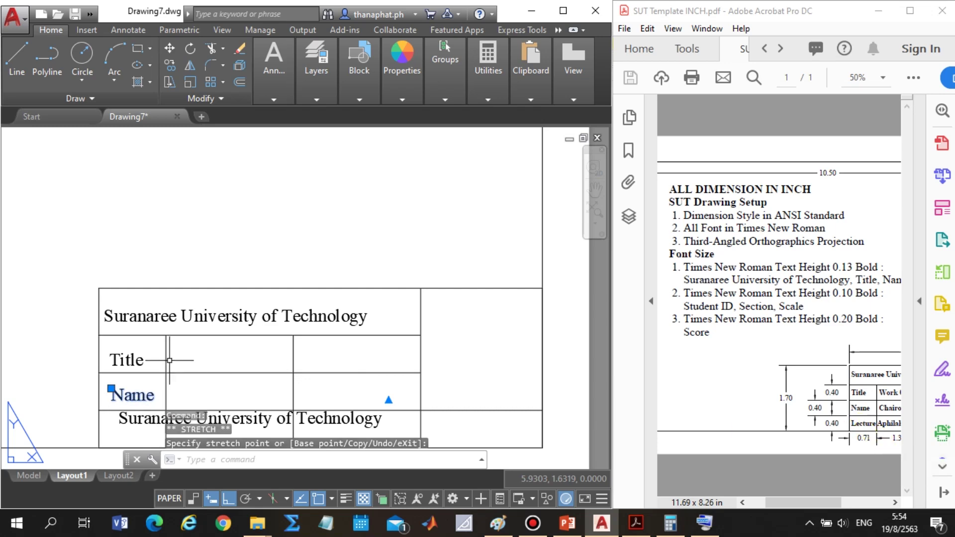
Select the fourth-row university label.
scroll(166, 355, "down", 2)
left_click(139, 393)
scroll(141, 370, "up", 2)
scroll(144, 363, "up", 2)
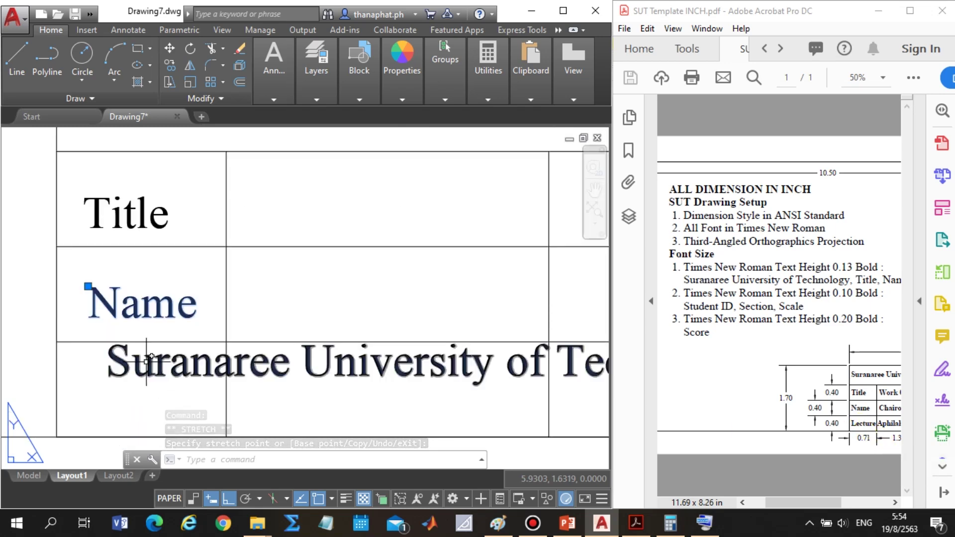
Replace the fourth-row label text with 'Lecture'.
key("Escape")
double_click(188, 369)
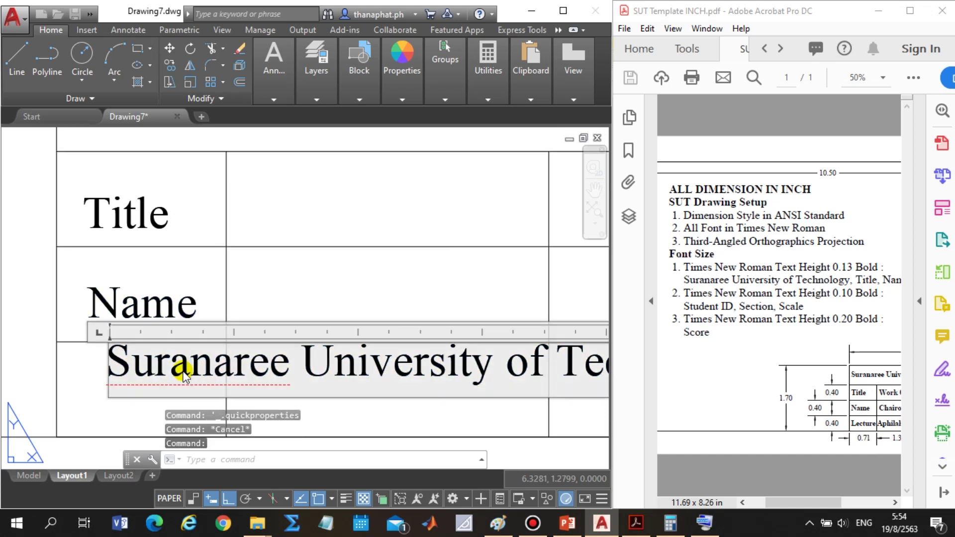
left_click_drag(583, 368, 213, 368)
key("Delete")
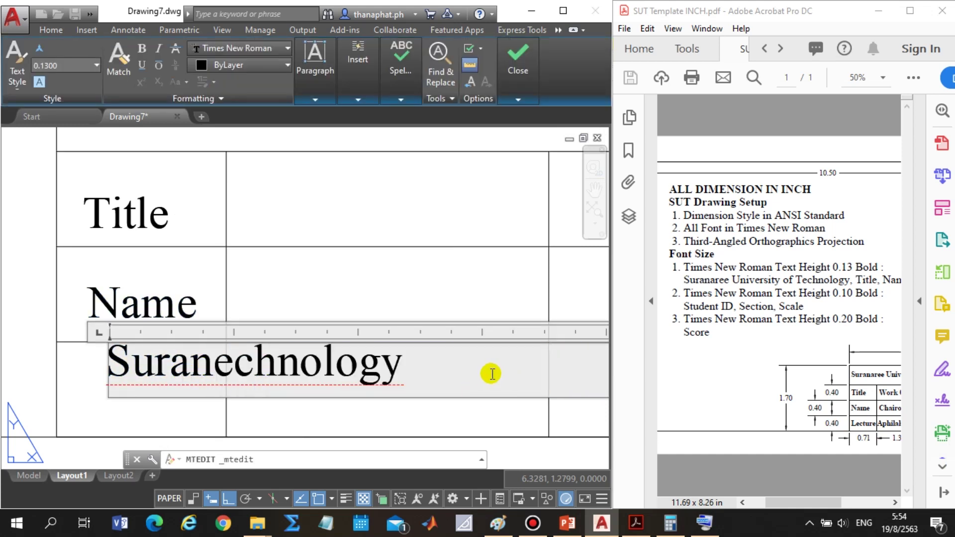
left_click_drag(490, 373, 11, 345)
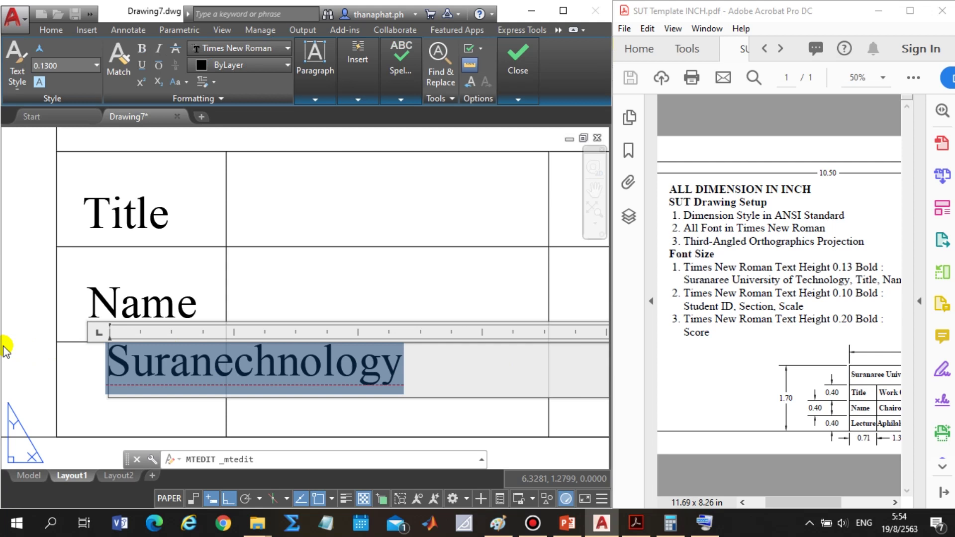
type("Le")
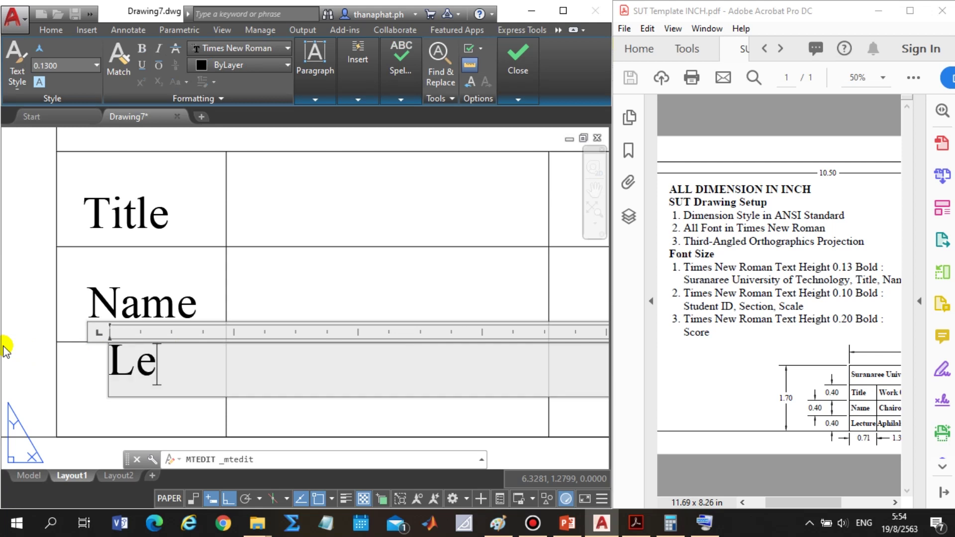
type("cture")
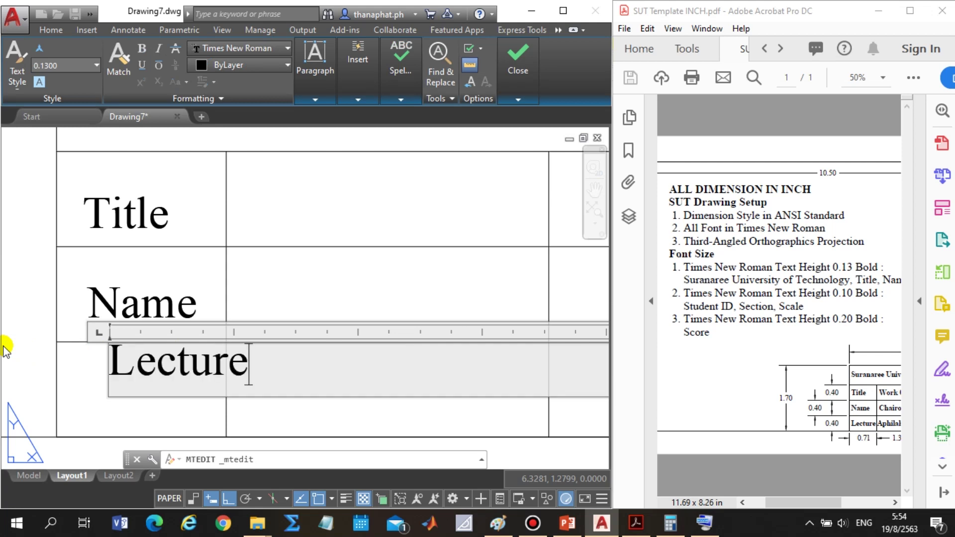
left_click(35, 345)
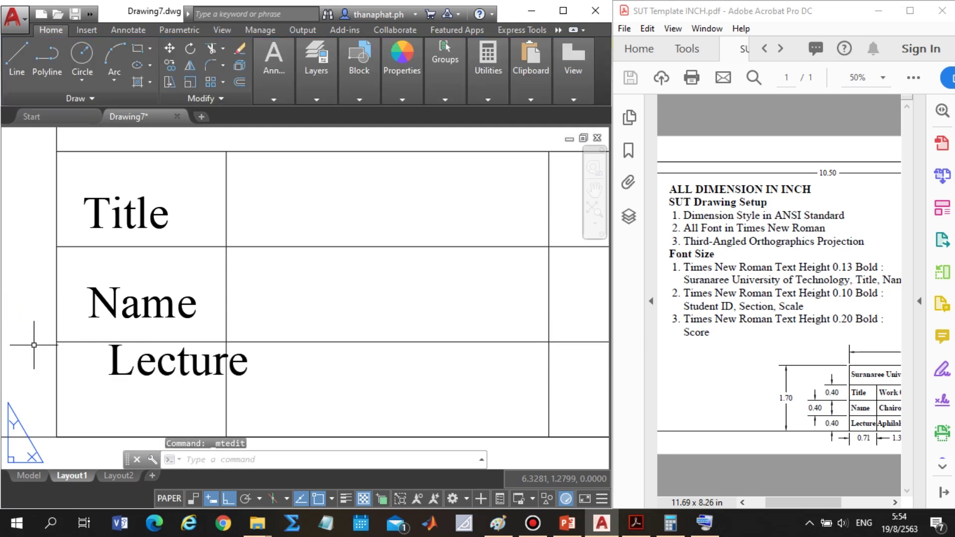
Move the Lecture label into the bottom-left cell under 'Name' and zoom out.
left_click(201, 371)
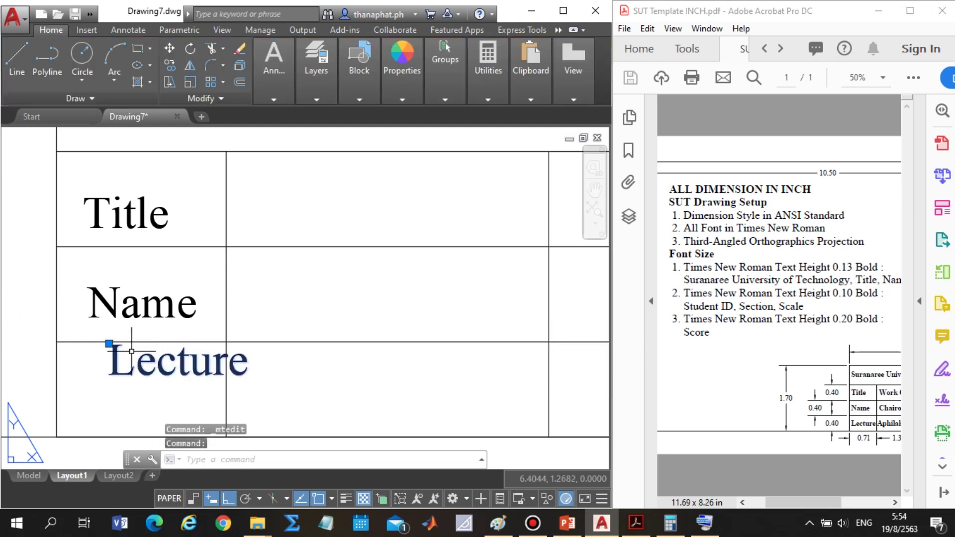
left_click(109, 343)
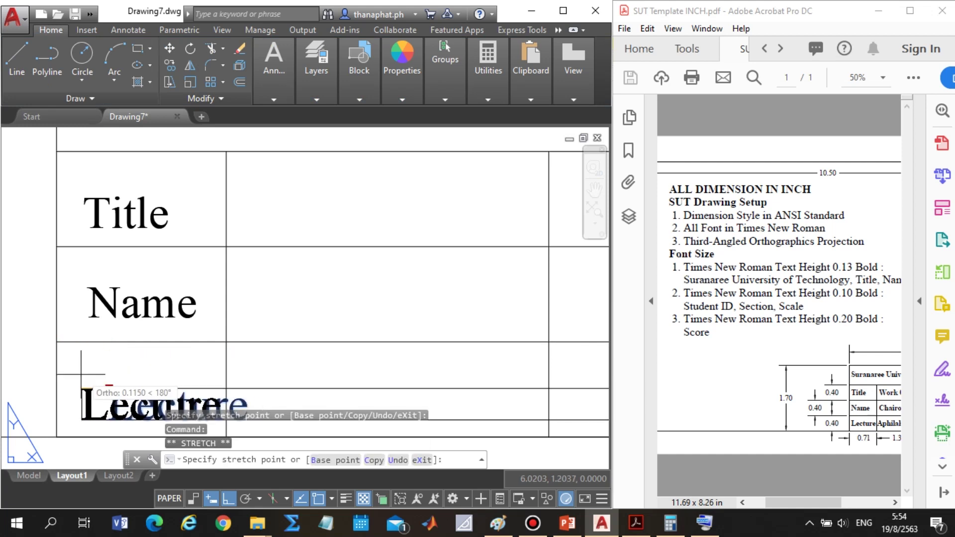
left_click(80, 388)
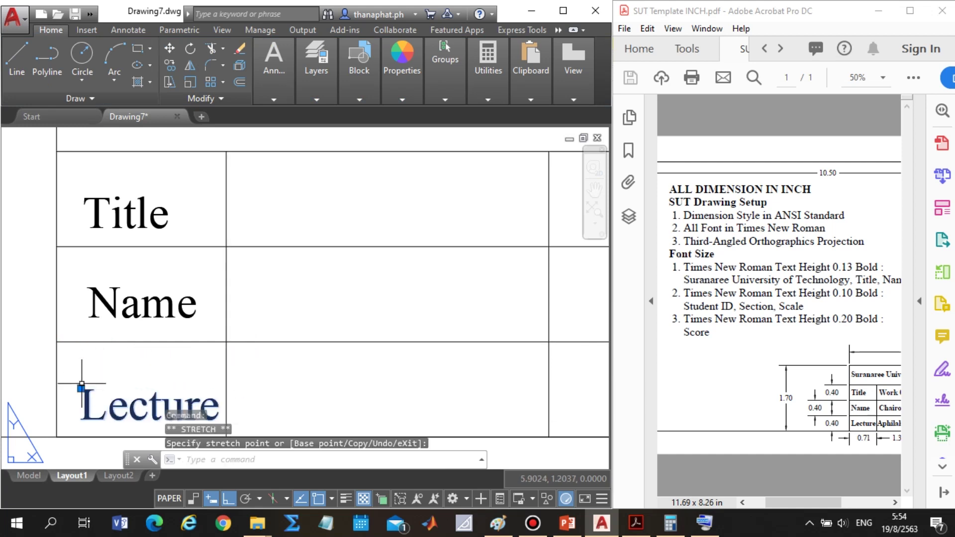
left_click(81, 388)
left_click(77, 373)
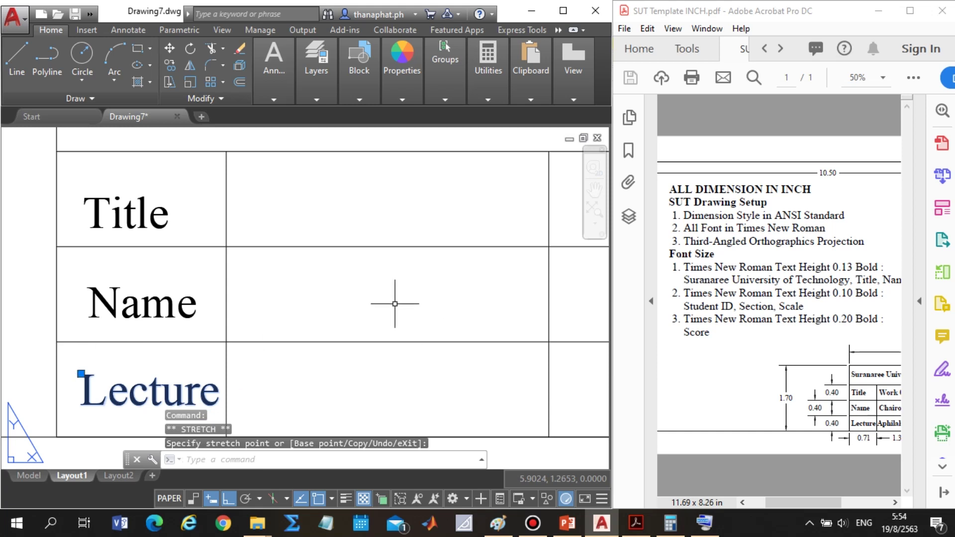
scroll(395, 298, "down", 2)
scroll(433, 259, "down", 2)
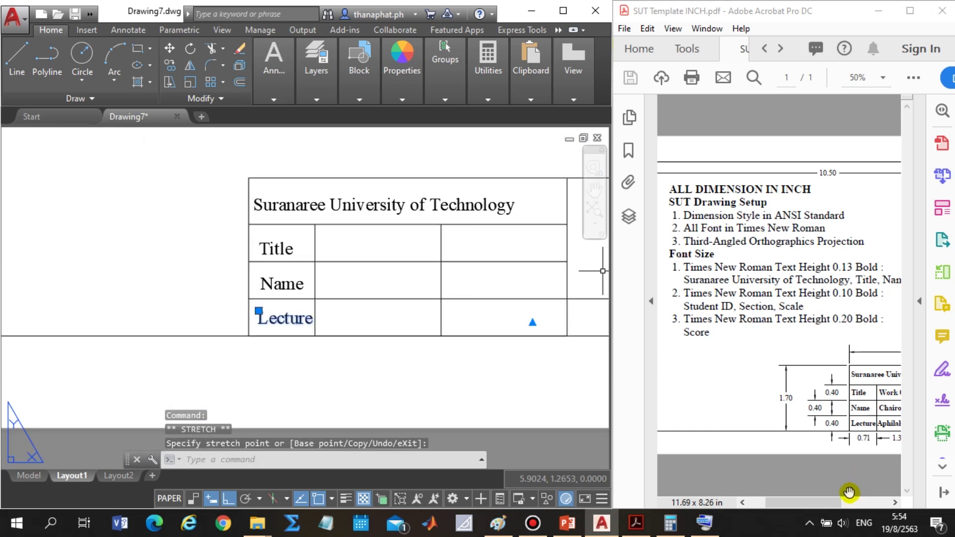
Cancel the Lecture label's grip stretch, then copy and paste the Lecture label as a duplicate.
left_click_drag(840, 502, 835, 505)
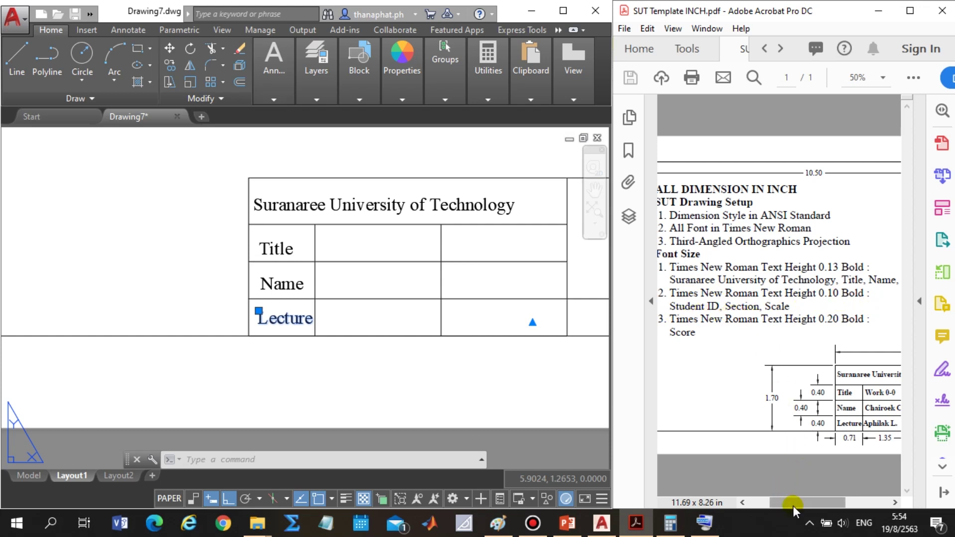
left_click_drag(793, 506, 837, 509)
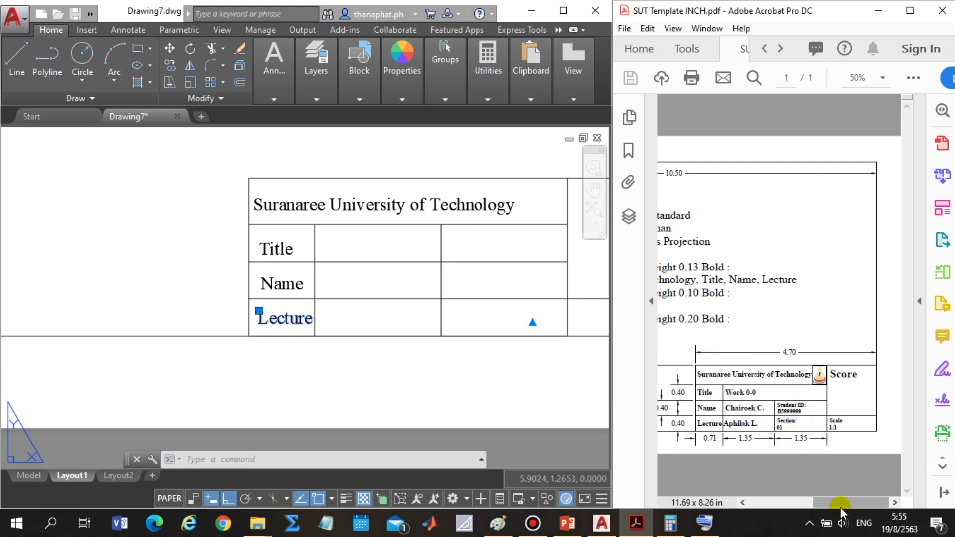
left_click_drag(832, 501, 756, 501)
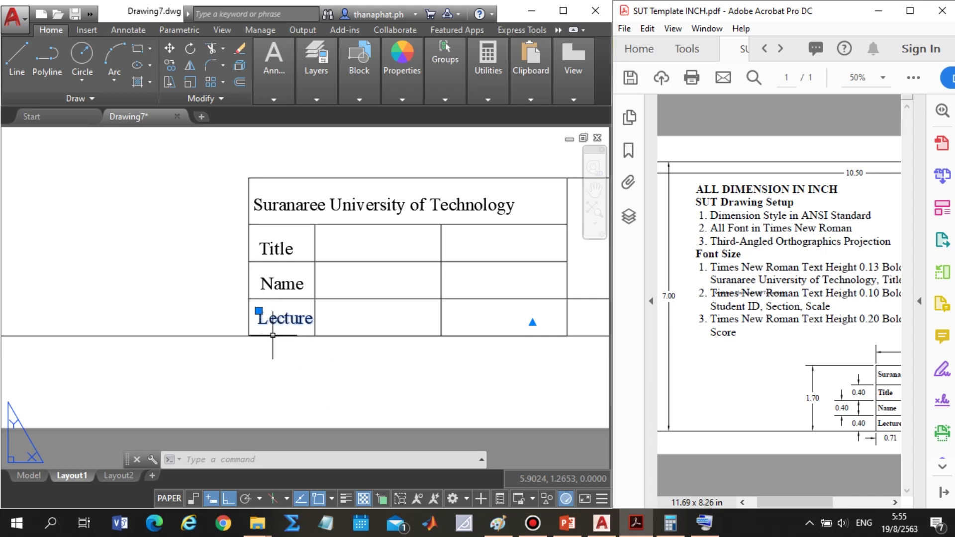
left_click(258, 311)
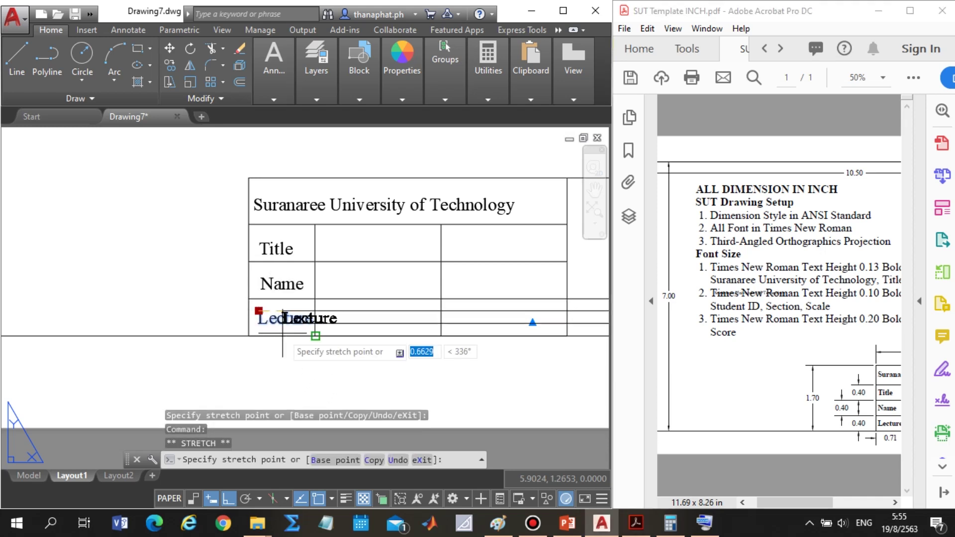
key("Escape")
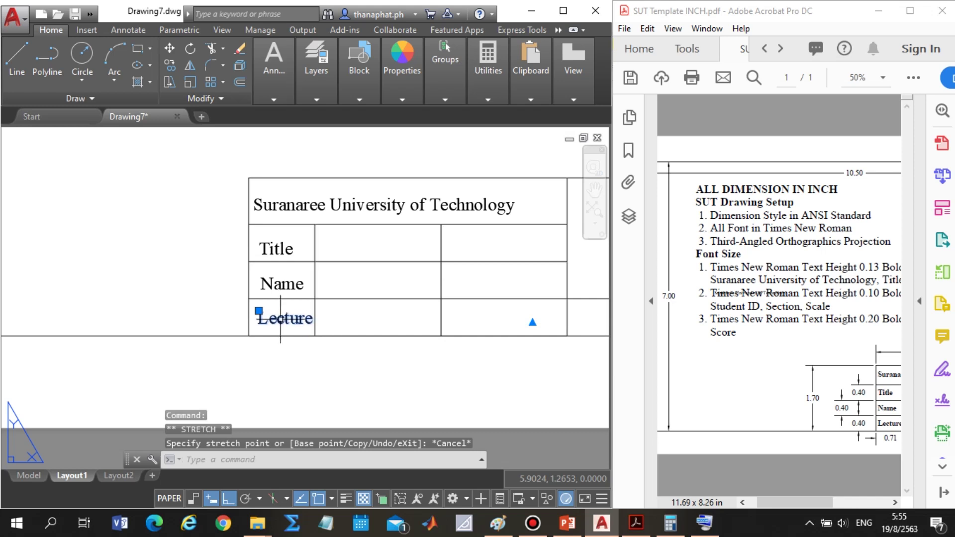
key("Escape")
key("Escape")
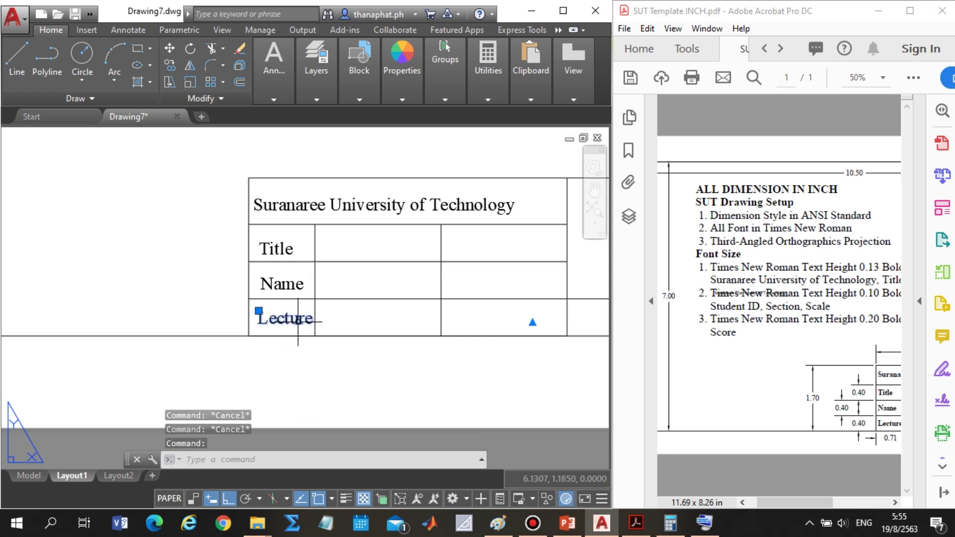
key("ctrl+c")
key("ctrl+v")
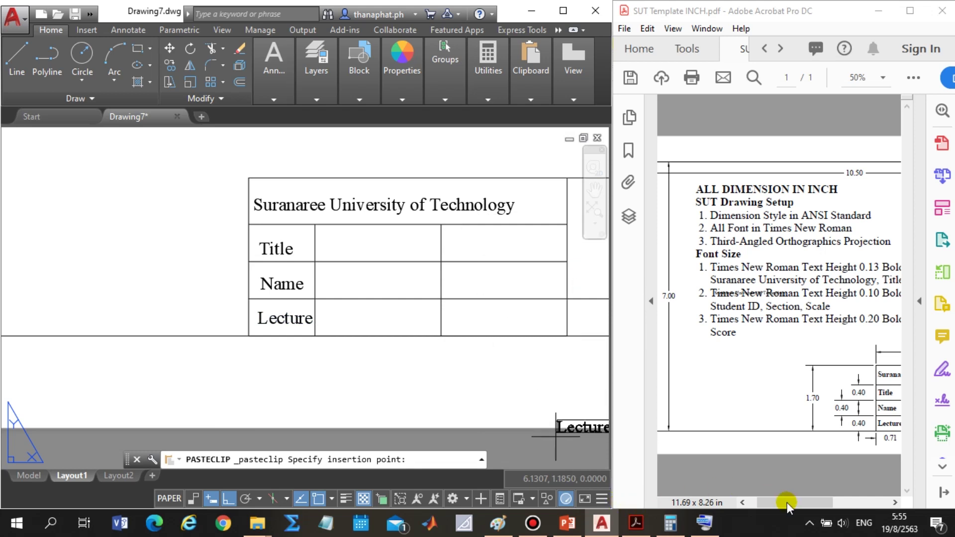
Place Lecture copies in the Name and Lecture rows' middle cells and in the right-hand column.
left_click_drag(796, 502, 846, 501)
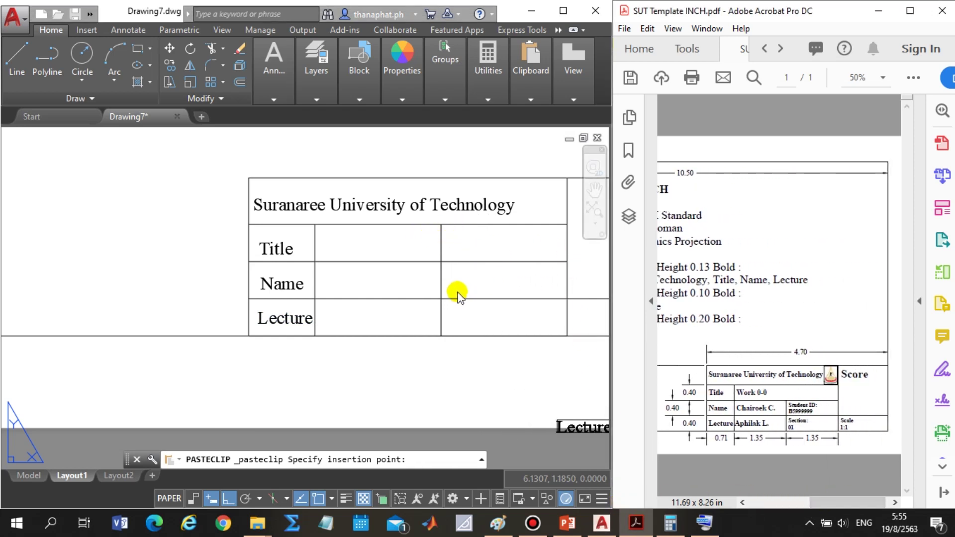
left_click(545, 454)
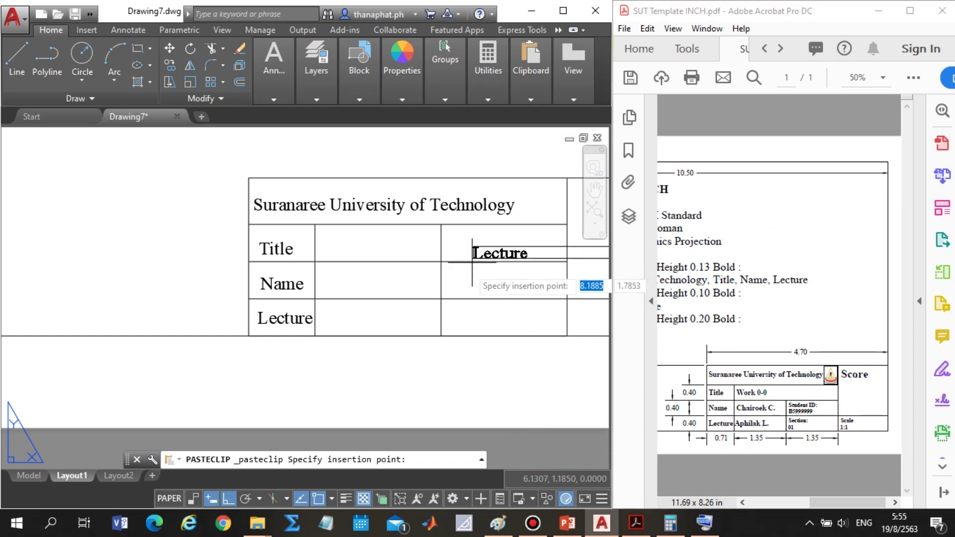
left_click(451, 288)
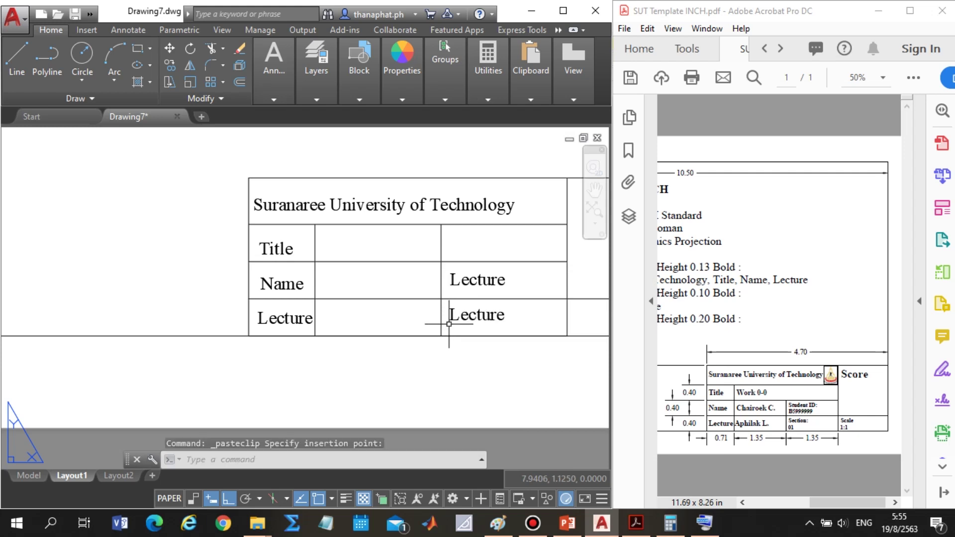
left_click(449, 324)
key("ctrl+v")
left_click(568, 333)
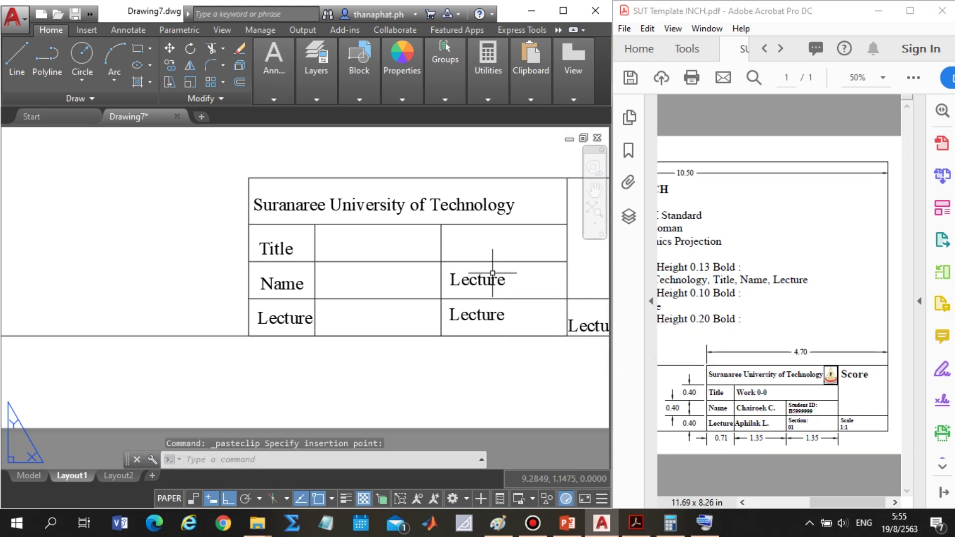
left_click(492, 273)
Replace the text of the Name-row Lecture copy with 'Student ID:'.
double_click(478, 284)
left_click_drag(515, 279, 379, 267)
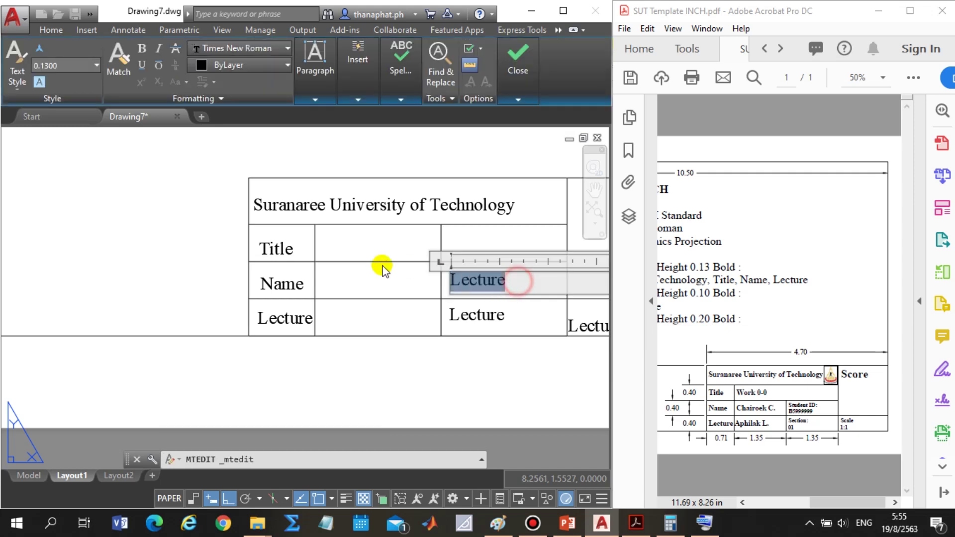
type("Student ID:")
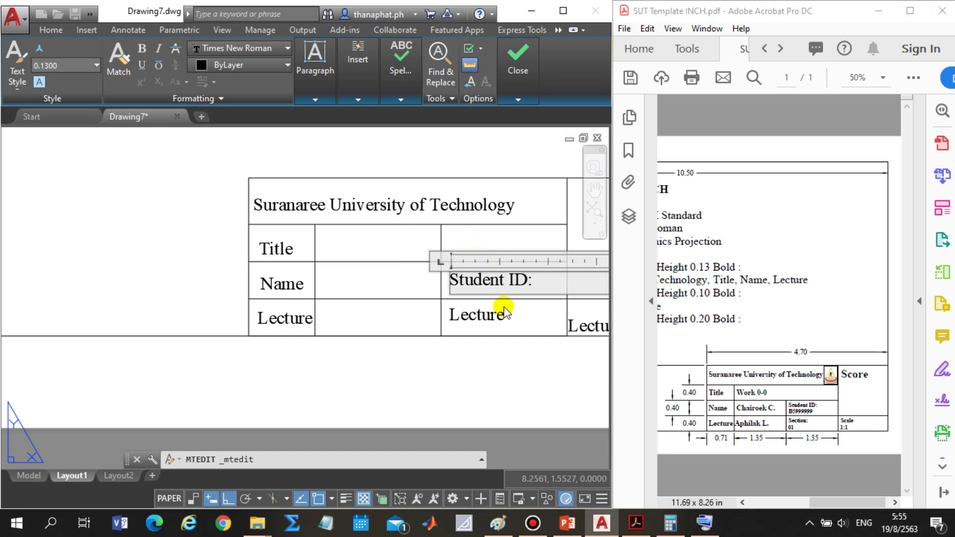
left_click(520, 325)
Keep Student ID: in the Name row's middle cell and enable Object Snap Tracking.
left_click(450, 274)
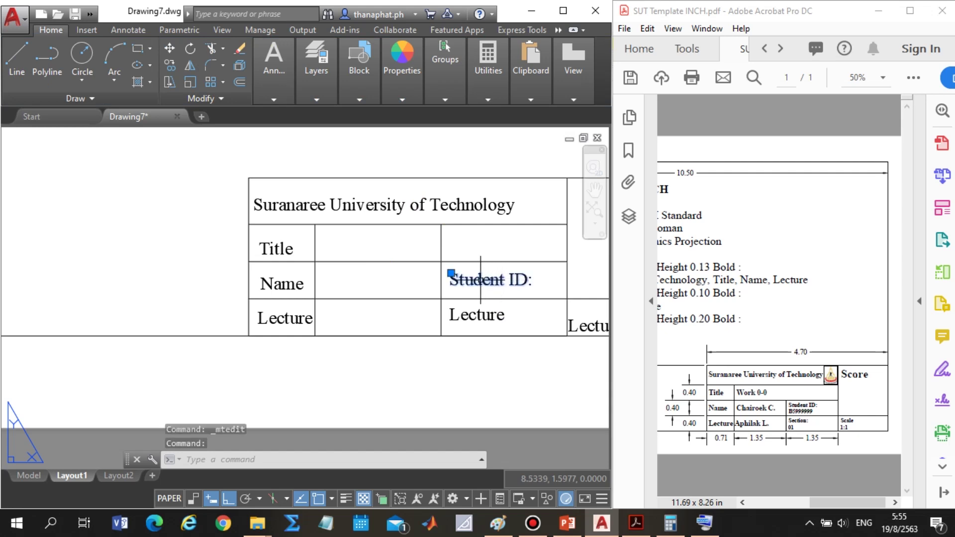
left_click(450, 273)
left_click(567, 261)
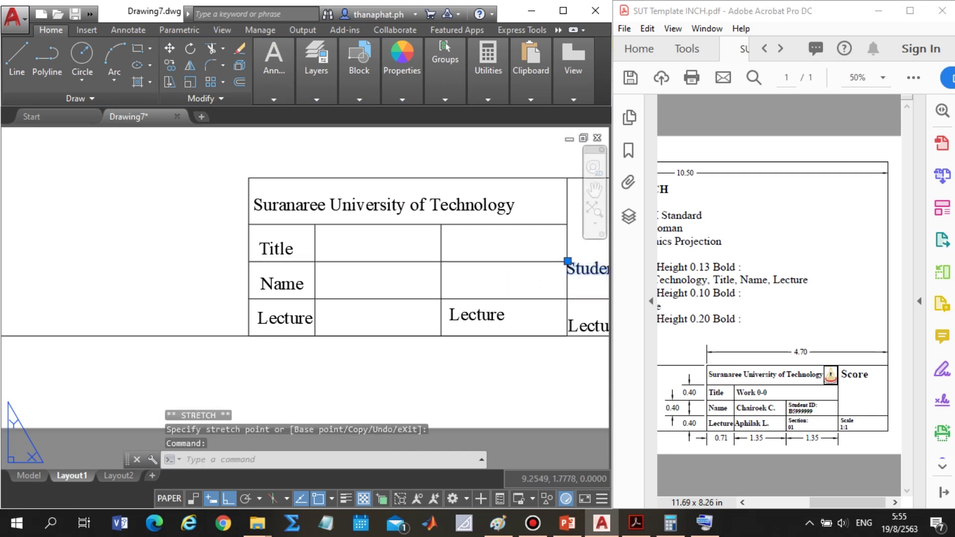
left_click(568, 261)
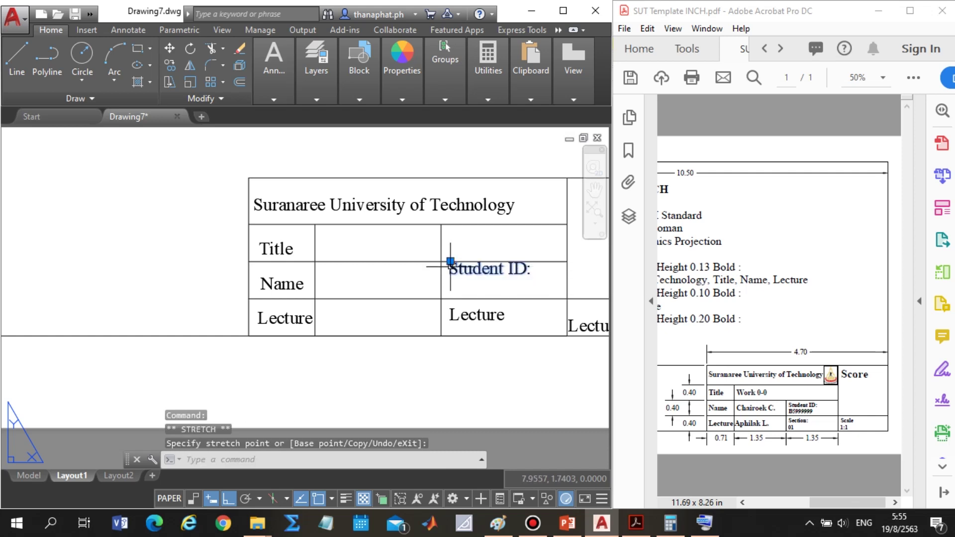
left_click(450, 270)
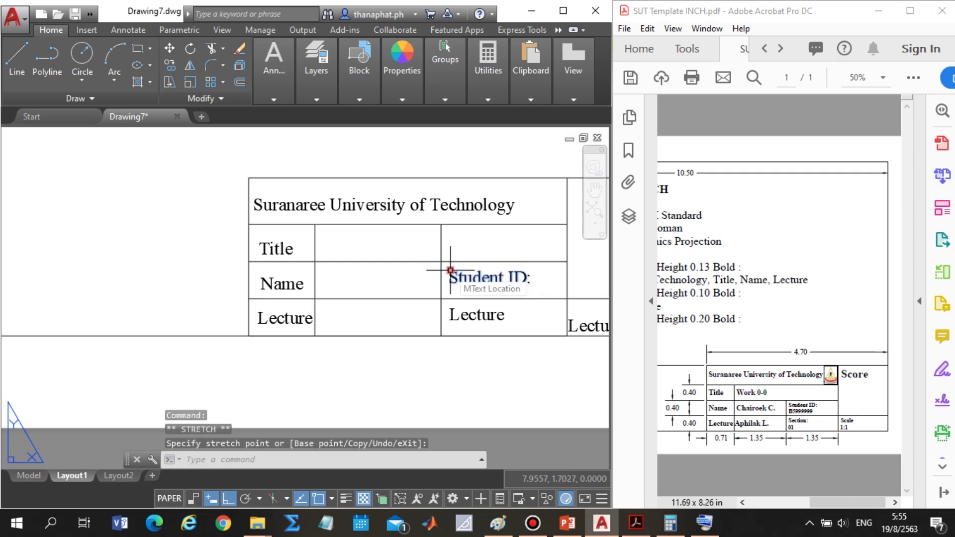
key("Escape")
left_click(304, 499)
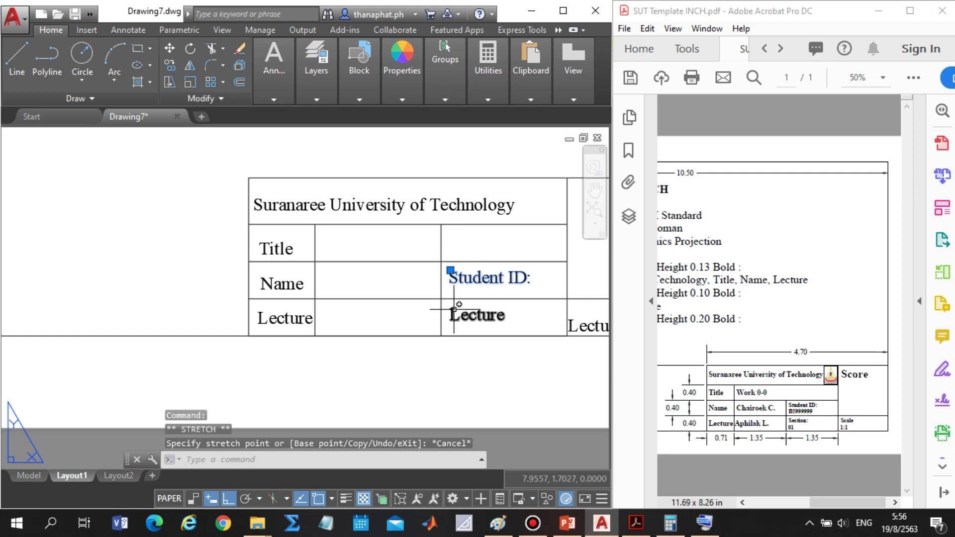
Try selecting and editing the Lecture copy in the Lecture row's third column.
left_click(502, 314)
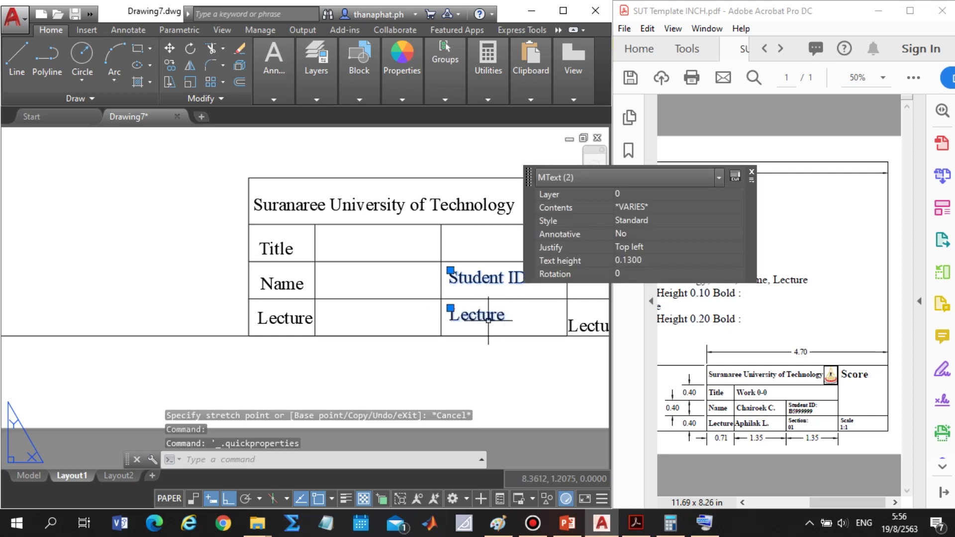
key("Escape")
double_click(479, 316)
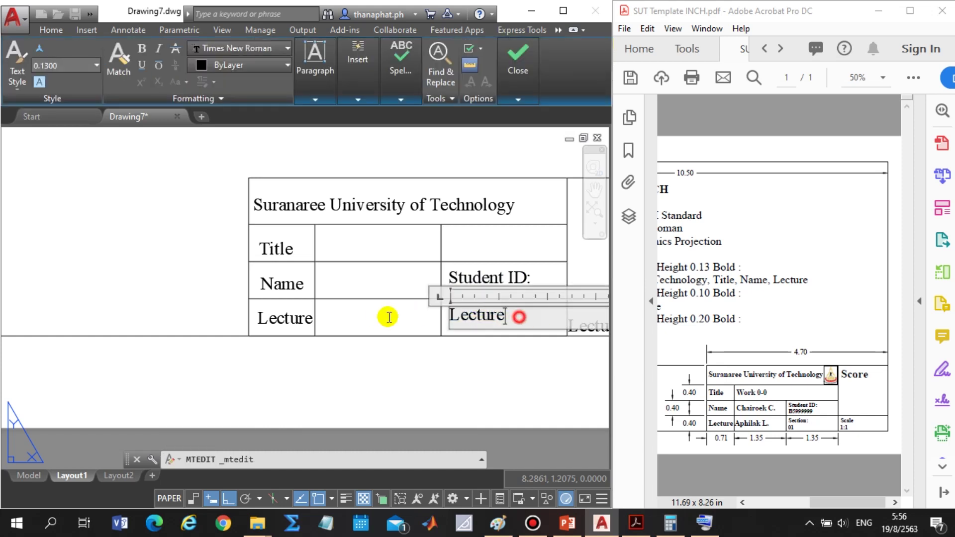
double_click(379, 318)
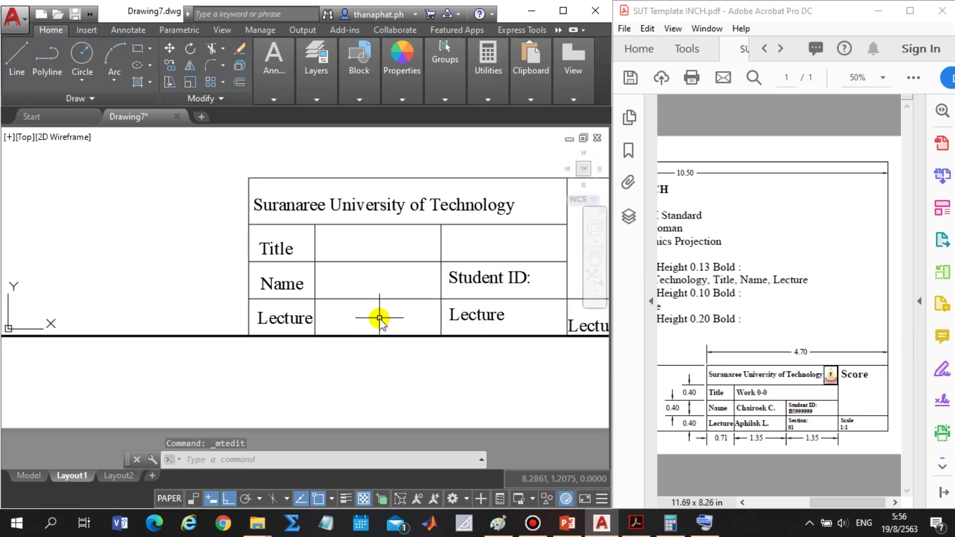
key("Escape")
left_click(499, 317)
key("Escape")
Retry window-selecting the Lecture copy, then undo back to the paper layout.
left_click(495, 313)
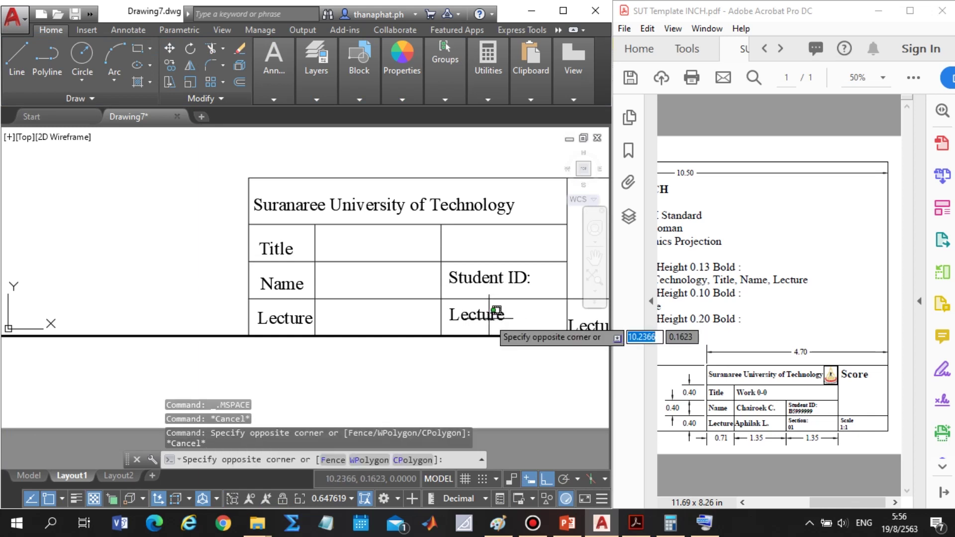
left_click(510, 314)
left_click(477, 315)
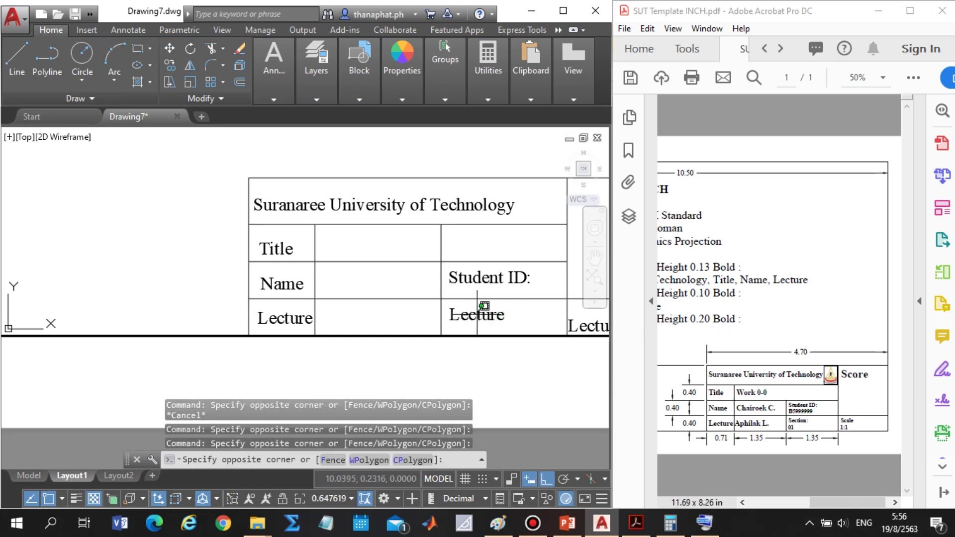
left_click(469, 315)
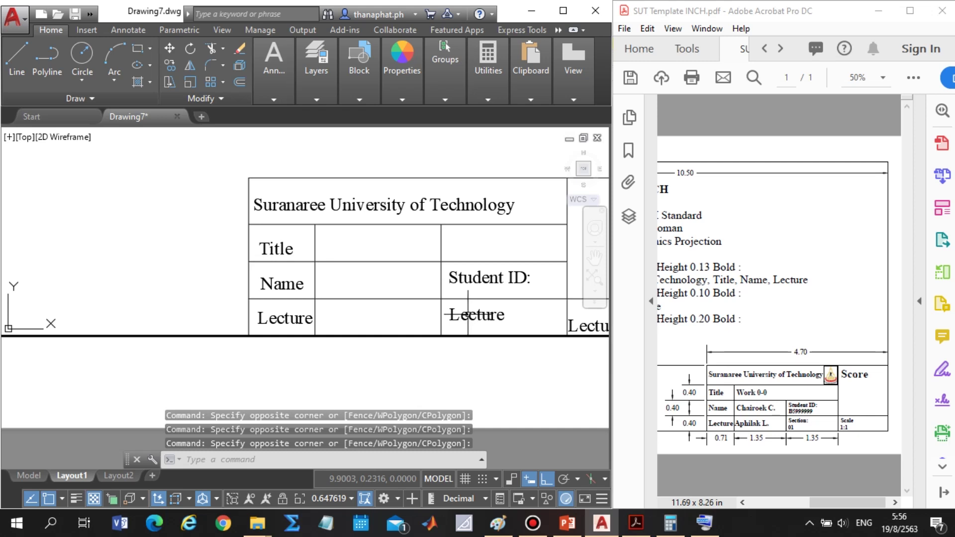
left_click(497, 314)
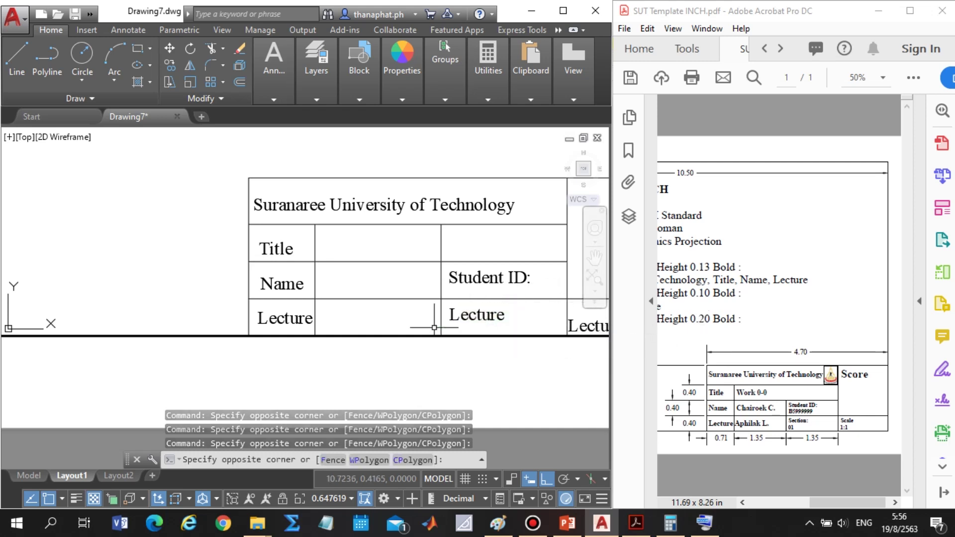
left_click(457, 318)
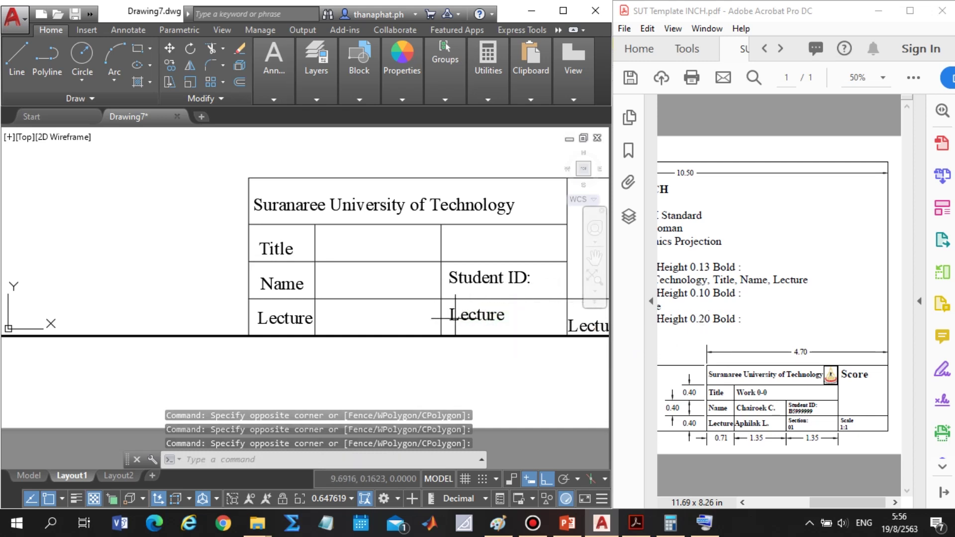
left_click(455, 318)
key("Escape")
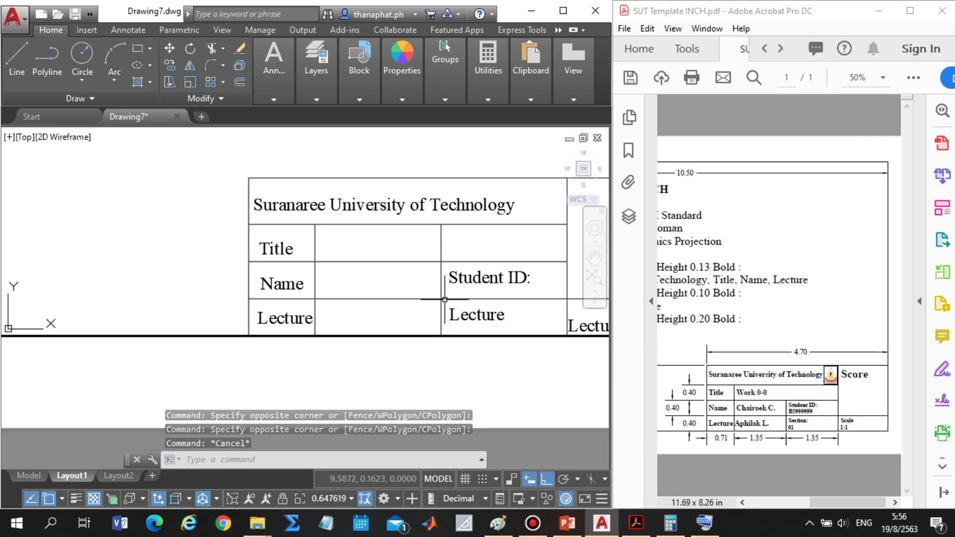
key("ctrl+z")
left_click(457, 313)
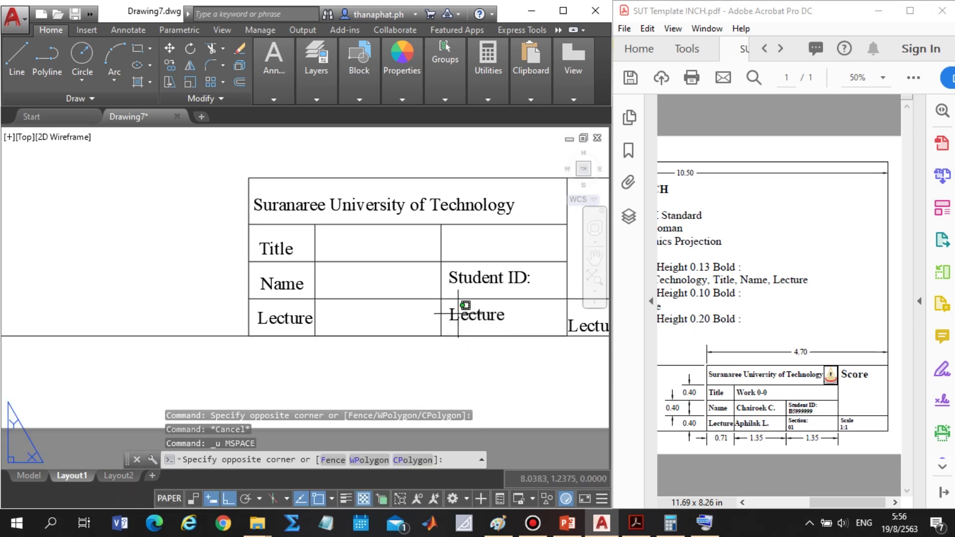
left_click(461, 315)
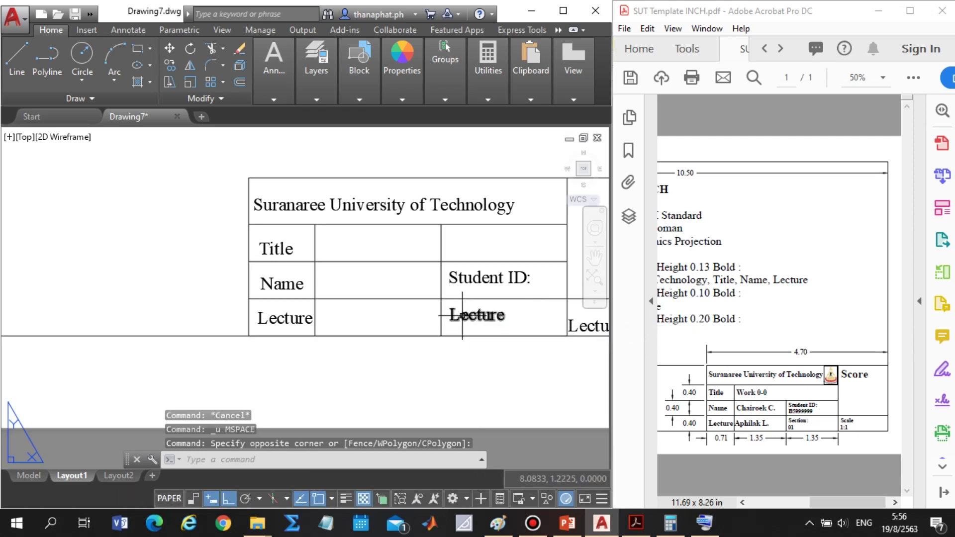
Retype the Lecture-row copy as 'Section:'.
double_click(547, 314)
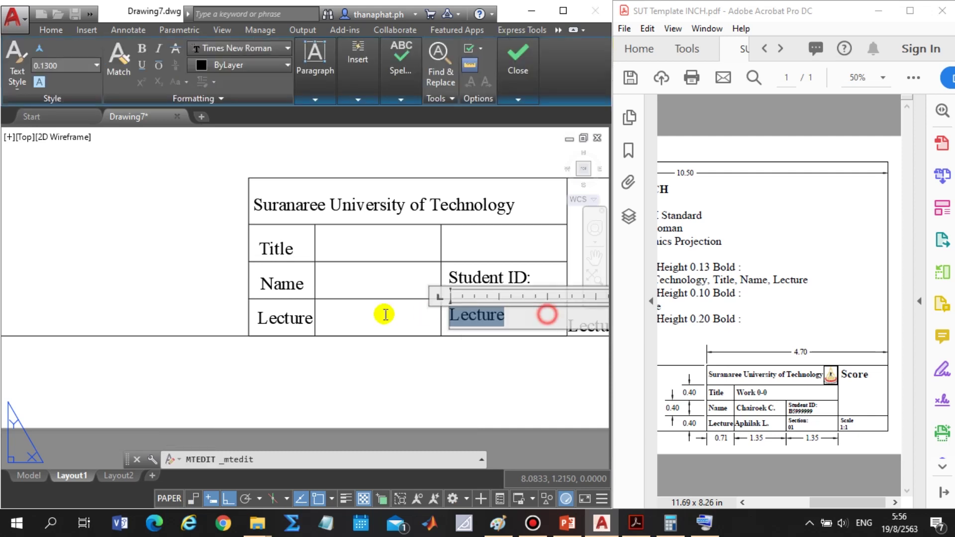
type("Section:")
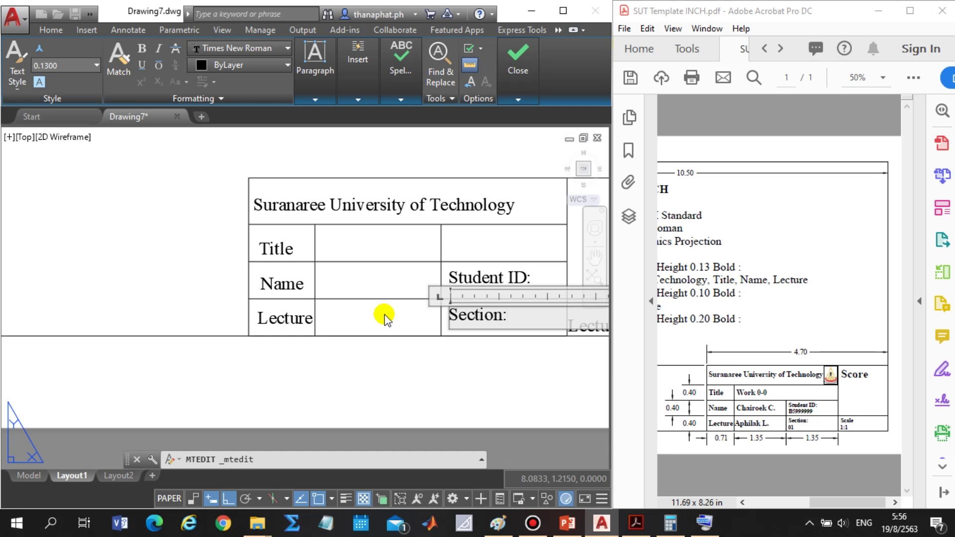
left_click(497, 371)
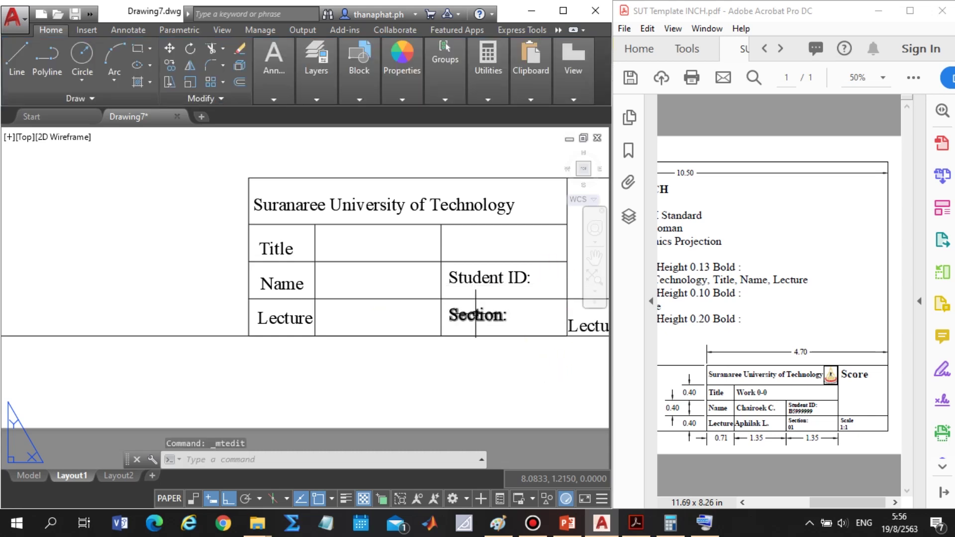
scroll(469, 341, "down", 3)
Retype the stray Lecture text at the table's right end as 'Scale 1:1'.
scroll(558, 314, "up", 1)
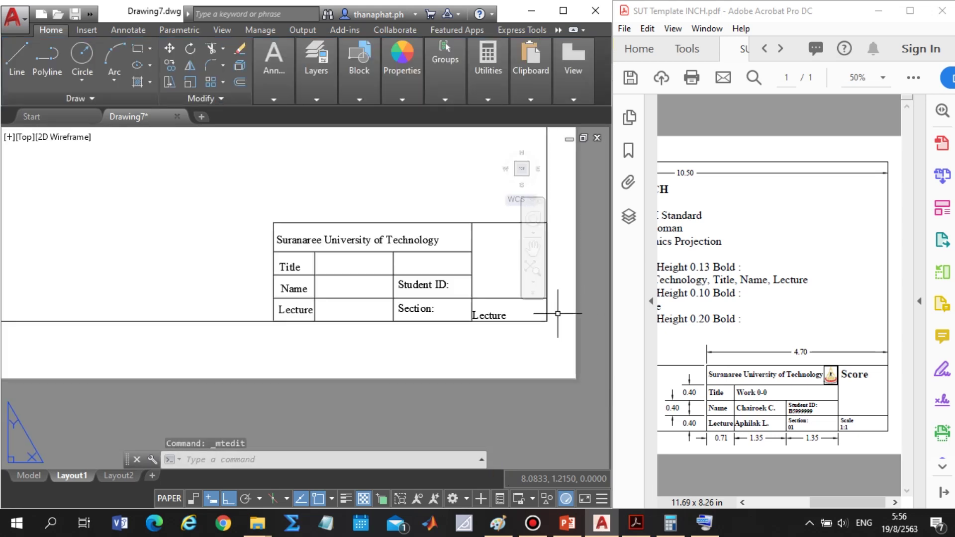
scroll(547, 319, "up", 2)
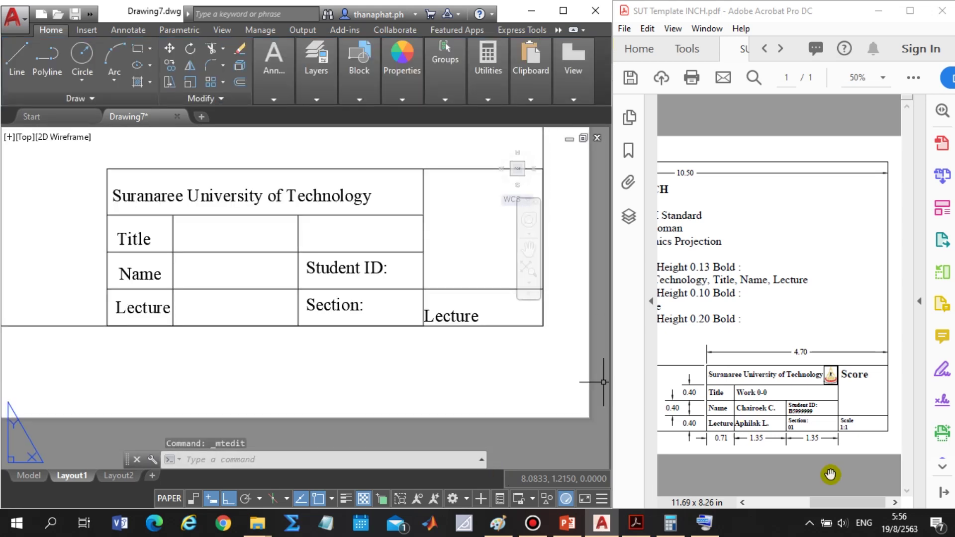
left_click(475, 319)
double_click(494, 313)
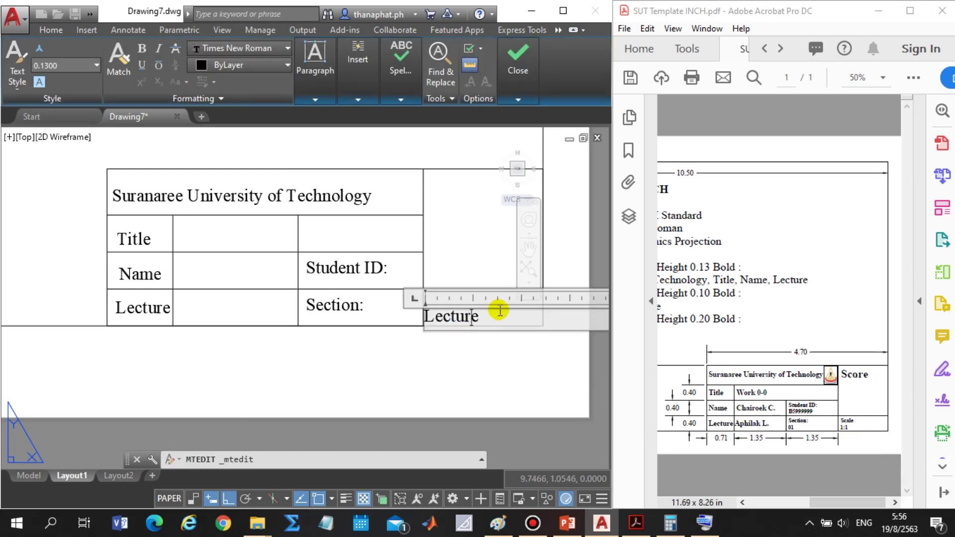
type("Scale  1:1")
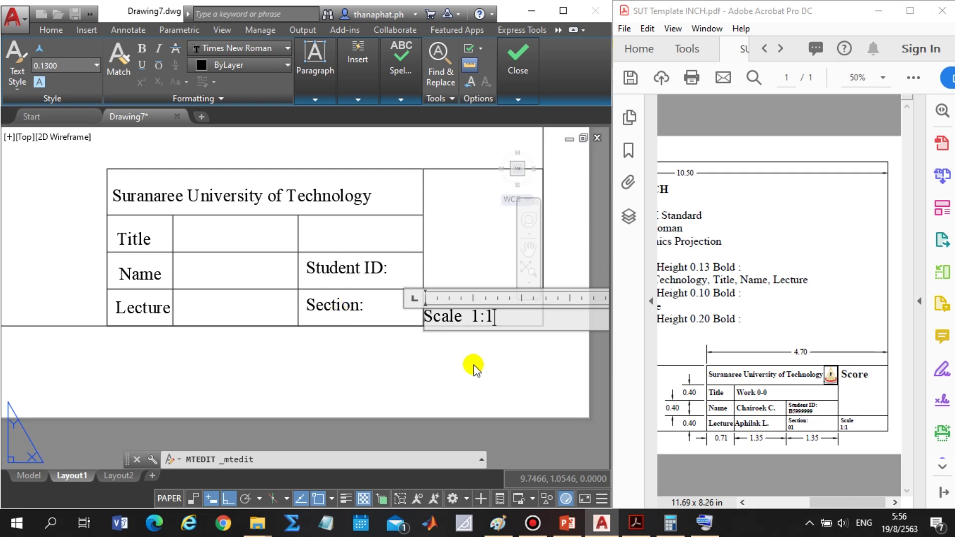
key("ctrl+Return")
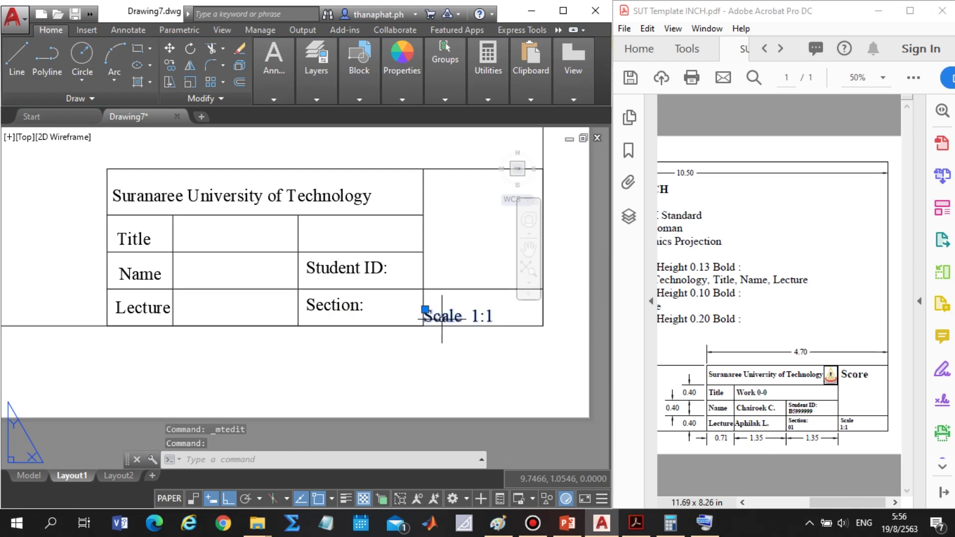
Stretch the Scale 1:1 label into the bottom-right cell, level with Section:.
left_click(425, 309)
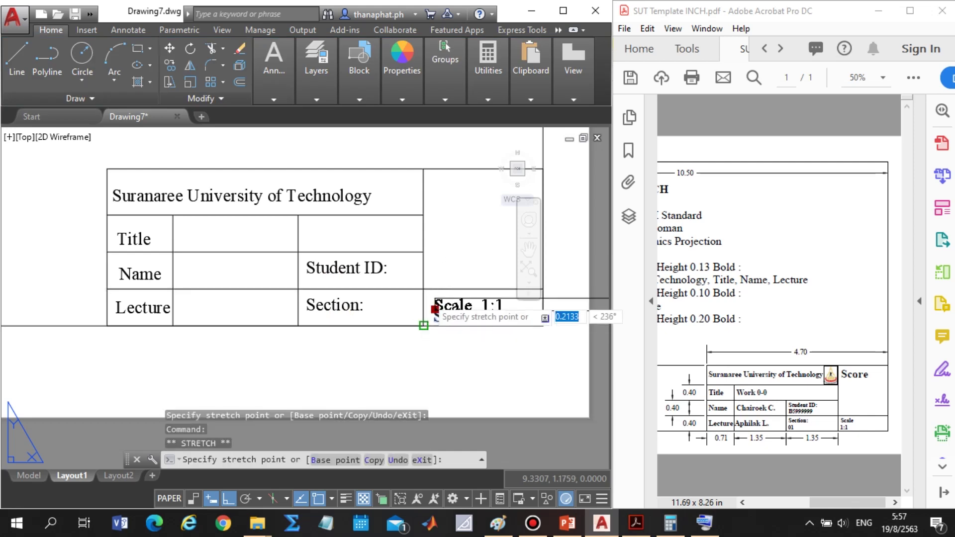
left_click(423, 326)
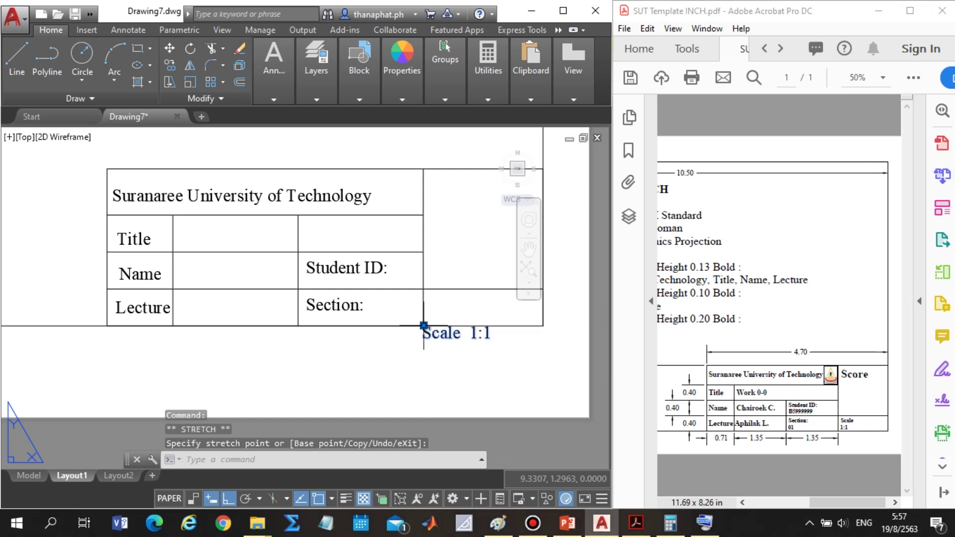
left_click(424, 288)
left_click(424, 288)
left_click(423, 289)
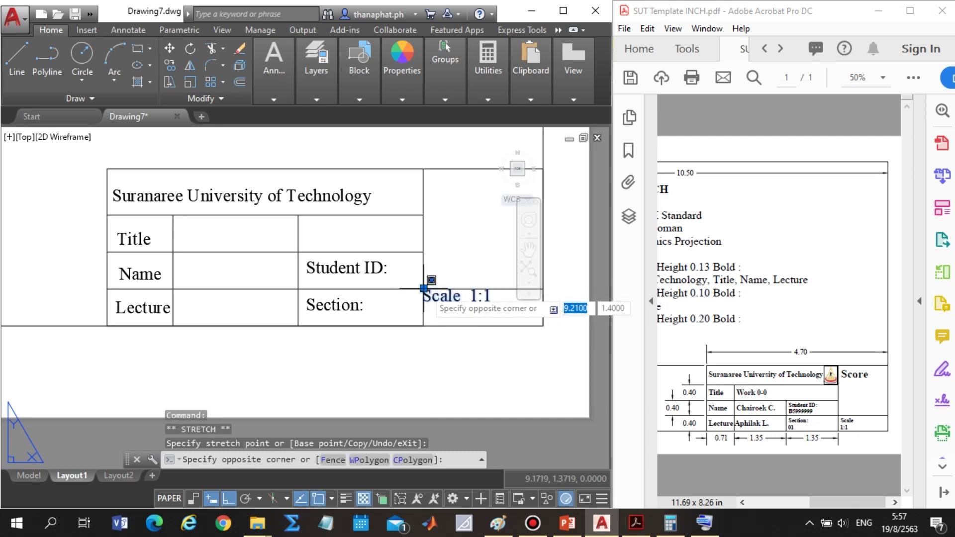
key("Escape")
left_click(423, 289)
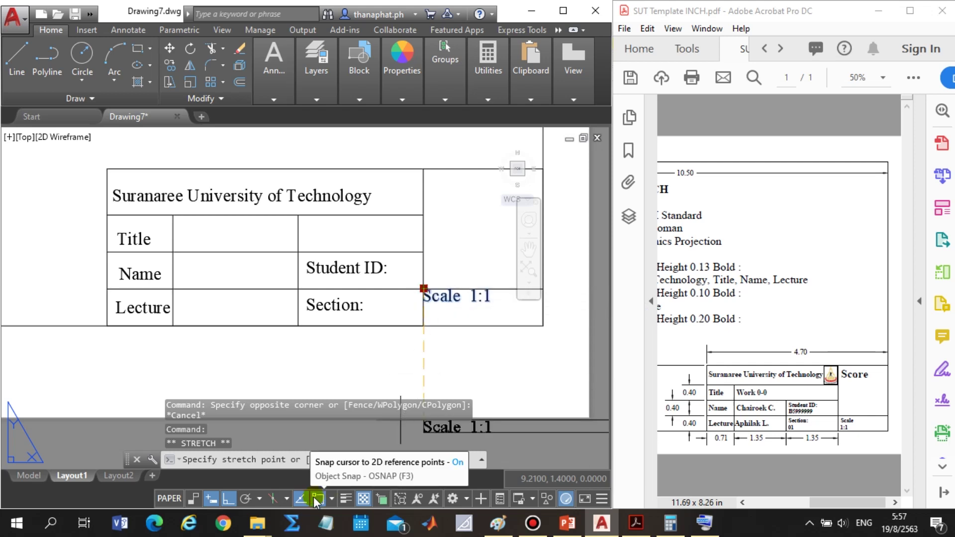
Turn off Ortho and Object Snap and end the Scale 1:1 stretch.
left_click(228, 498)
left_click(317, 498)
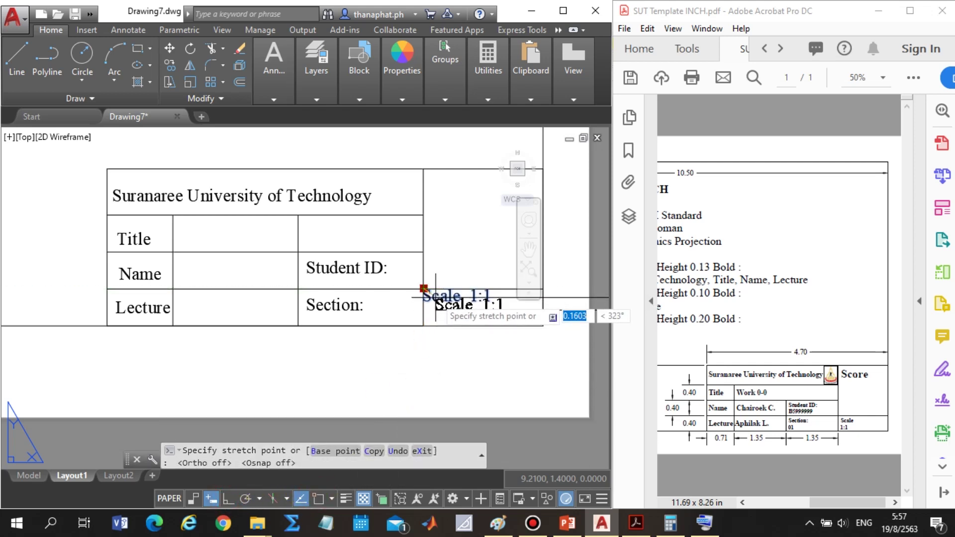
key("Escape")
scroll(543, 372, "down", 2)
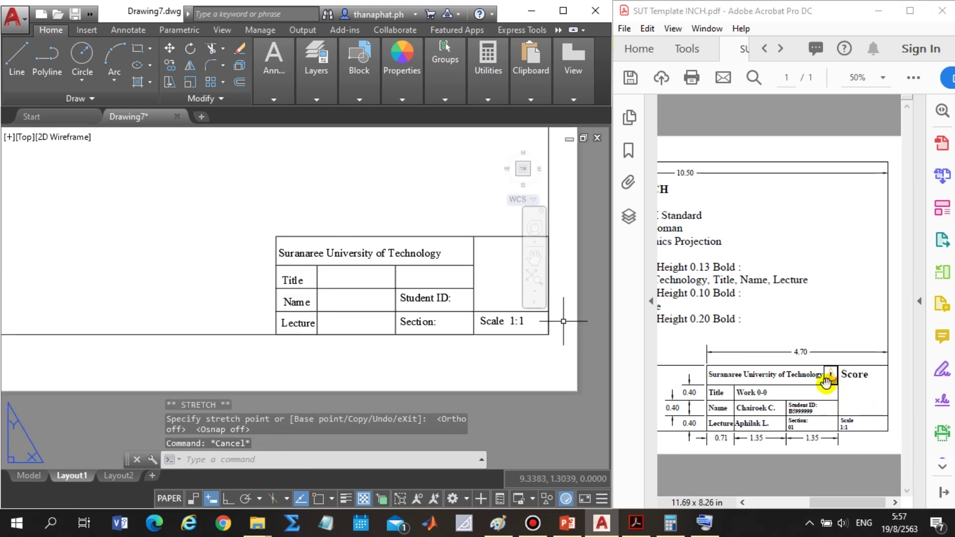
left_click(865, 500)
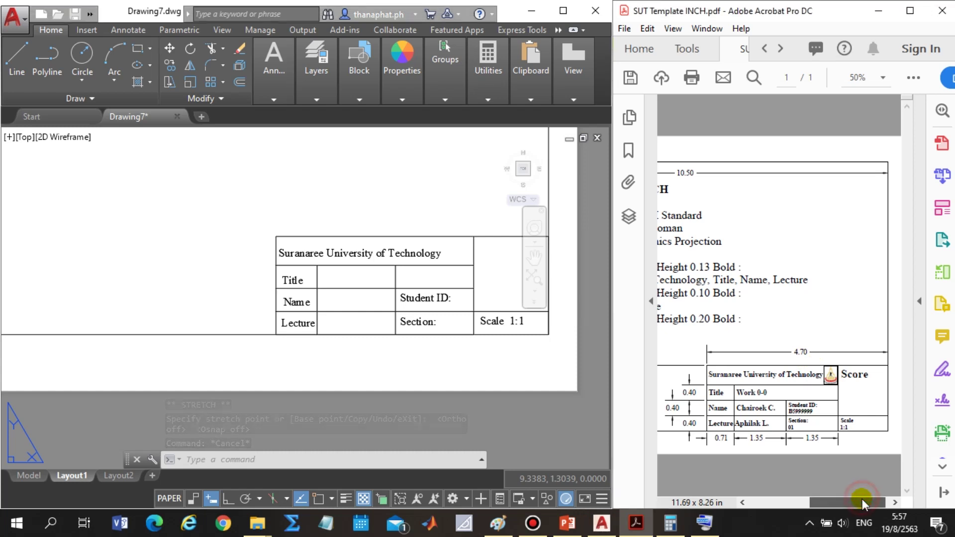
Set the Student ID: label's text height to 0.10.
left_click(431, 300)
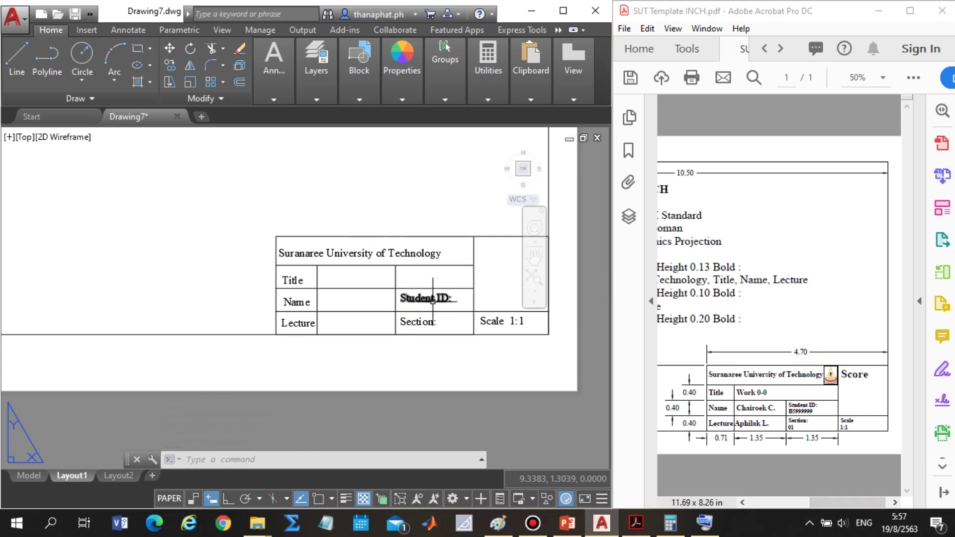
left_click(432, 299)
double_click(427, 298)
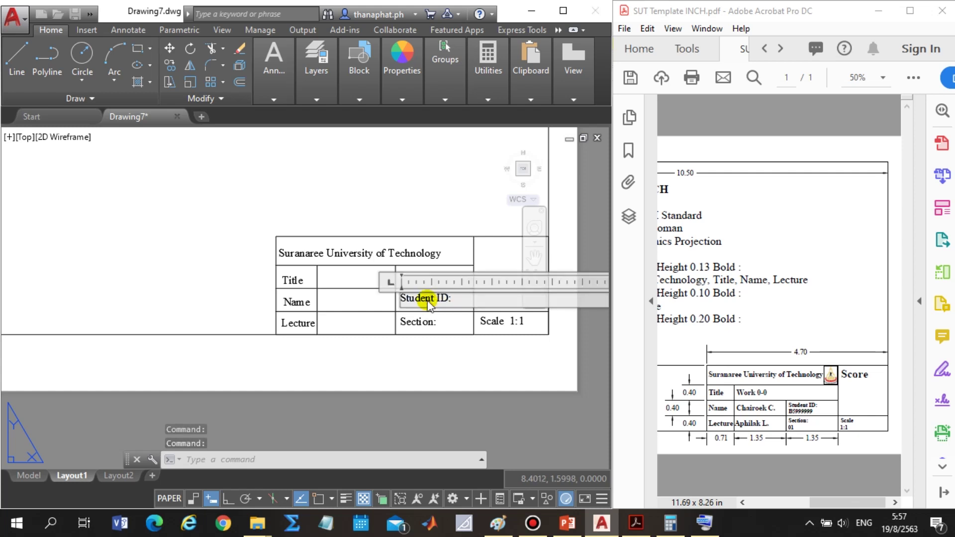
left_click_drag(487, 295, 385, 298)
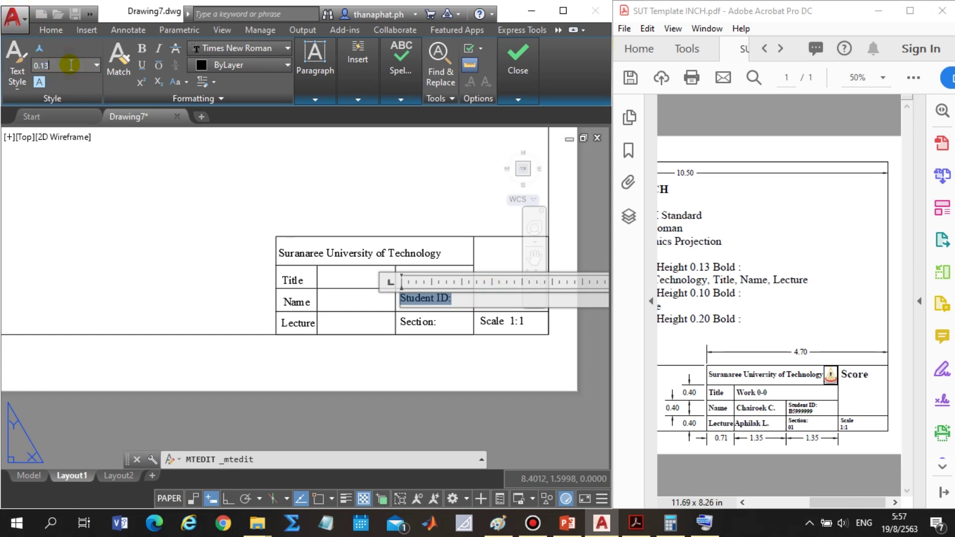
type("0.1")
key("Return")
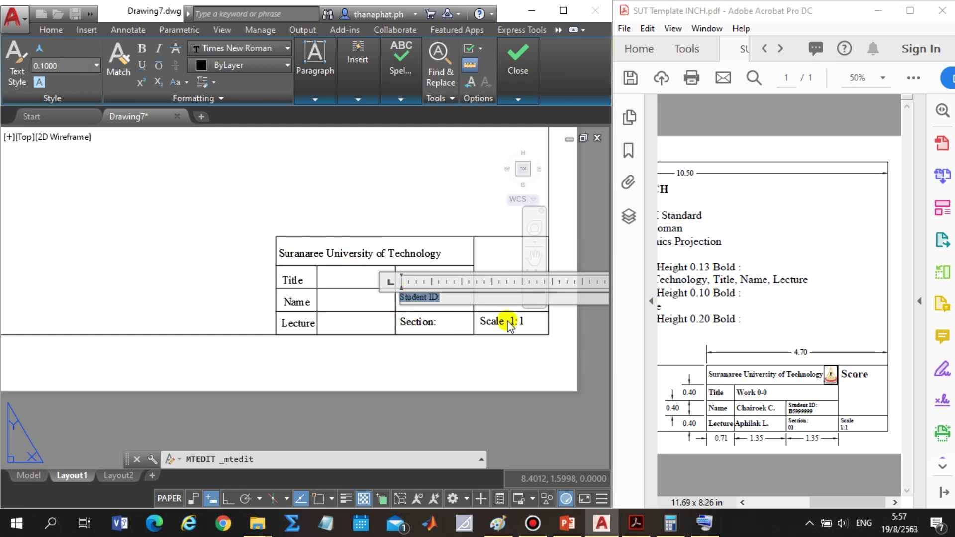
left_click(424, 320)
key("Escape")
Set the Section: label's text height to 0.10.
left_click(422, 321)
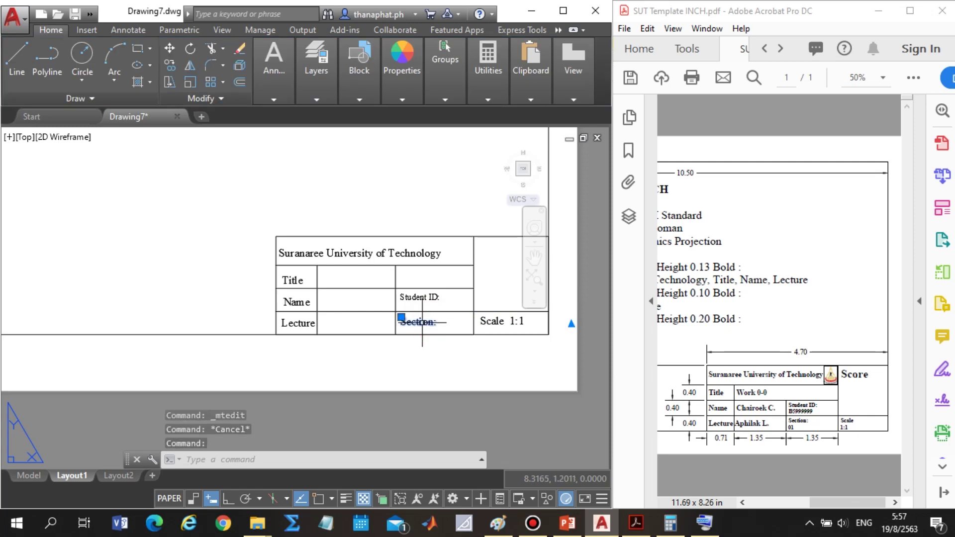
double_click(416, 322)
left_click_drag(457, 321, 367, 321)
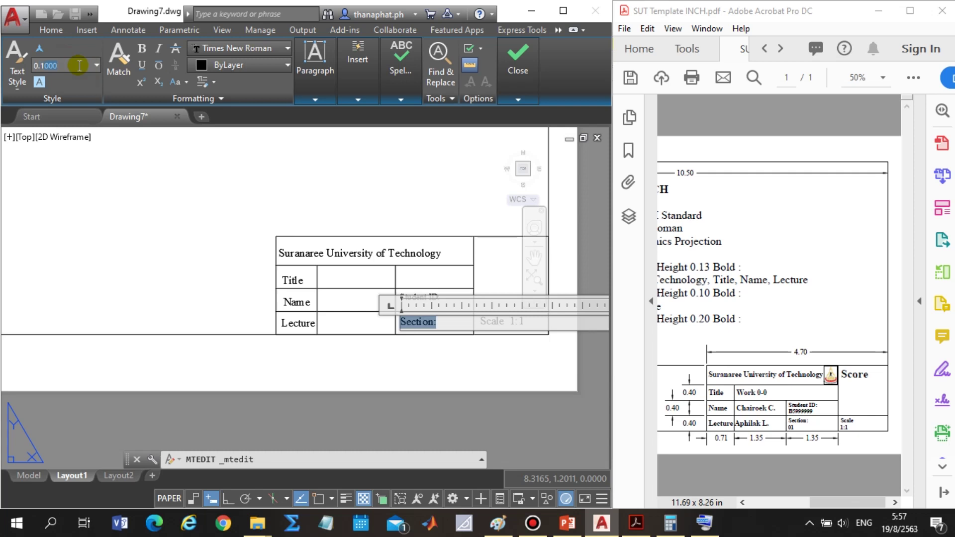
key("Escape")
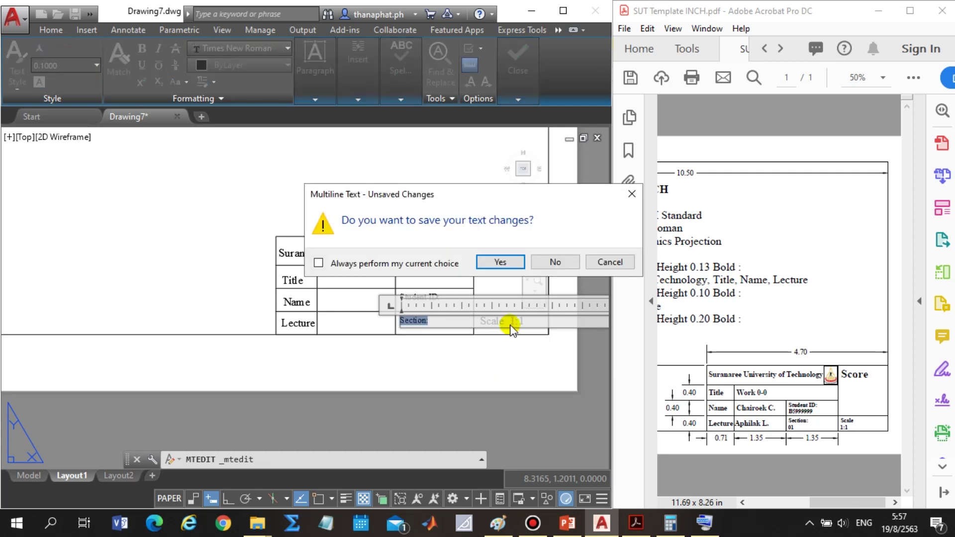
left_click(630, 194)
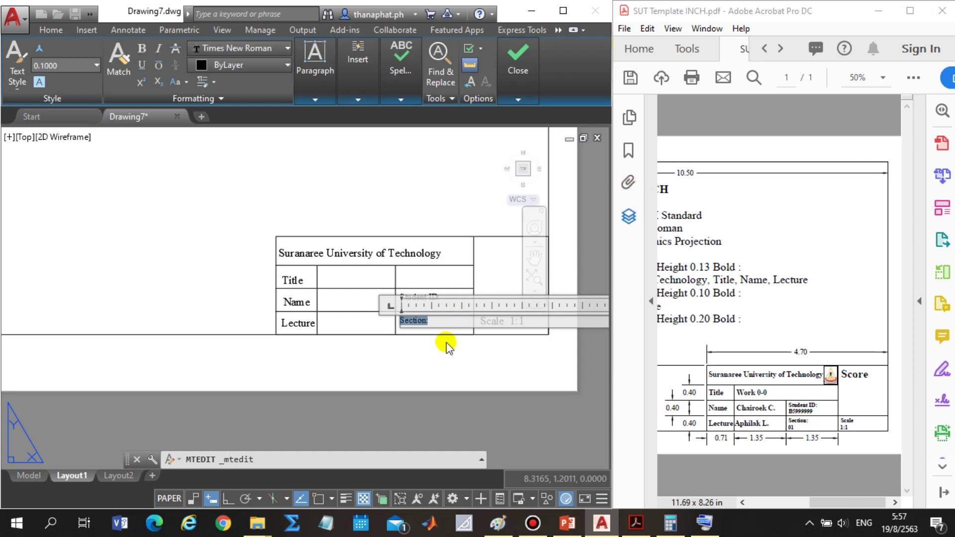
left_click(426, 358)
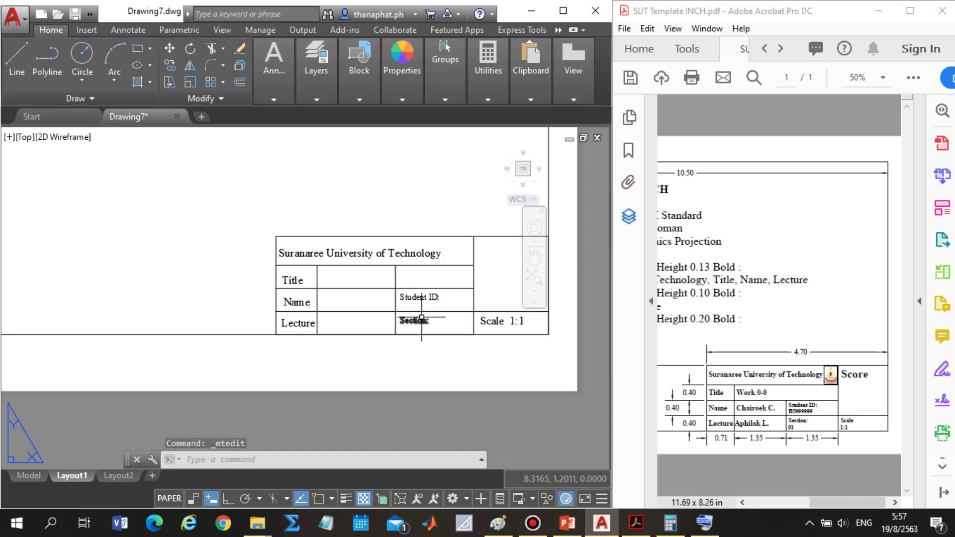
Set the Scale 1:1 label's text height to 0.10.
left_click(495, 320)
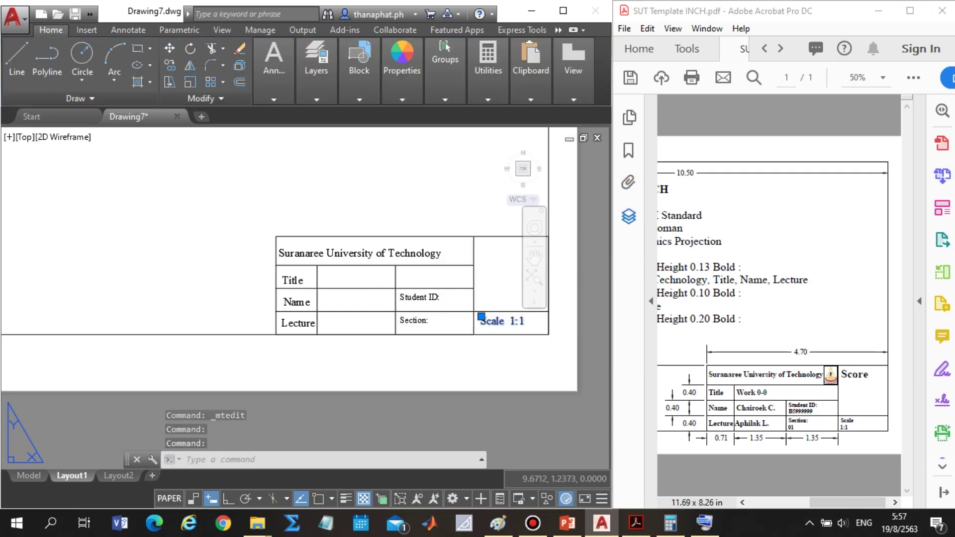
double_click(501, 320)
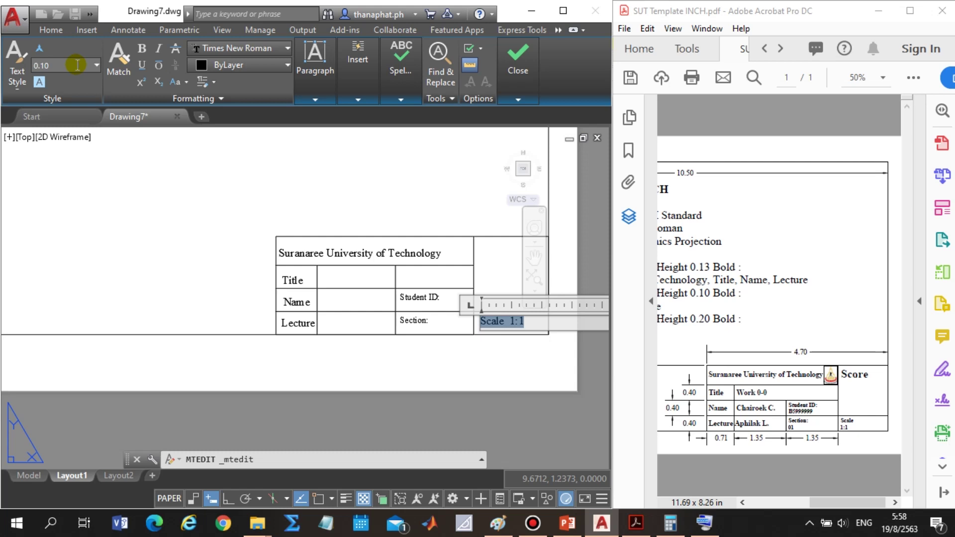
key("Return")
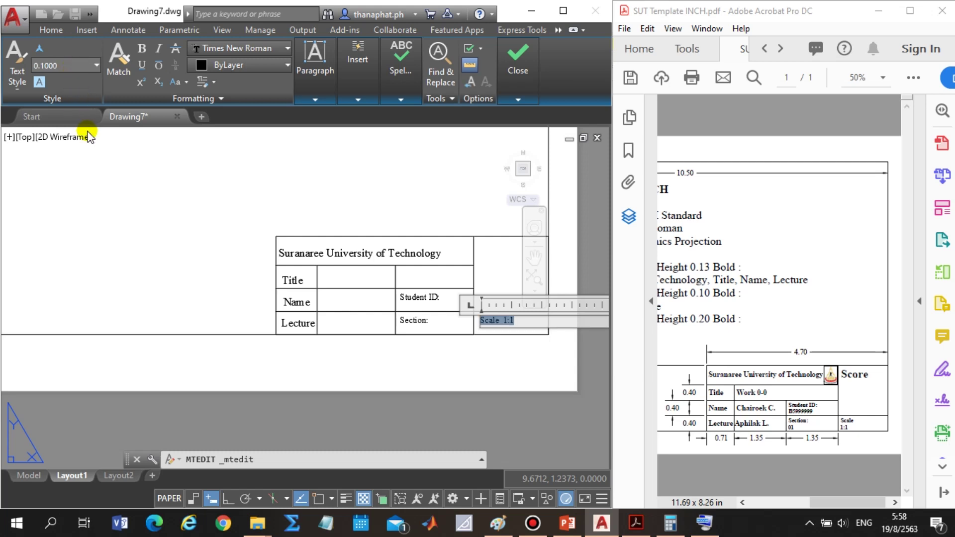
left_click(203, 246)
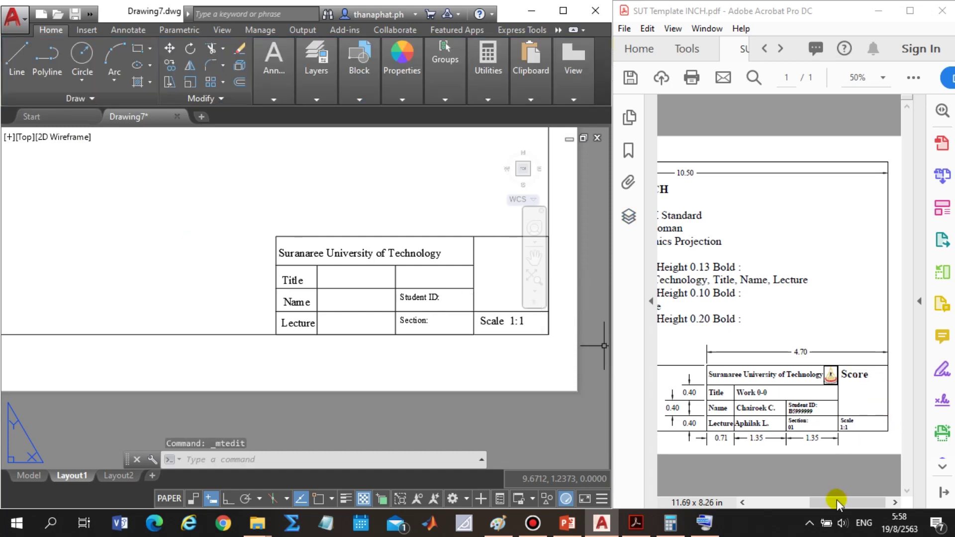
Copy the Scale 1:1 text and paste it into the title block's top-right cell.
left_click_drag(837, 502, 788, 502)
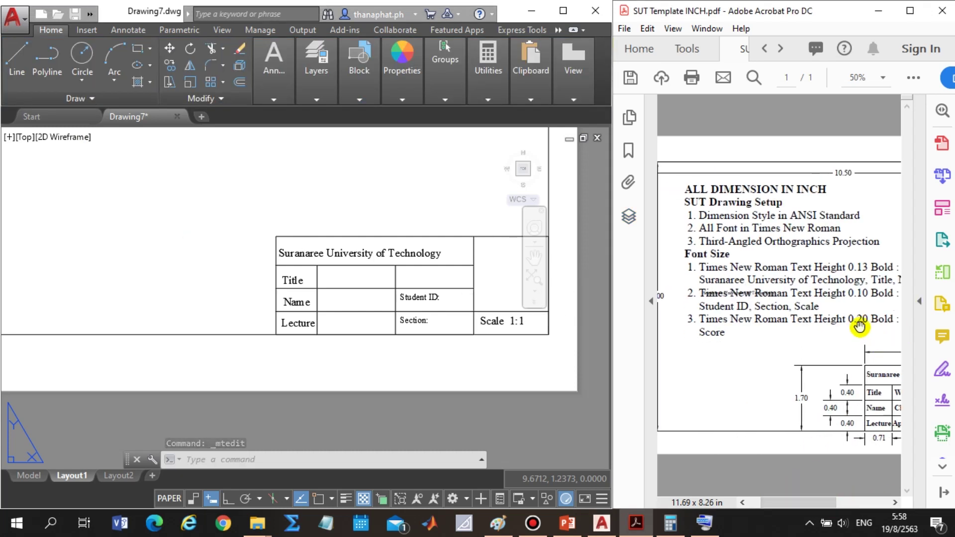
left_click_drag(789, 502, 809, 503)
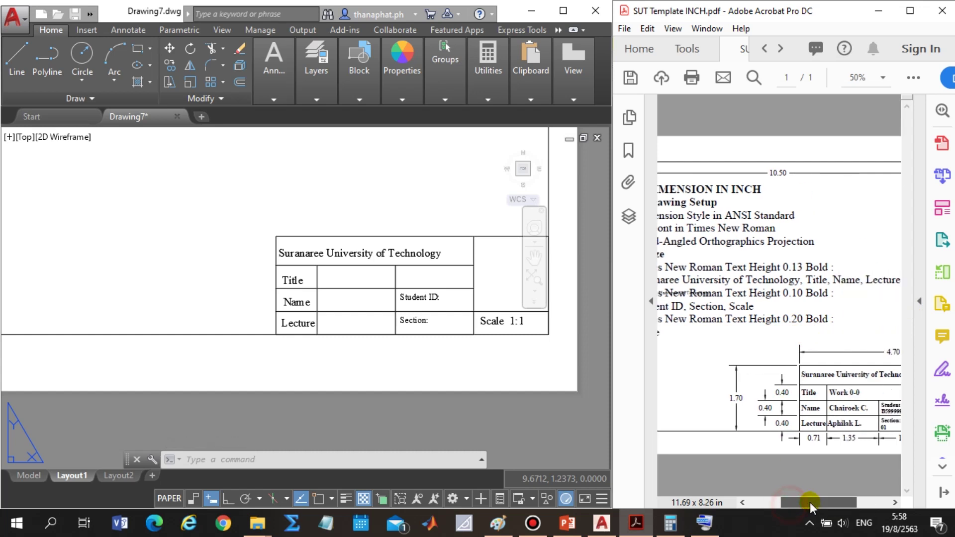
left_click(497, 323)
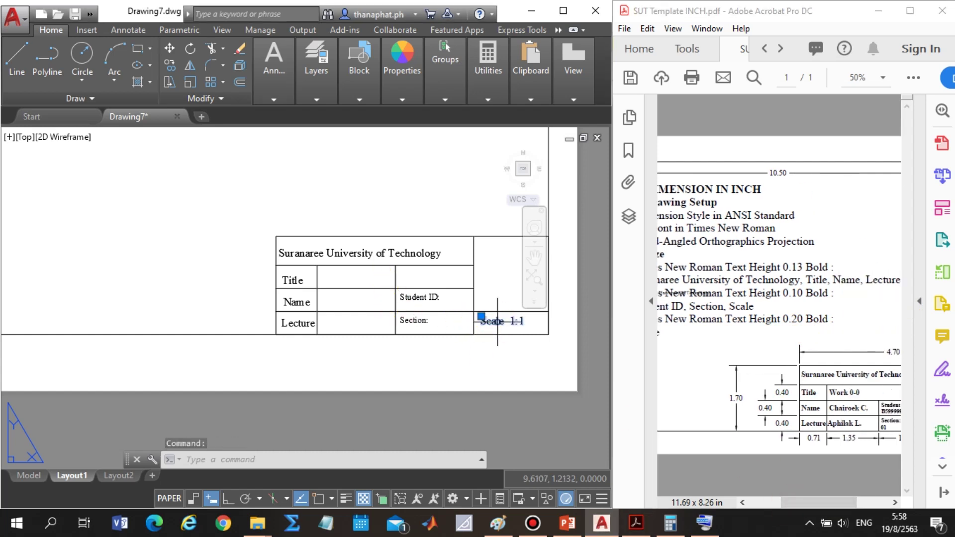
key("ctrl+c")
key("ctrl+v")
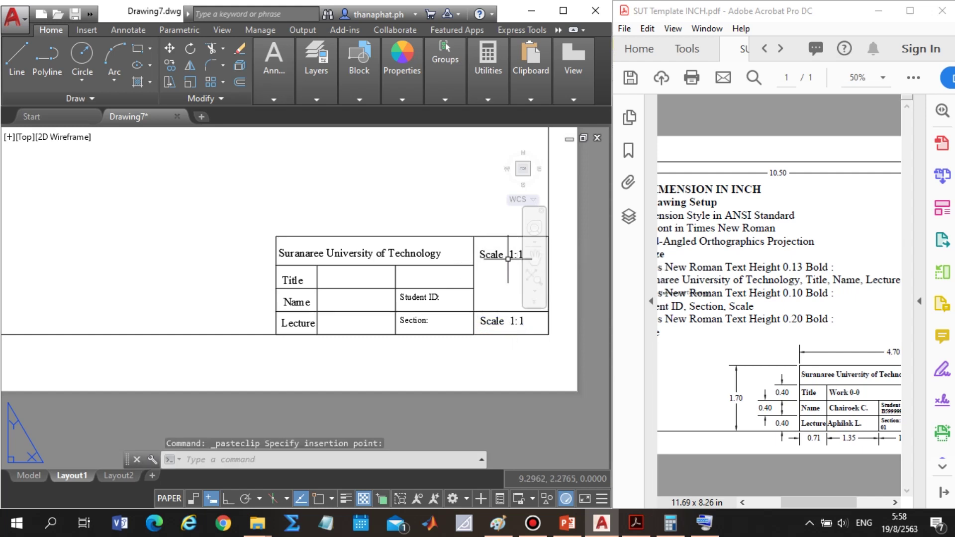
scroll(343, 249, "down", 2)
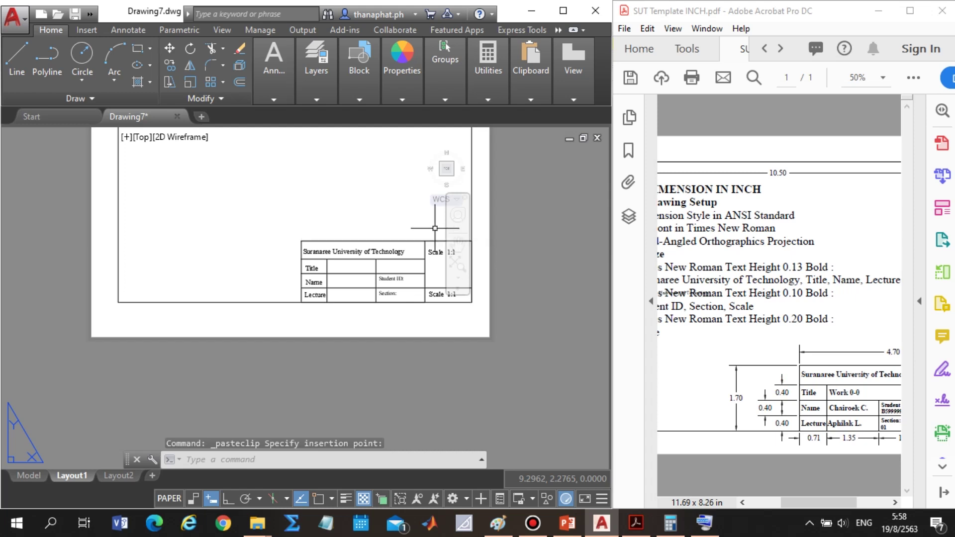
scroll(435, 249, "up", 2)
scroll(436, 249, "up", 2)
left_click(452, 236)
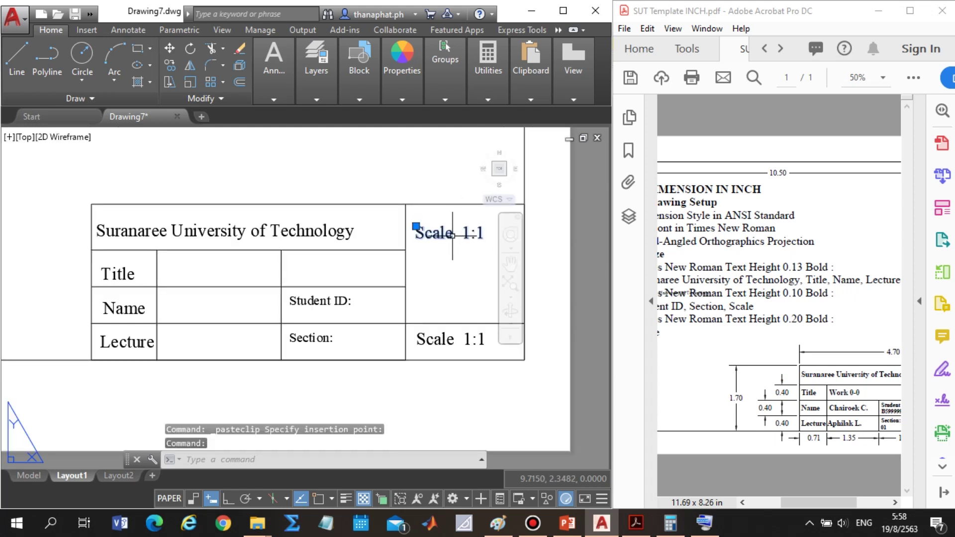
Change the pasted text to 'Score' with a text height of 0.2.
double_click(447, 232)
left_click_drag(533, 236, 419, 238)
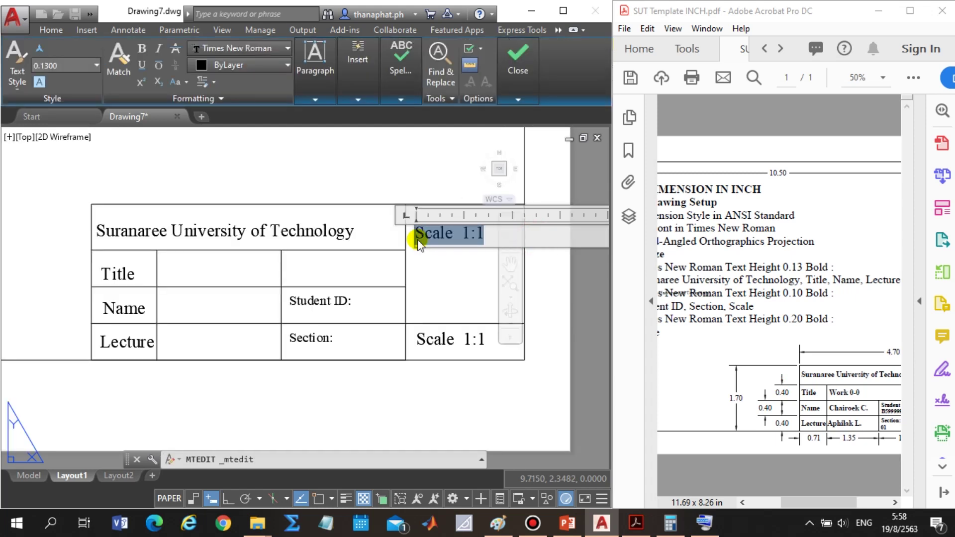
type("Score")
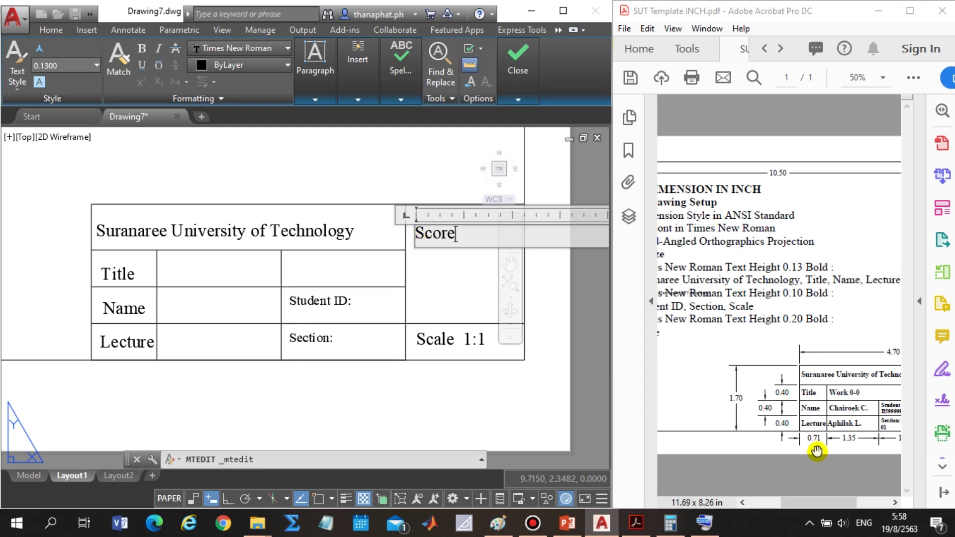
left_click_drag(826, 502, 858, 503)
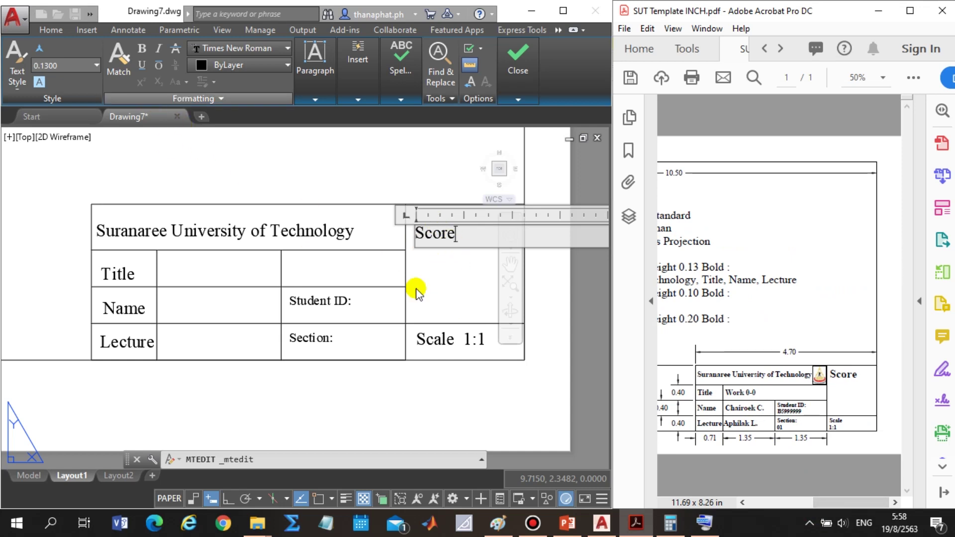
left_click(477, 233)
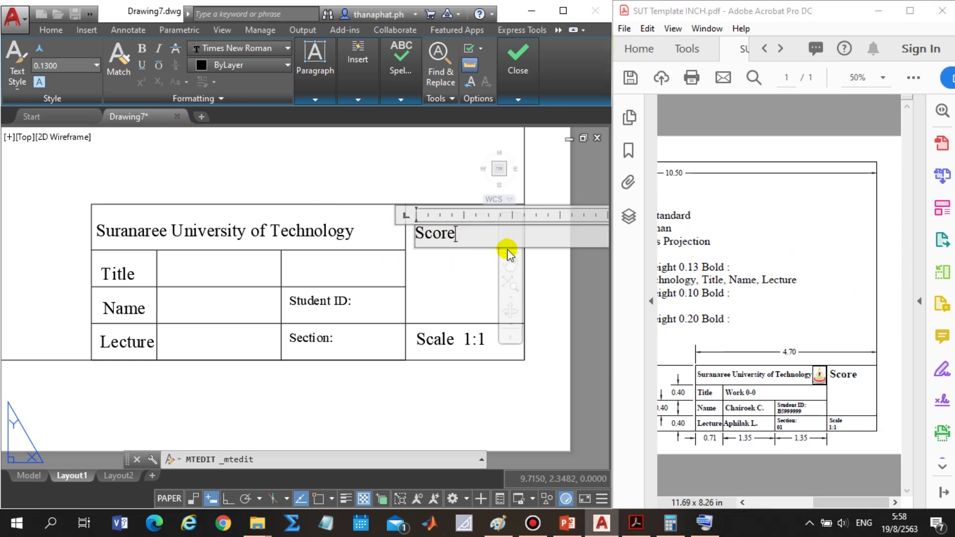
left_click_drag(482, 244, 367, 232)
left_click(60, 67)
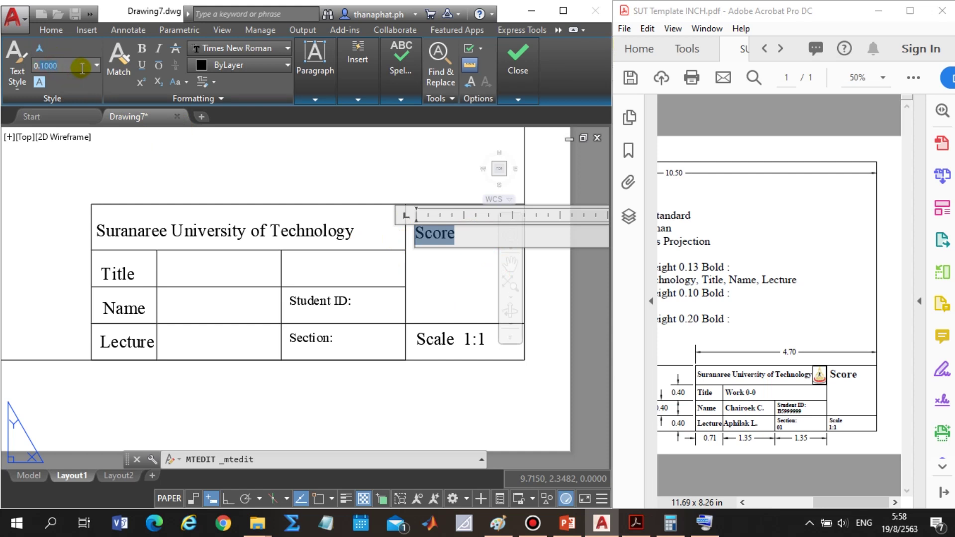
type("0.2000")
key("Return")
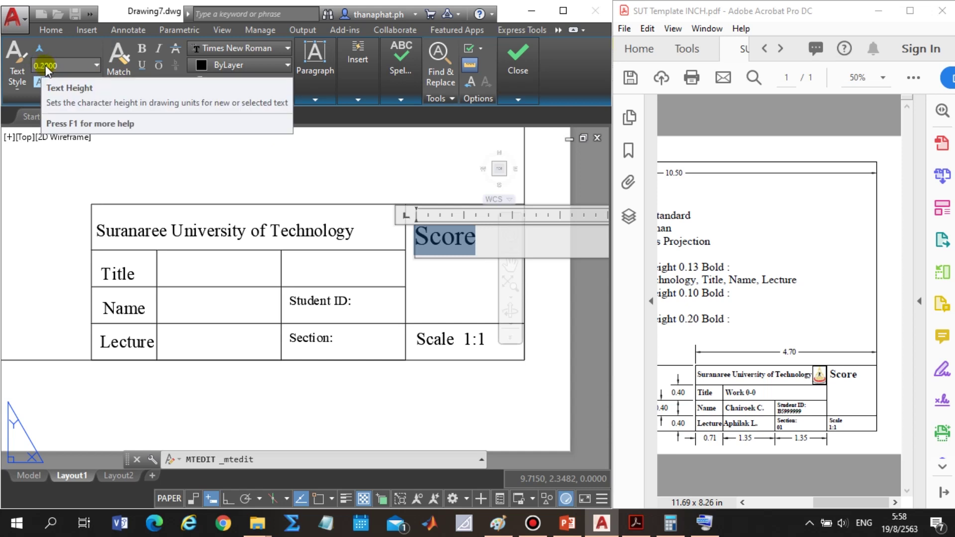
left_click(453, 292)
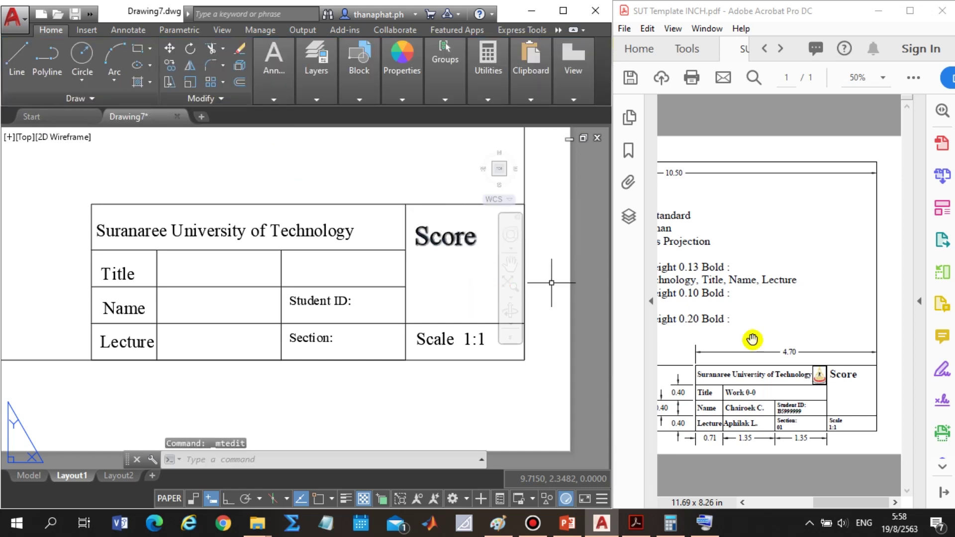
Locate SUT logo.jpg in the Template folder beside the AutoCAD drawing.
mouse_move(831, 503)
left_mouse_down()
mouse_move(821, 502)
mouse_move(831, 500)
left_mouse_up()
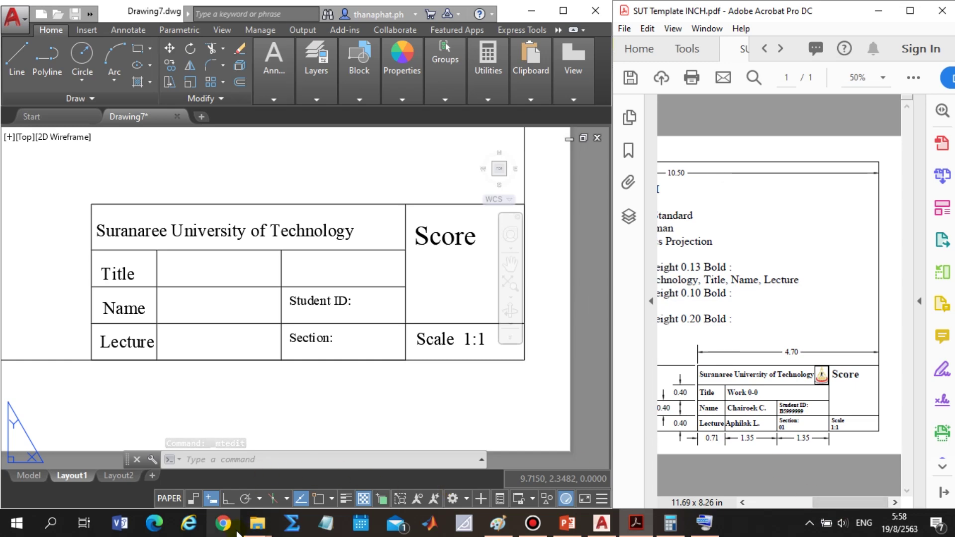
left_click(261, 526)
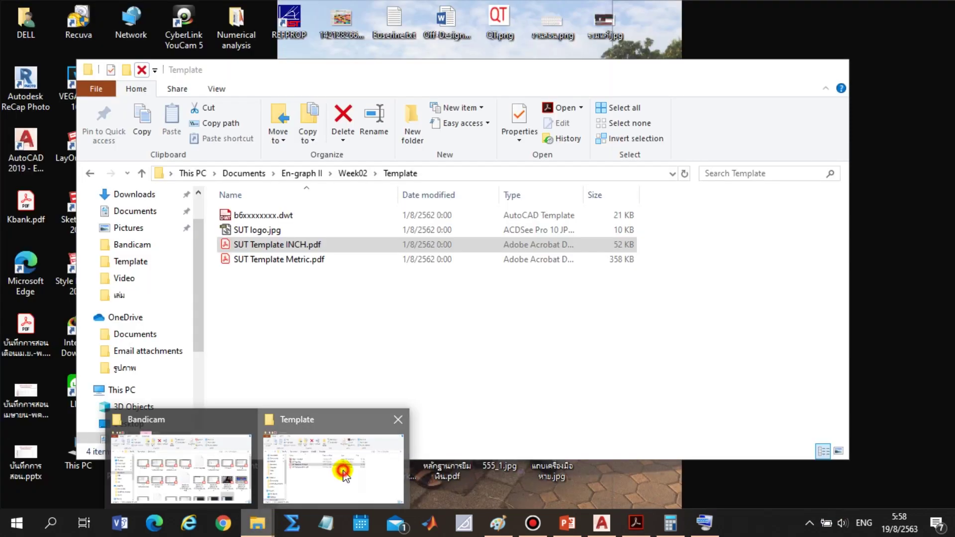
left_click(336, 464)
left_click_drag(335, 70, 826, 96)
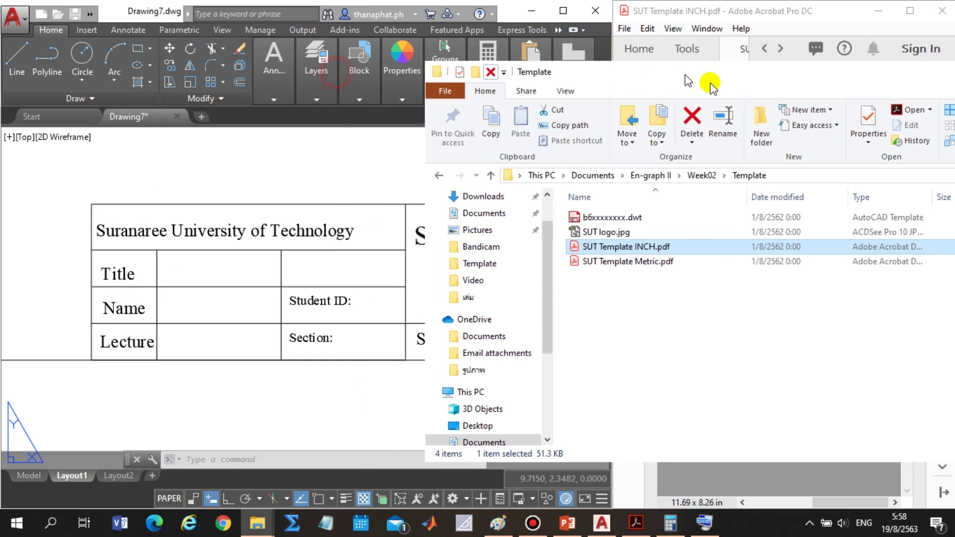
left_click(756, 256)
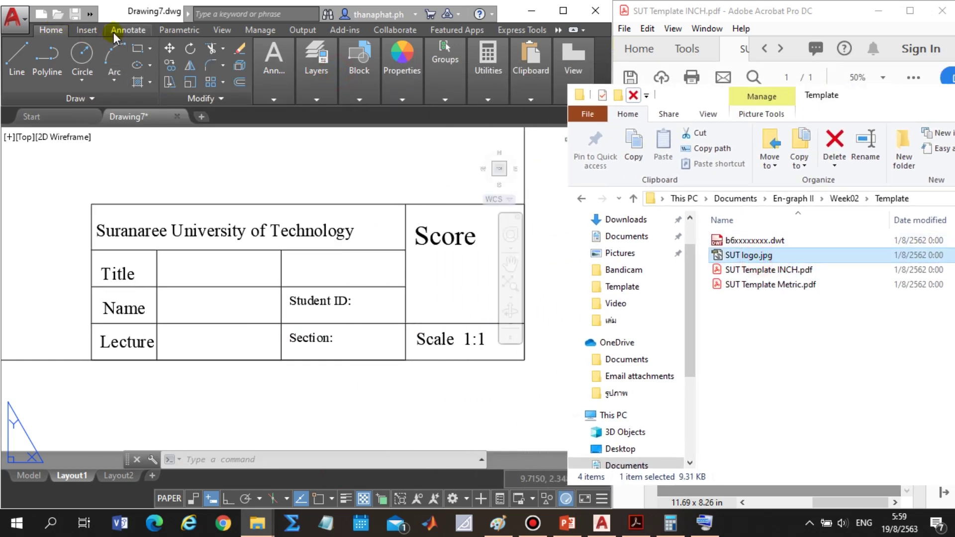
left_click(59, 33)
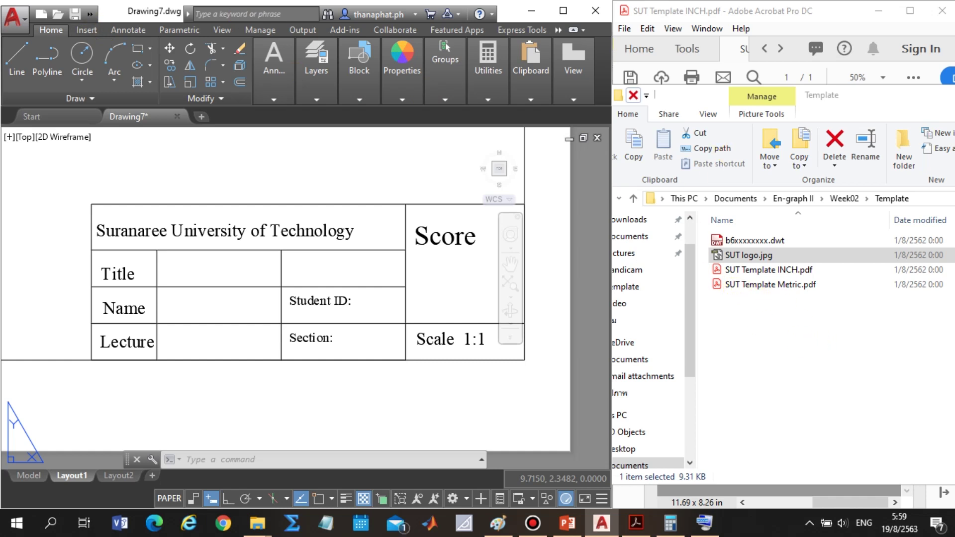
left_click(861, 343)
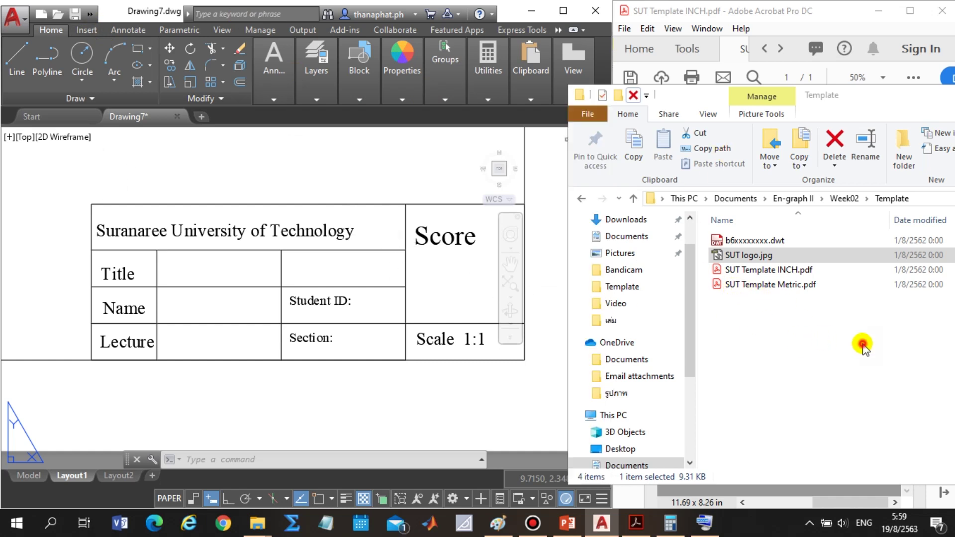
Insert SUT logo.jpg above the title block at scale 1, 0° rotation, and maximize AutoCAD.
left_click_drag(746, 256, 320, 174)
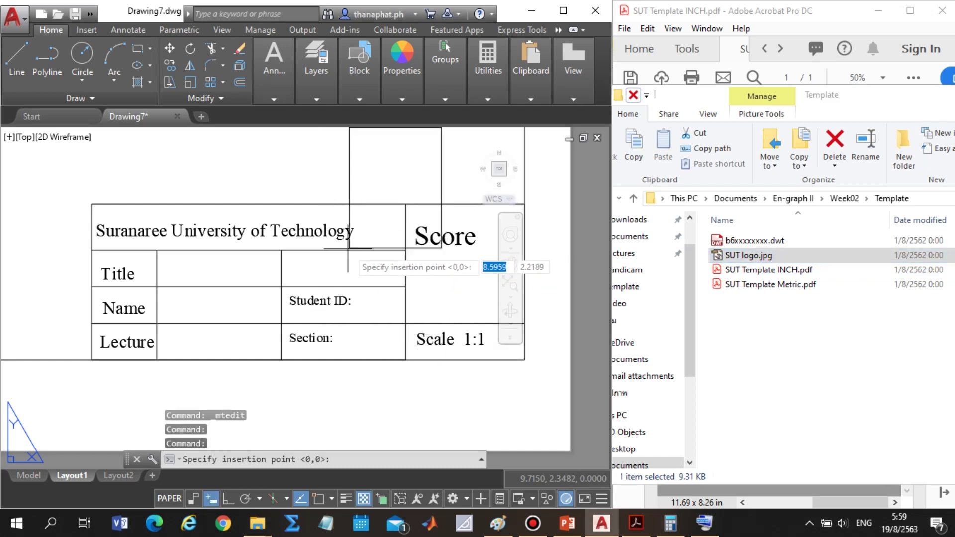
left_click(324, 198)
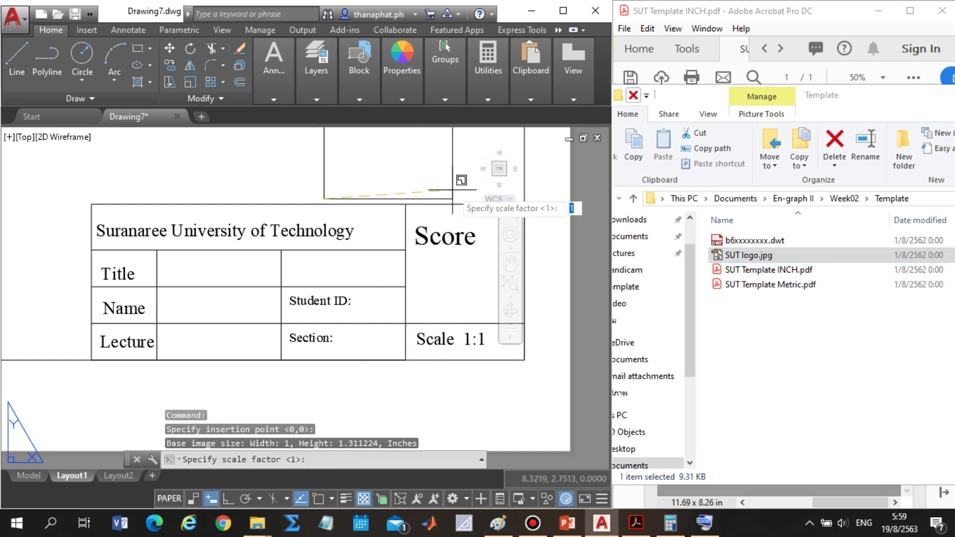
left_click(425, 198)
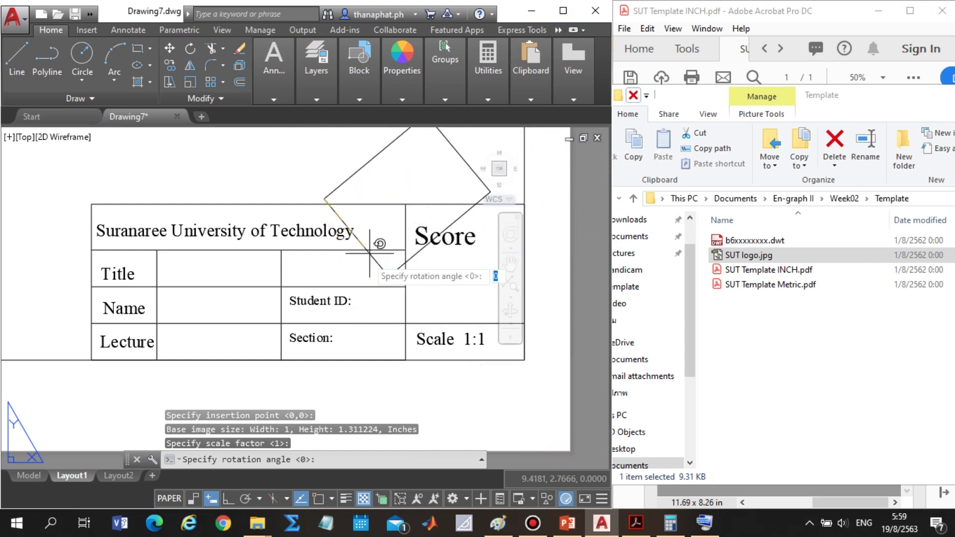
left_click(228, 498)
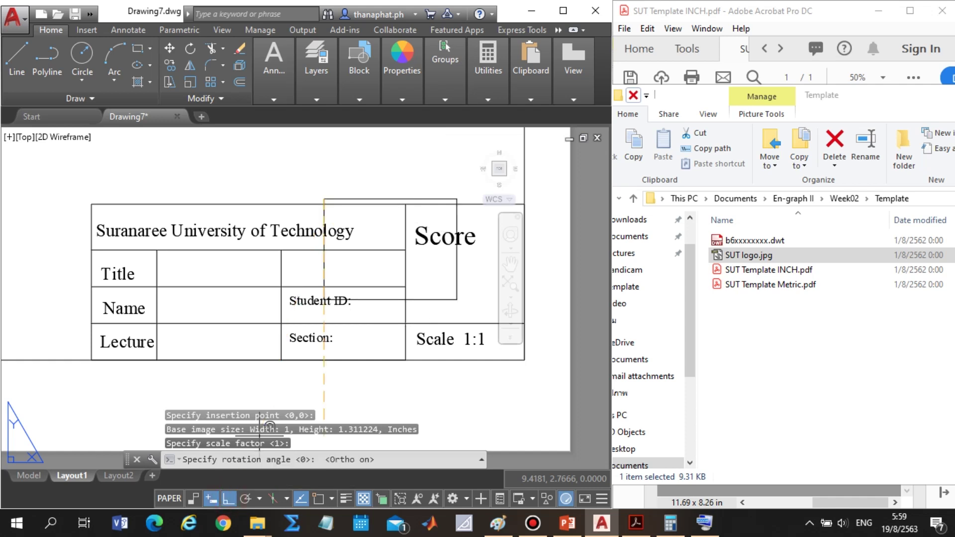
left_click(431, 192)
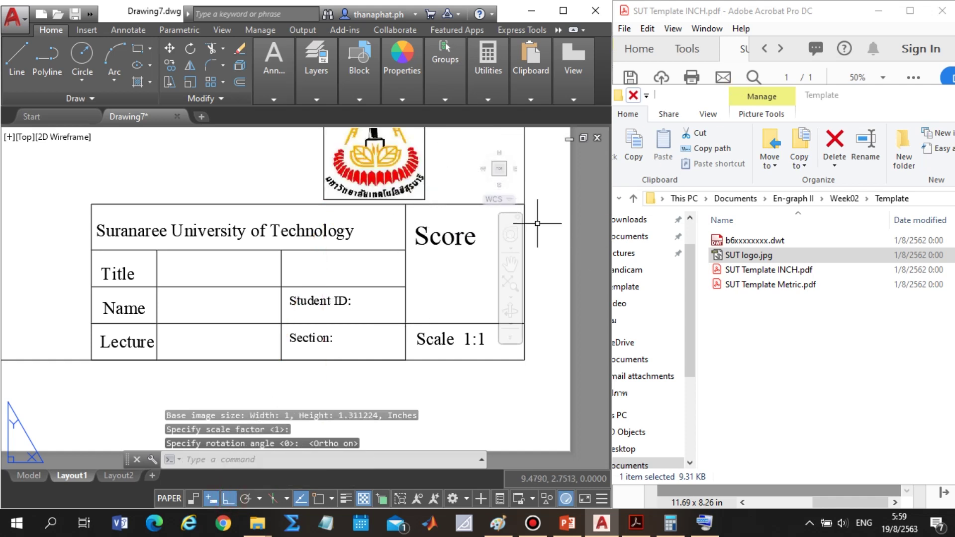
left_click(575, 12)
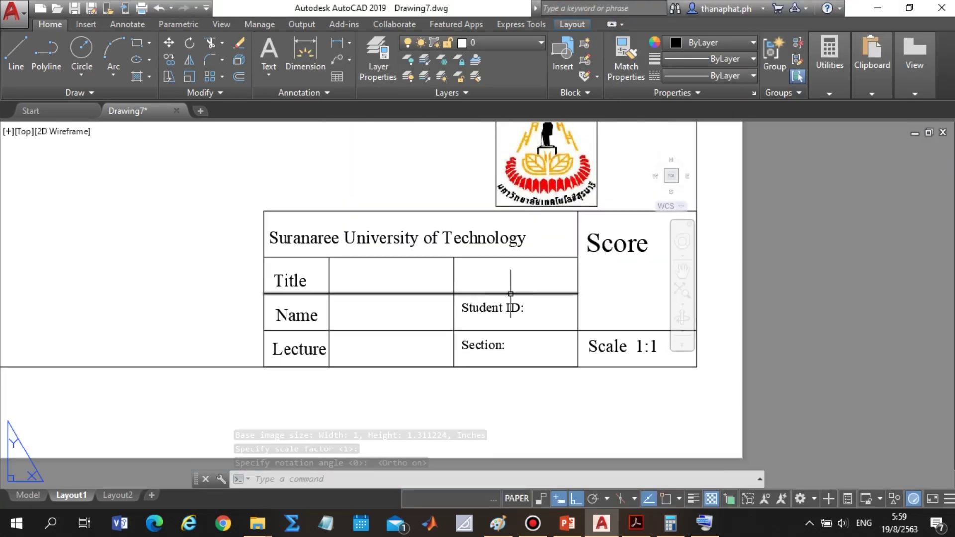
scroll(579, 219, "down", 3)
scroll(583, 244, "up", 3)
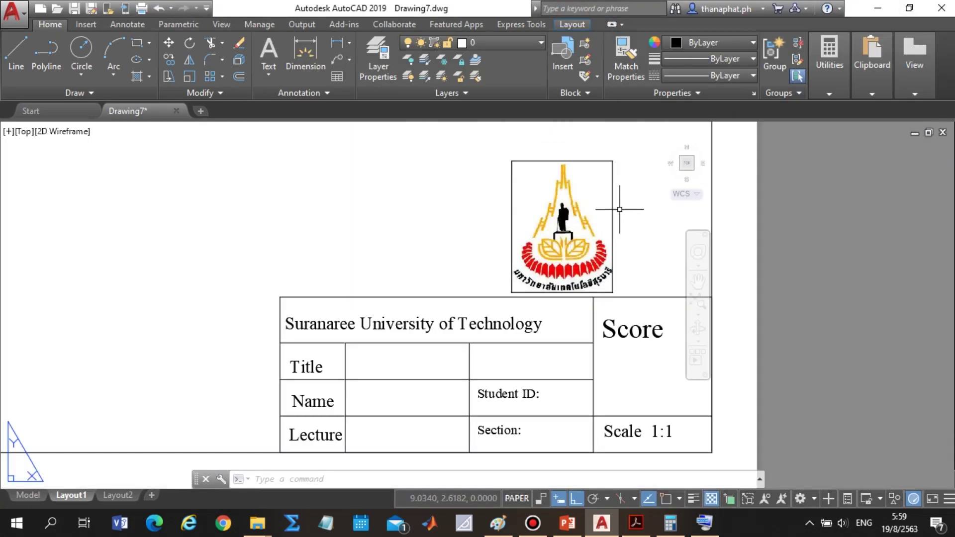
left_click(623, 182)
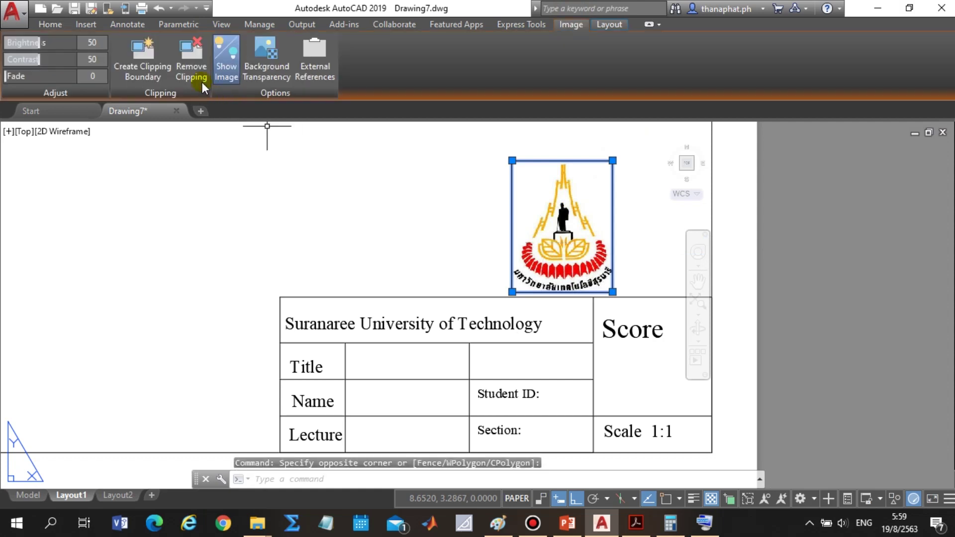
left_click(514, 291)
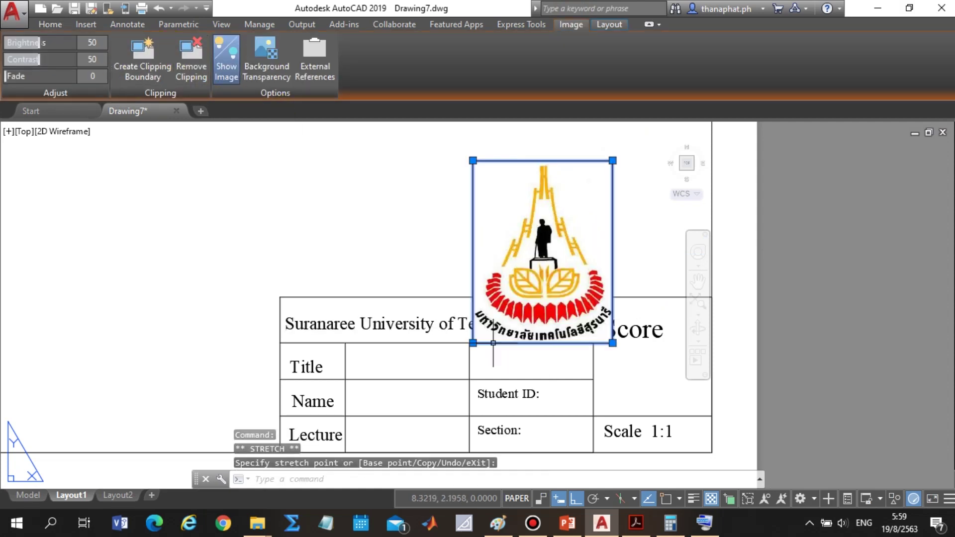
left_click(612, 160)
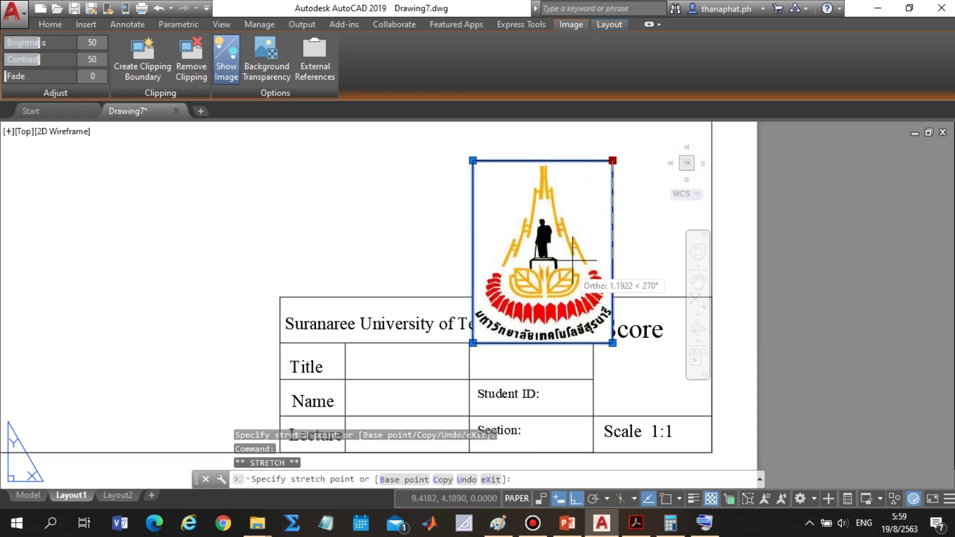
key("Escape")
left_click(612, 160)
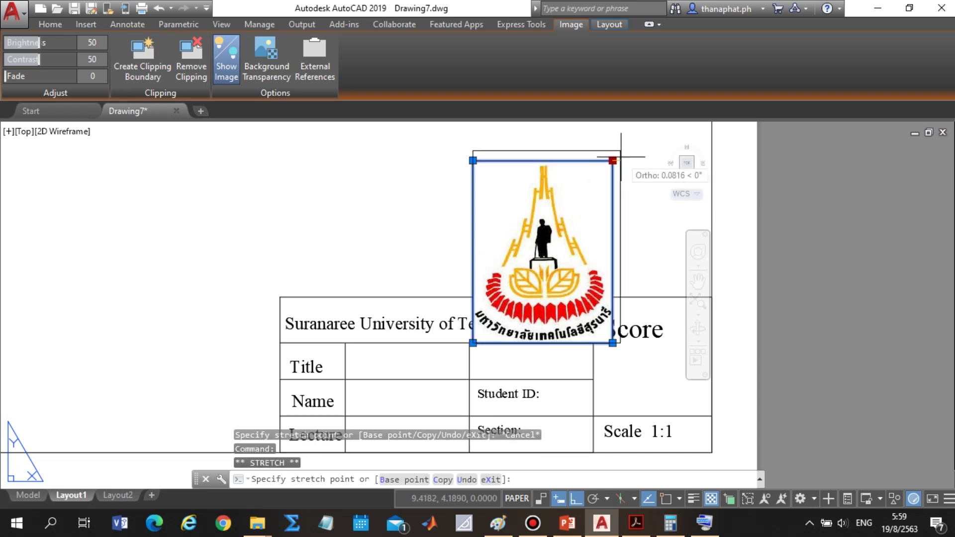
key("Escape")
left_click(612, 160)
left_click(577, 232)
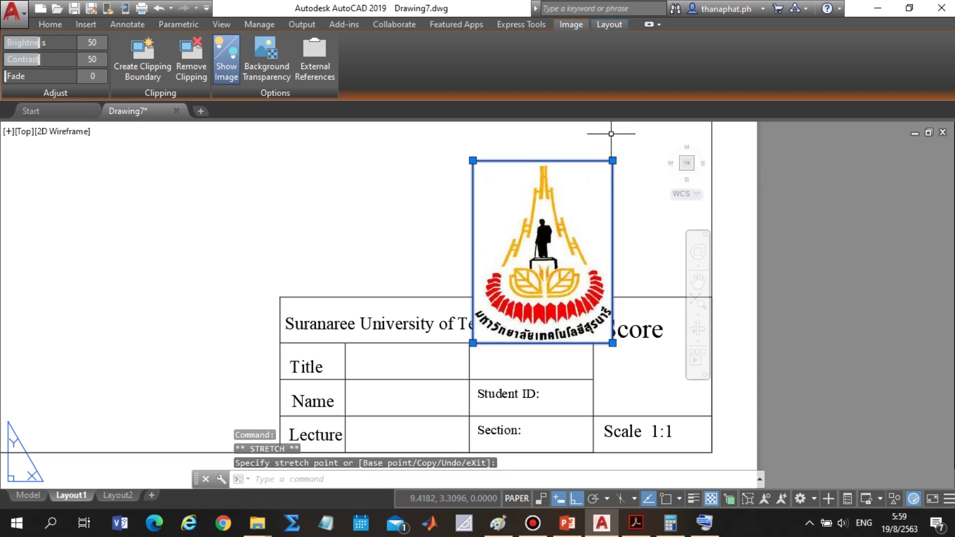
left_click(613, 160)
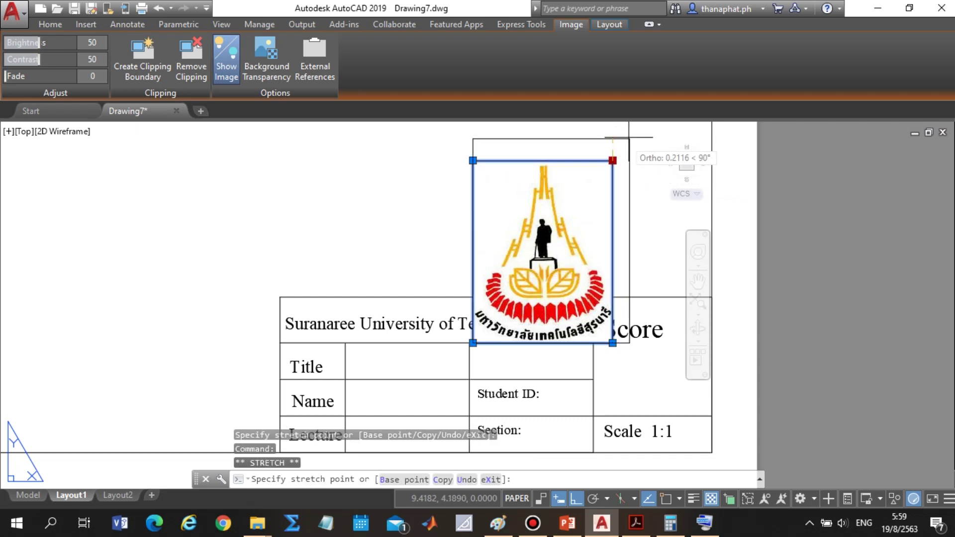
left_click(606, 184)
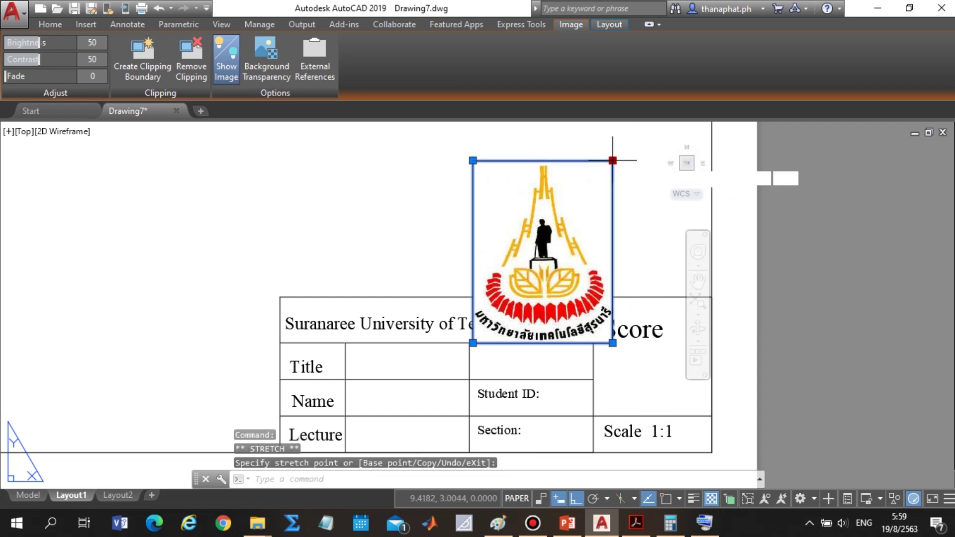
left_click(612, 160)
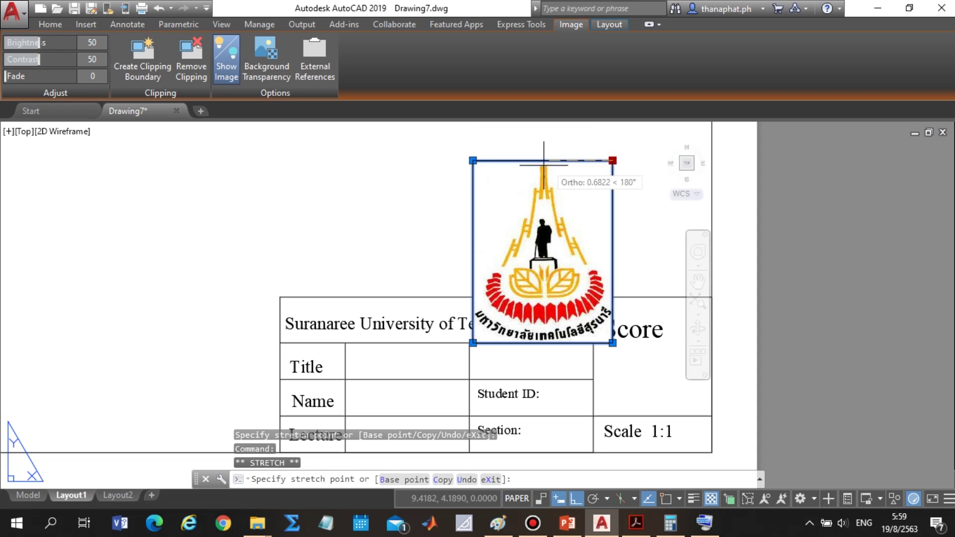
key("Escape")
key("Escape")
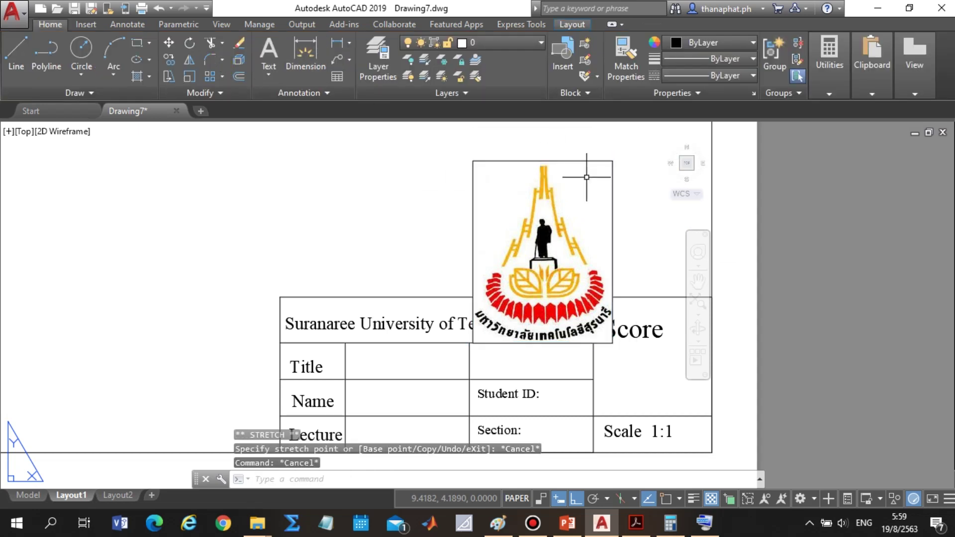
left_click(612, 158)
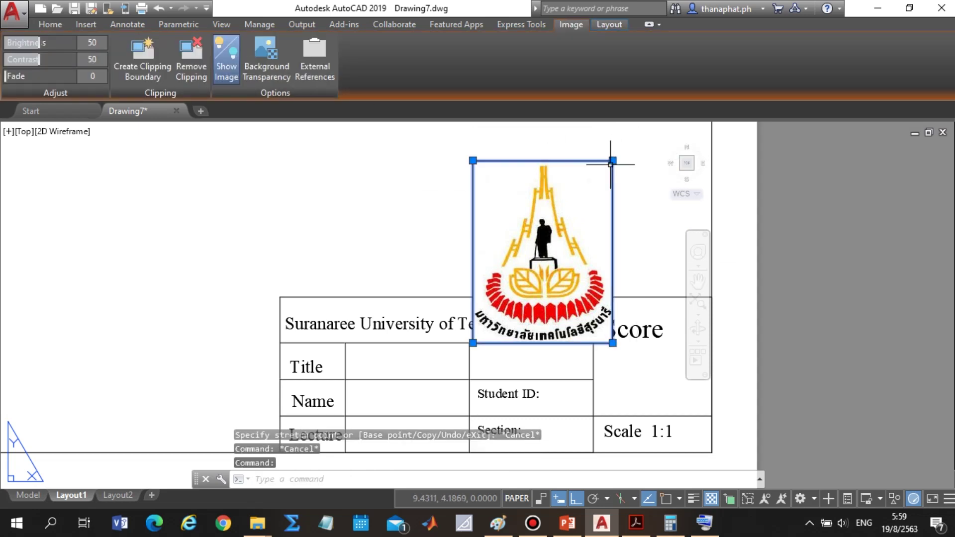
left_click_drag(610, 164, 552, 261)
key("Escape")
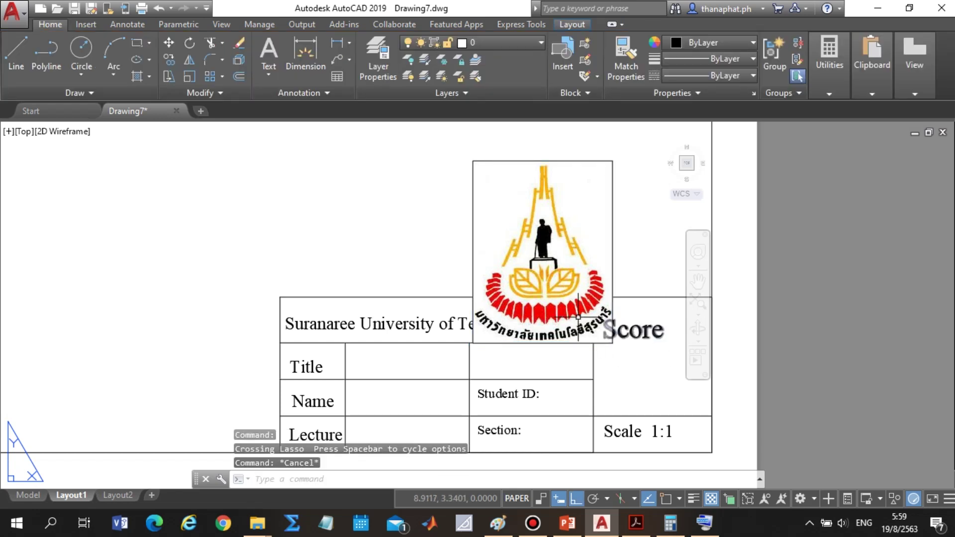
left_click(624, 182)
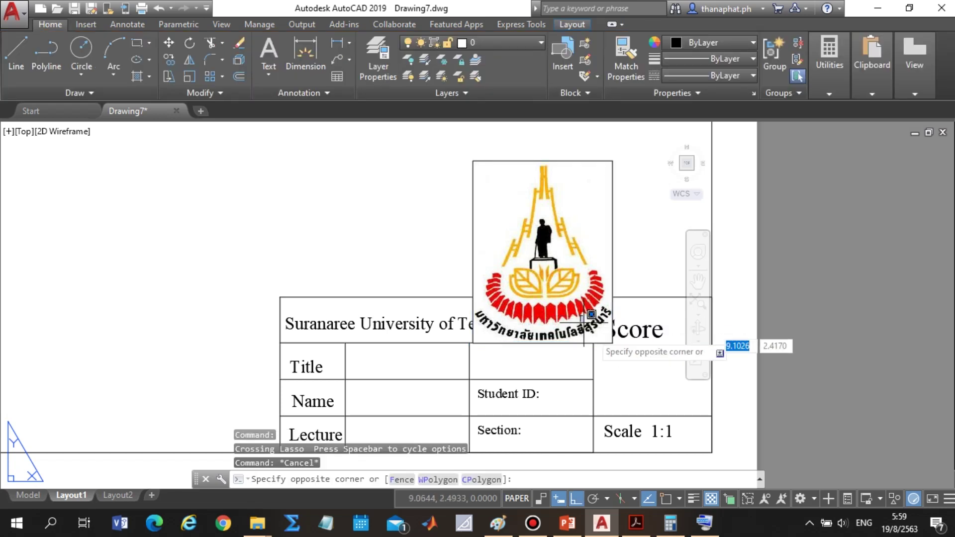
left_click(605, 192)
left_click(612, 343)
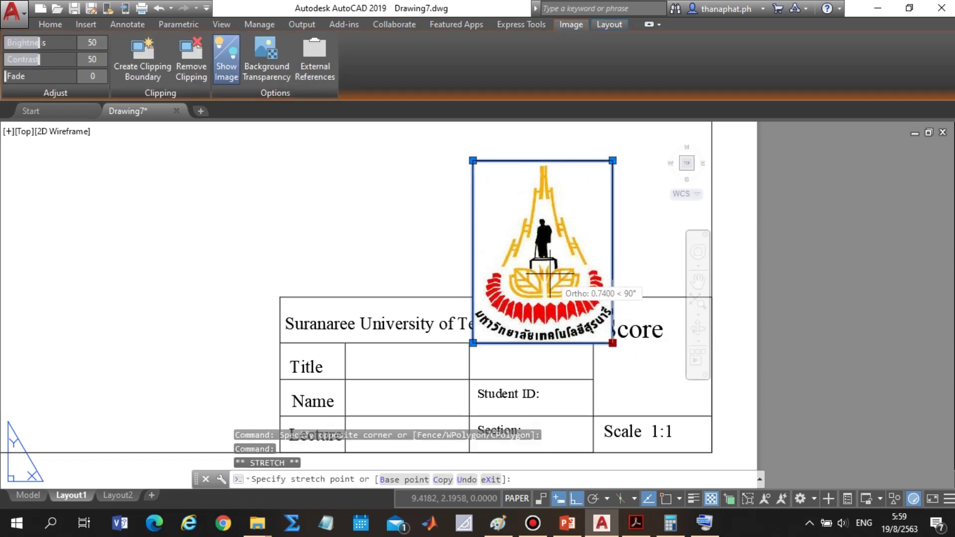
key("Escape")
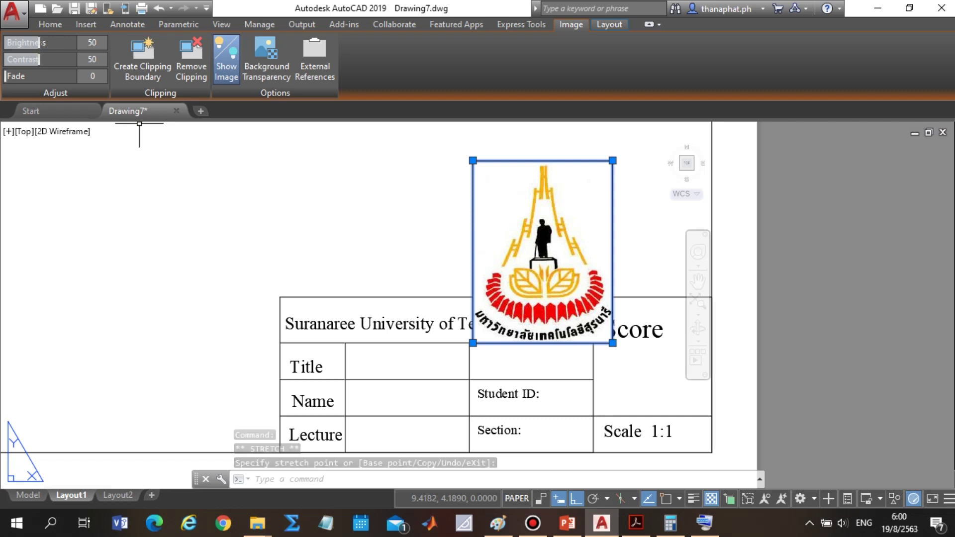
key("Escape")
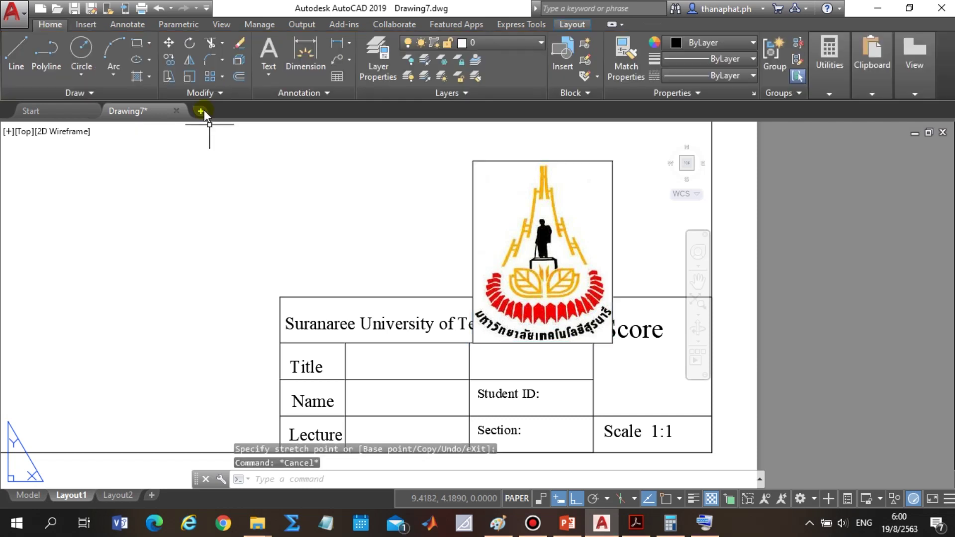
left_click(560, 164)
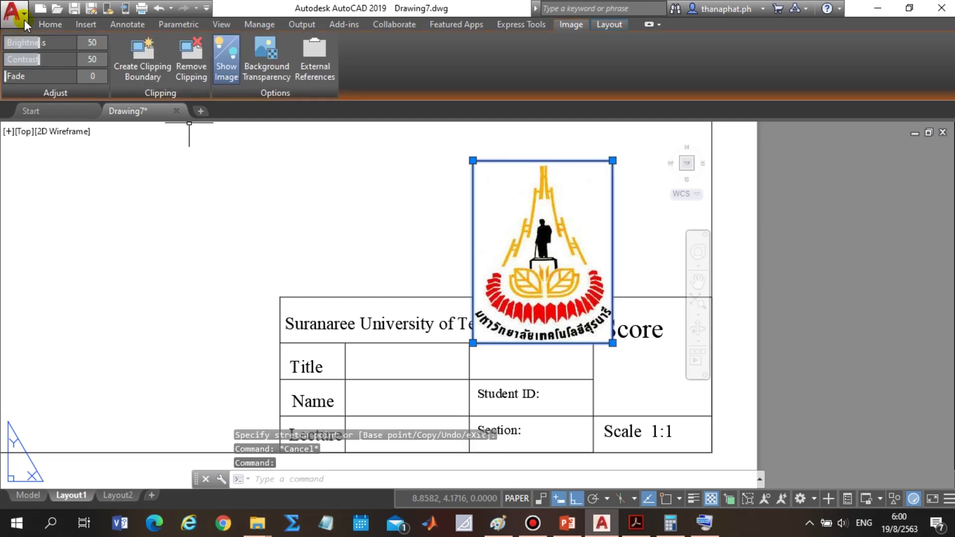
left_click(36, 25)
Move the SUT logo by its top-left corner to a spot left of the title block.
left_click(169, 44)
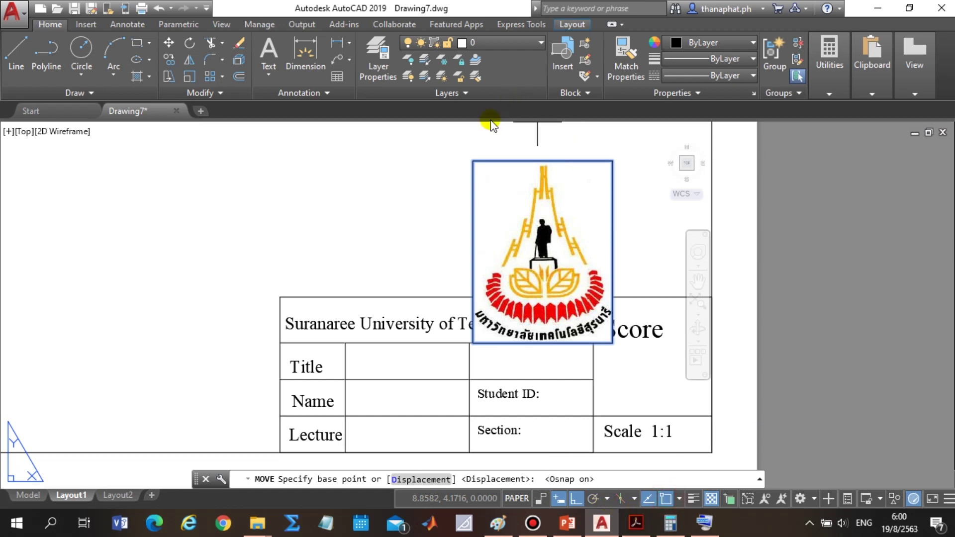
left_click(473, 161)
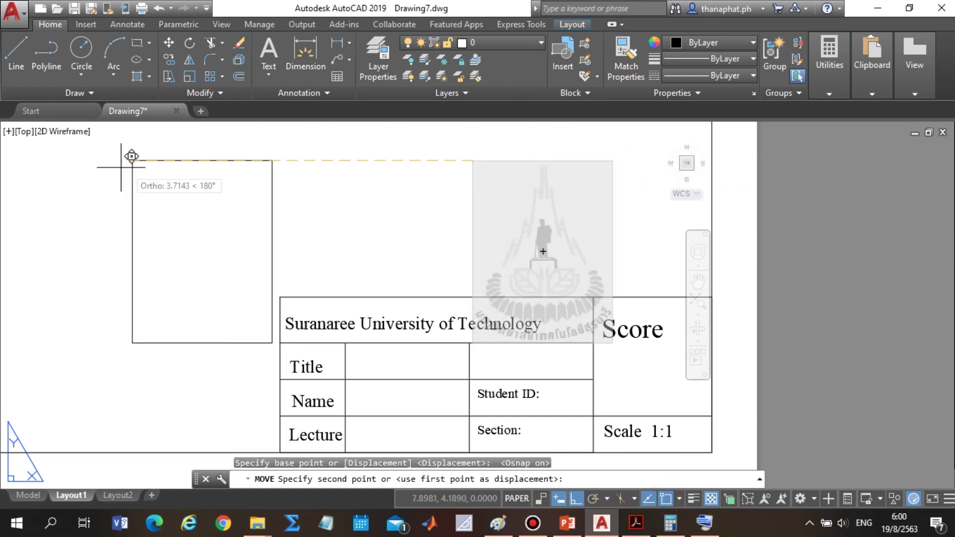
left_click(105, 169)
key("Escape")
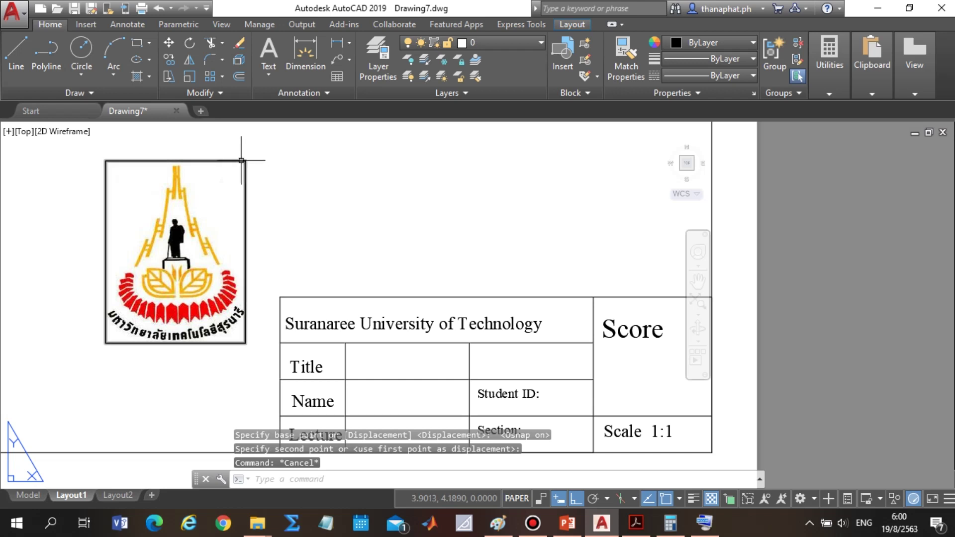
Select the relocated logo and try its top-right grip, cancelling the edit.
left_click(245, 160)
left_click(245, 160)
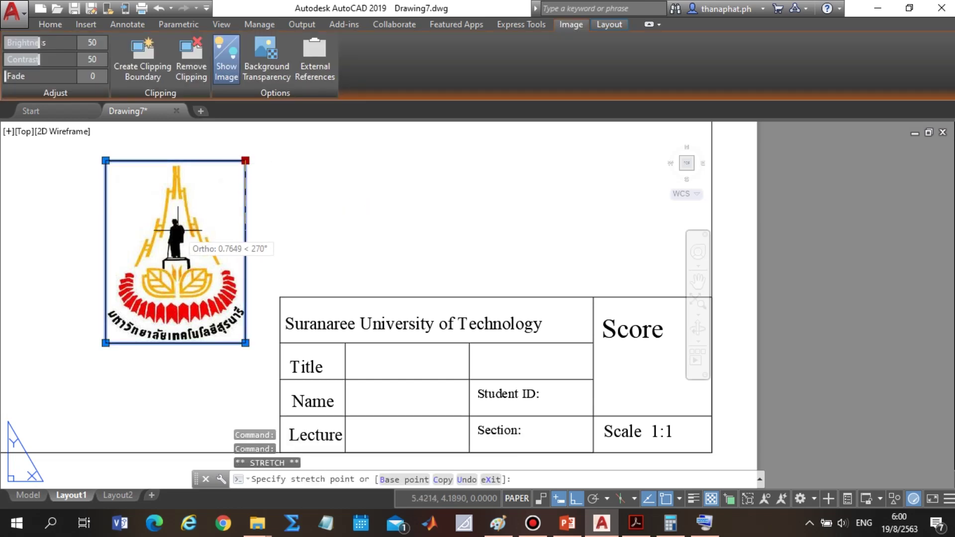
key("Escape")
left_click(252, 153)
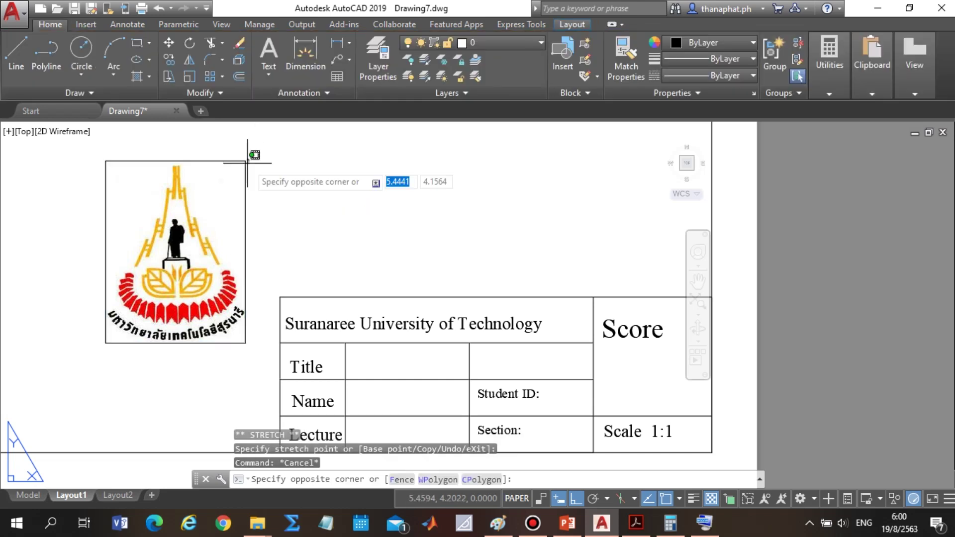
left_click(264, 148)
left_click(221, 164)
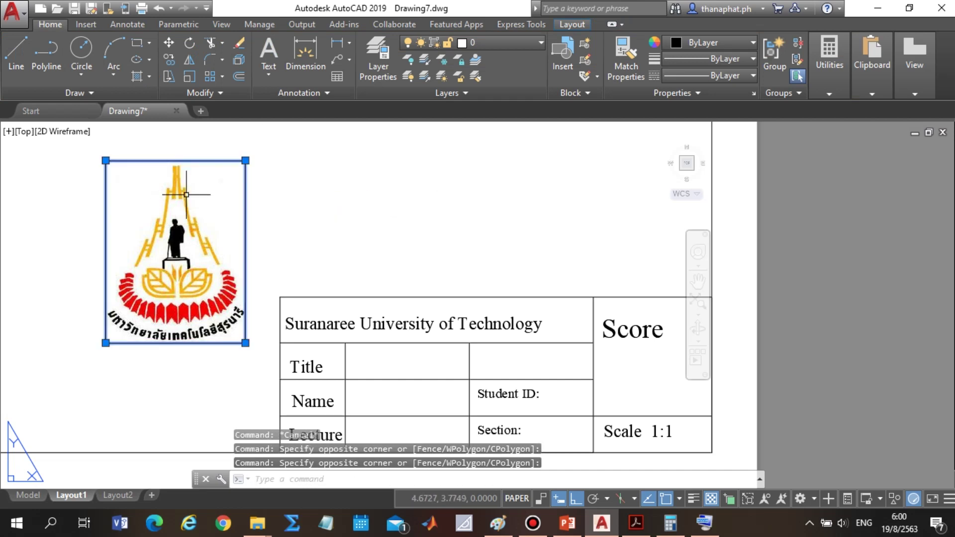
left_click(245, 160)
key("Escape")
key("Escape")
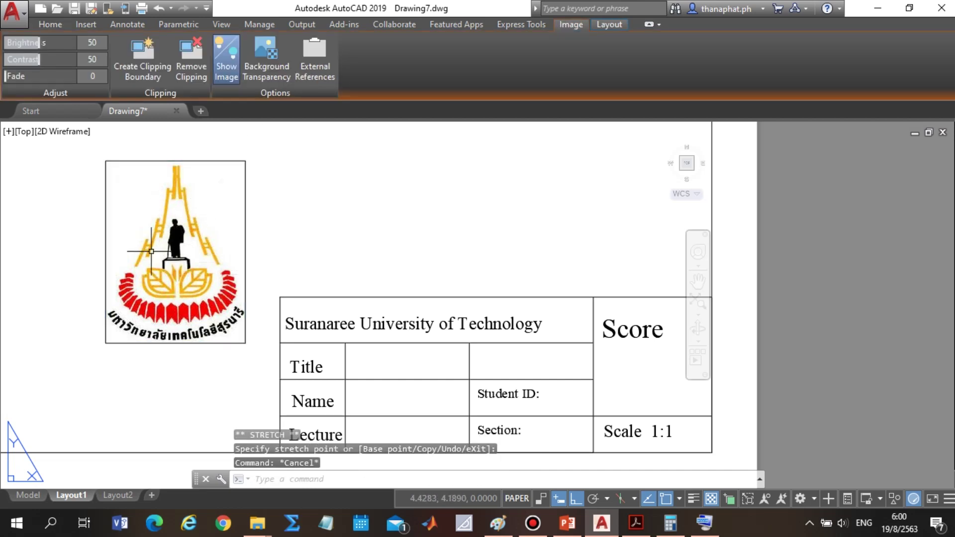
Reselect the logo and try its top-left and top-right grips, leaving its size unchanged.
left_click(143, 161)
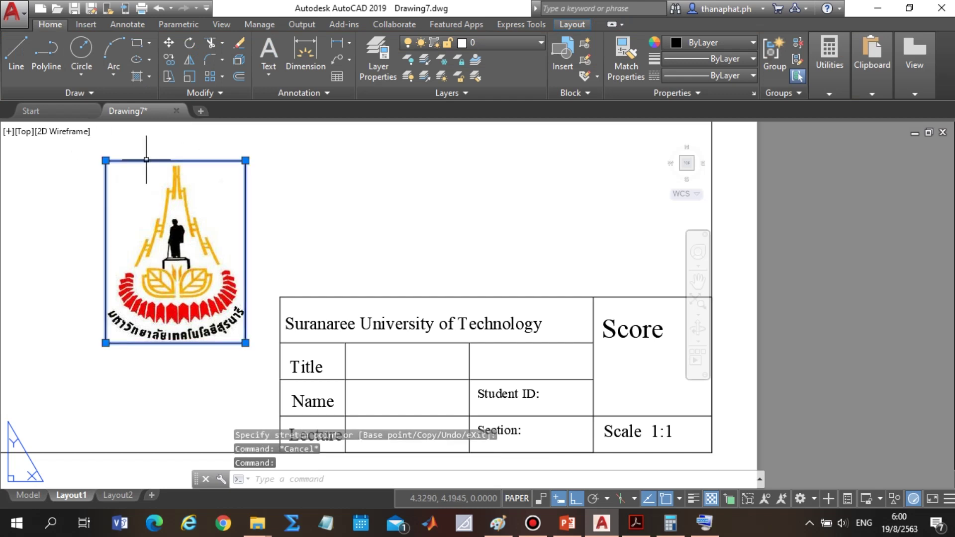
left_click(106, 160)
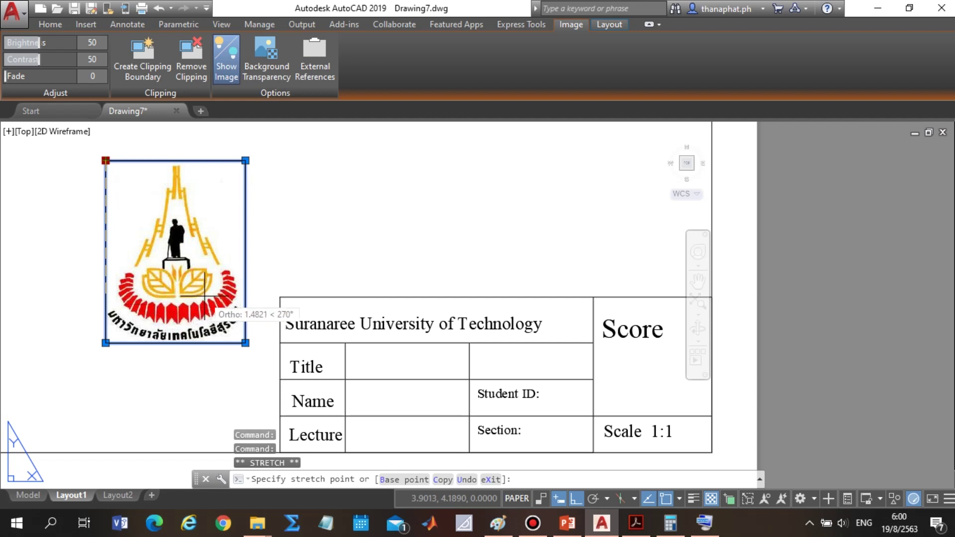
key("Escape")
left_click(206, 181)
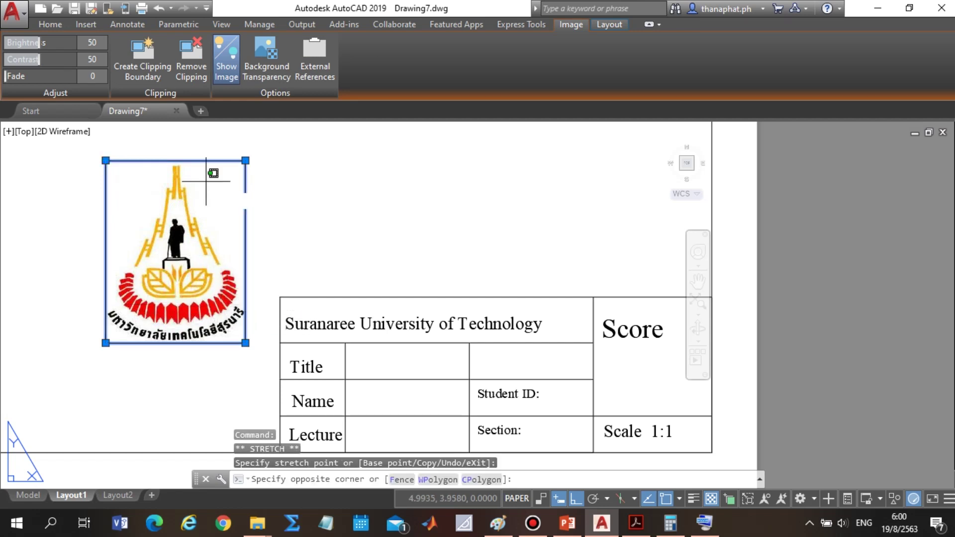
left_click(234, 151)
key("Escape")
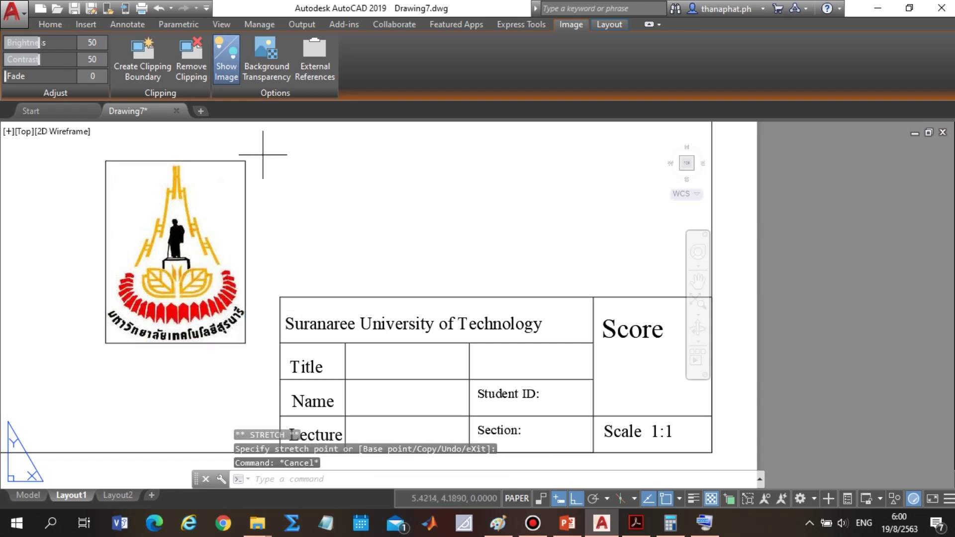
Open the logo's image adjustment settings, close them unchanged, and reselect the logo.
left_click(252, 149)
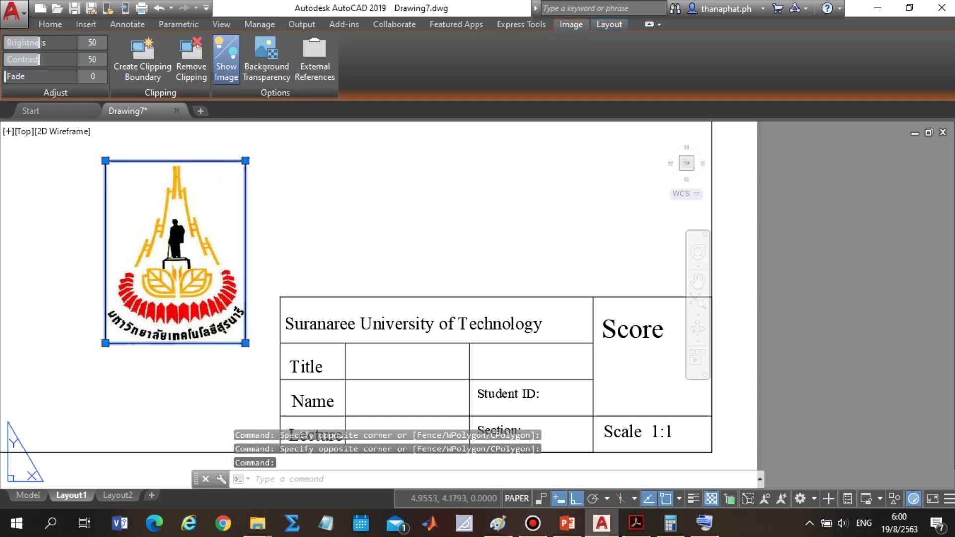
double_click(249, 168)
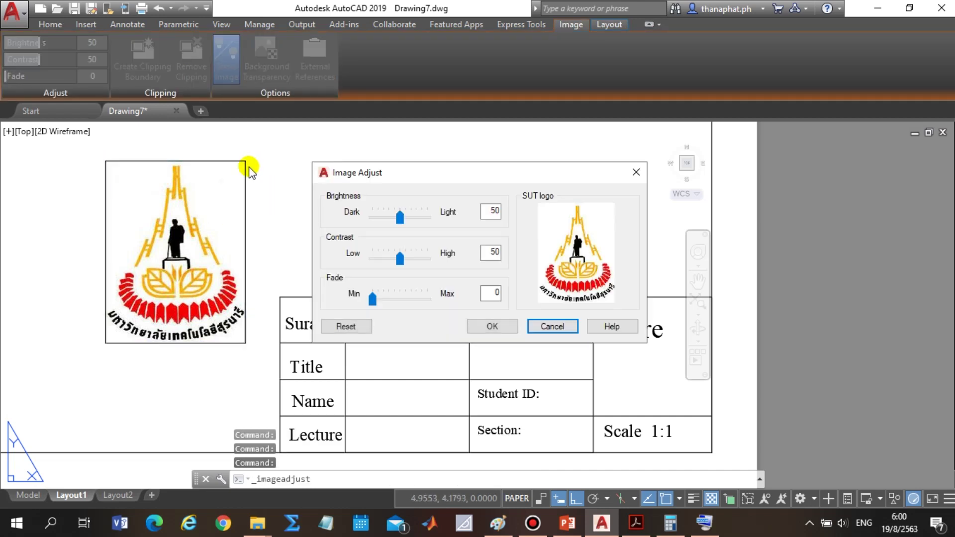
left_click(635, 173)
left_click(257, 153)
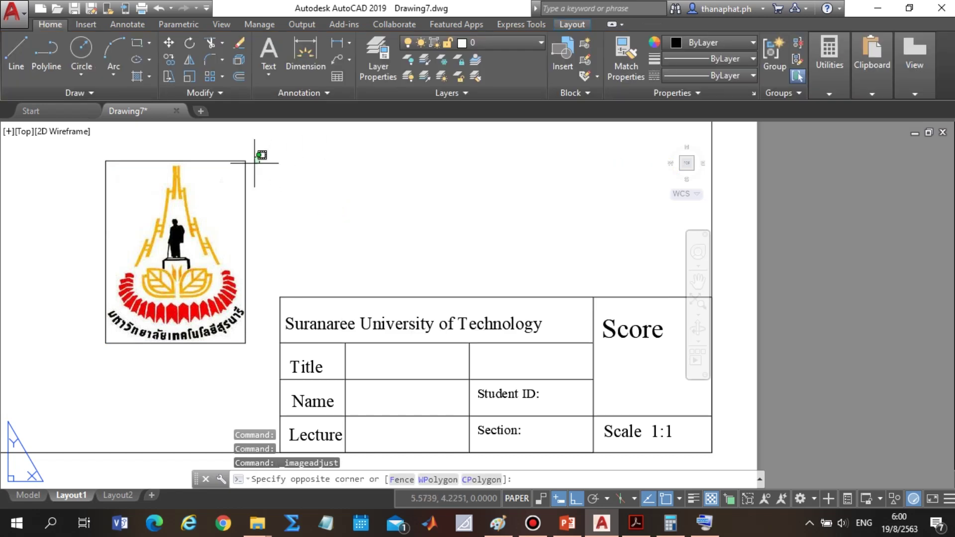
left_click(243, 238)
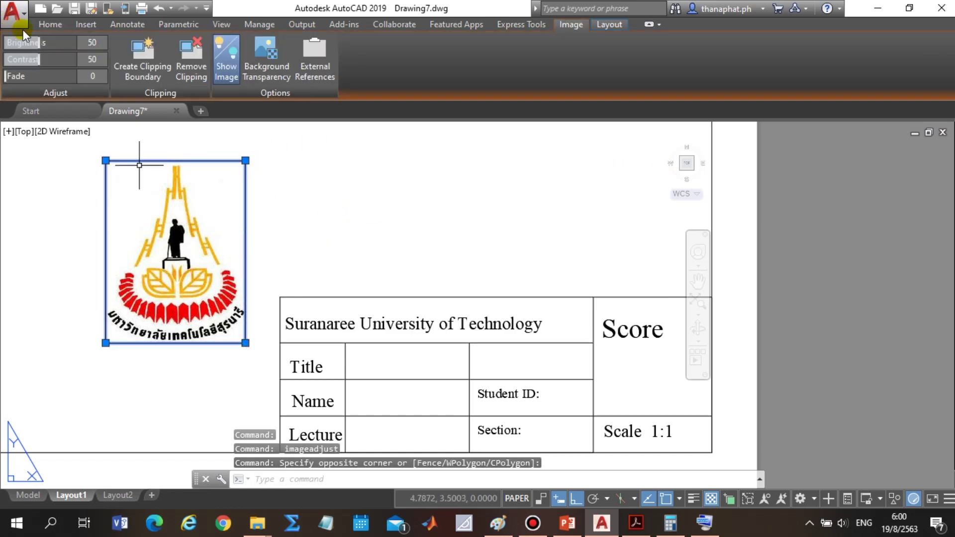
Move the logo by its lower-right corner back to the left of the table.
left_click(44, 26)
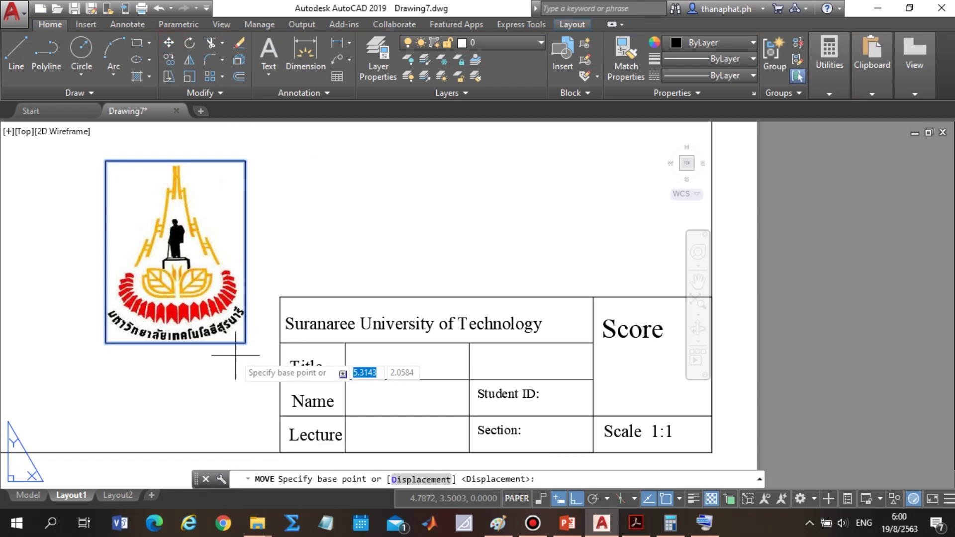
left_click(245, 343)
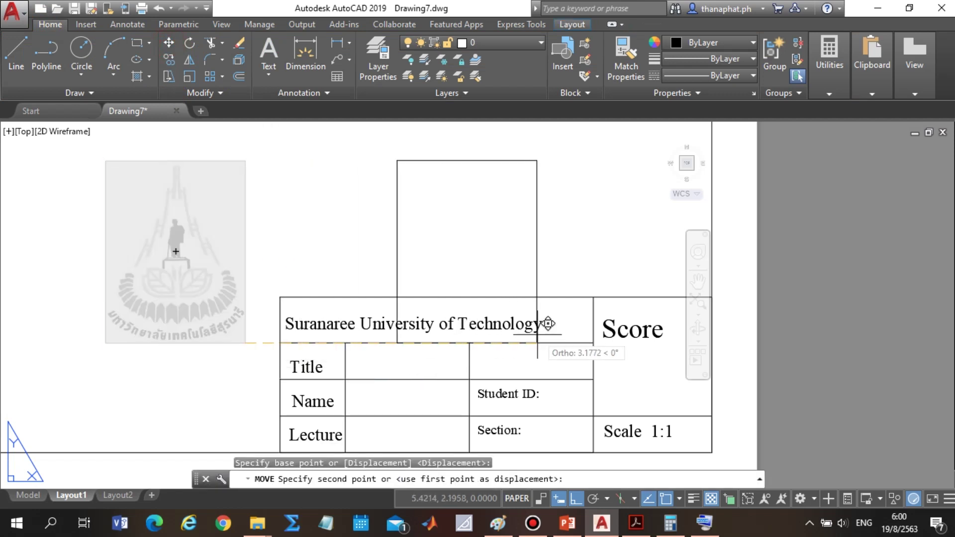
left_click(244, 308)
key("Escape")
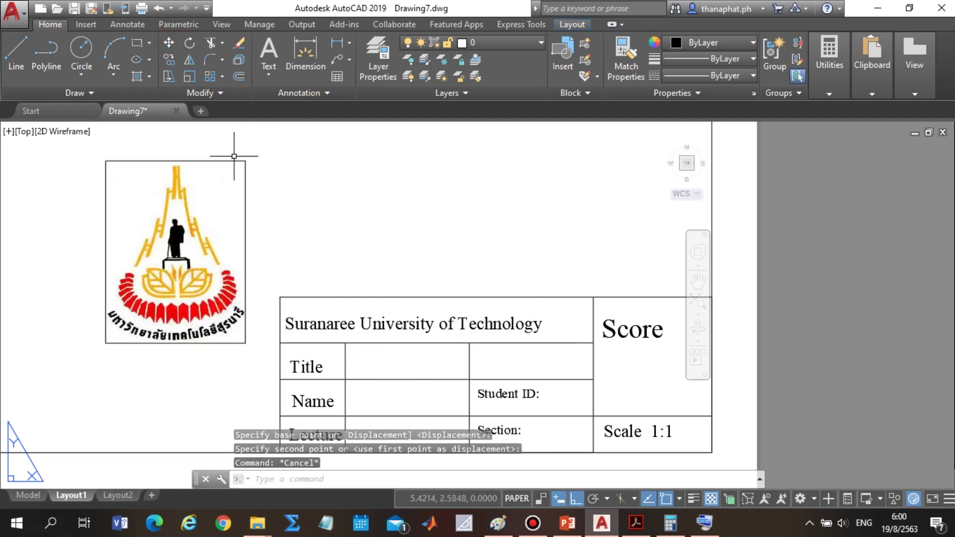
left_click(273, 154)
left_click(241, 162)
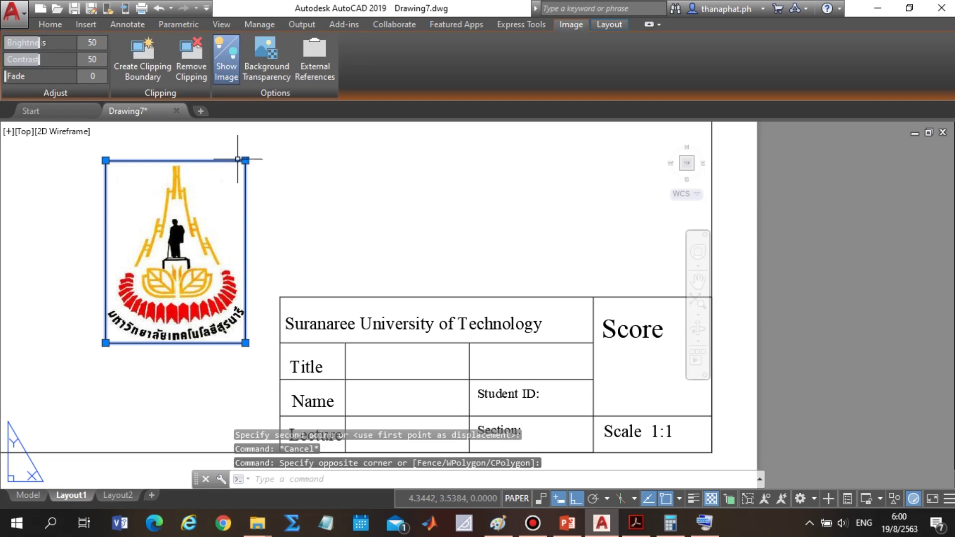
Test the logo's top-right grip, then open and close its image adjustment settings.
scroll(349, 259, "down", 2)
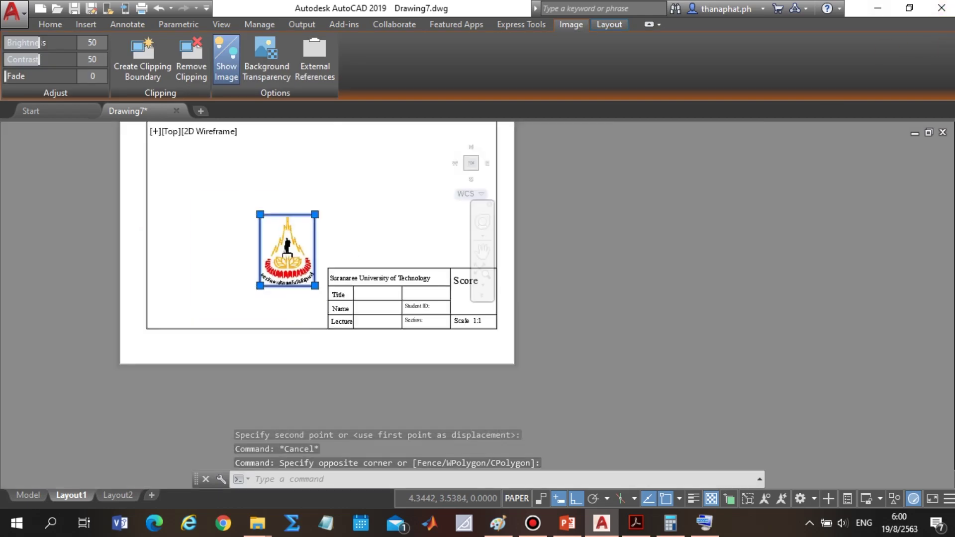
scroll(417, 224, "down", 2)
scroll(259, 204, "up", 2)
scroll(492, 215, "up", 2)
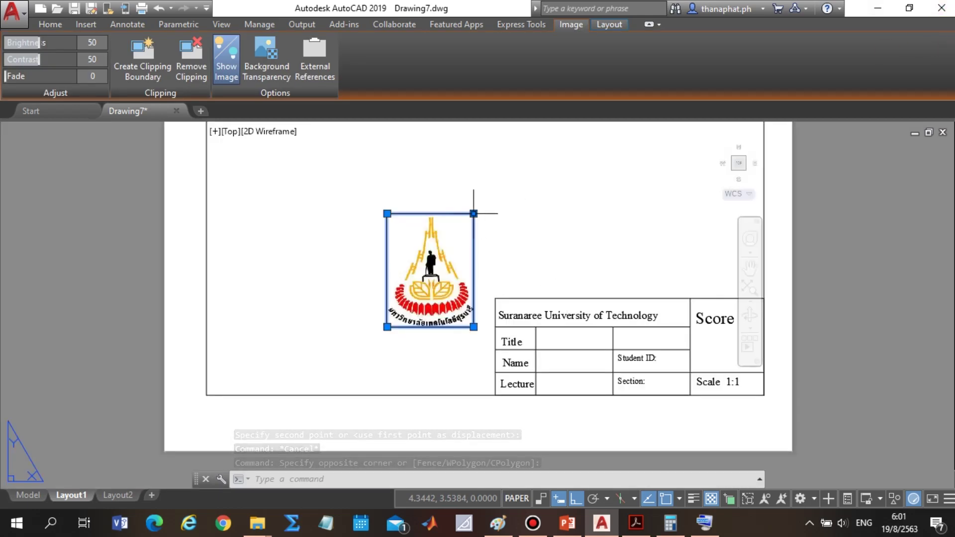
left_click(473, 213)
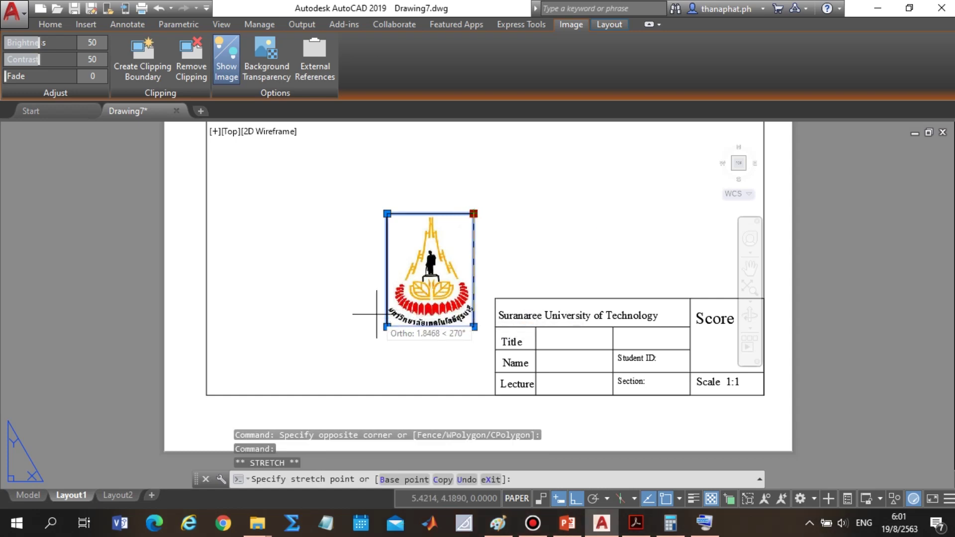
key("Escape")
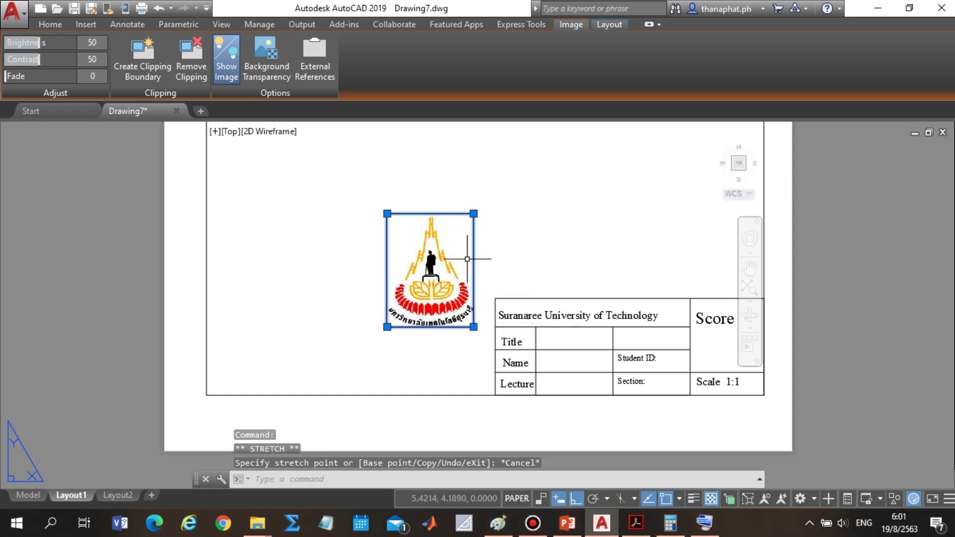
key("Escape")
double_click(473, 235)
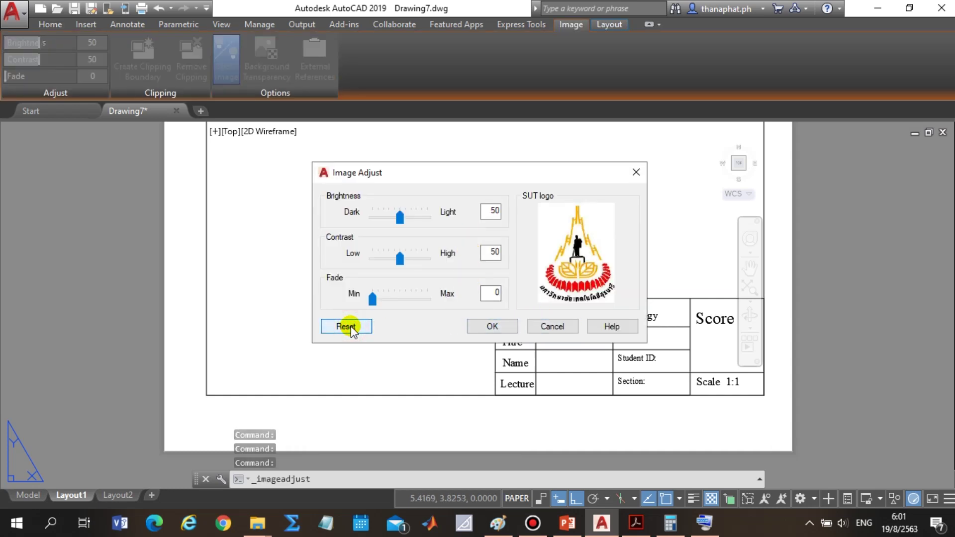
left_click(634, 174)
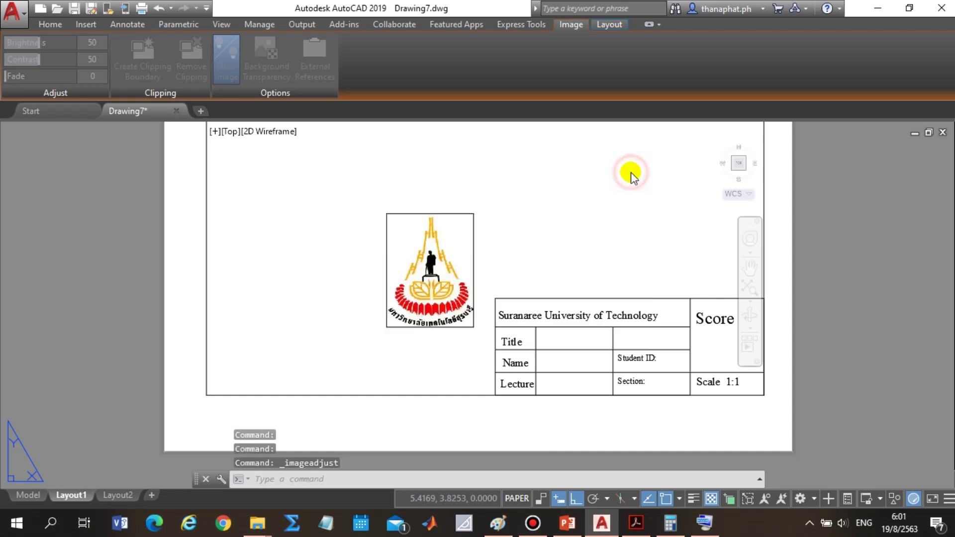
Shrink the SUT logo by dragging its top-right grip inward.
left_click(513, 193)
left_click(364, 271)
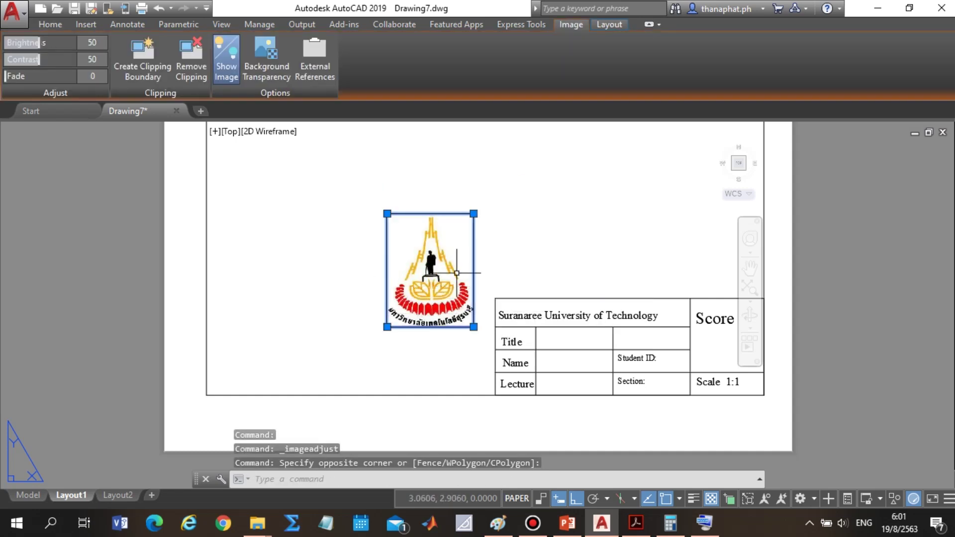
left_click(473, 213)
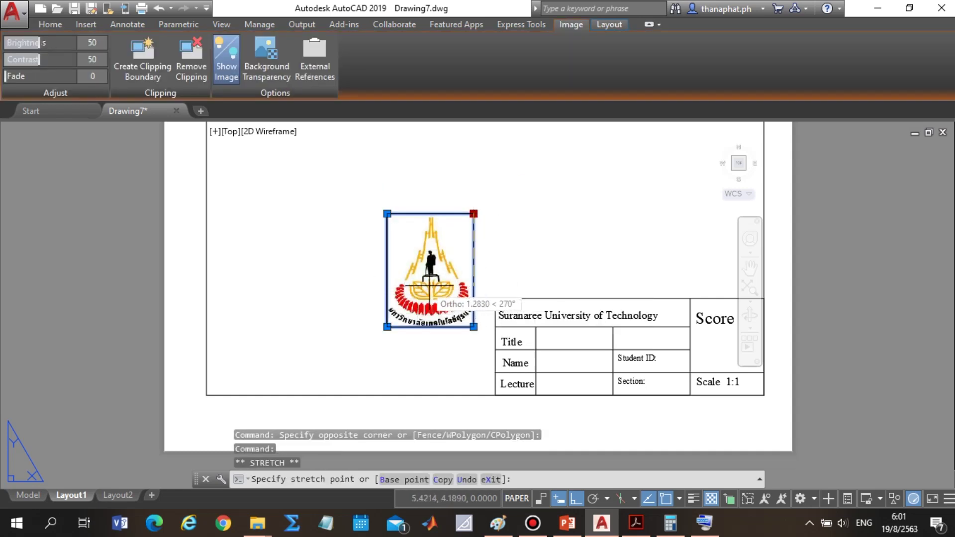
left_click(469, 271)
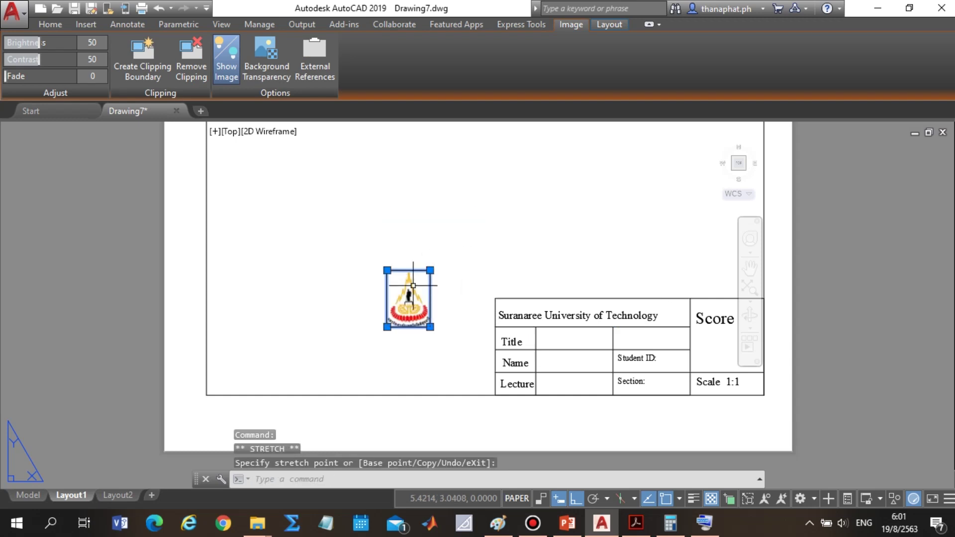
Move the logo by its bottom-right corner to sit just above the Score cell.
left_click(48, 25)
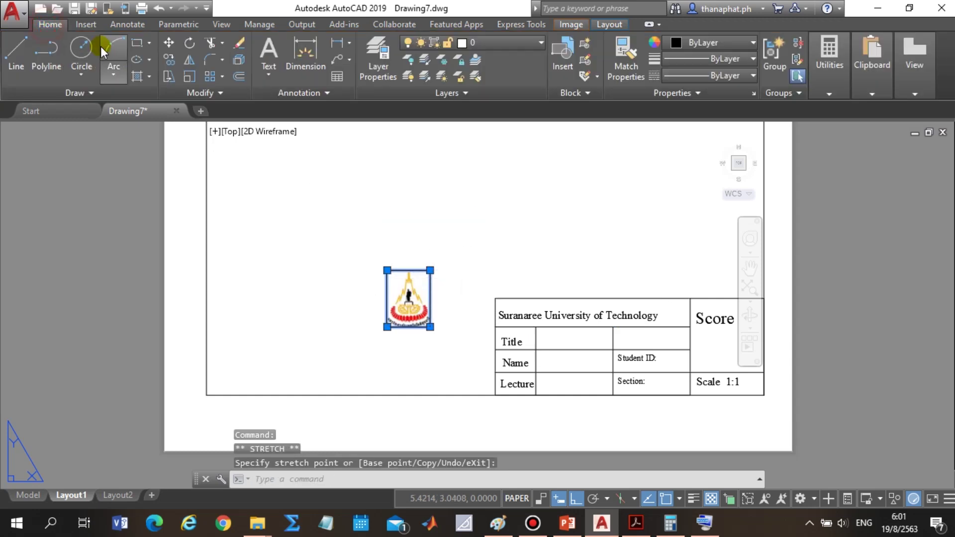
left_click(165, 44)
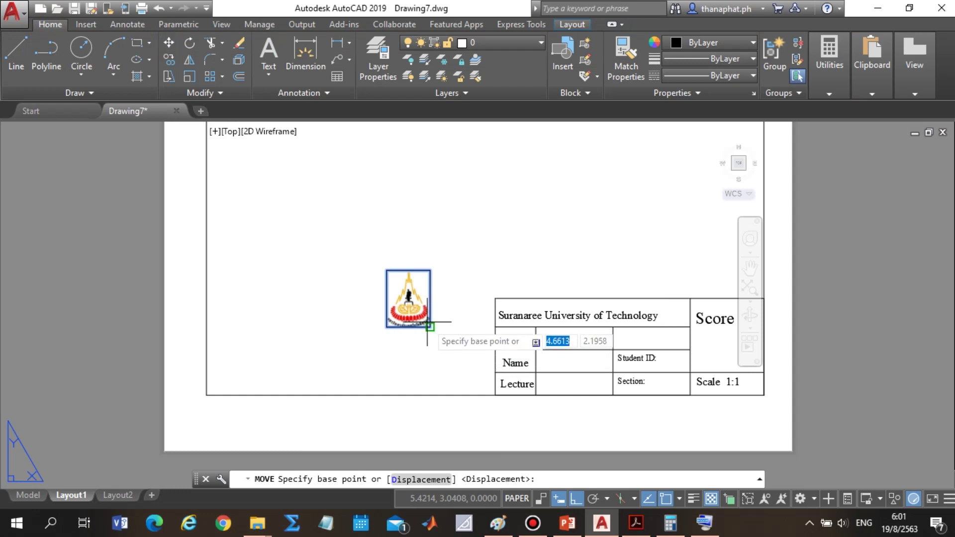
left_click(430, 326)
left_click(688, 326)
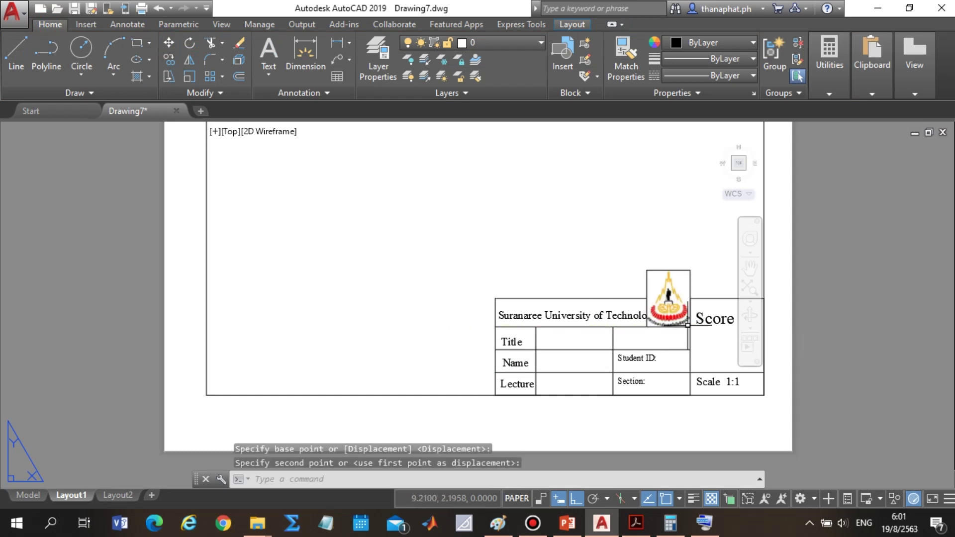
left_click(691, 269)
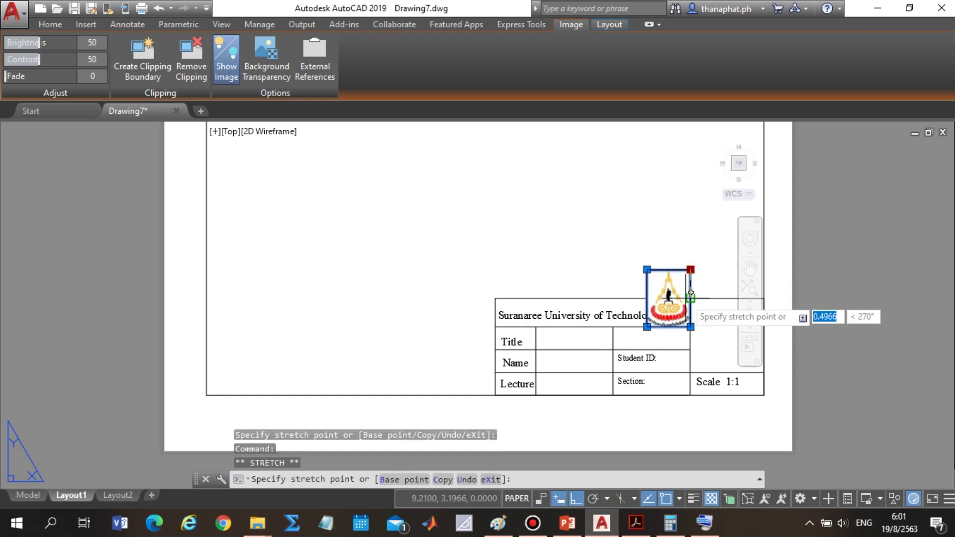
scroll(673, 289, "up", 8)
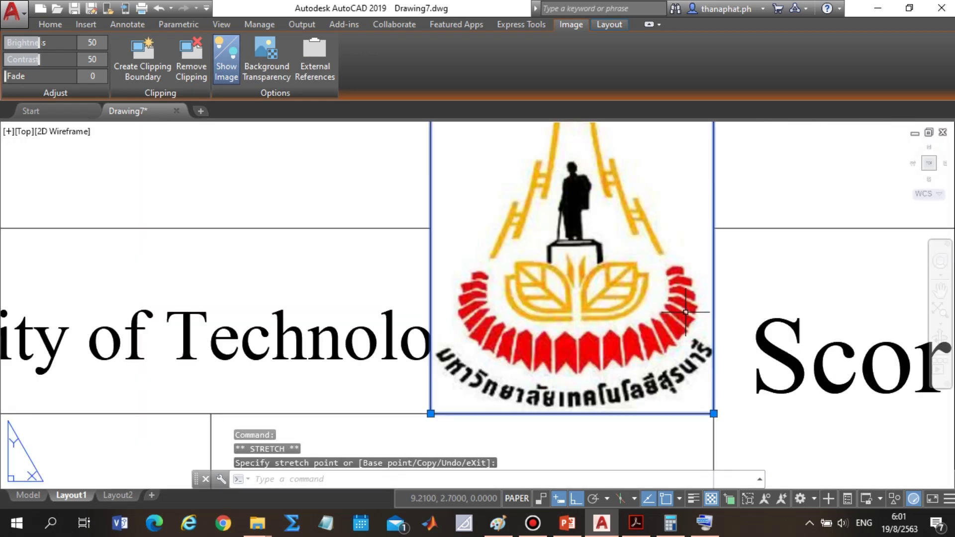
scroll(677, 293, "down", 4)
key("Escape")
key("Escape")
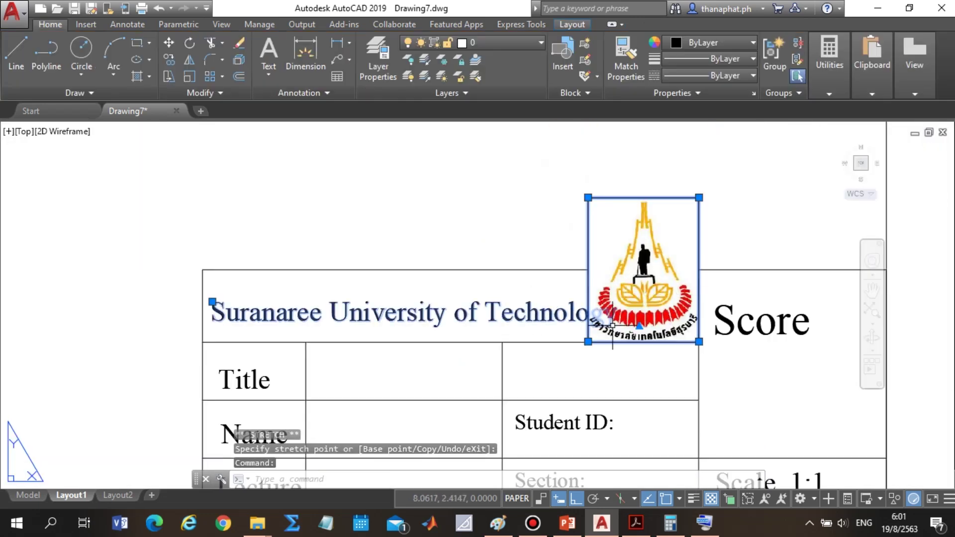
left_click(485, 318)
key("Escape")
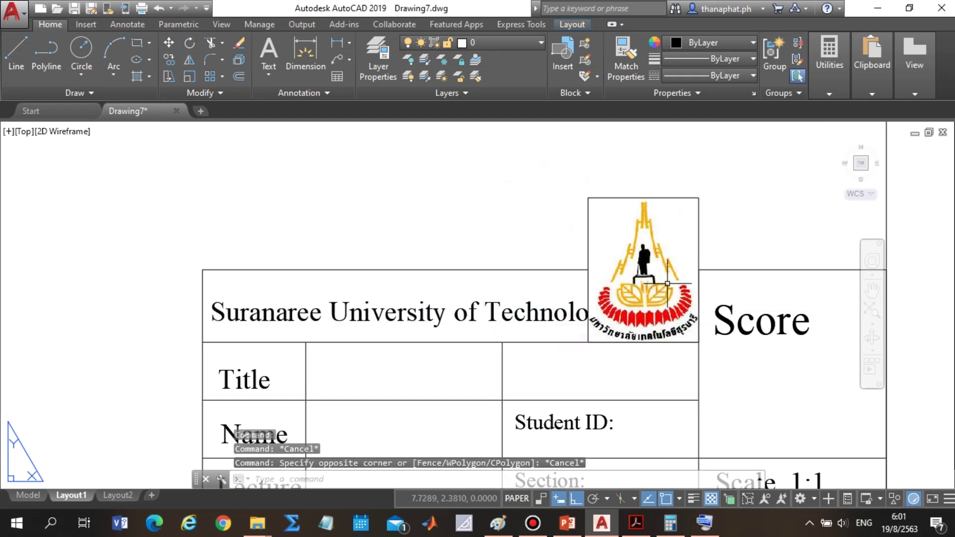
left_click(666, 206)
left_click(607, 210)
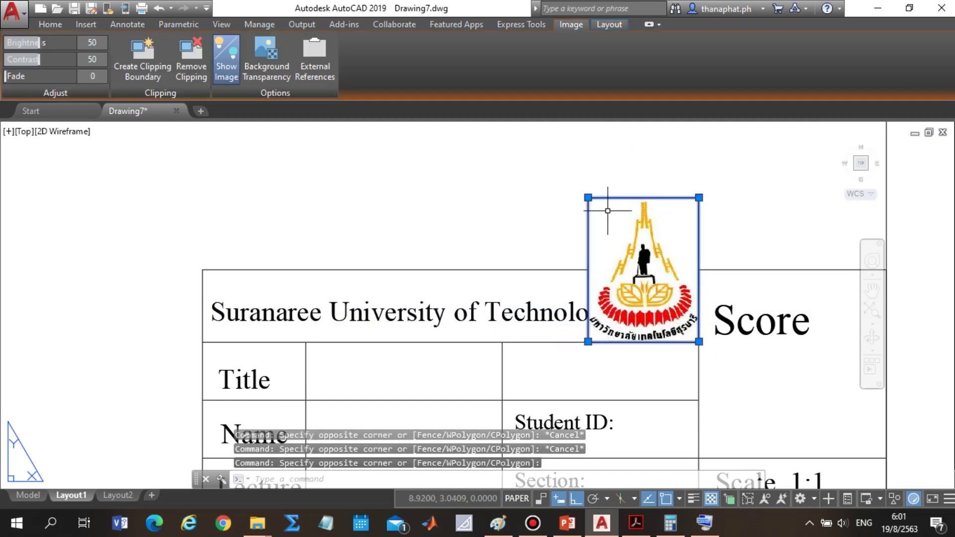
left_click(588, 197)
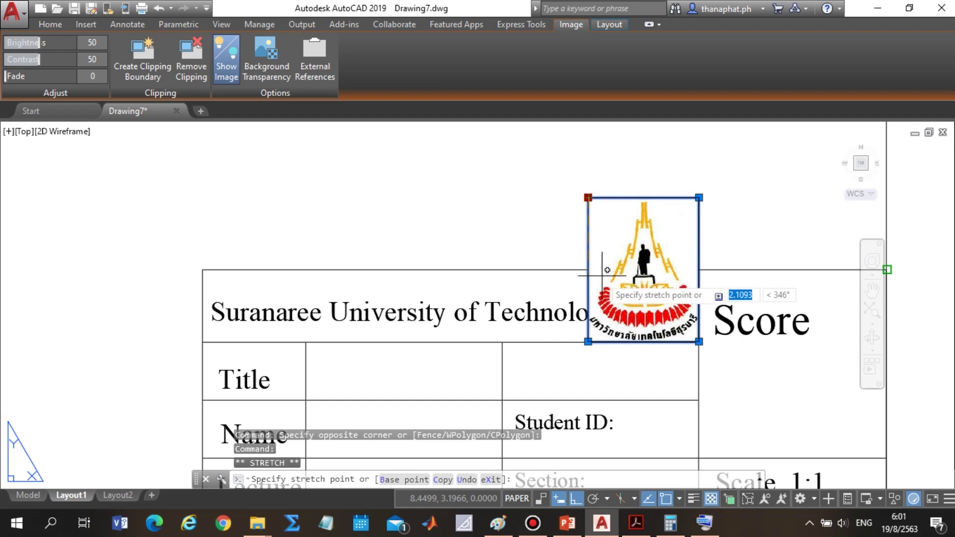
key("Escape")
key("Escape")
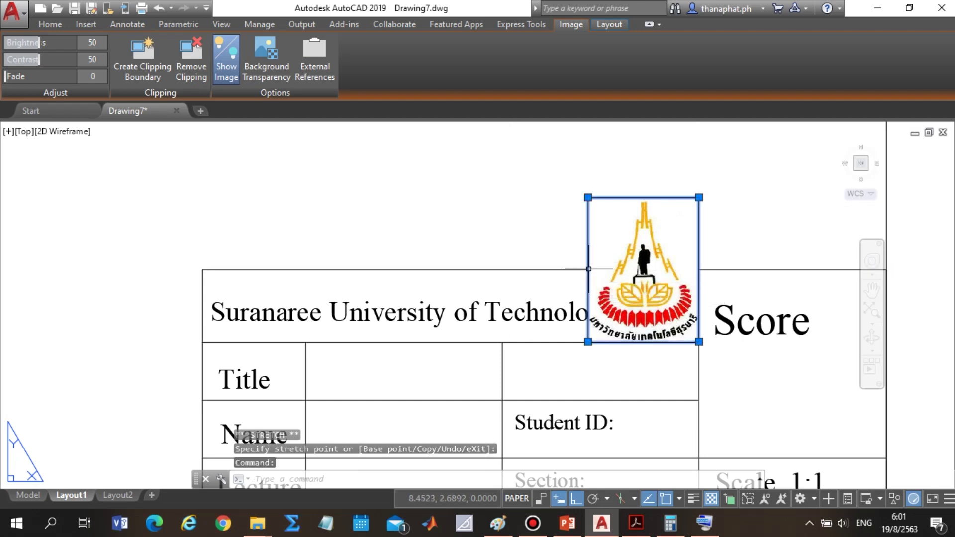
double_click(589, 196)
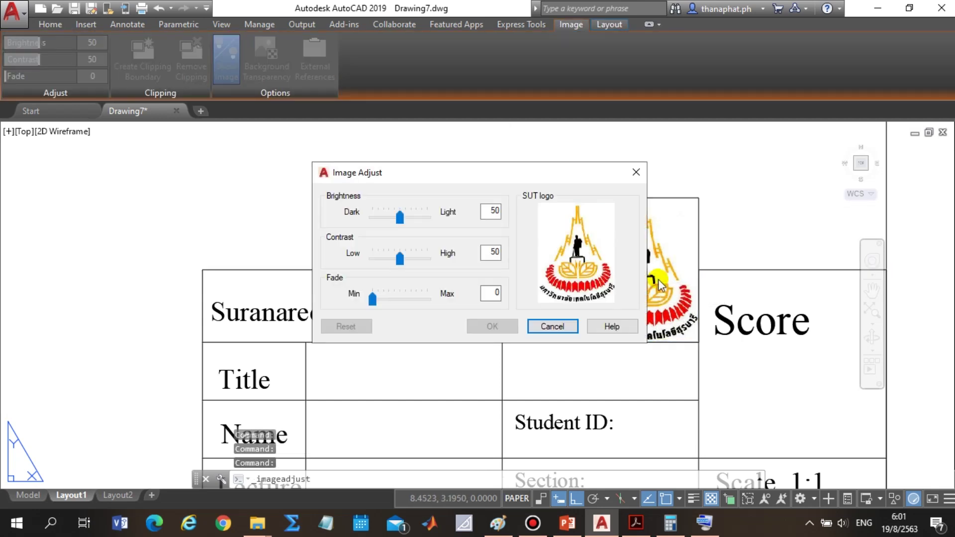
left_click(636, 172)
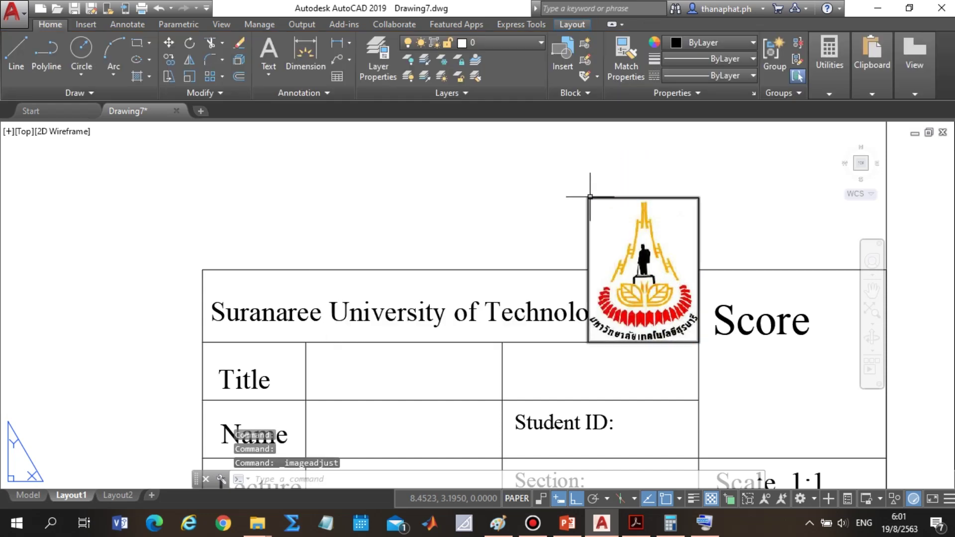
left_click(588, 197)
left_click(588, 197)
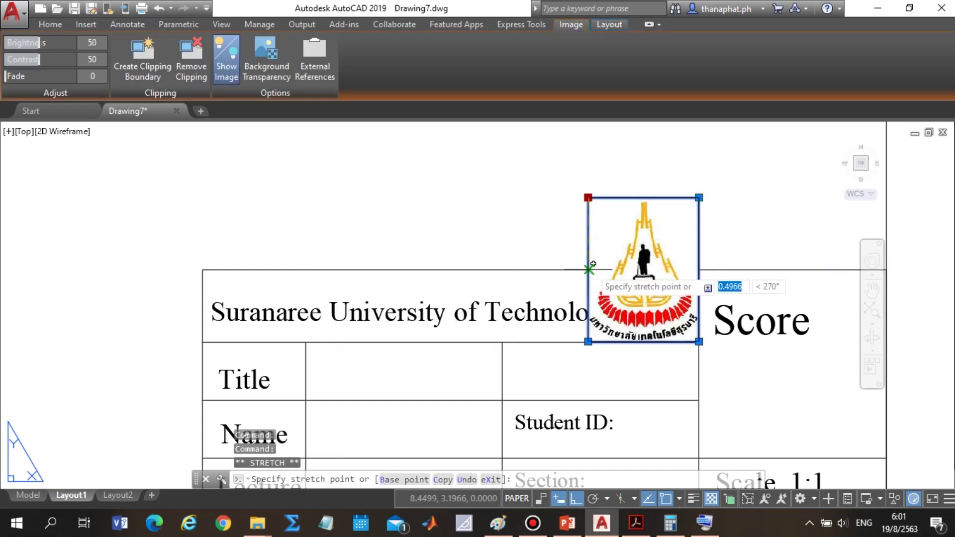
key("Escape")
key("Escape")
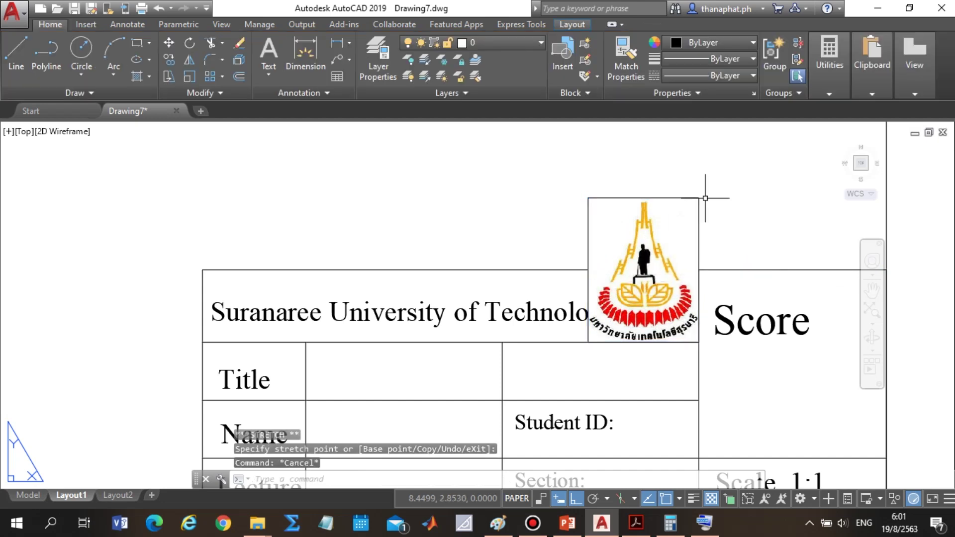
left_click(699, 199)
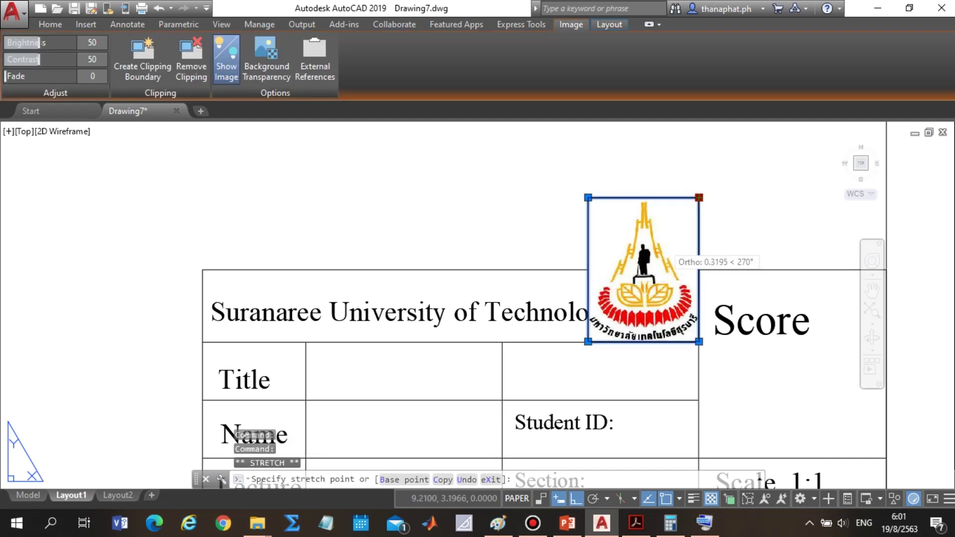
key("Escape")
key("Escape")
key("Escape")
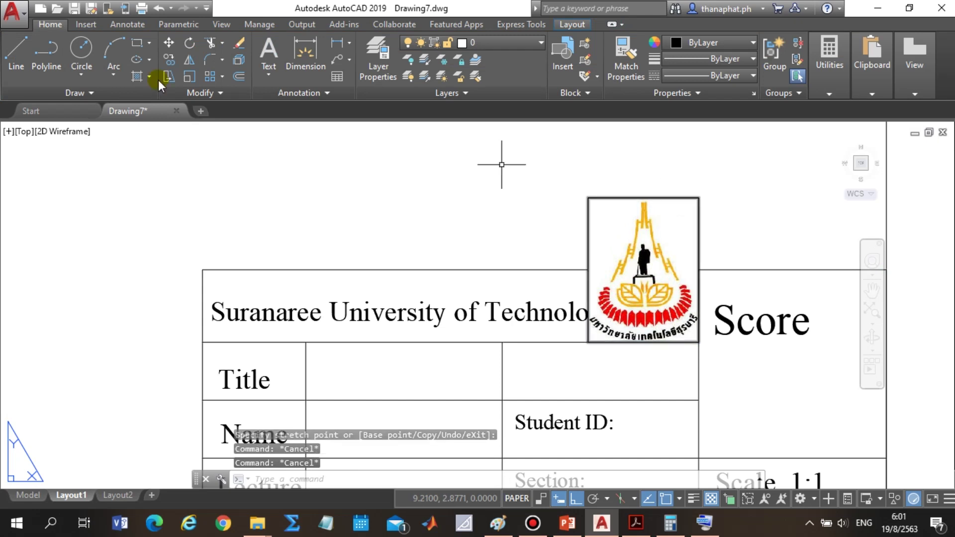
left_click(172, 45)
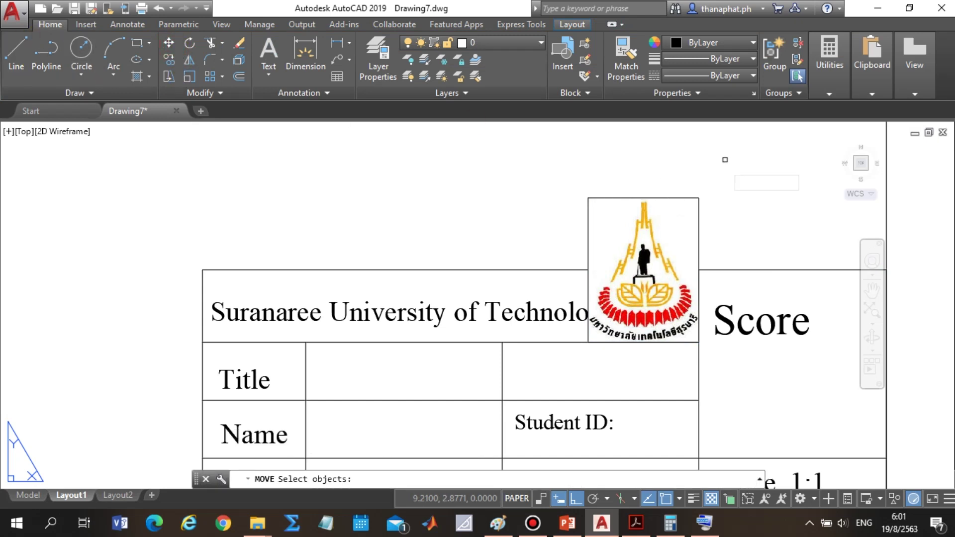
Move the SUT logo by its top-left corner to the left of the title block.
left_click(699, 207)
key("Return")
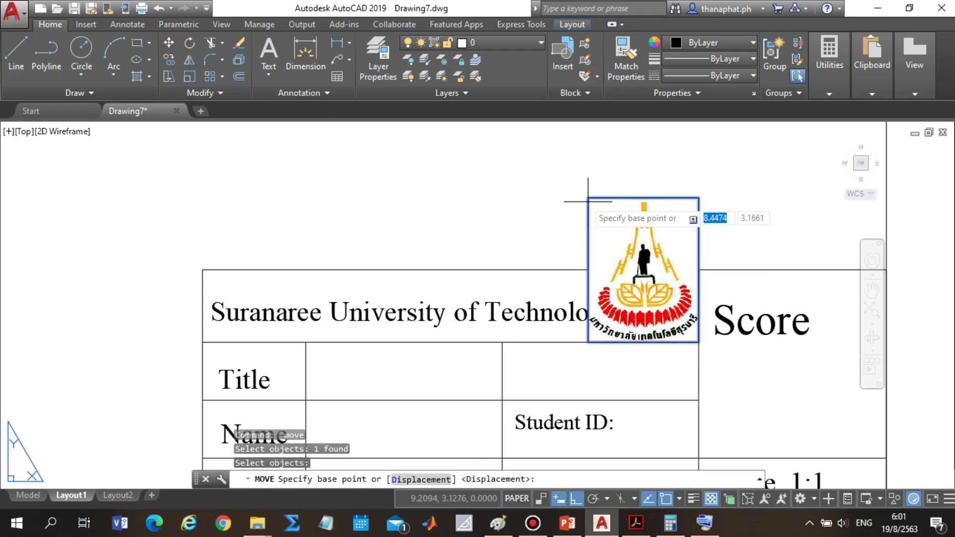
left_click(592, 194)
left_click(75, 194)
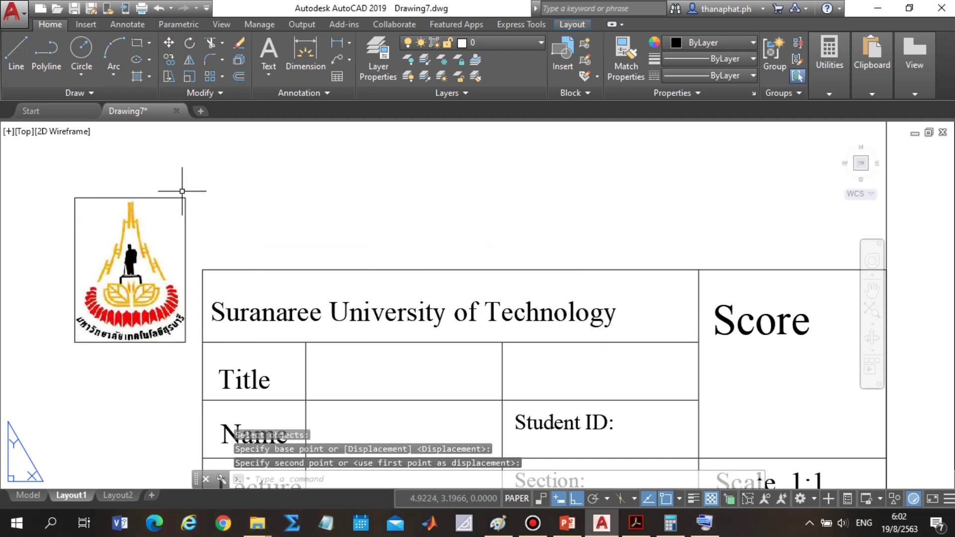
key("Escape")
key("Escape")
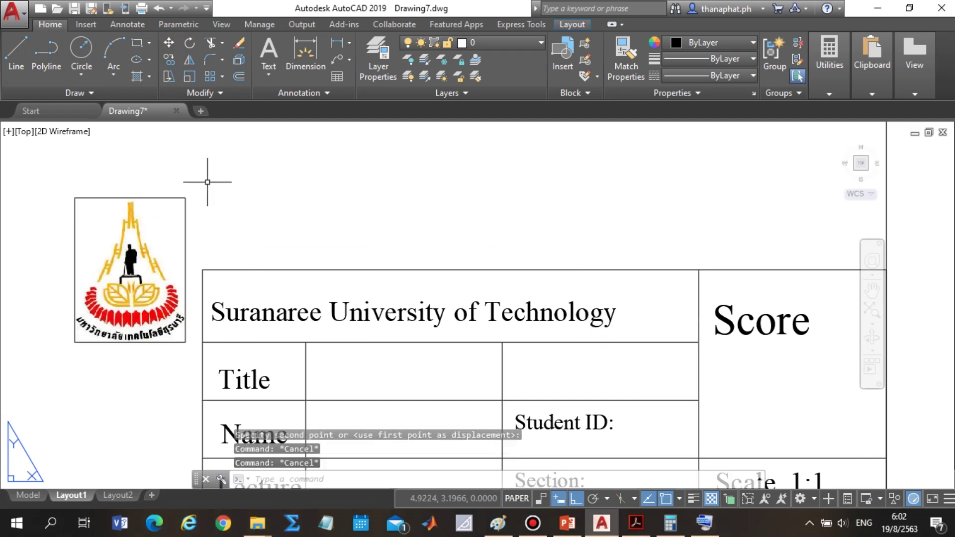
Select the logo with a crossing window and drag its top-right grip inward to shrink it.
left_click(207, 182)
left_click(154, 213)
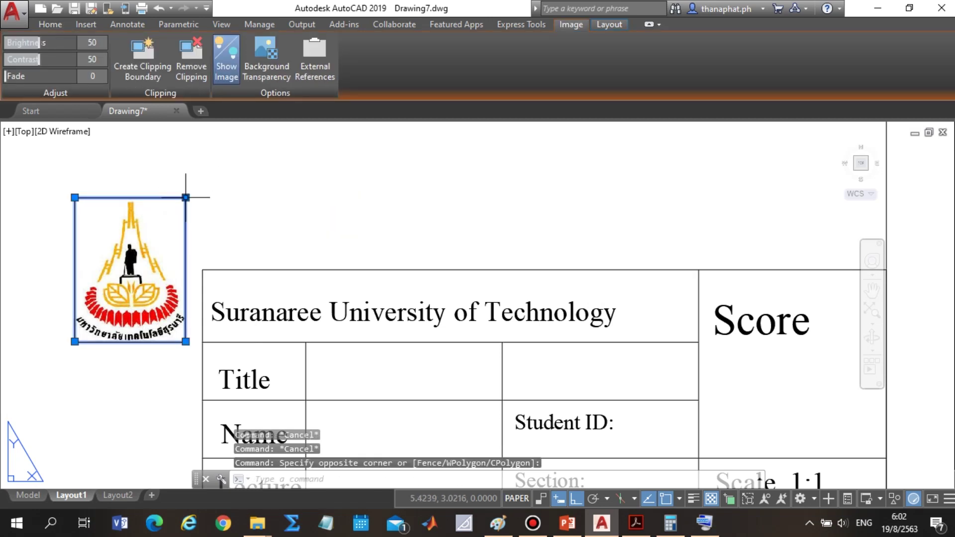
left_click(185, 198)
left_click(184, 277)
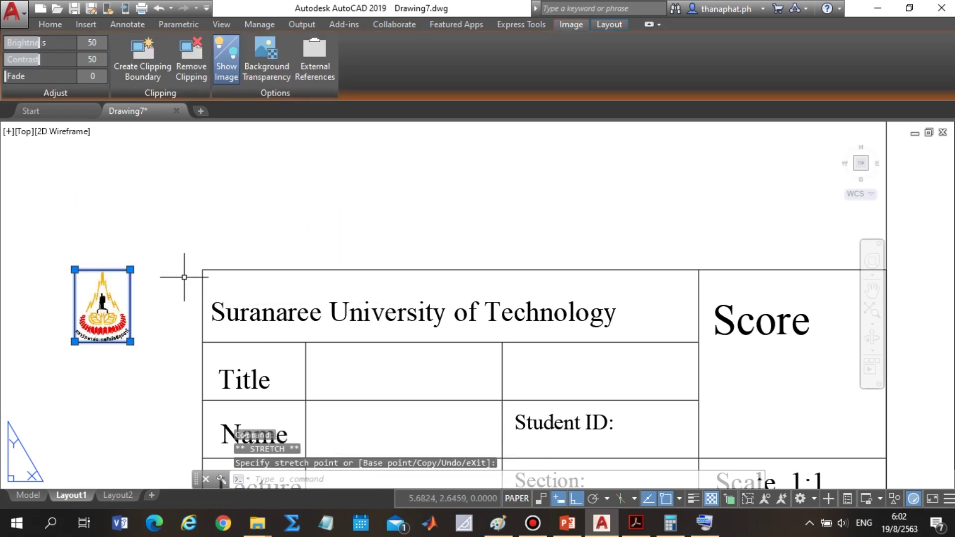
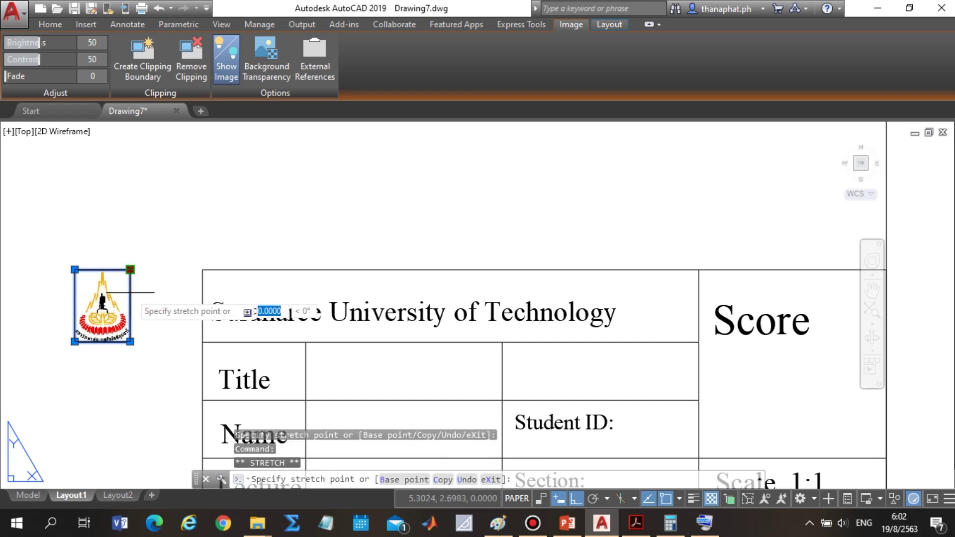
Cancel the accidental stretch of the logo and leave its size unchanged.
left_click(130, 269)
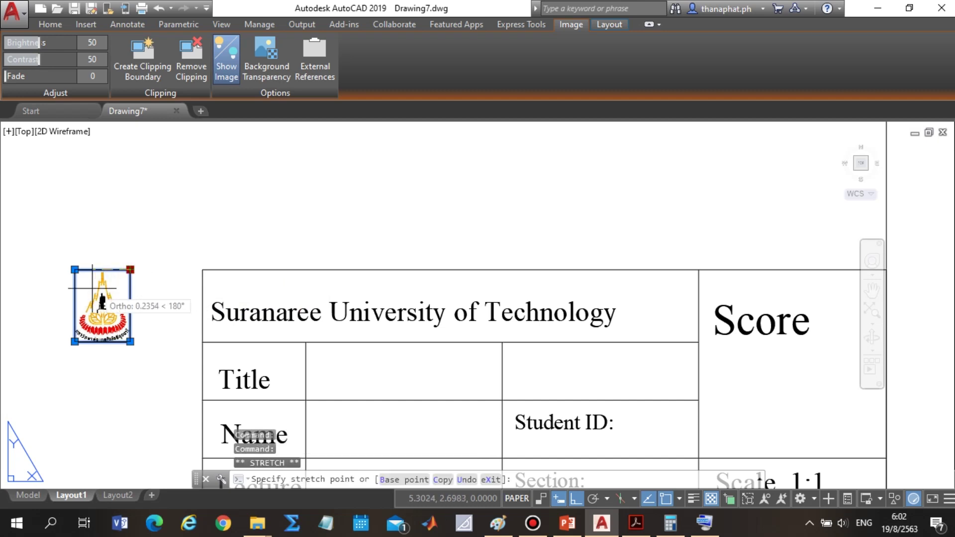
left_click(74, 269)
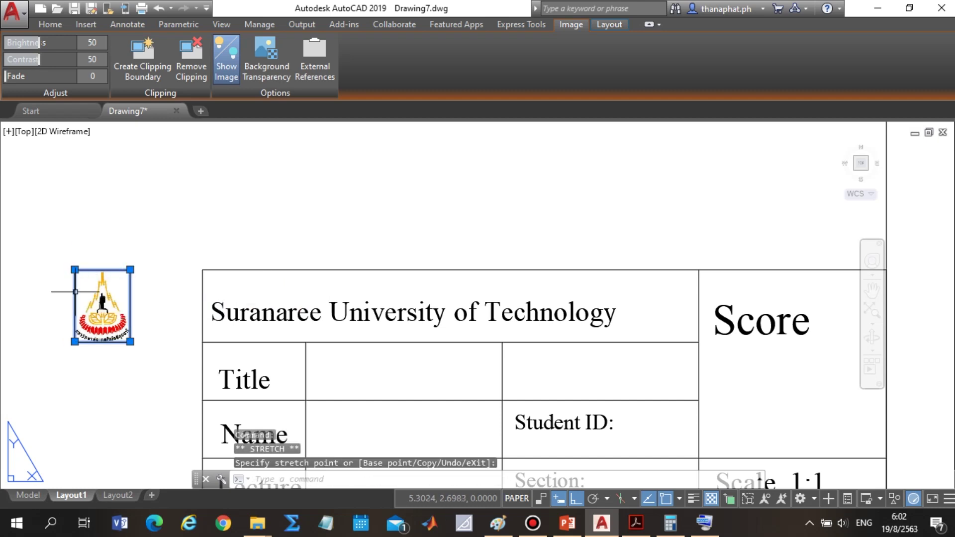
left_click(130, 269)
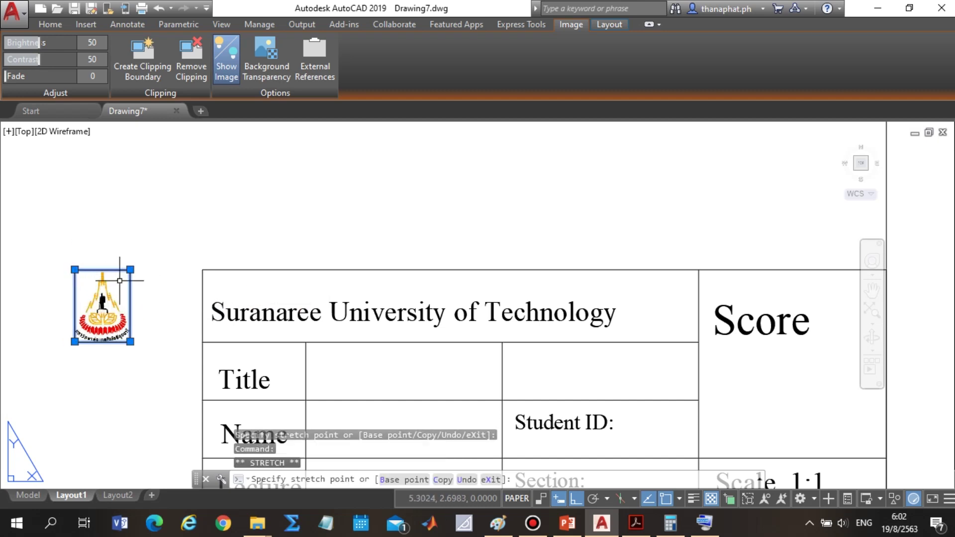
key("Escape")
key("Escape")
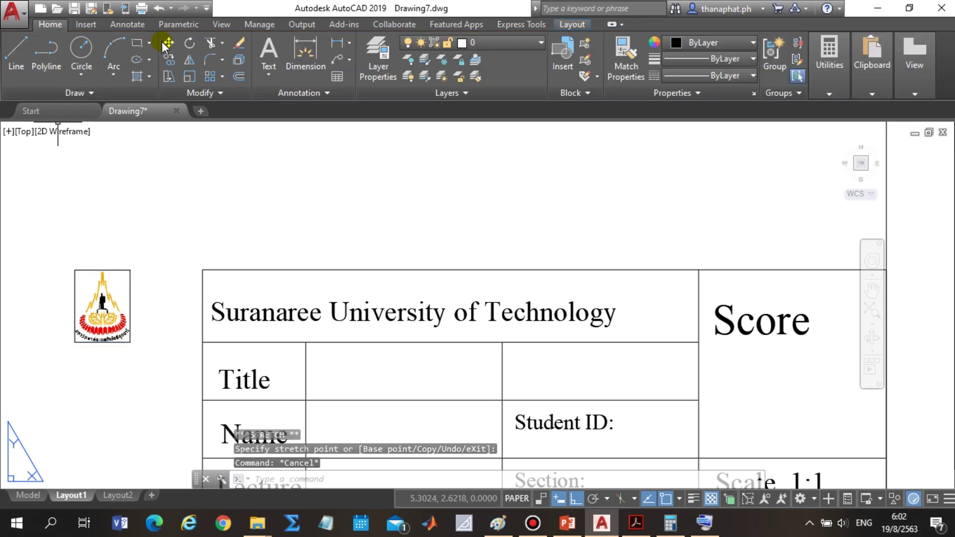
Move the logo from the left margin to just above the title block beside Score.
left_click(164, 42)
left_click(129, 314)
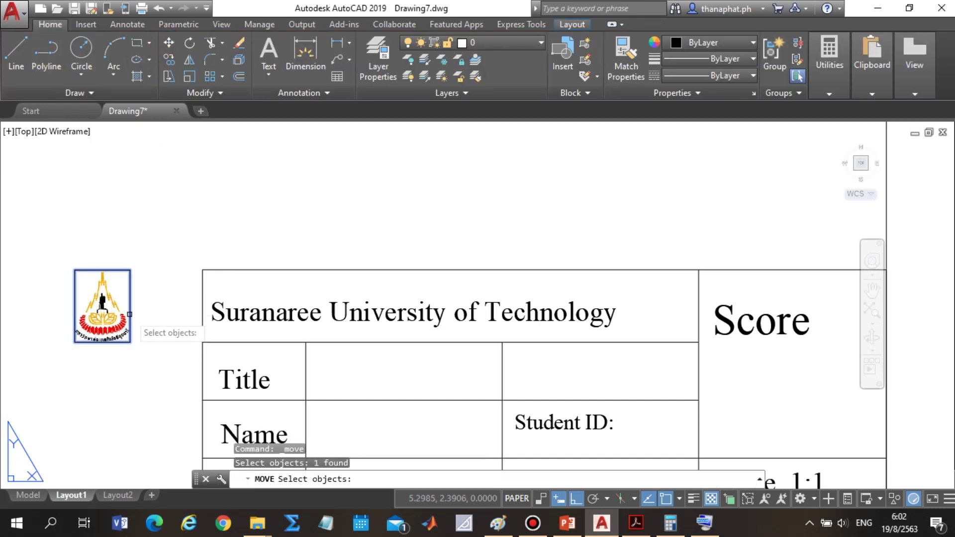
key("Return")
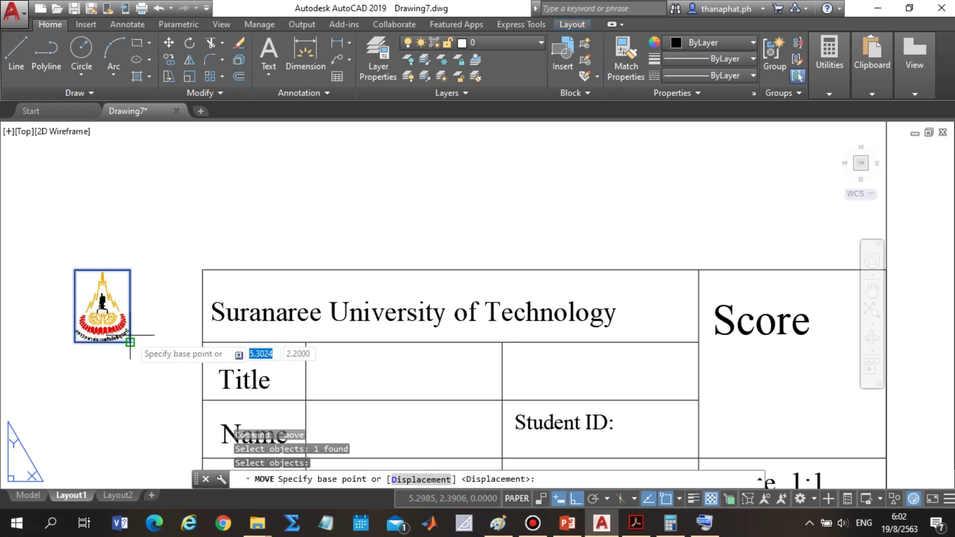
left_click(130, 342)
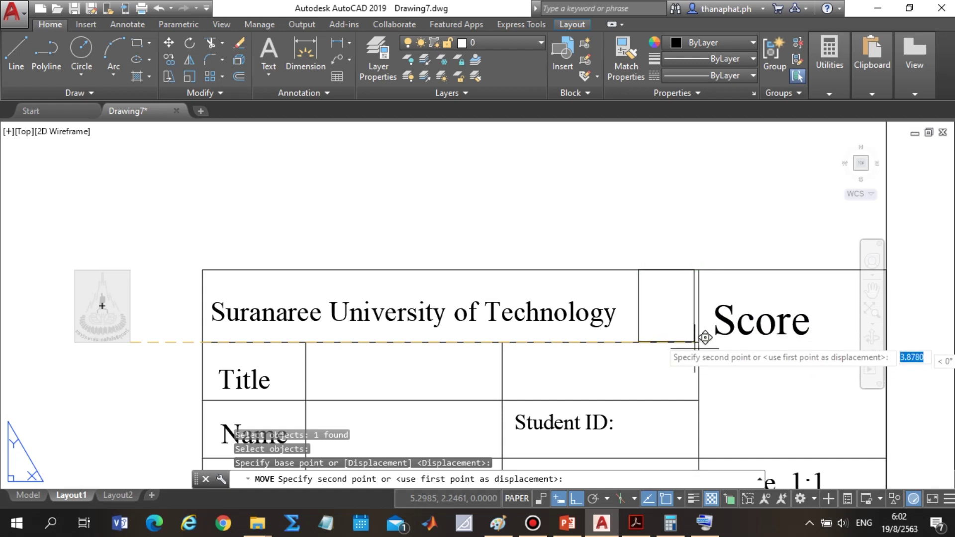
left_click(693, 277)
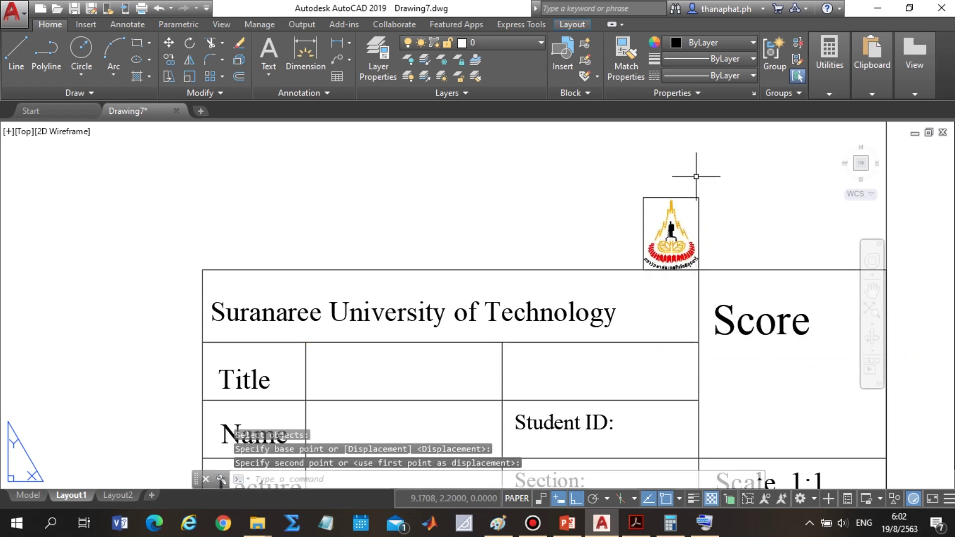
Move the logo by its lower-left corner to the top-left of the Score cell.
left_click(735, 174)
left_click(681, 233)
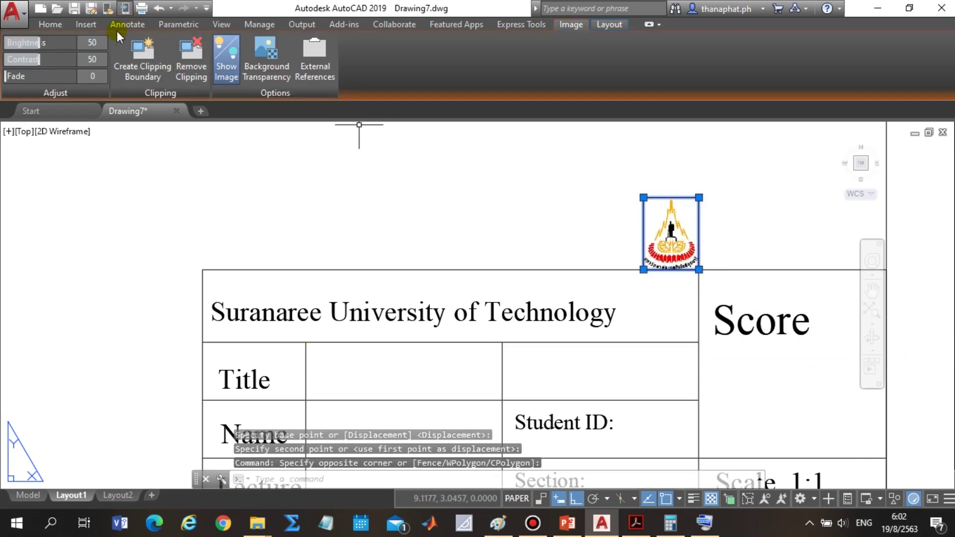
left_click(51, 24)
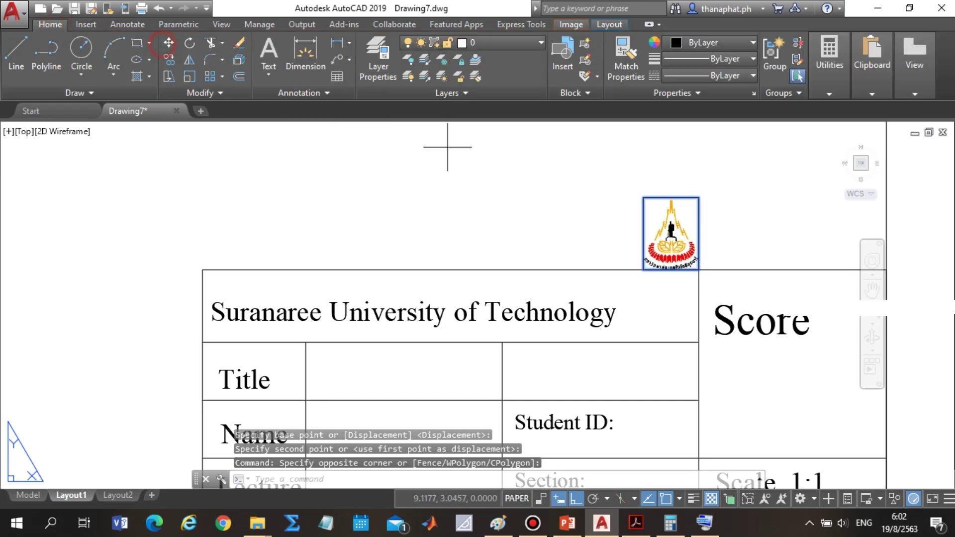
left_click(169, 43)
left_click(643, 271)
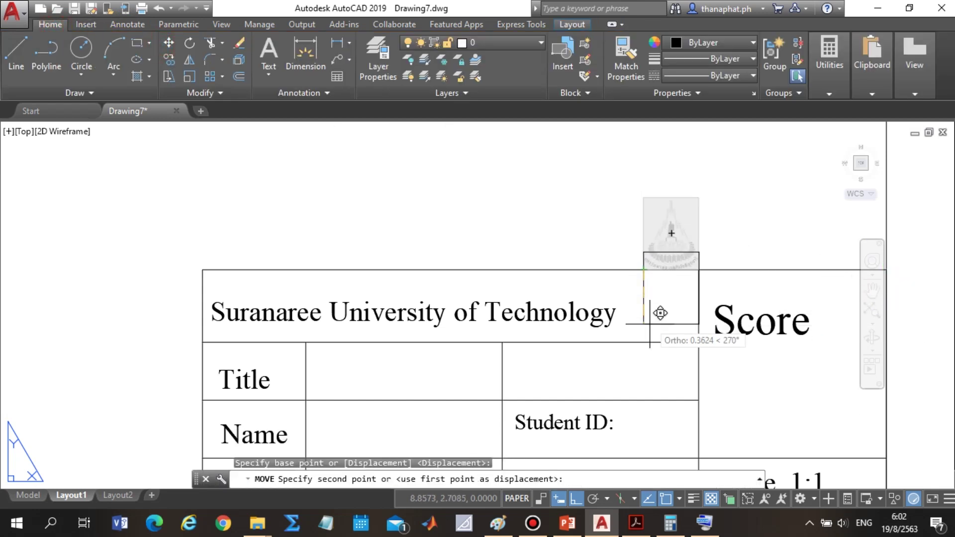
left_click(658, 329)
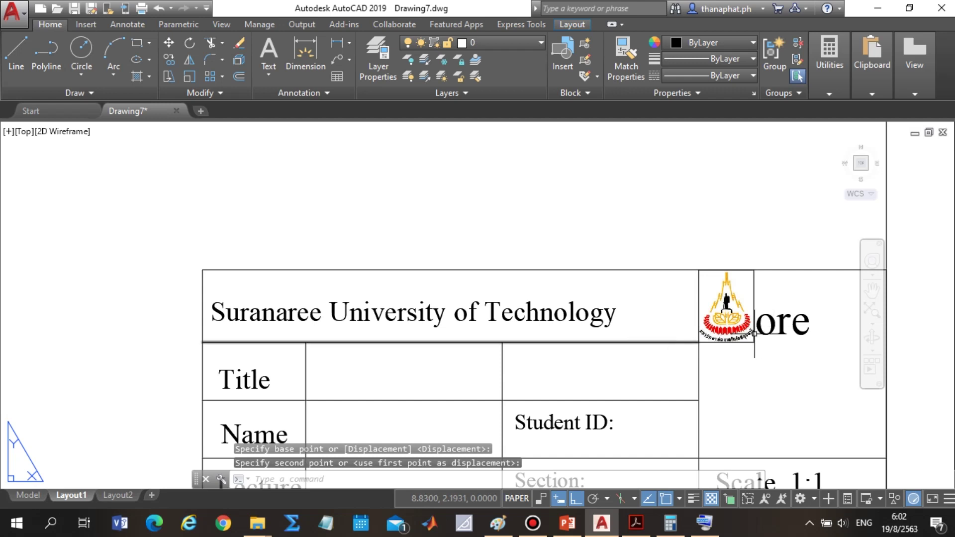
Try repositioning the logo by its corner grip with object snap turned off, then cancel.
left_click(724, 342)
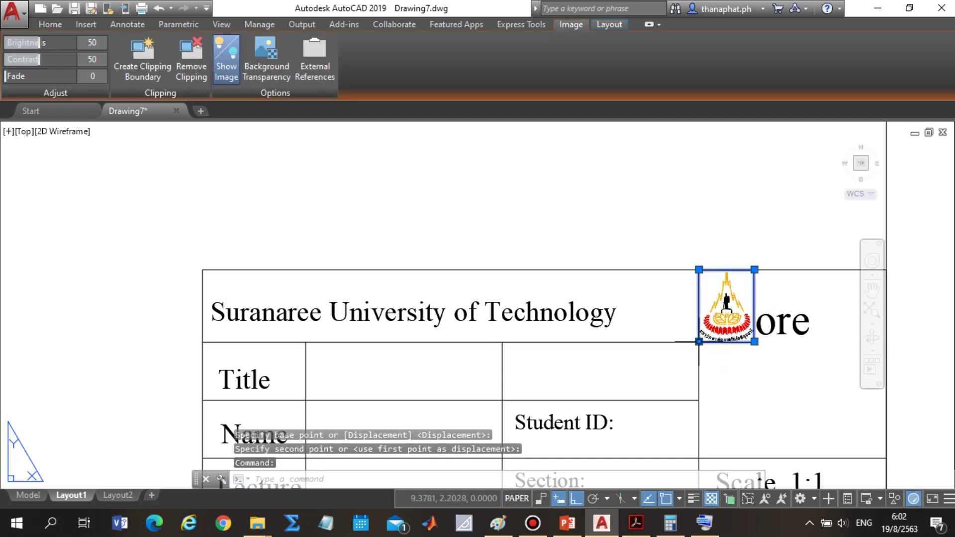
left_click(699, 341)
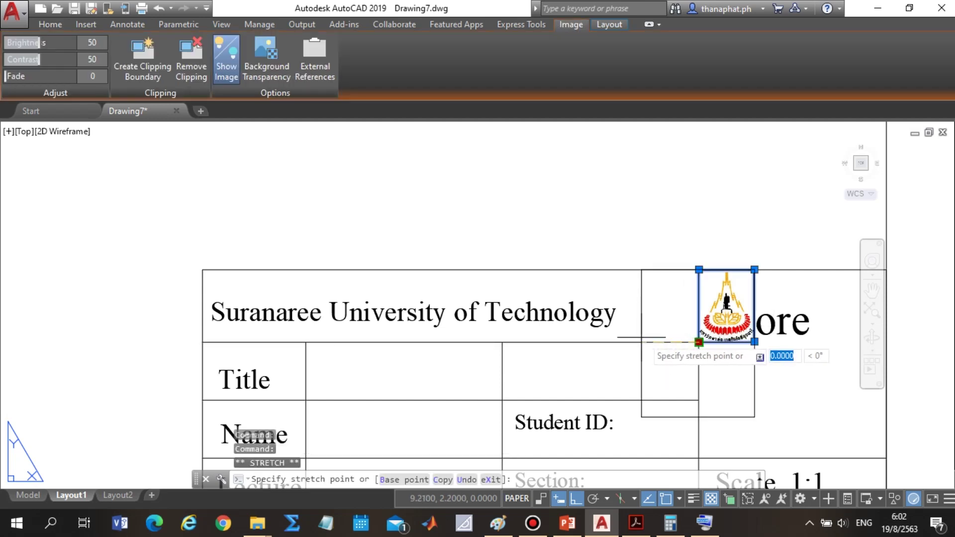
left_click(50, 24)
left_click(169, 44)
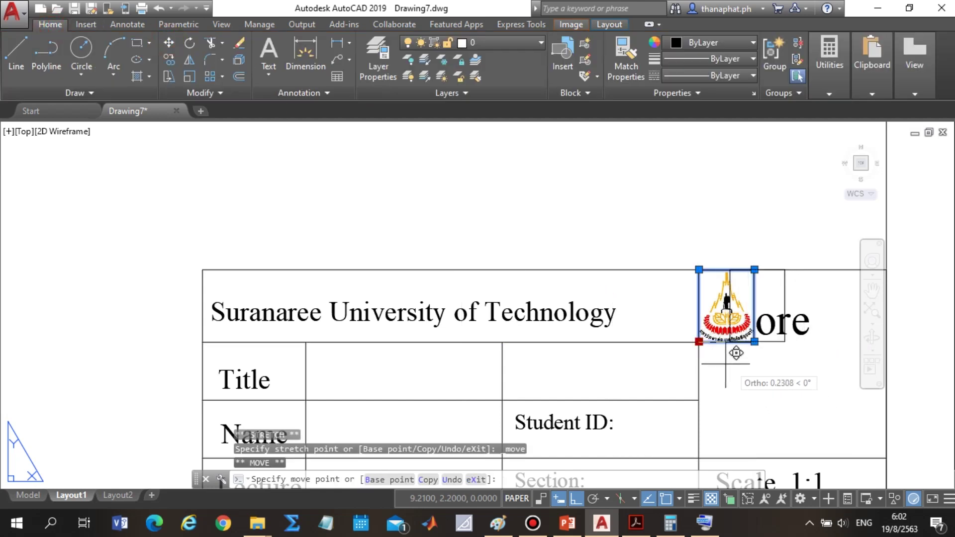
key("Escape")
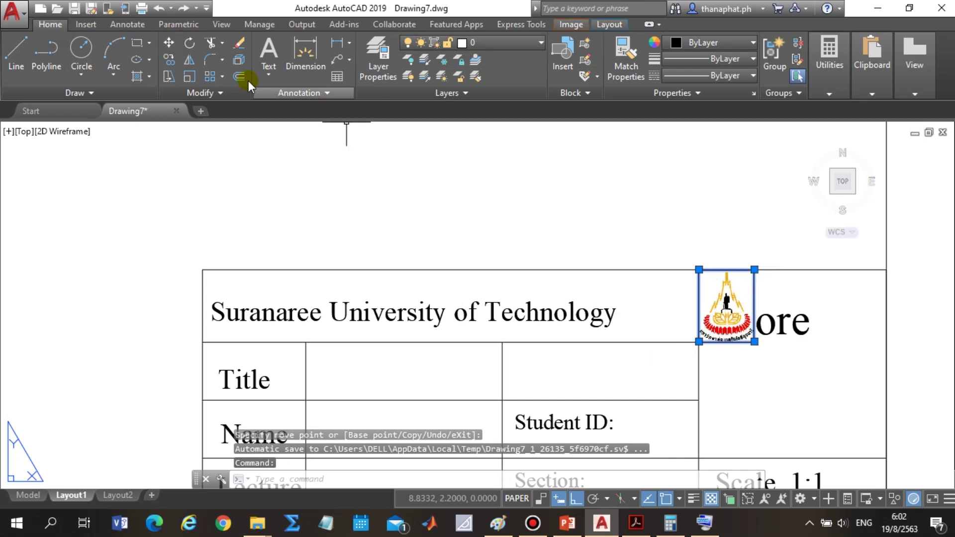
left_click(169, 43)
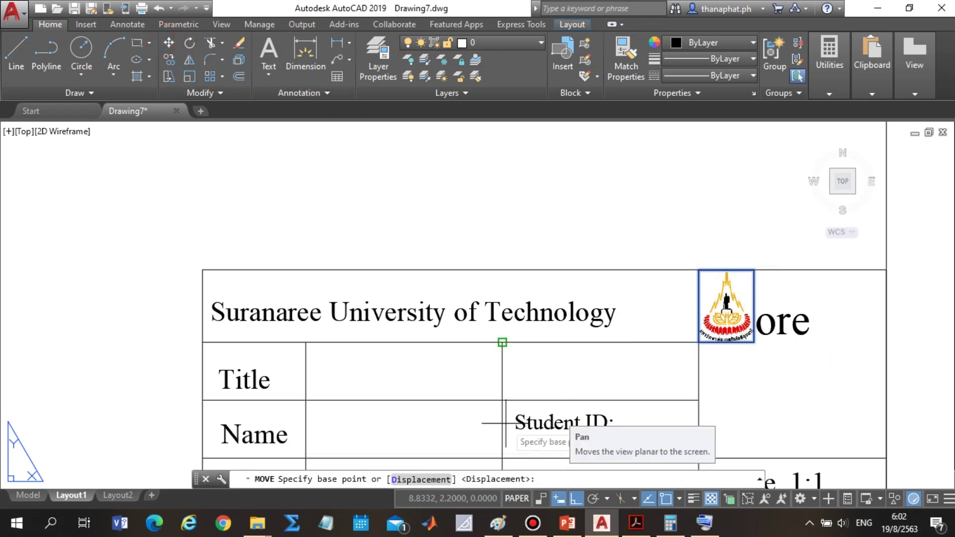
left_click(671, 500)
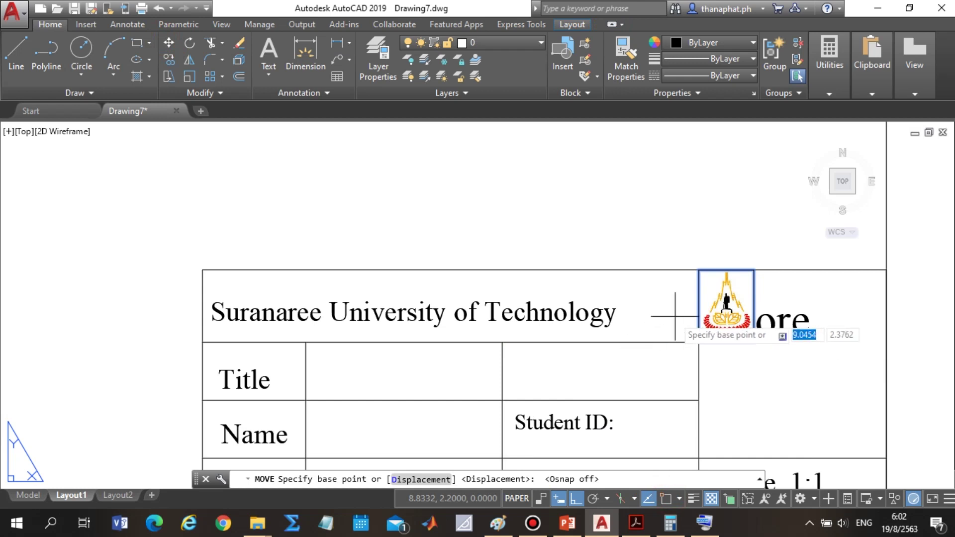
key("Escape")
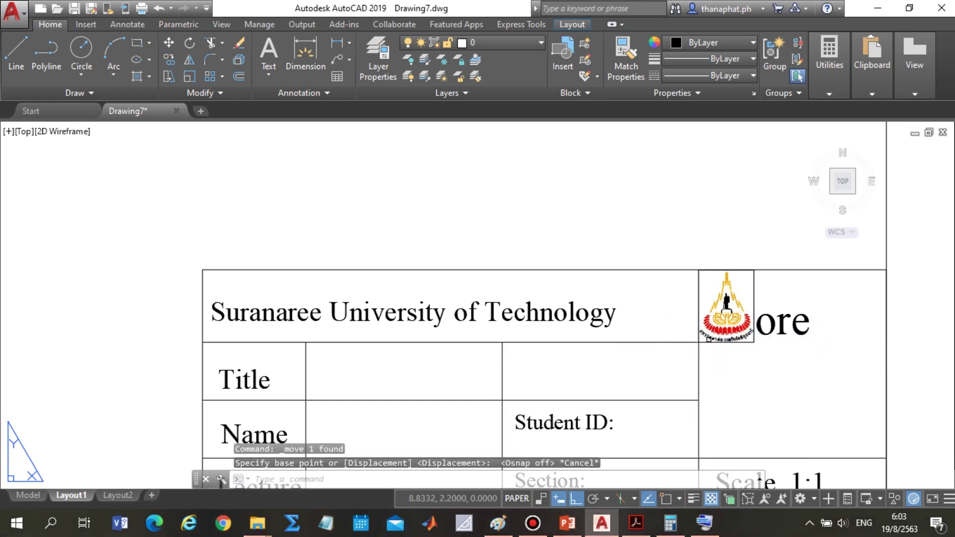
key("Return")
key("Escape")
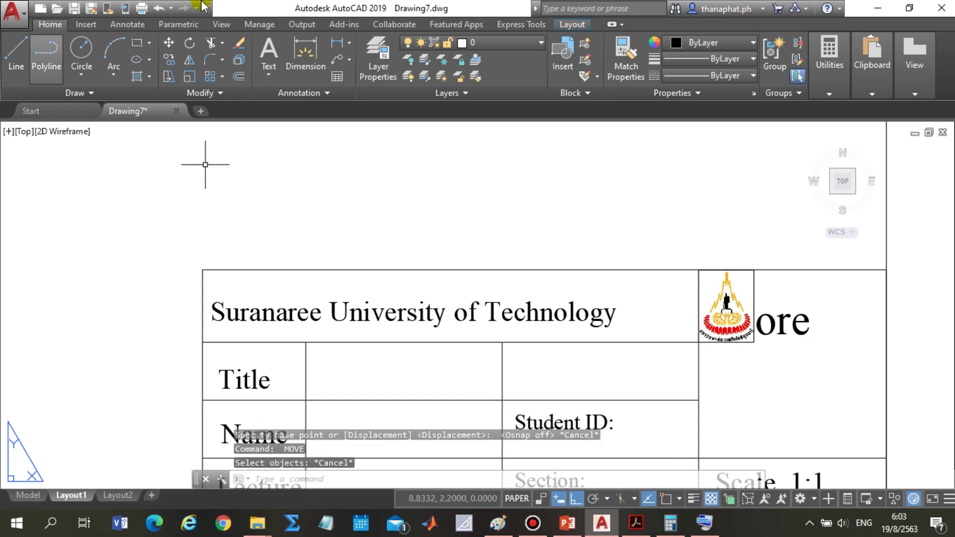
Restart moving the logo with object snap back on, then cancel and leave it in place.
left_click(167, 46)
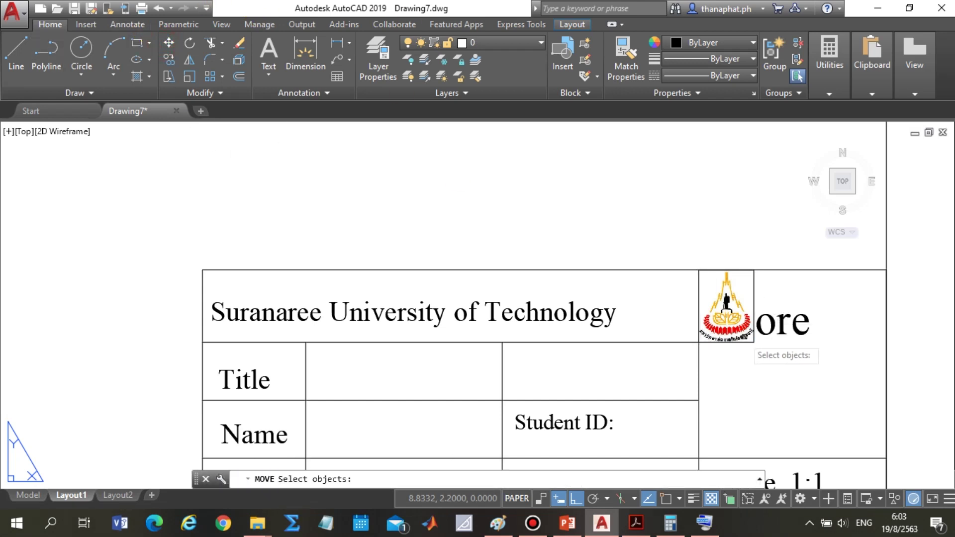
left_click(725, 342)
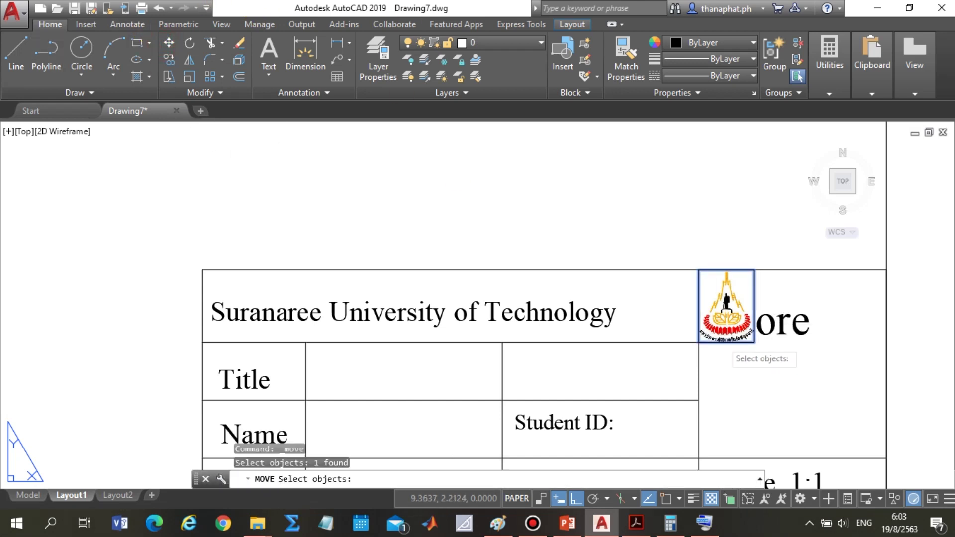
key("Return")
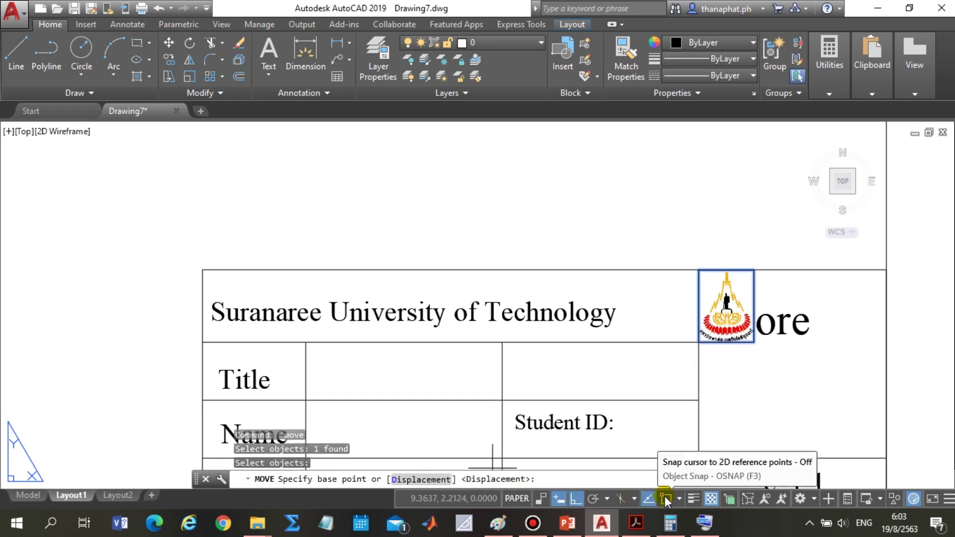
left_click(648, 498)
left_click(698, 342)
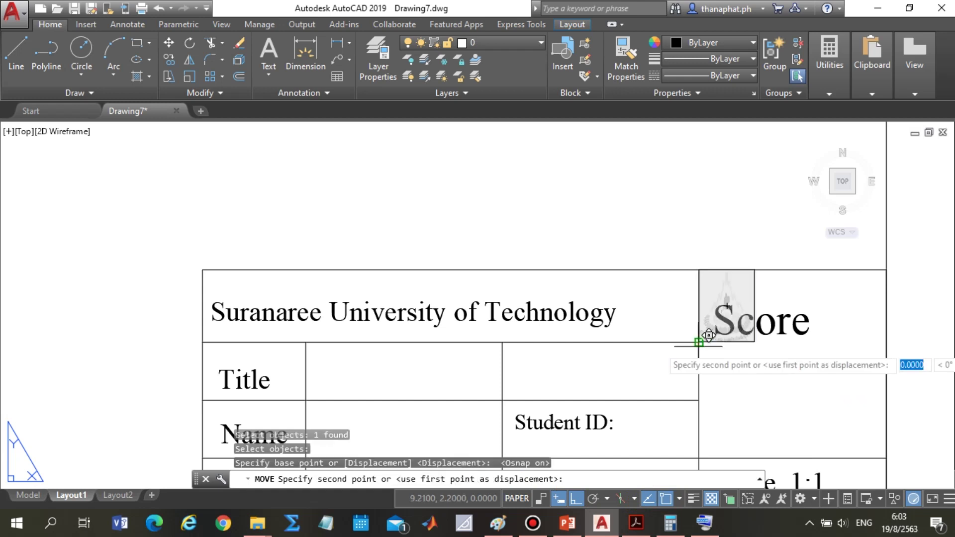
key("Escape")
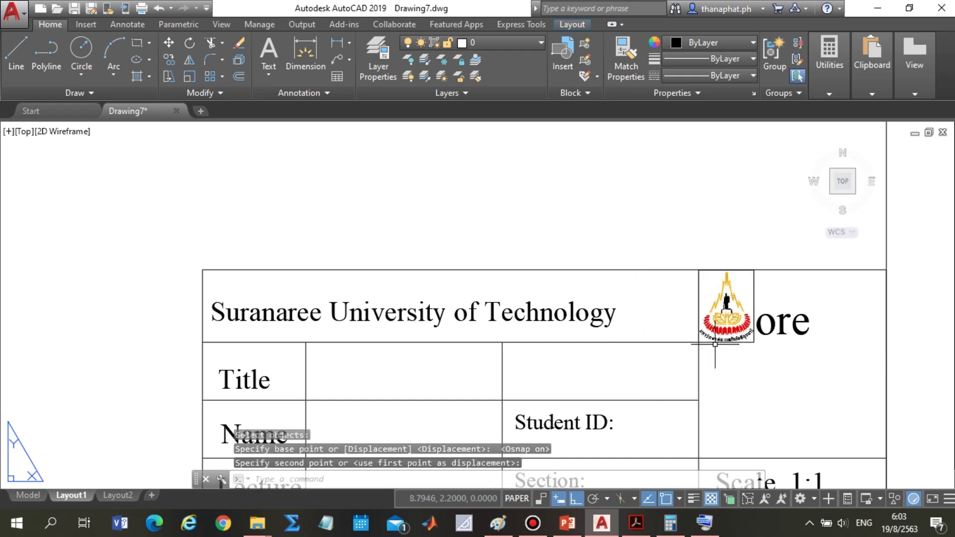
Place the logo by its lower-left corner in the cell left of Score.
left_click(718, 341)
left_click(52, 28)
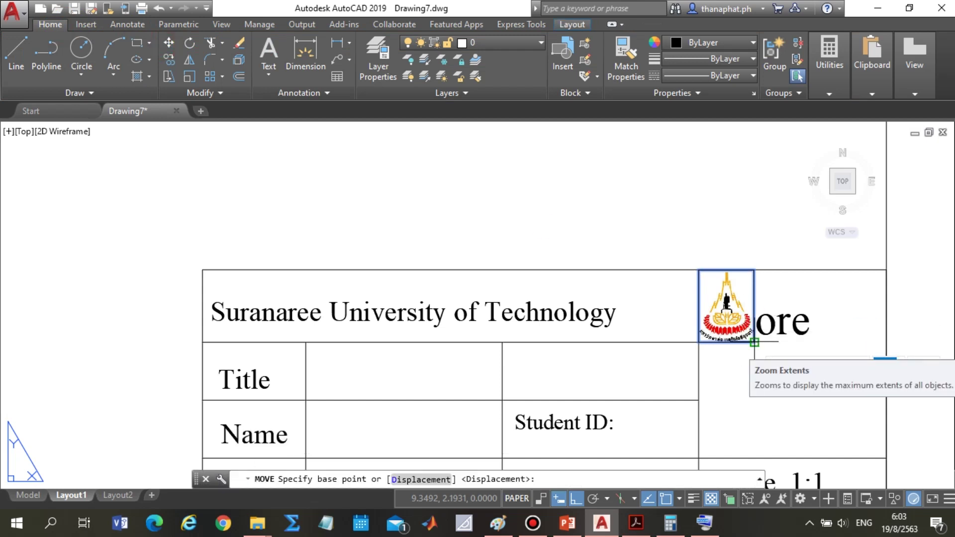
left_click(699, 342)
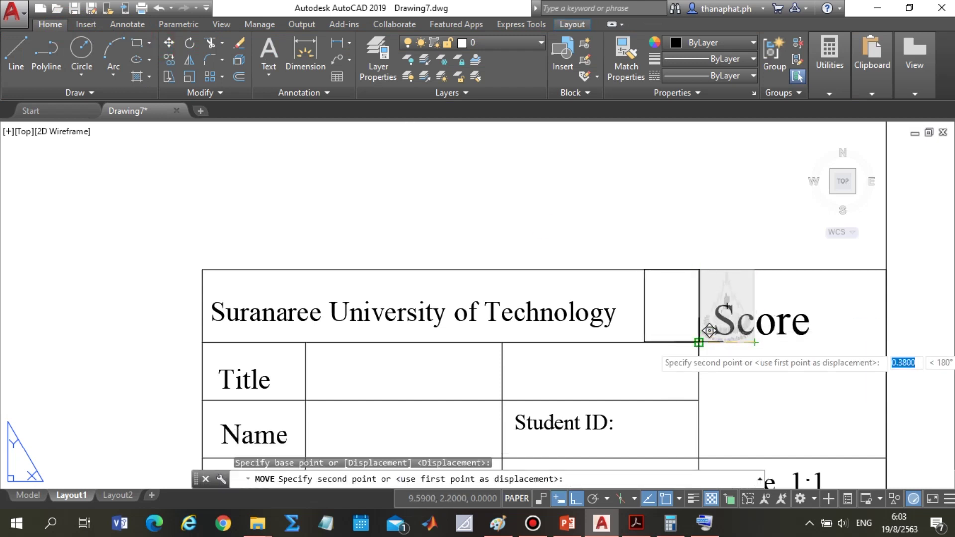
left_click(699, 342)
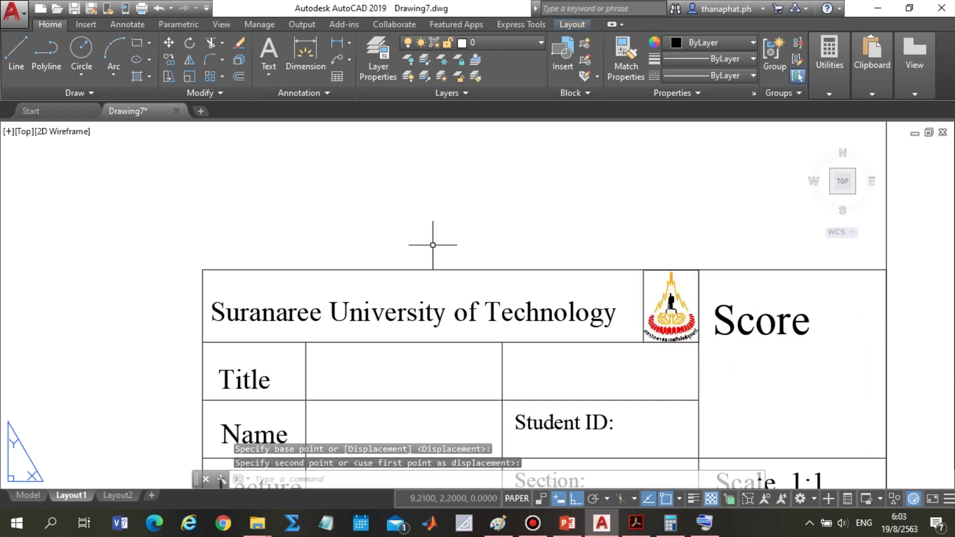
scroll(293, 258, "down", 4)
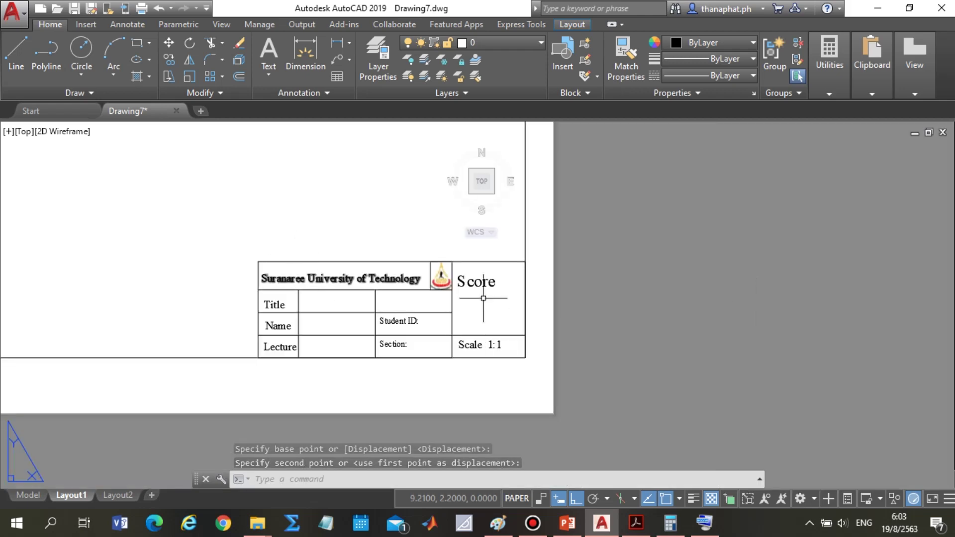
scroll(647, 283, "down", 5)
scroll(661, 284, "up", 2)
scroll(667, 284, "up", 2)
key("Escape")
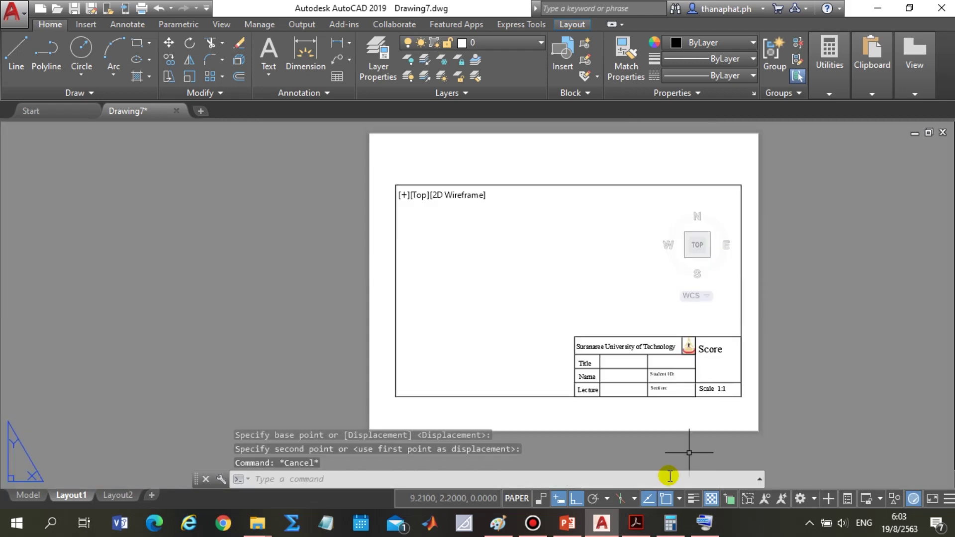
Check the layout against the full-screen SUT template PDF, then minimize it.
left_click(637, 522)
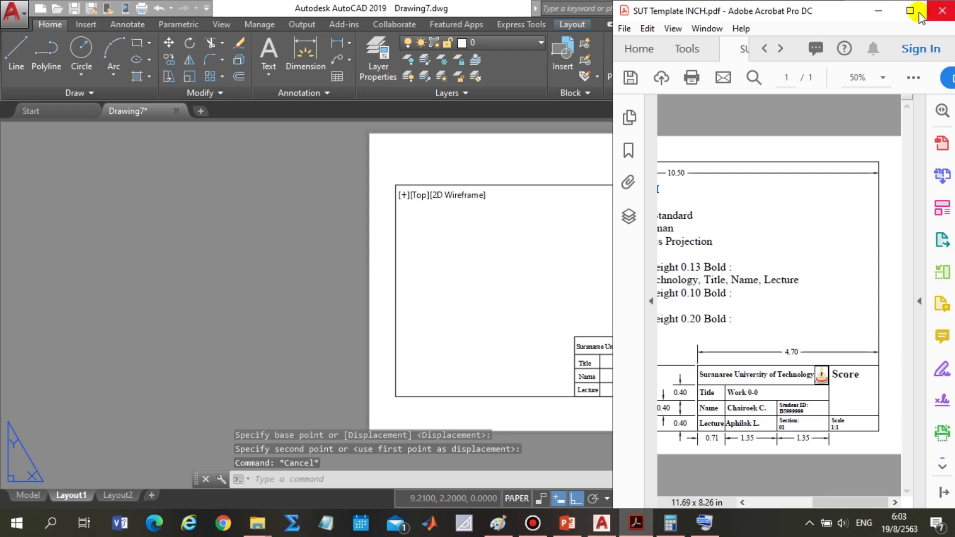
left_click(909, 11)
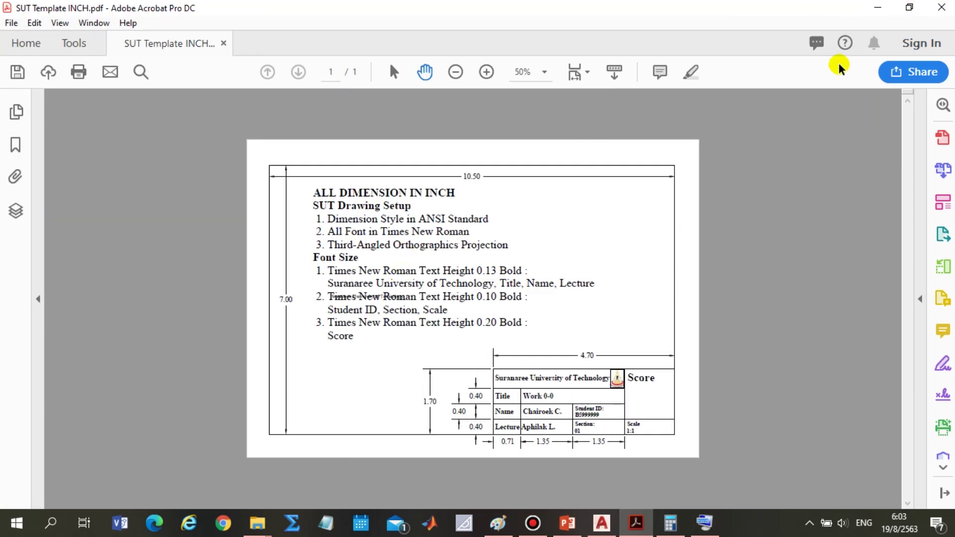
left_click(877, 7)
Choose Save As Drawing Template from the application menu.
scroll(647, 278, "up", 2)
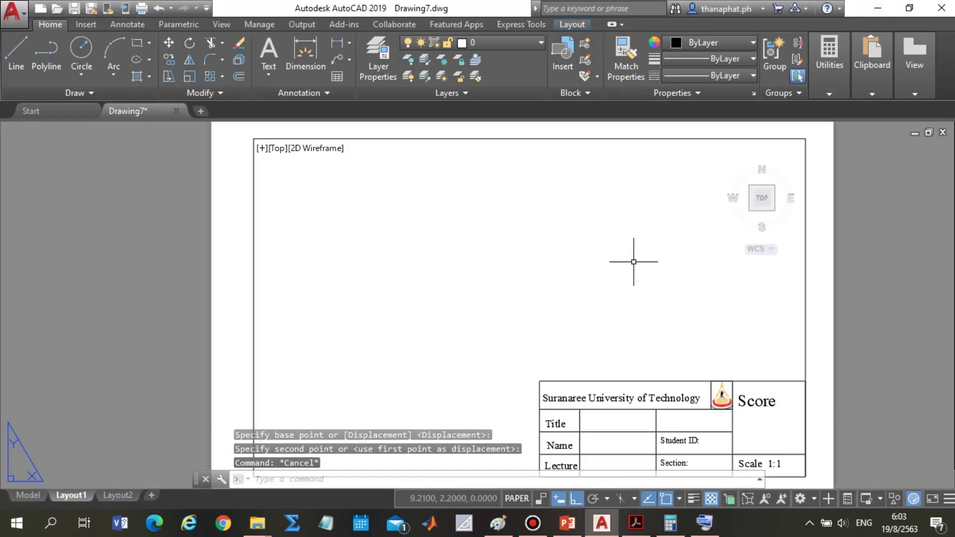
scroll(634, 262, "up", 1)
scroll(559, 347, "down", 3)
scroll(581, 310, "up", 2)
scroll(636, 296, "down", 2)
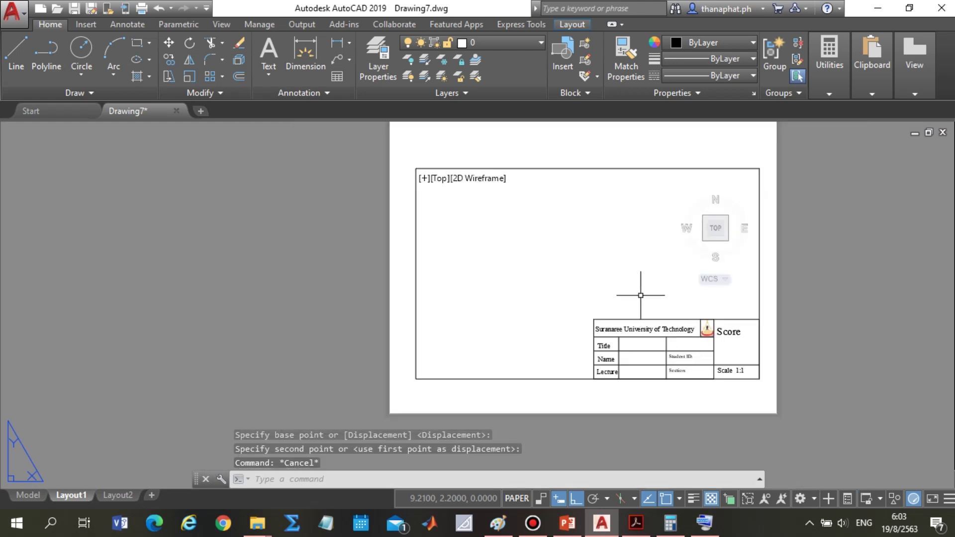
scroll(695, 181, "up", 2)
scroll(680, 197, "down", 2)
scroll(761, 129, "up", 2)
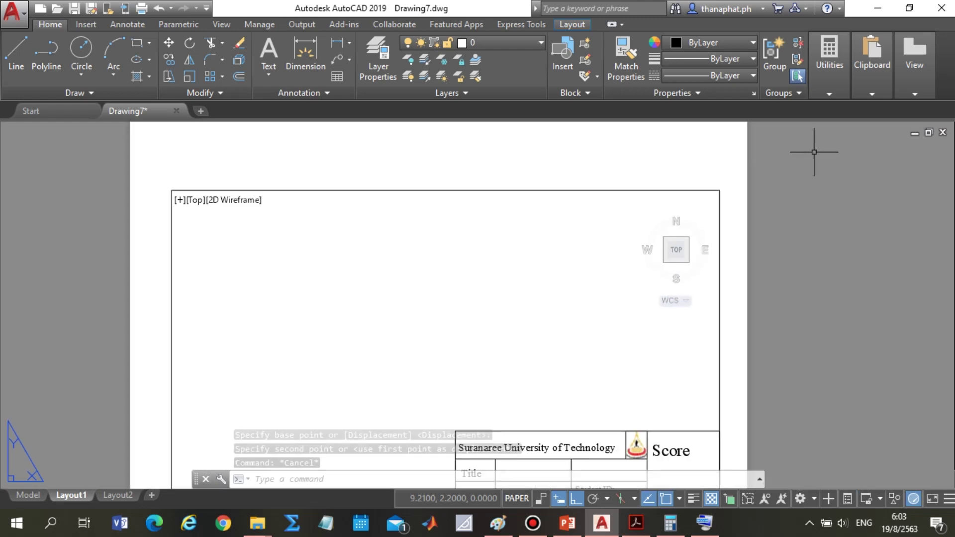
scroll(387, 279, "down", 2)
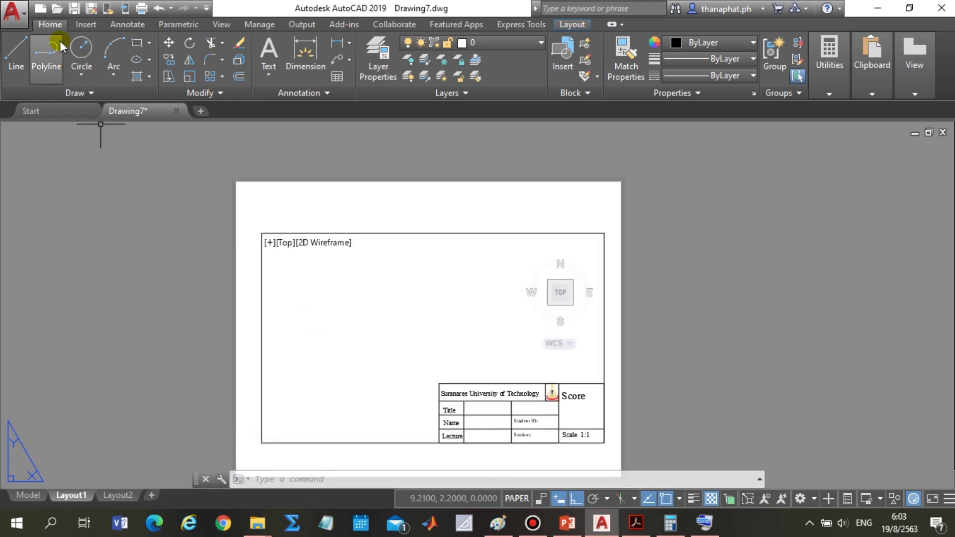
left_click(23, 22)
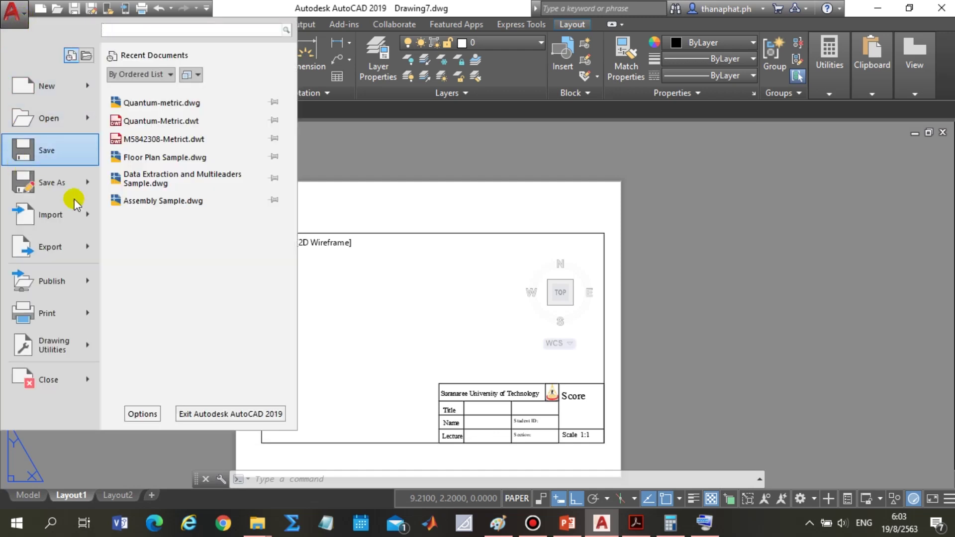
mouse_move(88, 186)
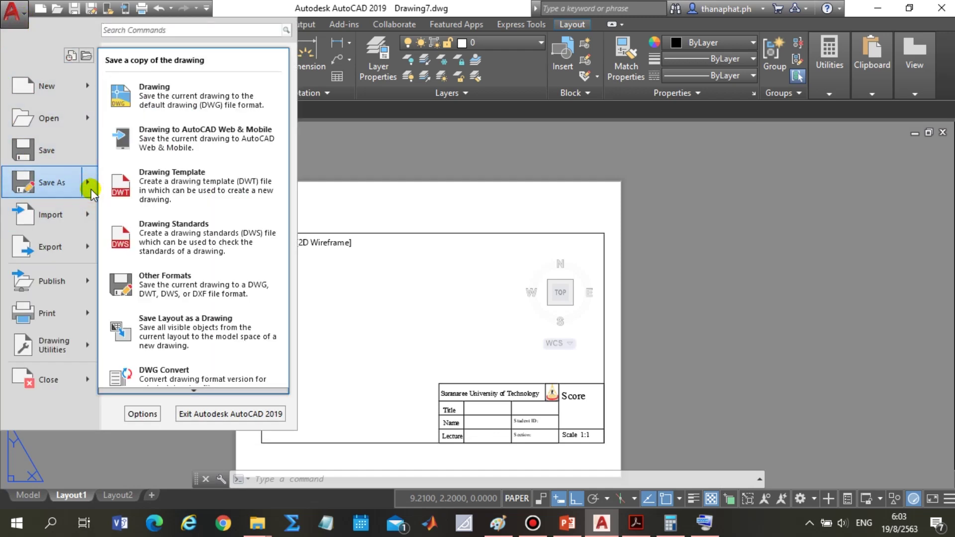
left_click(181, 178)
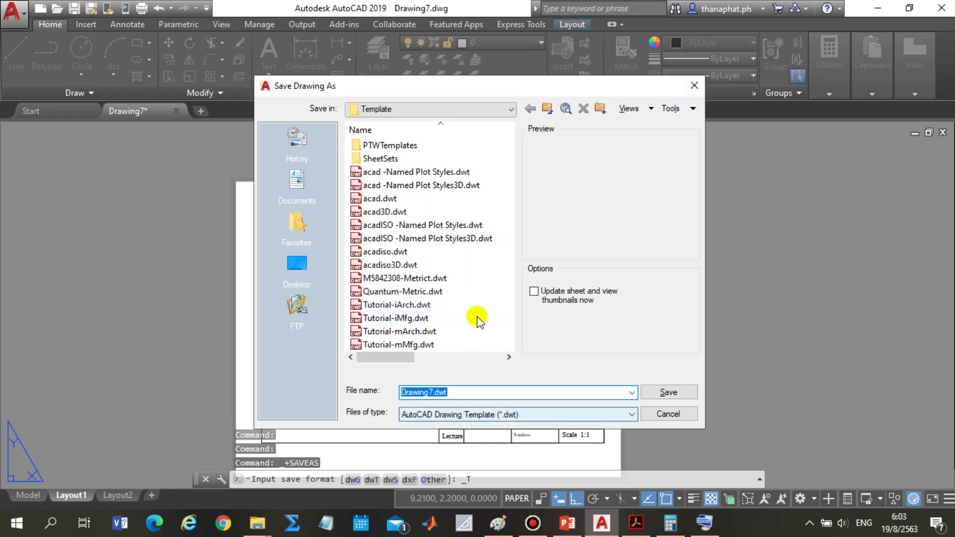
Name the template file Quantum-Inch in the Template folder.
scroll(477, 344, "up", 2)
scroll(426, 305, "up", 2)
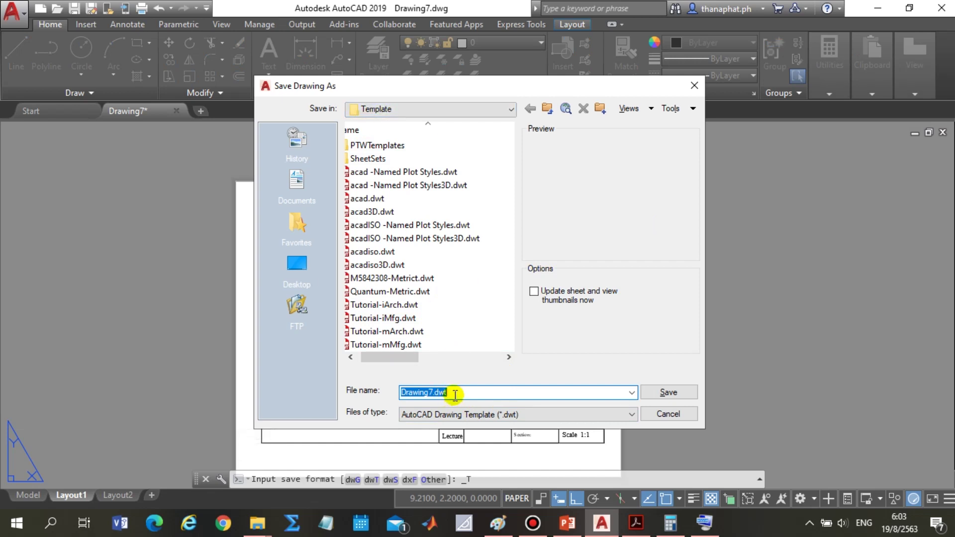
type("Quantum-")
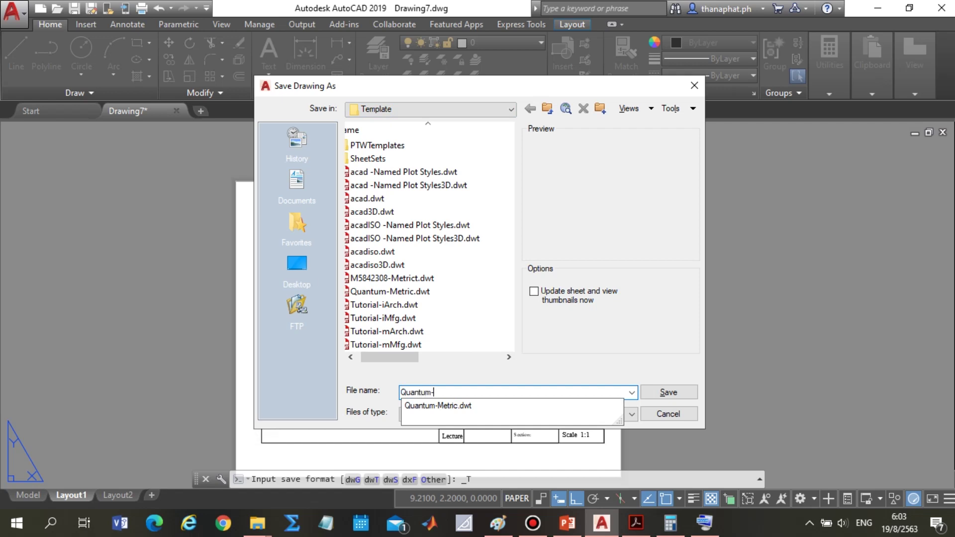
left_click(455, 395)
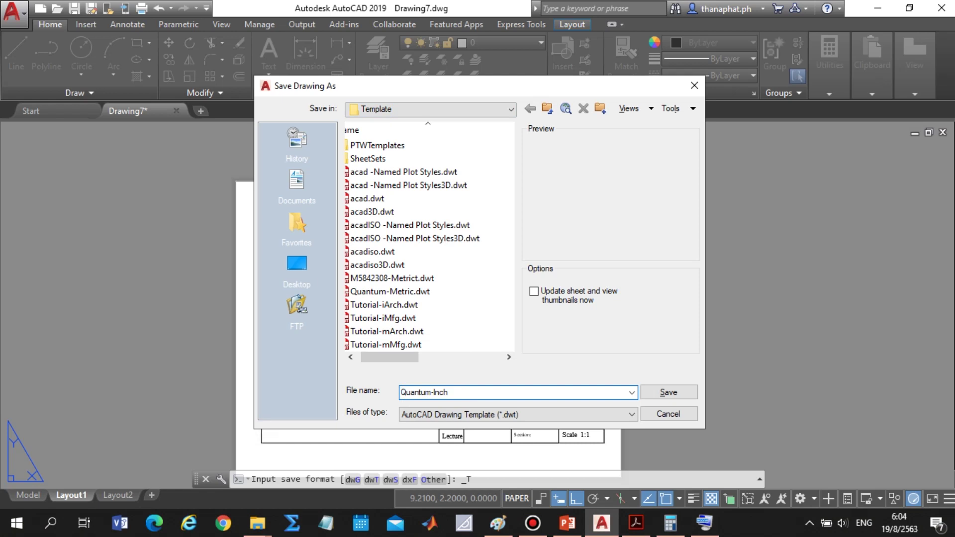
key("Return")
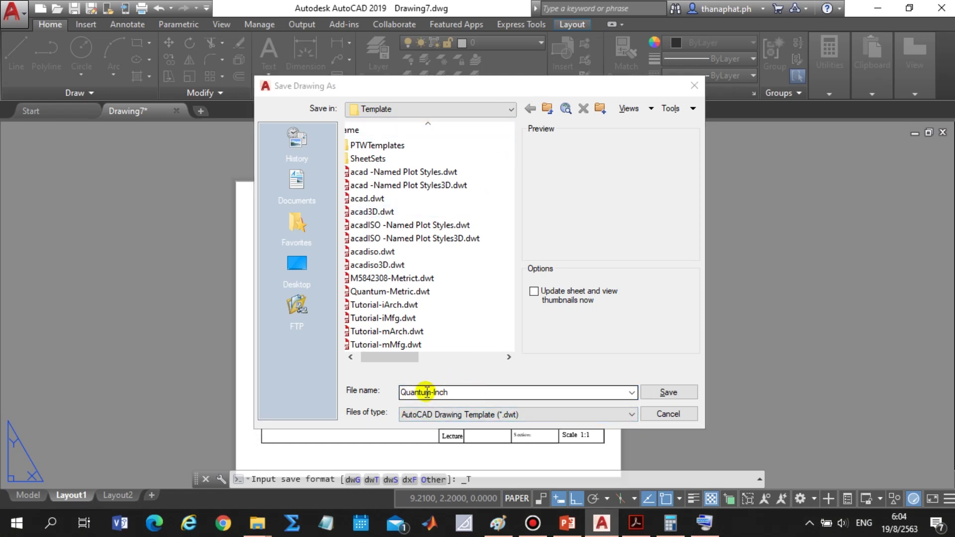
Save the Quantum-Inch template and accept the default template options.
left_click(680, 396)
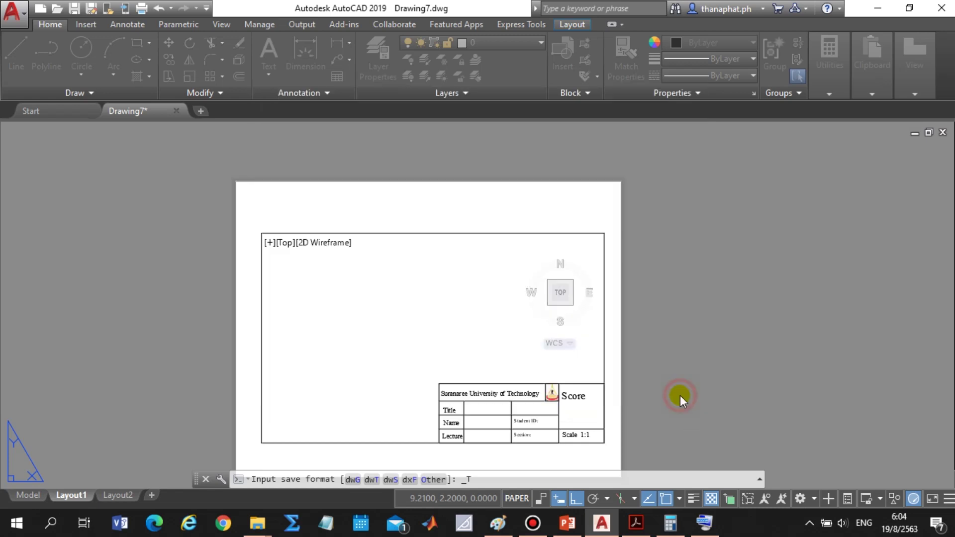
left_click(264, 151)
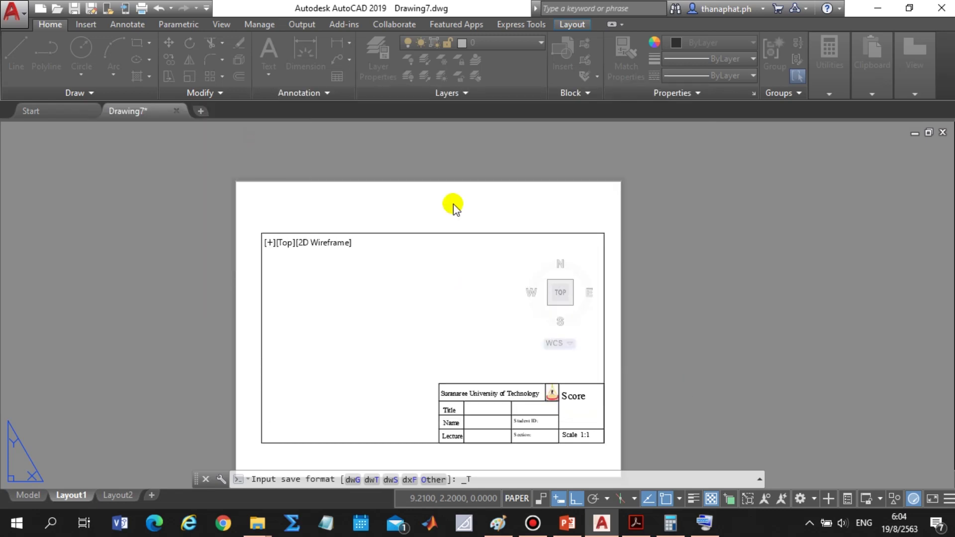
scroll(446, 320, "down", 4)
scroll(398, 323, "up", 3)
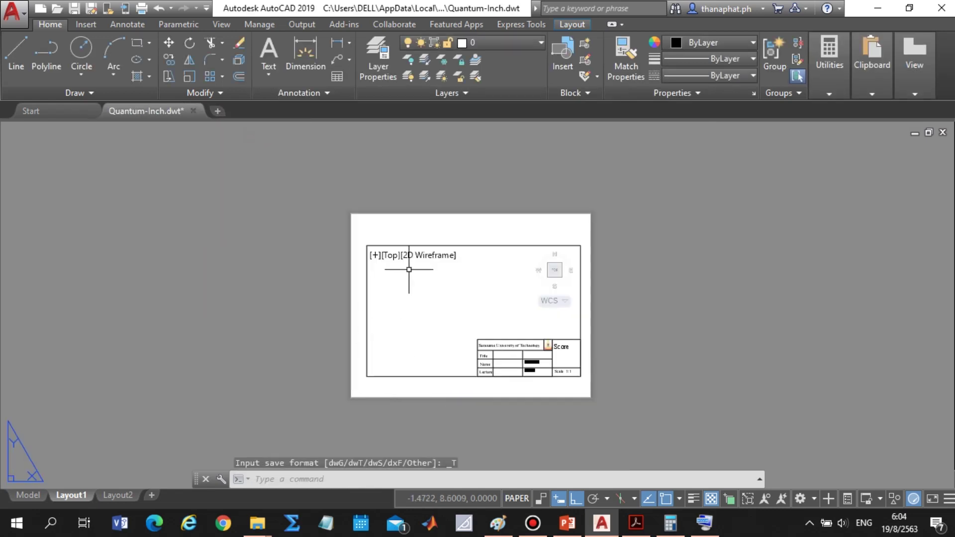
scroll(494, 331, "up", 2)
Draw a four-sided rectangle in model space with the LINE tool.
left_click(28, 495)
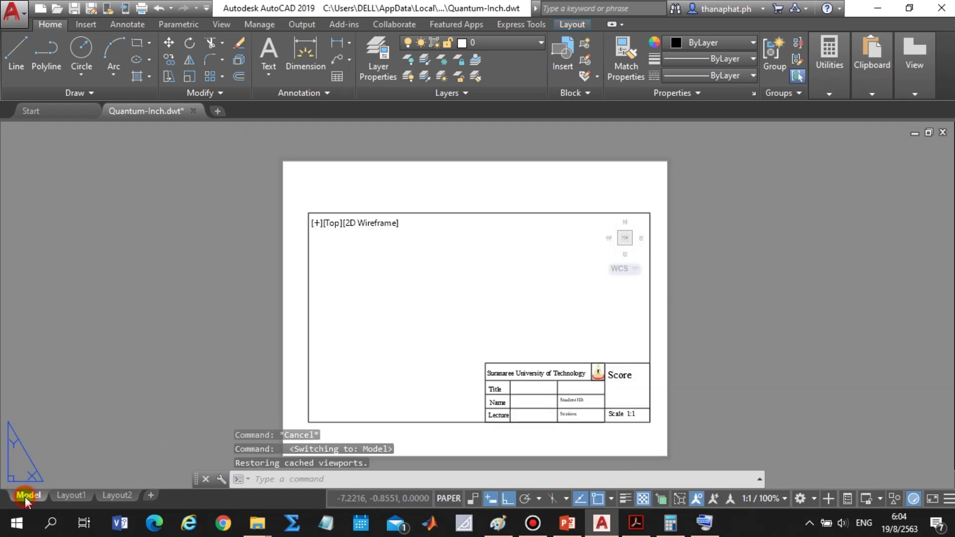
left_click(14, 49)
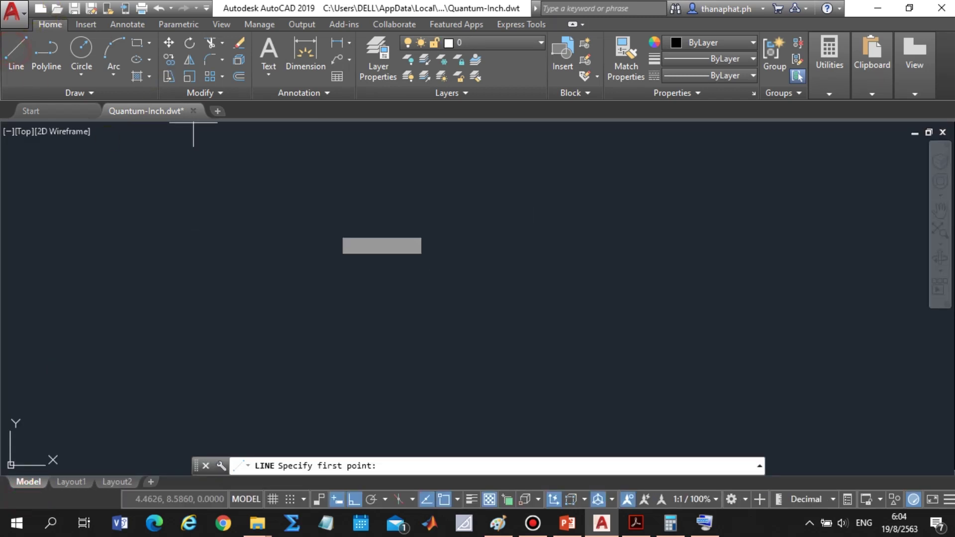
left_click(333, 227)
left_click(599, 227)
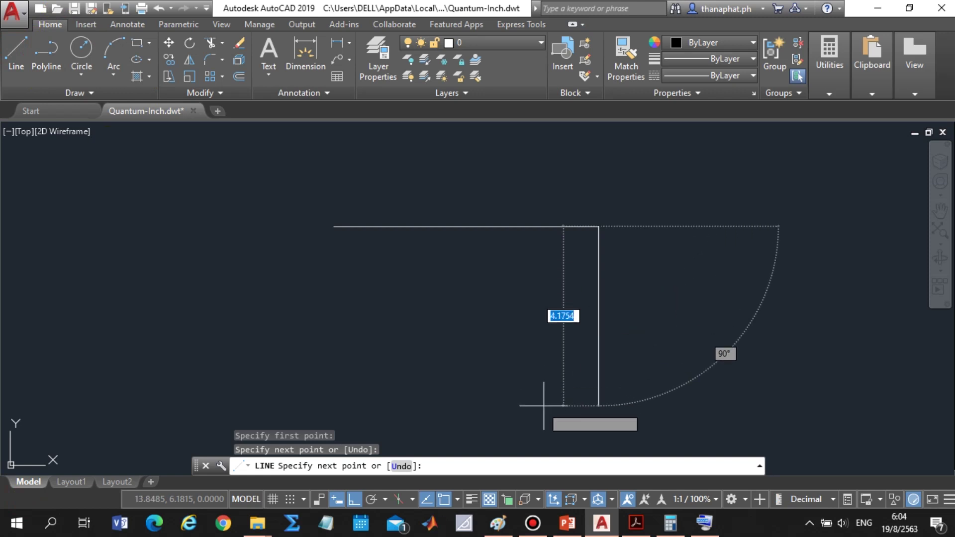
left_click(598, 386)
left_click(338, 387)
left_click(364, 218)
scroll(348, 249, "down", 2)
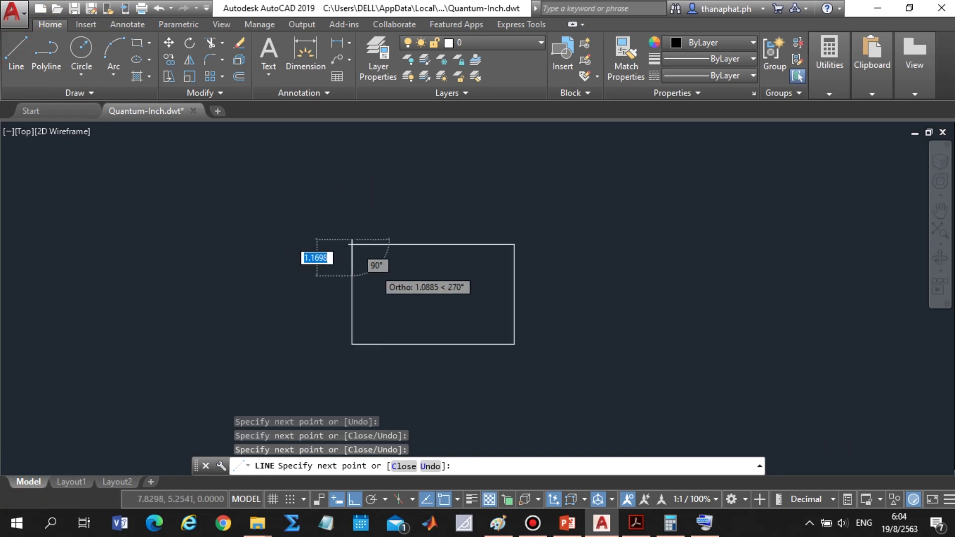
scroll(373, 279, "down", 4)
key("Escape")
Draw a slanted four-sided shape closed back to its start, then view Layout1.
key("Return")
left_click(442, 216)
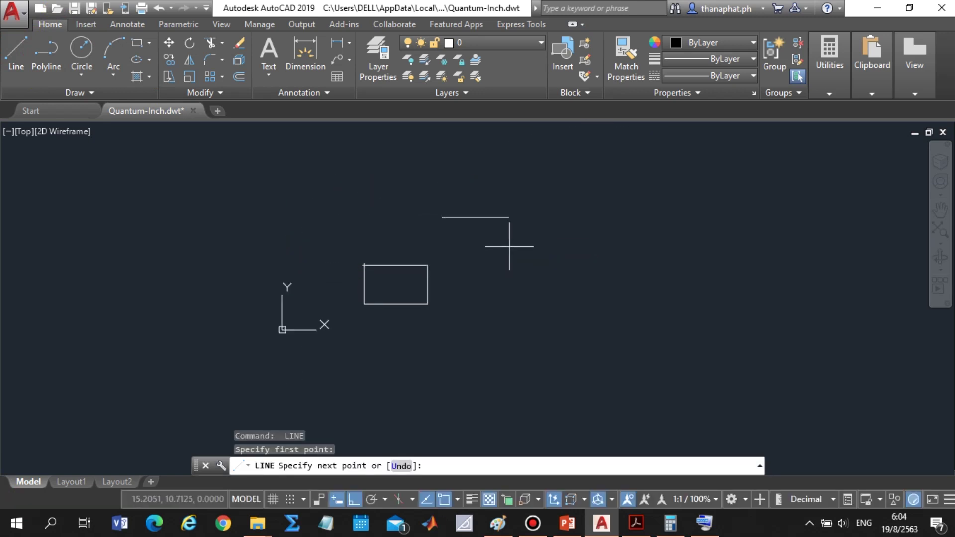
left_click(509, 217)
left_click(509, 251)
left_click(434, 253)
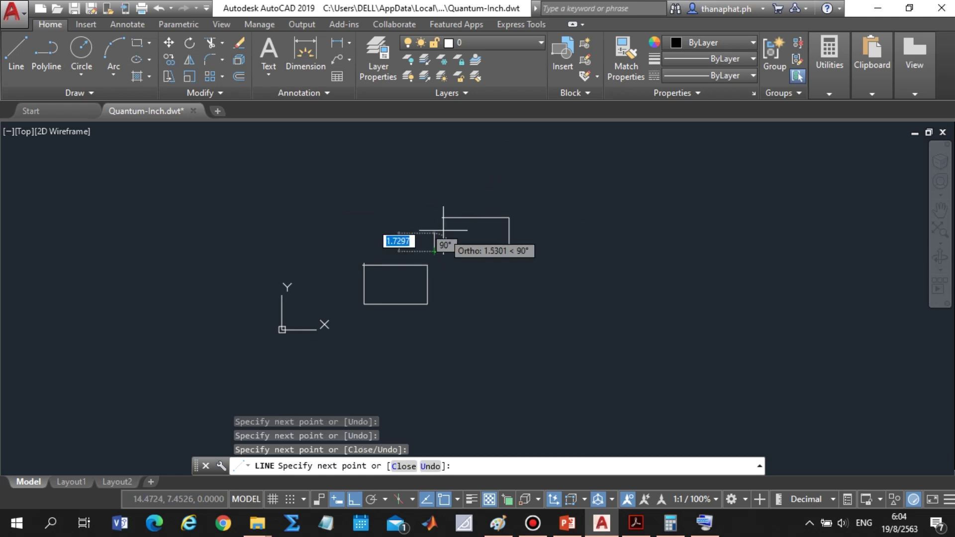
left_click(442, 217)
key("Escape")
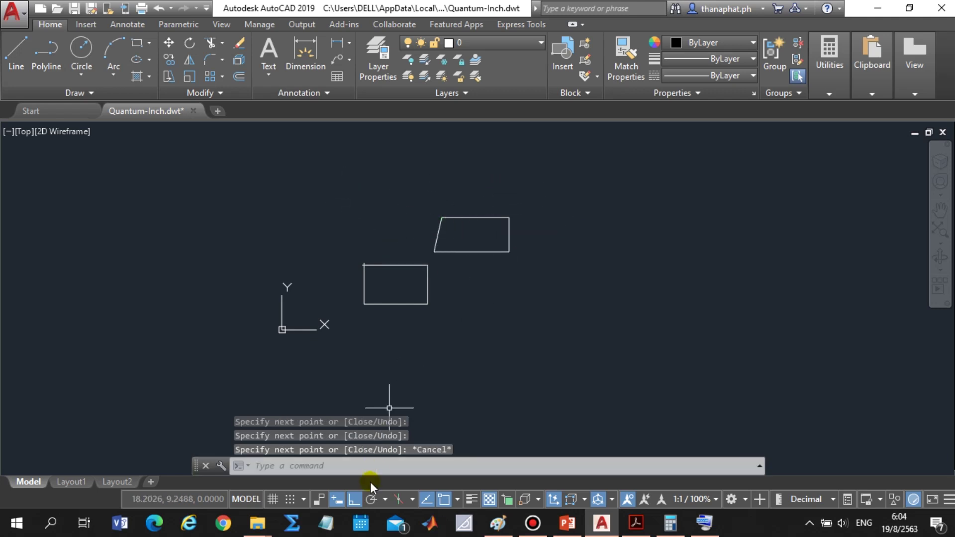
left_click(70, 481)
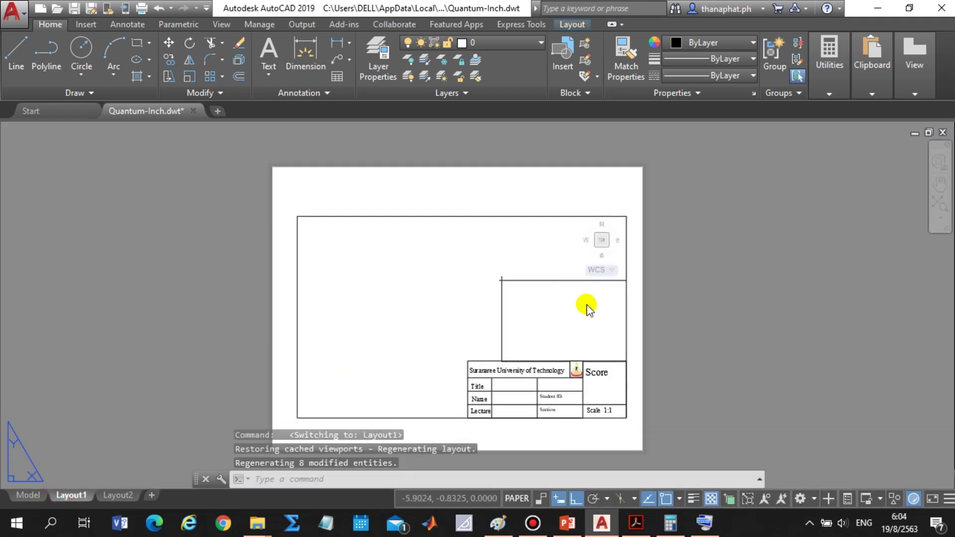
Enter the Layout1 viewport and zoom to the extents of both shapes.
left_click(944, 227)
scroll(449, 286, "down", 5)
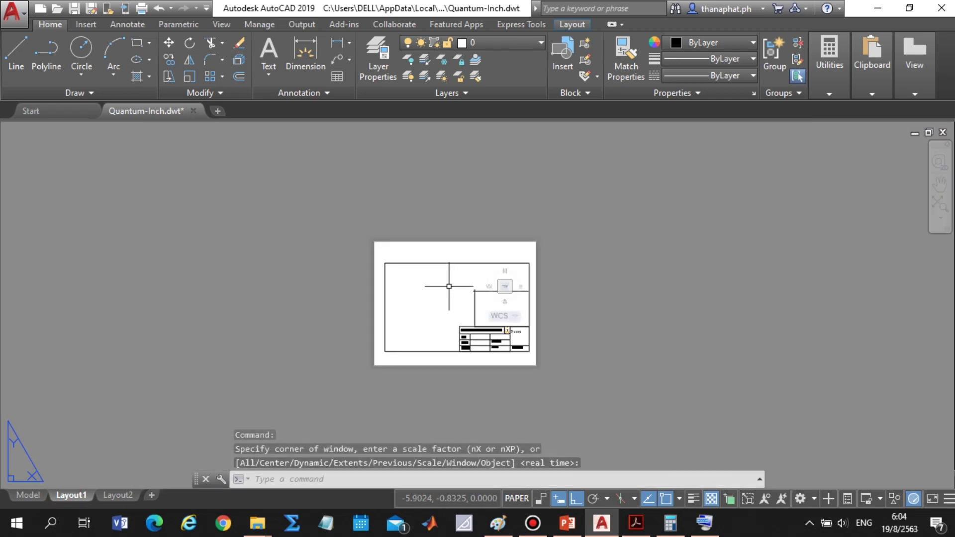
scroll(531, 317, "up", 2)
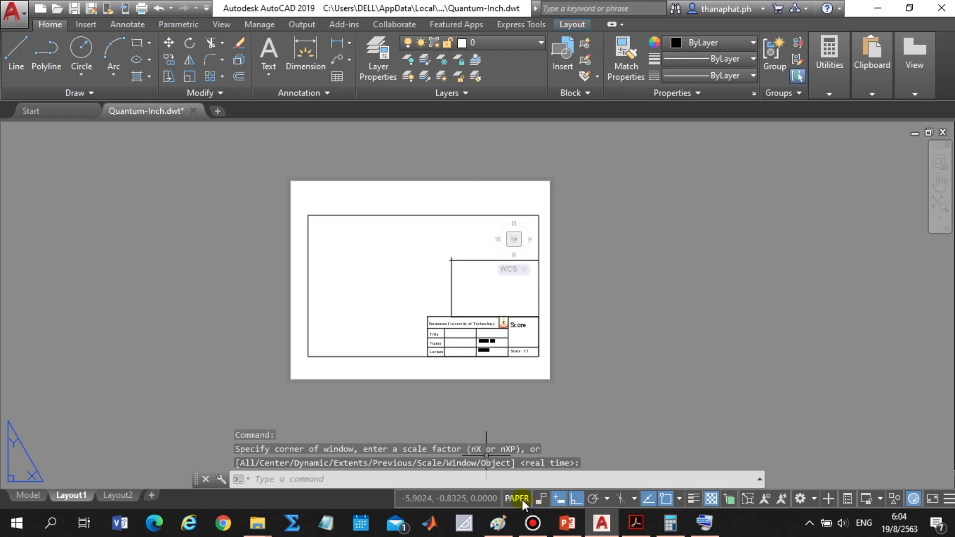
left_click(521, 499)
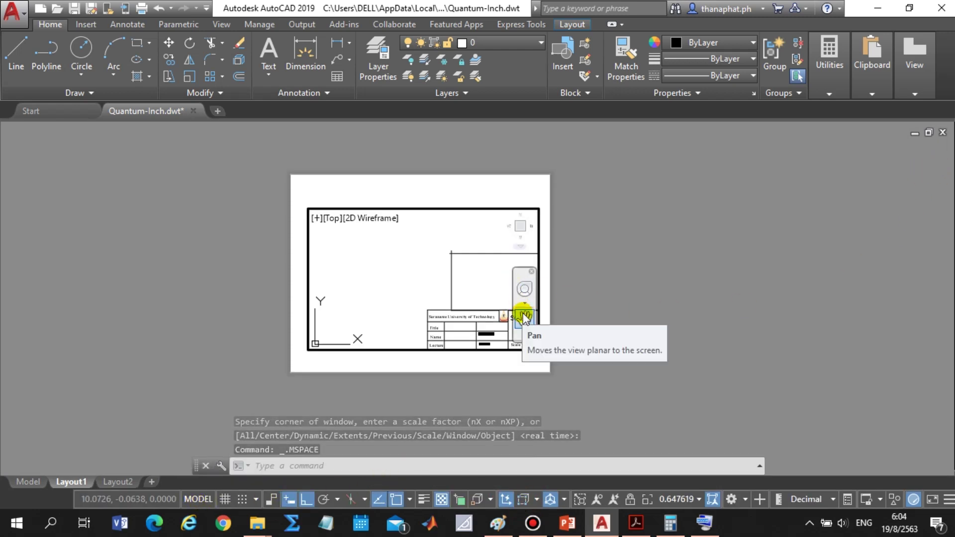
right_click(525, 342)
mouse_move(570, 349)
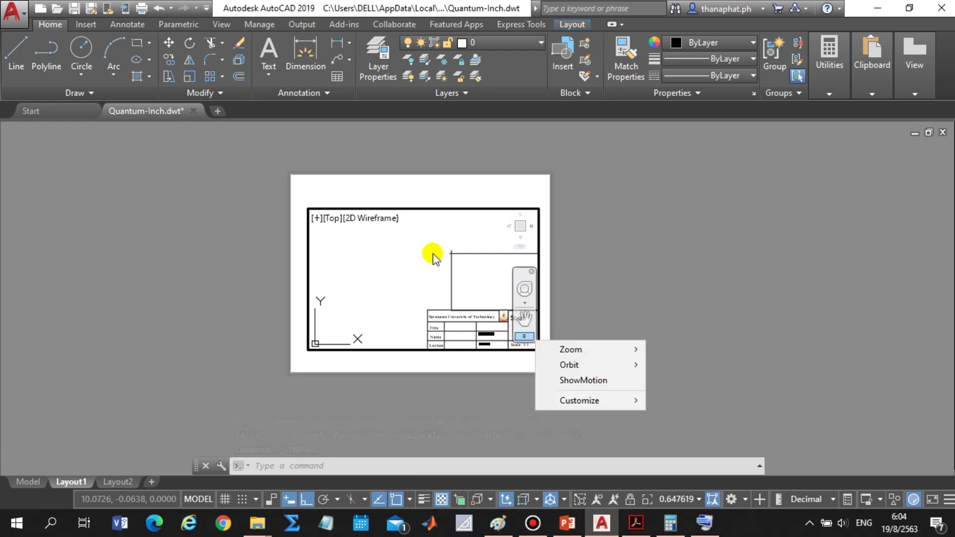
left_click(712, 348)
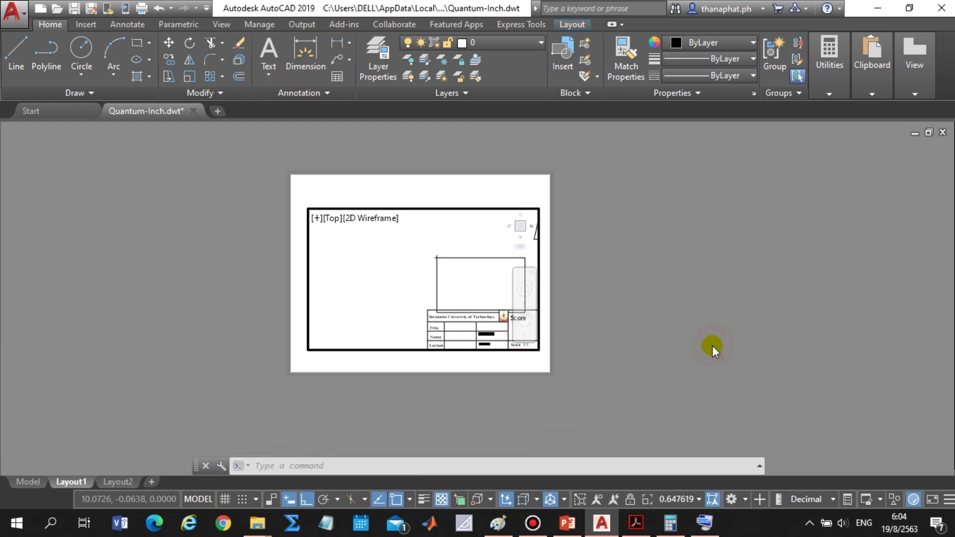
Pan the shapes right inside the viewport, then return to paper space.
scroll(409, 247, "down", 1)
scroll(426, 244, "down", 1)
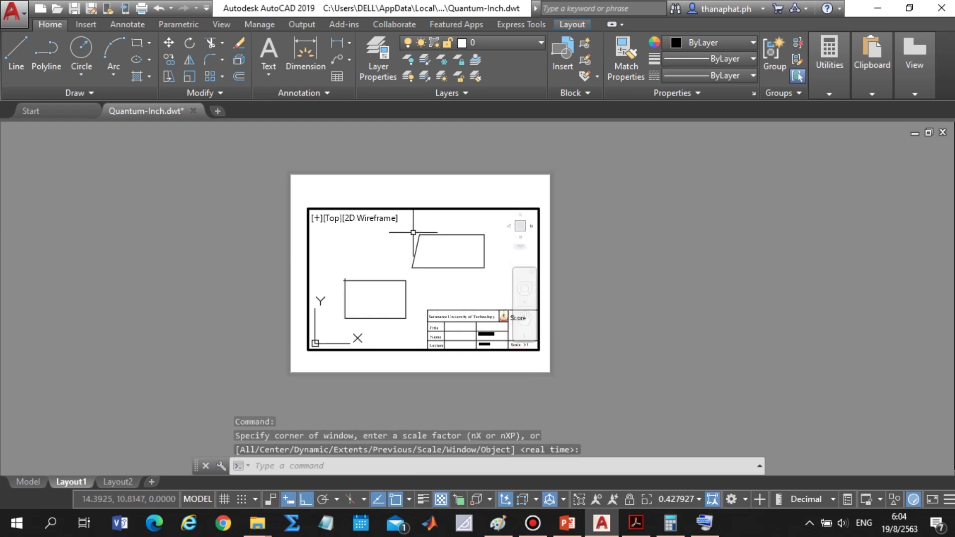
left_click(526, 318)
left_click_drag(412, 269, 417, 271)
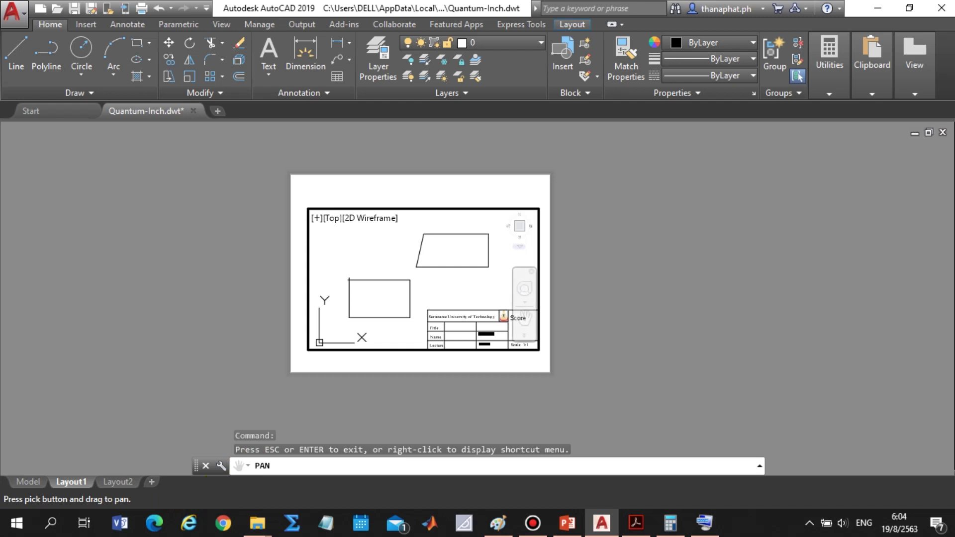
left_click(264, 449)
key("Escape")
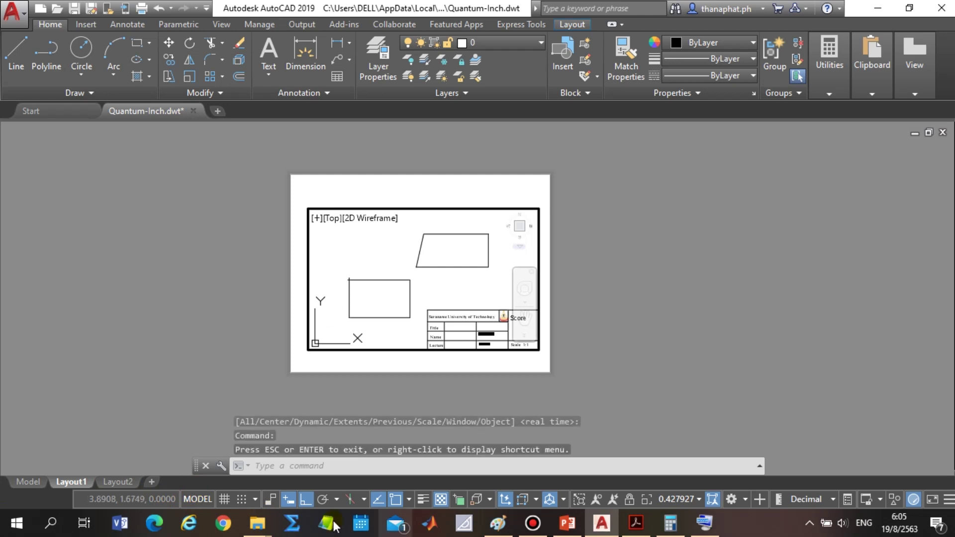
left_click(199, 498)
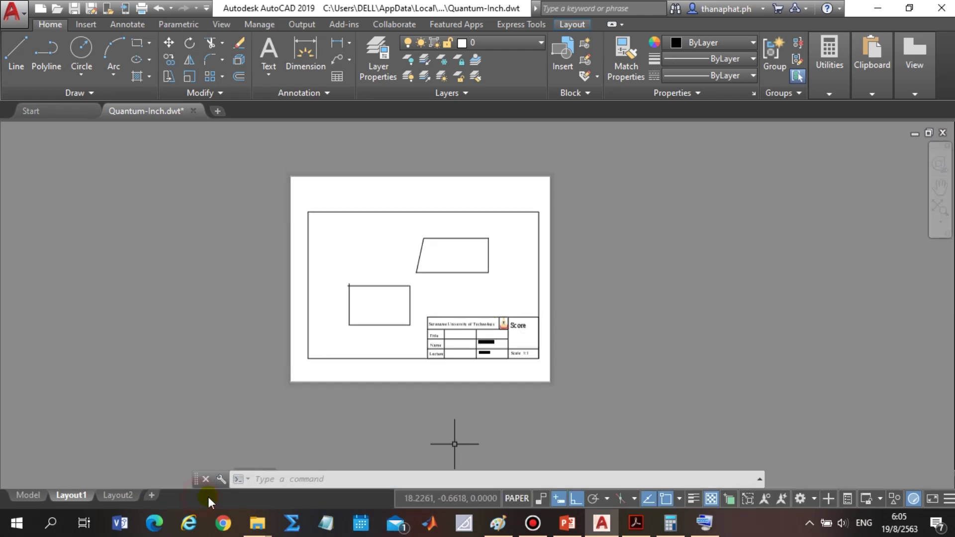
scroll(407, 272, "up", 4)
scroll(438, 255, "down", 4)
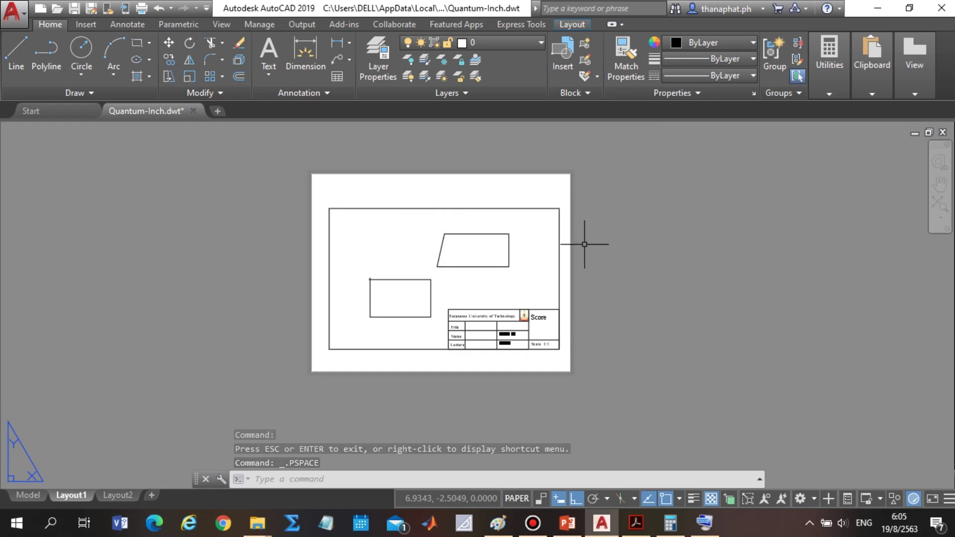
Create Drawing8 from the Quantum-Inch.dwt template, then switch back to the Quantum-Inch tab.
left_click(12, 11)
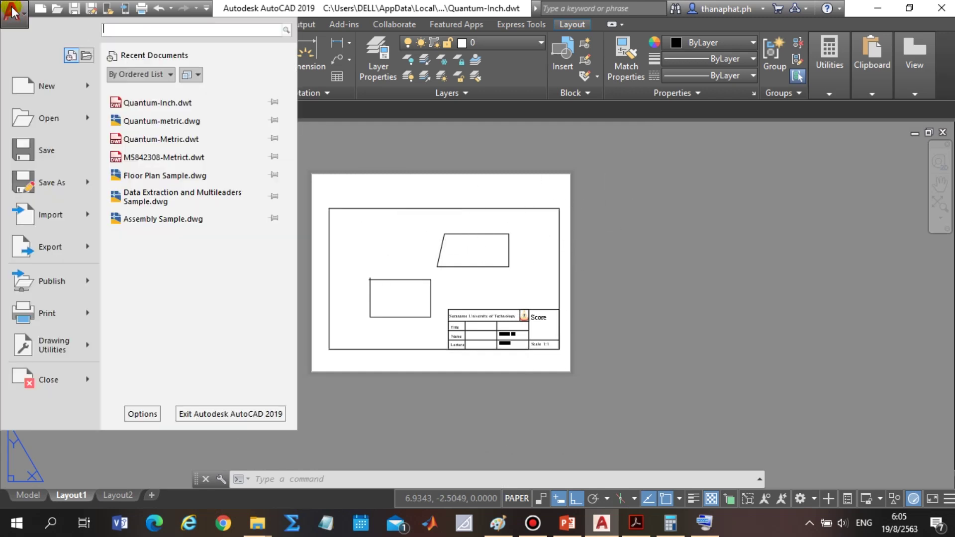
left_click(28, 83)
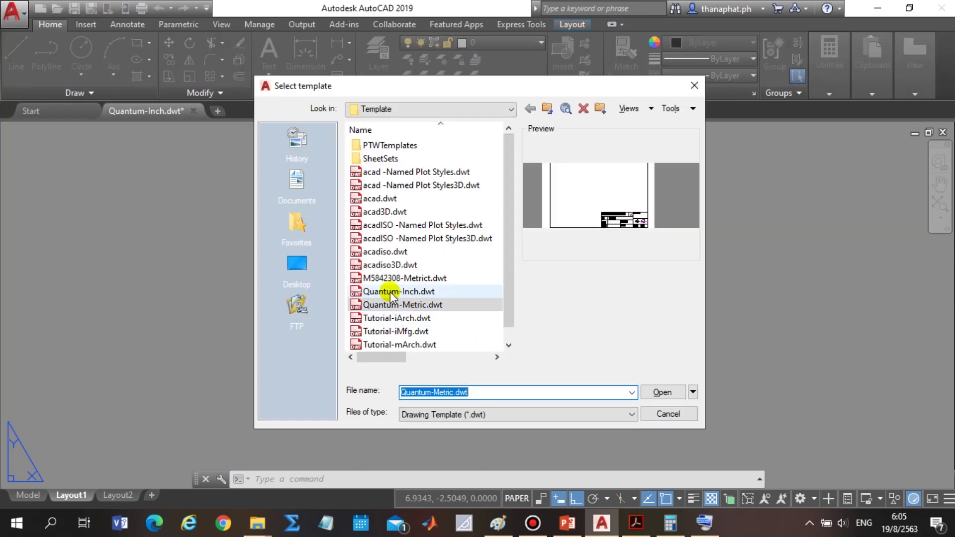
left_click(397, 292)
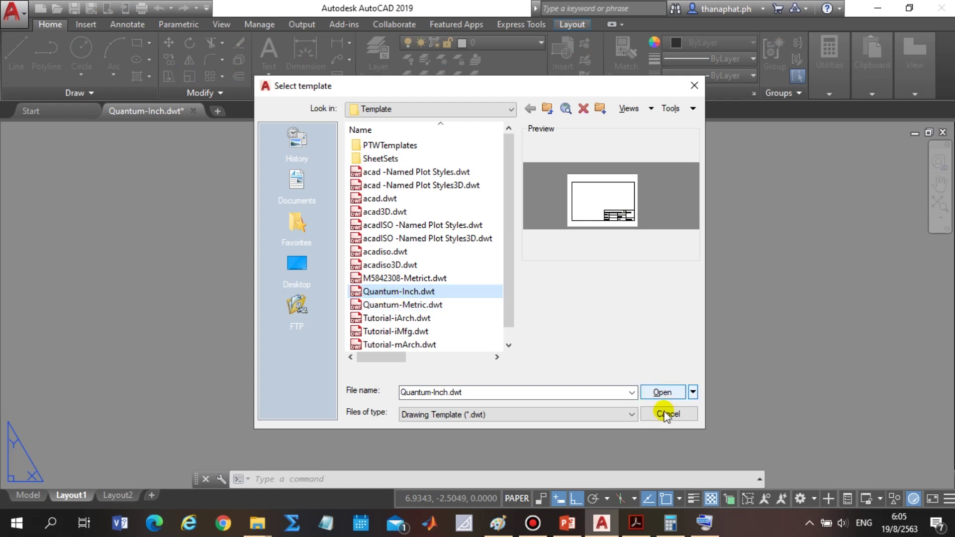
left_click(663, 394)
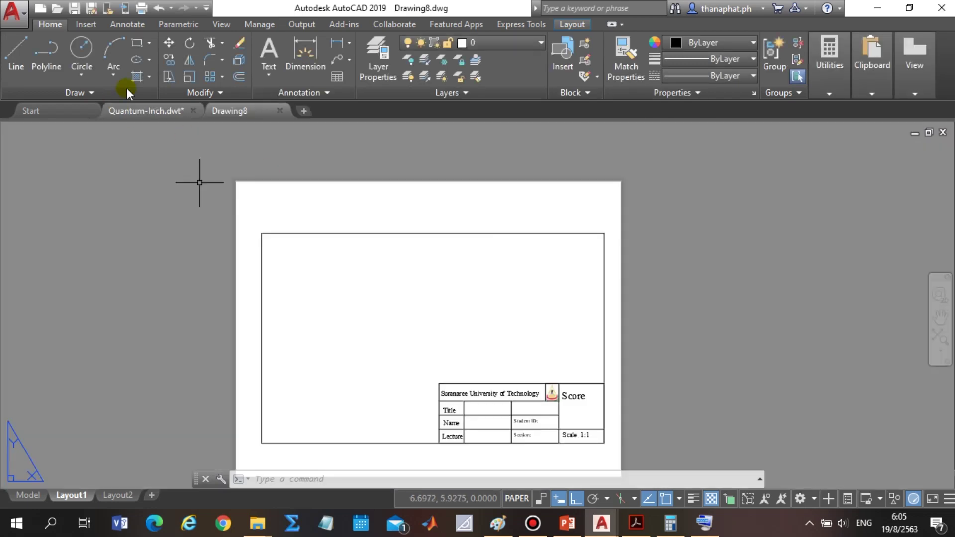
left_click(162, 110)
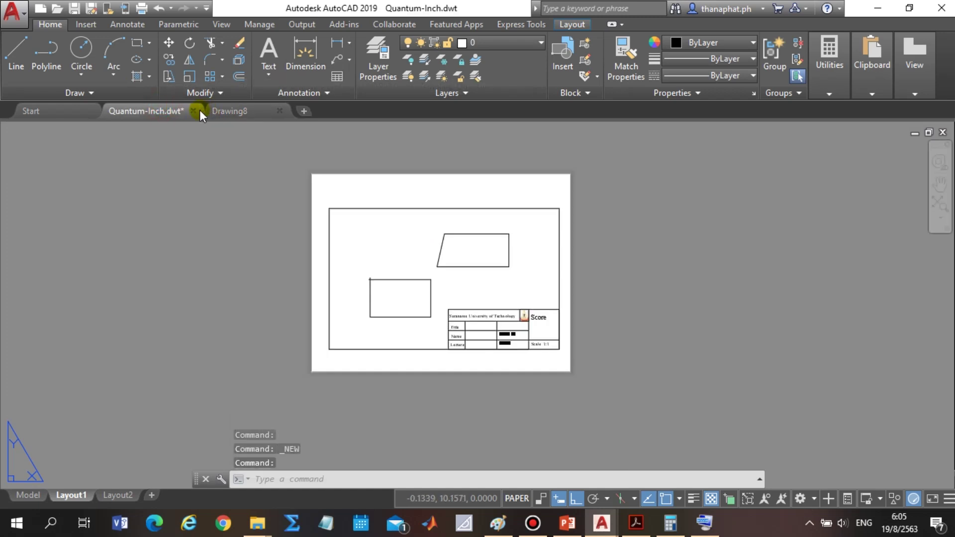
Back out of closing the Quantum-Inch template and make an empty selection on the layout.
left_click(192, 111)
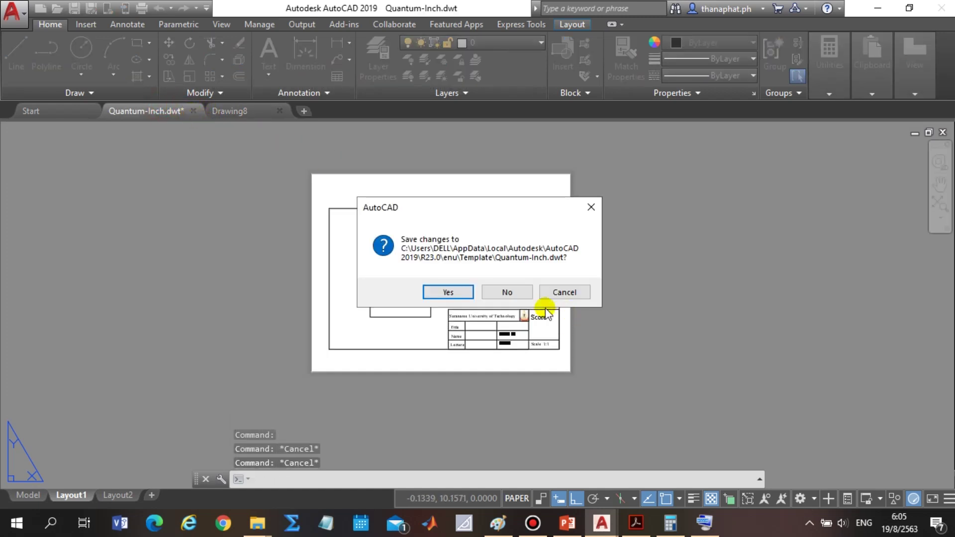
left_click(447, 292)
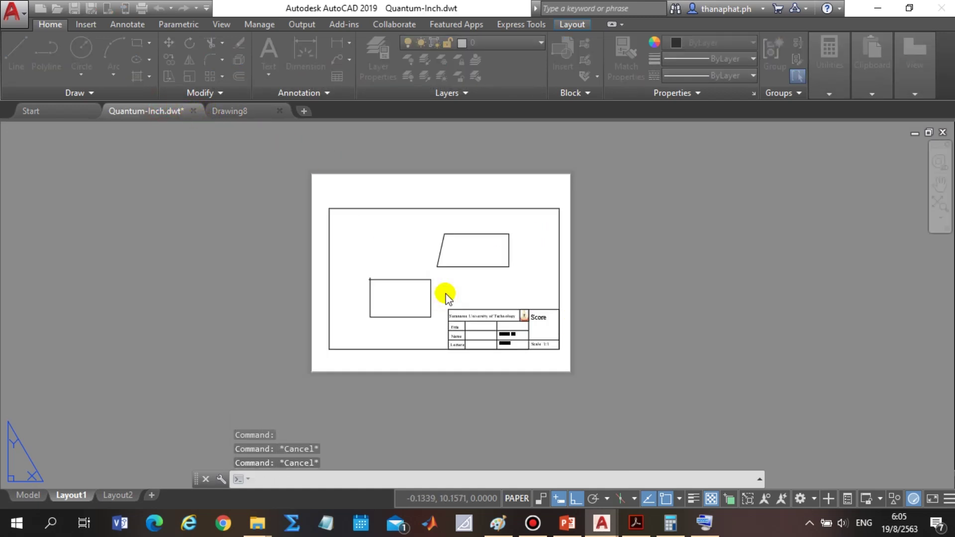
left_click(696, 80)
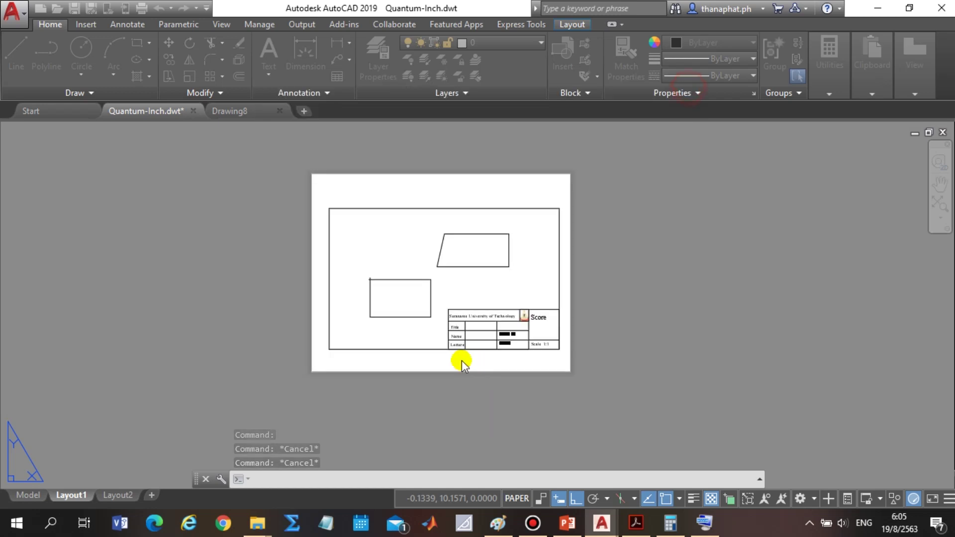
left_click(523, 224)
key("Escape")
left_click(522, 219)
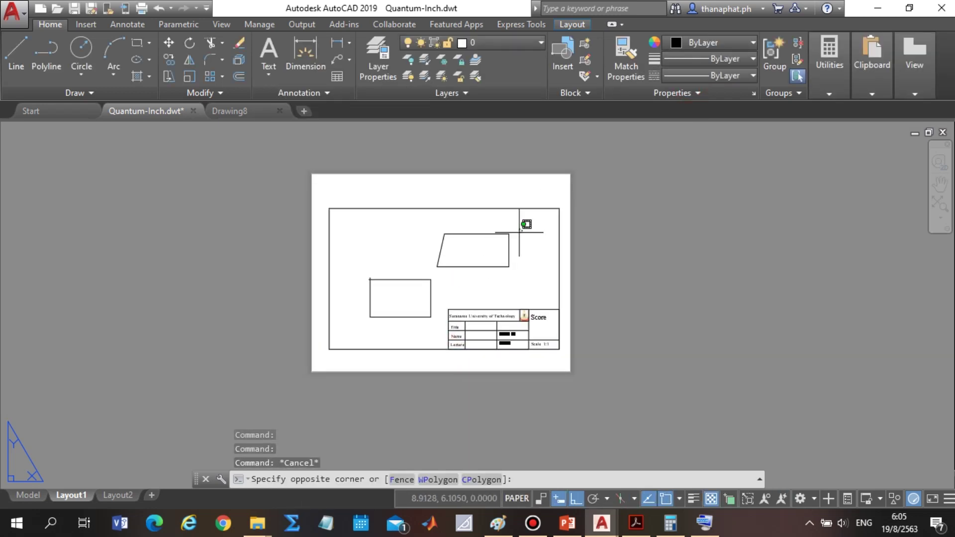
left_click(405, 281)
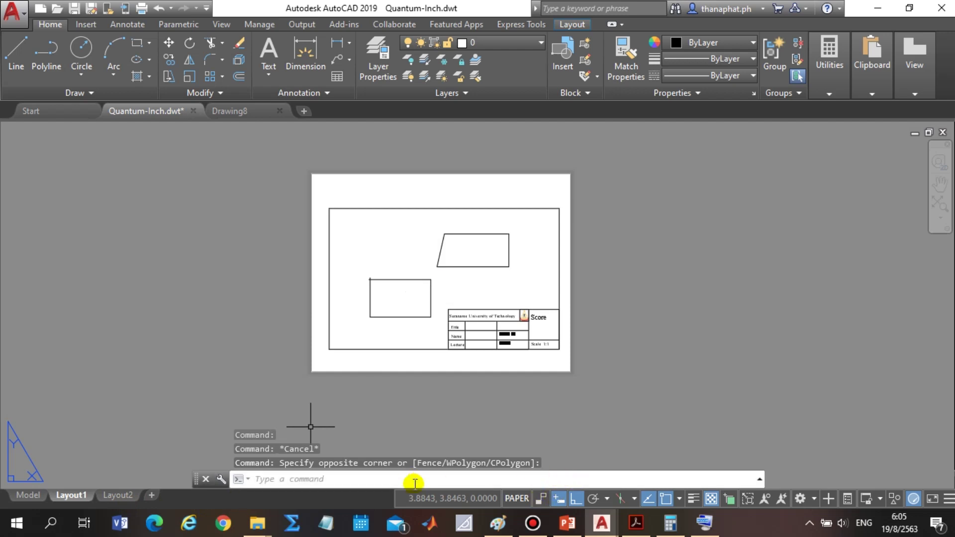
Erase both rectangles in model space, then close the template without saving.
left_click(40, 494)
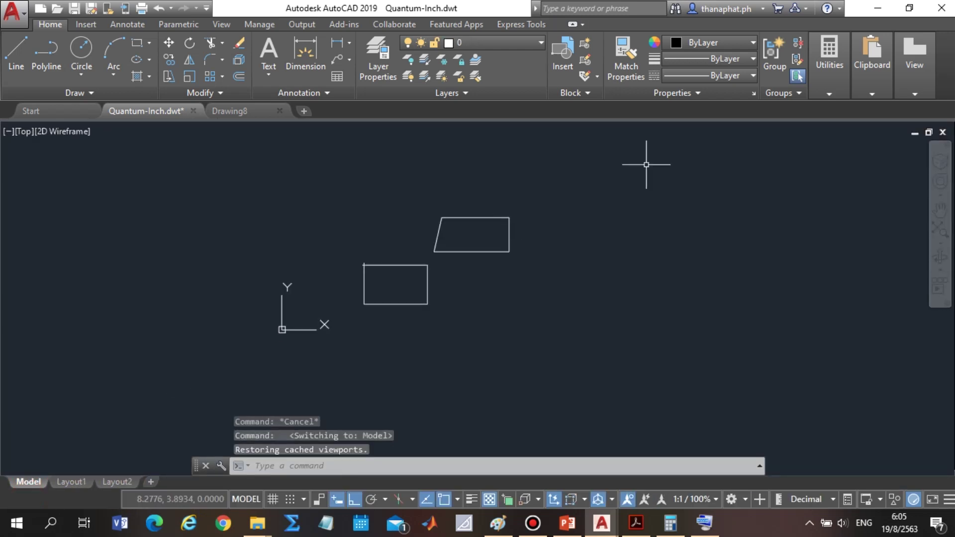
left_click(646, 159)
left_click(295, 328)
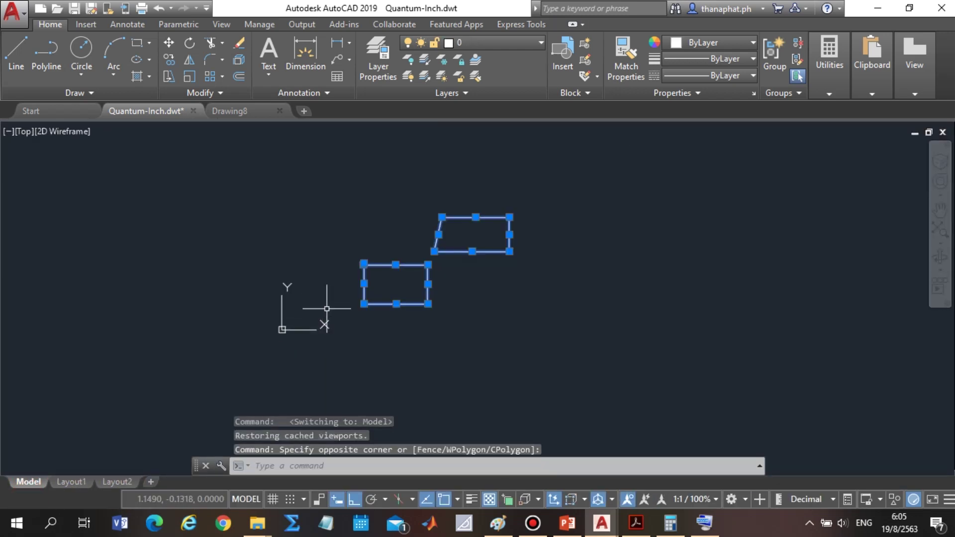
key("Delete")
key("Escape")
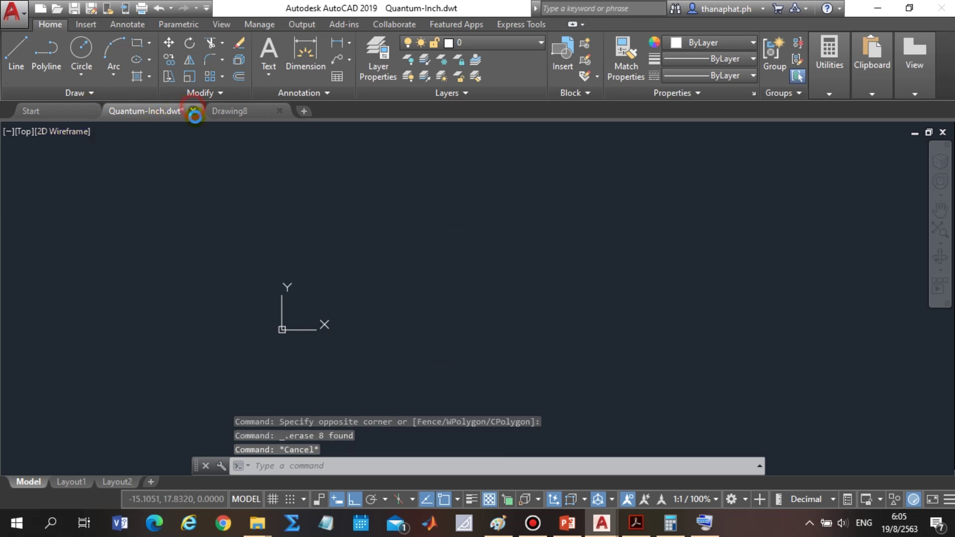
left_click(194, 113)
left_click(515, 293)
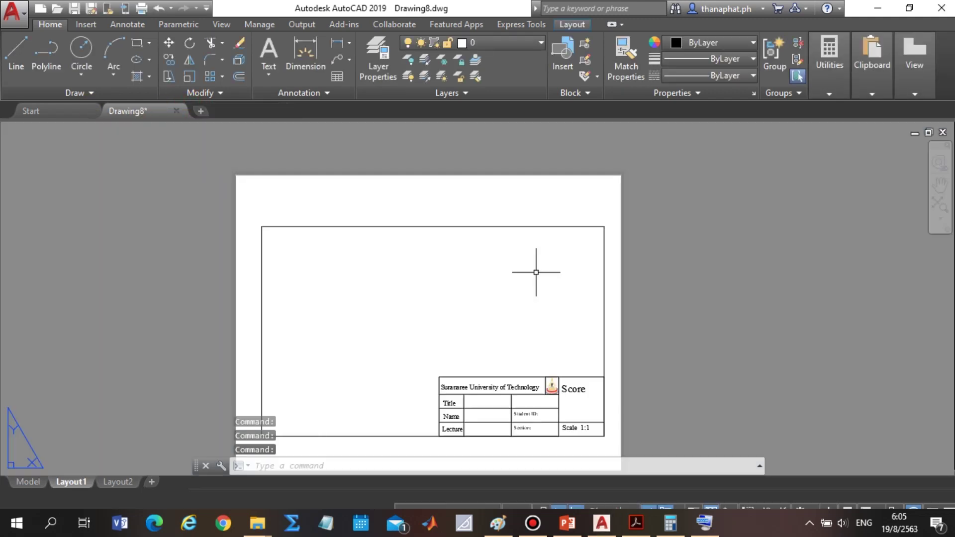